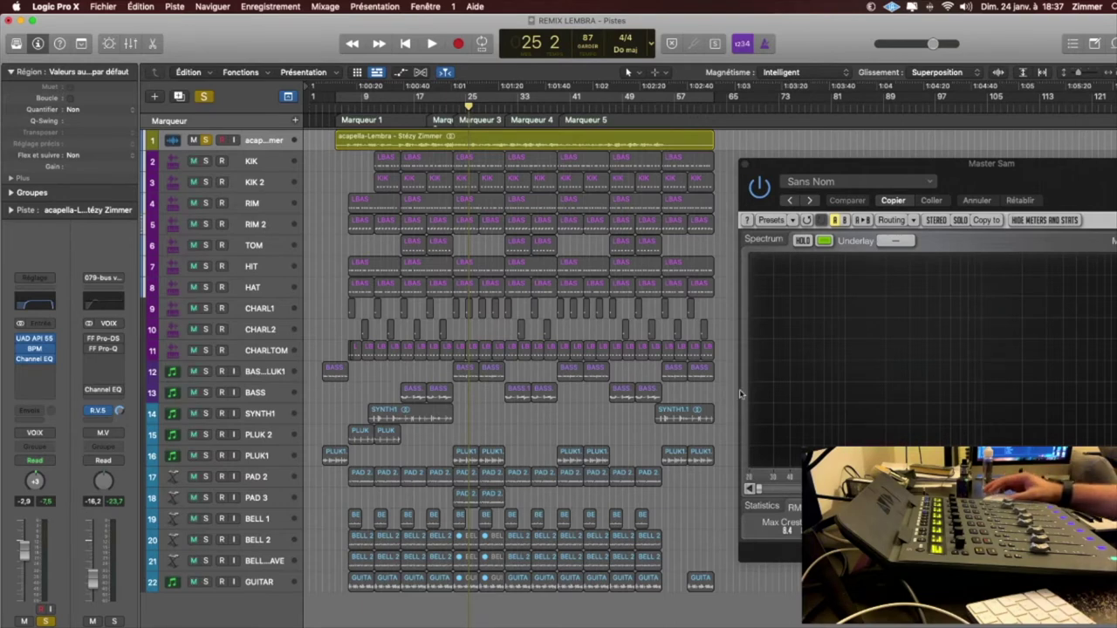
Set the cycle range to the acapella region, start playback and zoom in on that region.
click(400, 147)
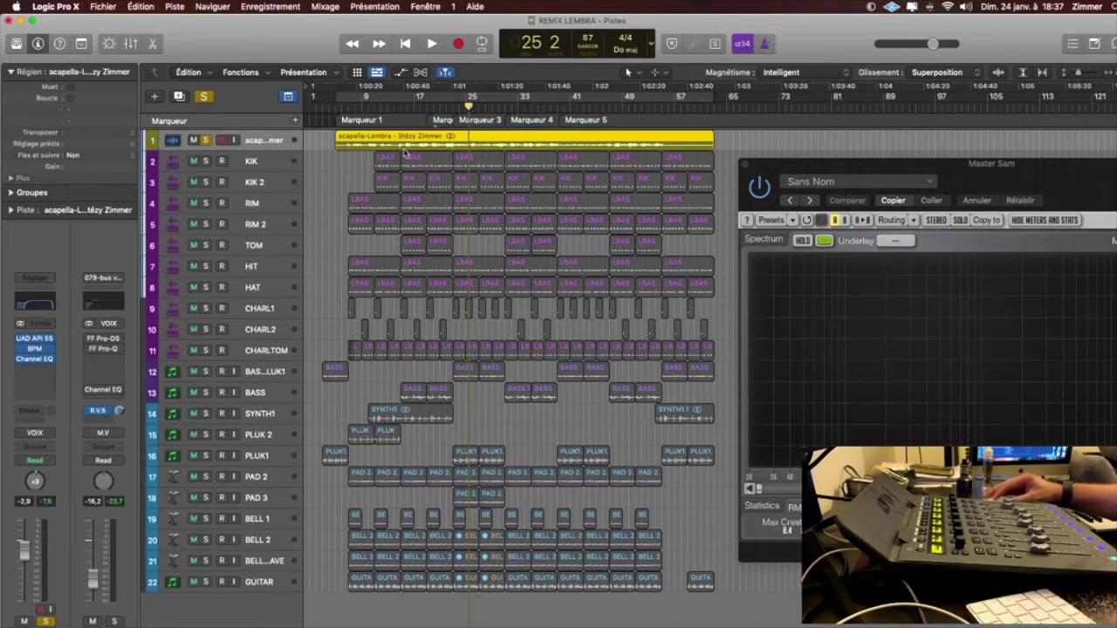
key(u)
key(space)
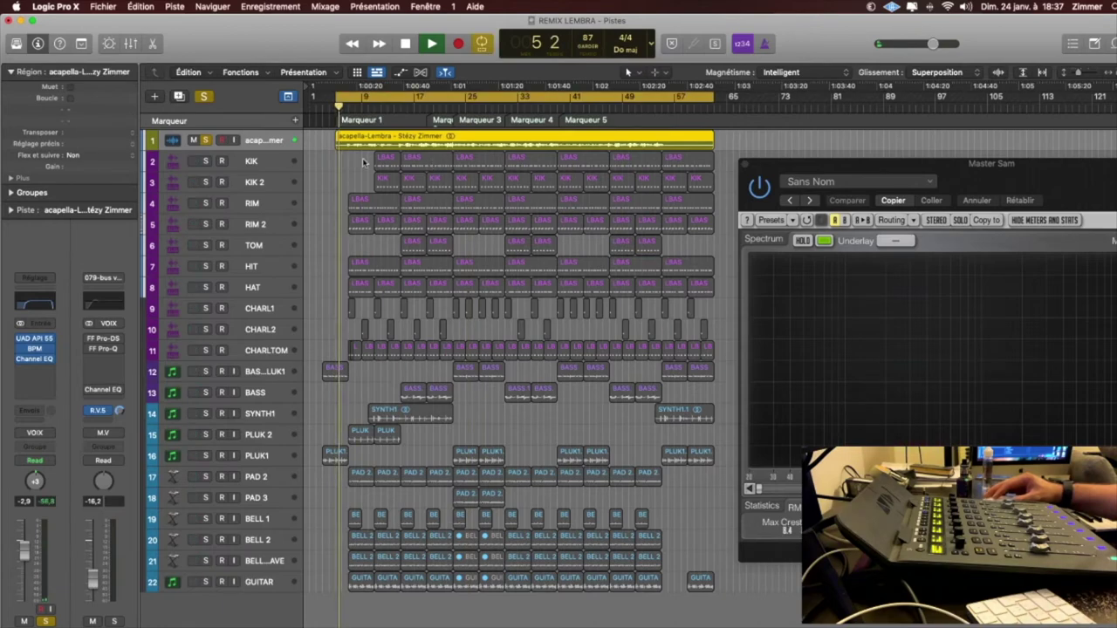
key(z)
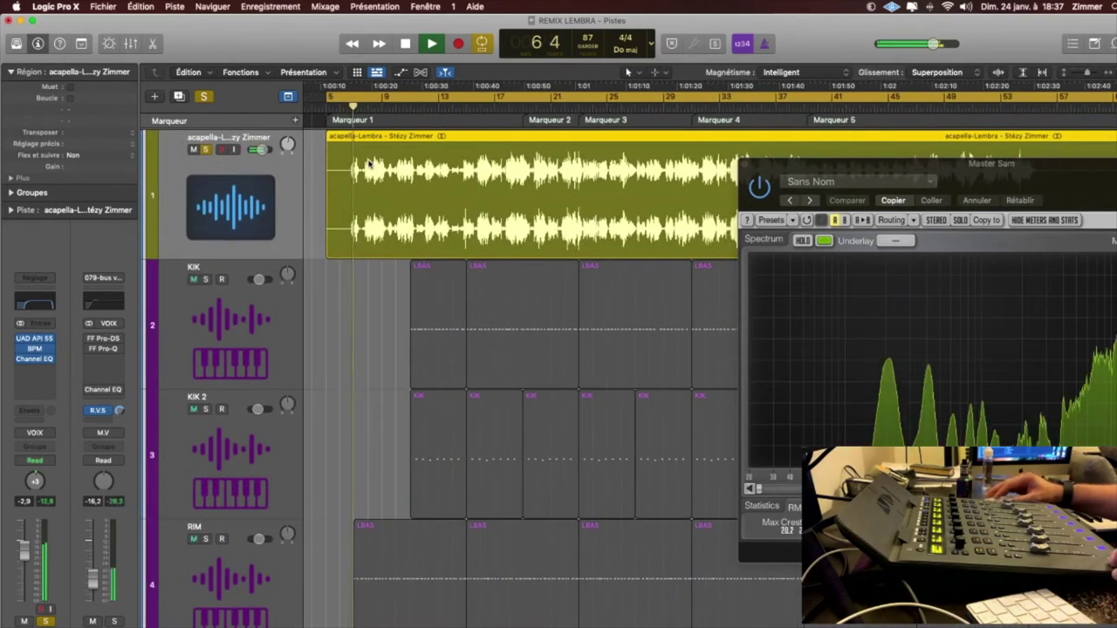
Show the mixer in Simple mode without the Master Sam plug-in window, and stop playback.
key(x)
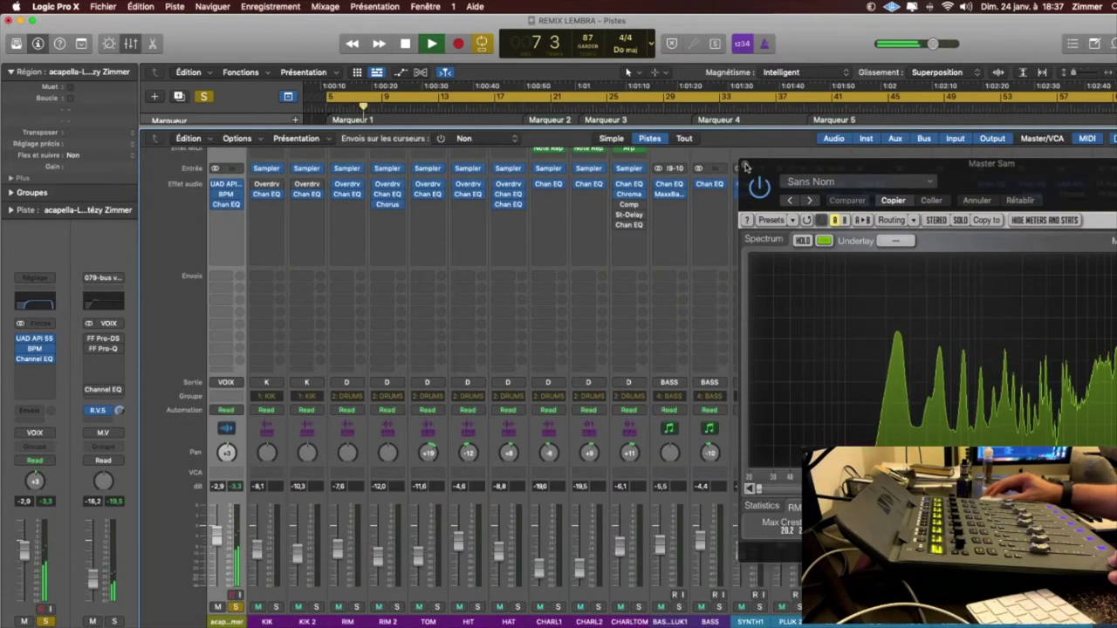
key(v)
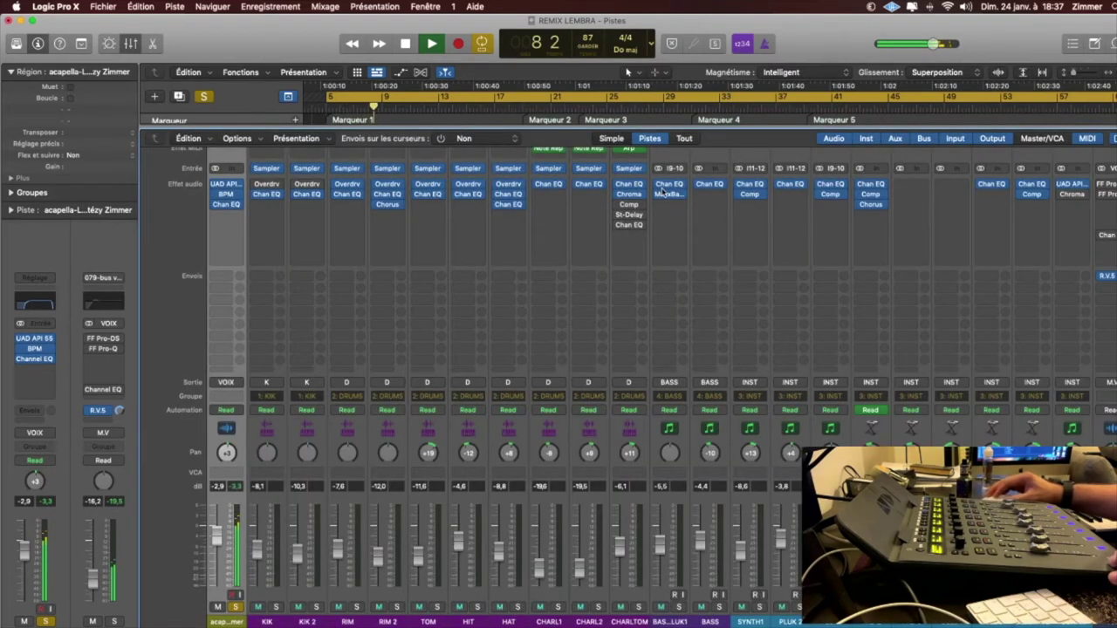
key(shift+x)
key(space)
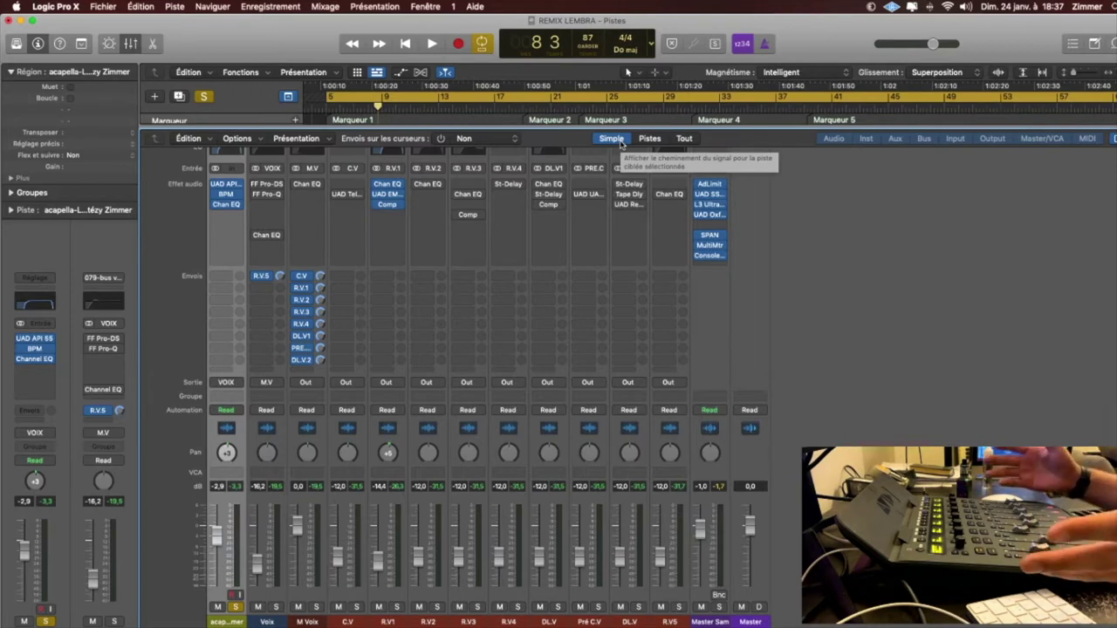
Play the soloed acapella from about bar 8, open its UAD API 550A and bypass all three insert effects, then stop.
key(space)
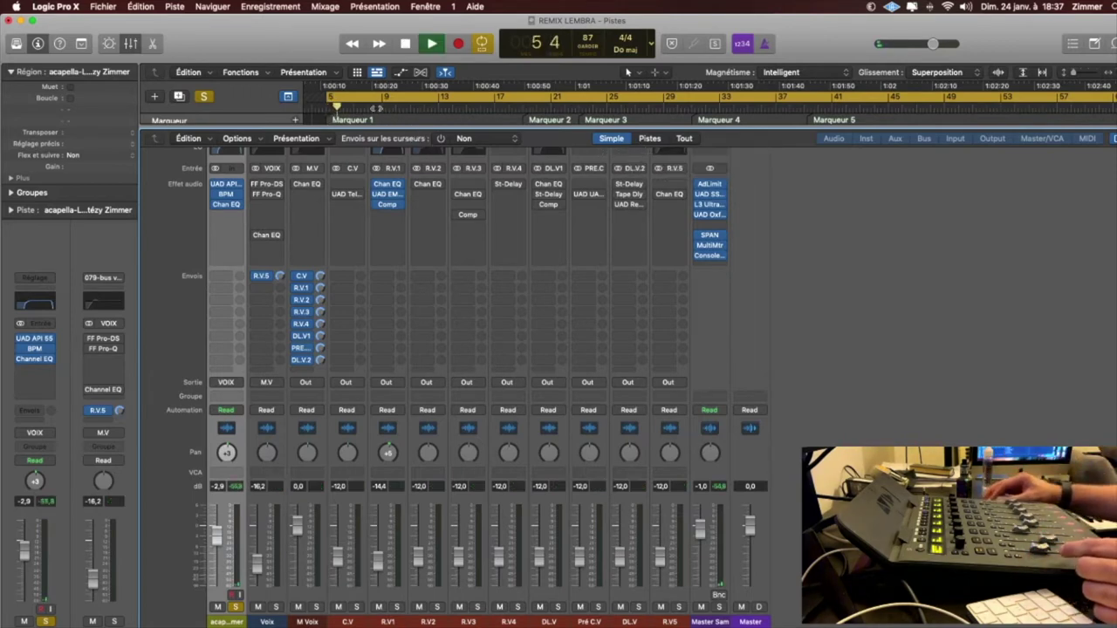
click(366, 108)
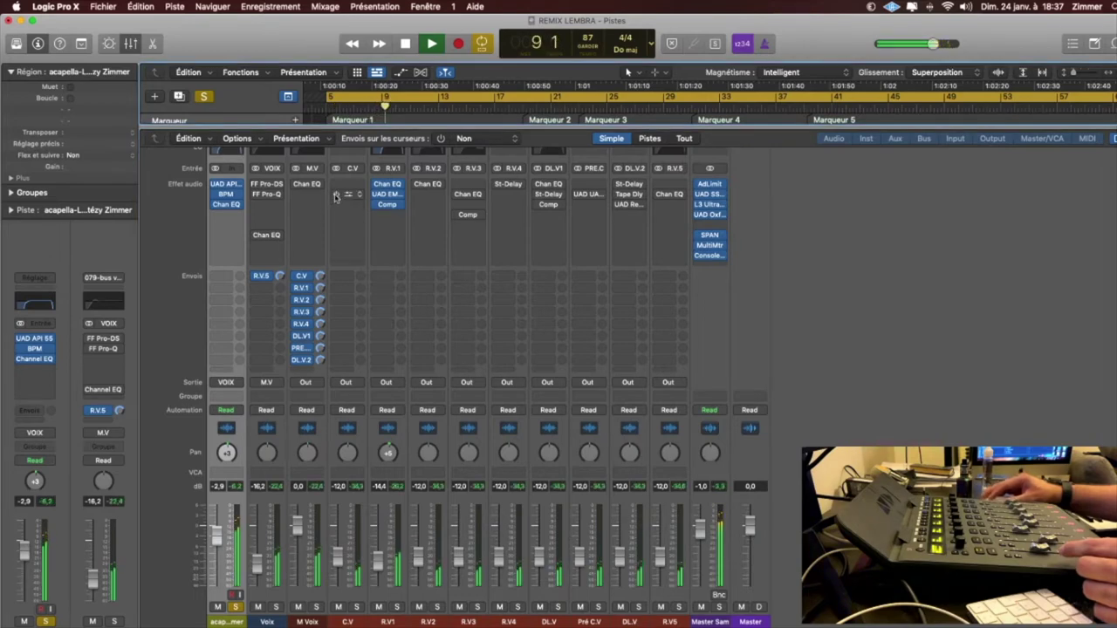
click(225, 186)
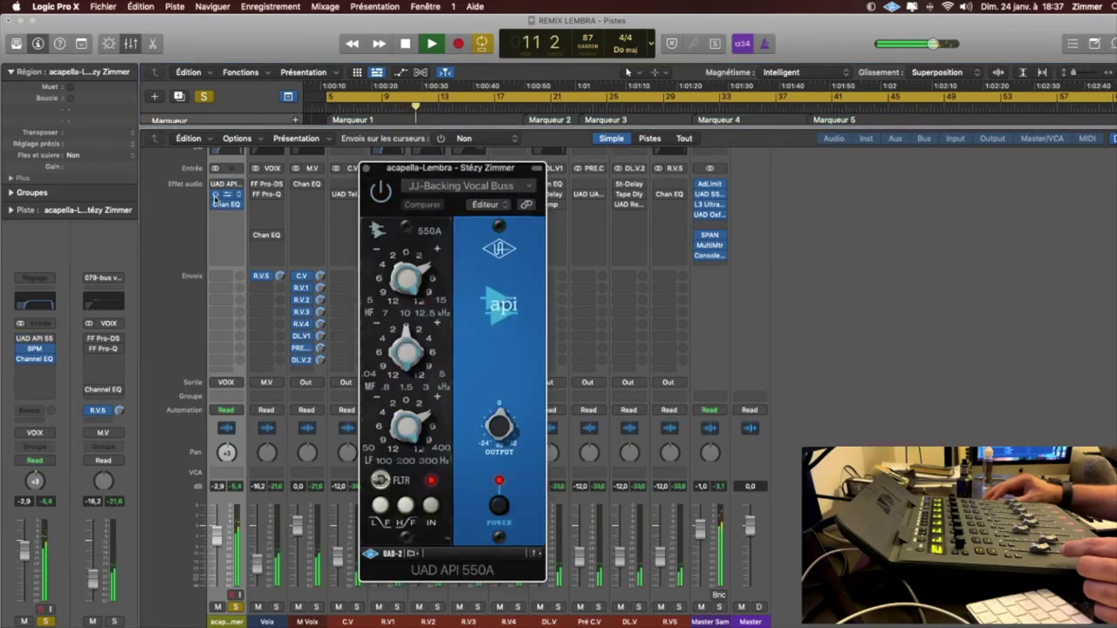
click(215, 205)
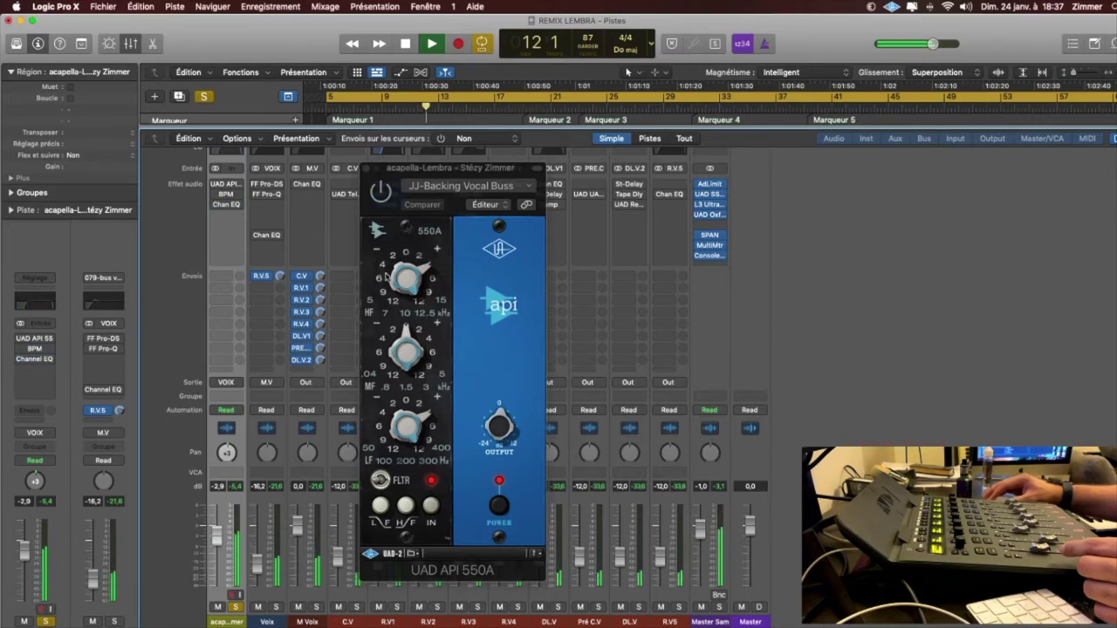
key(space)
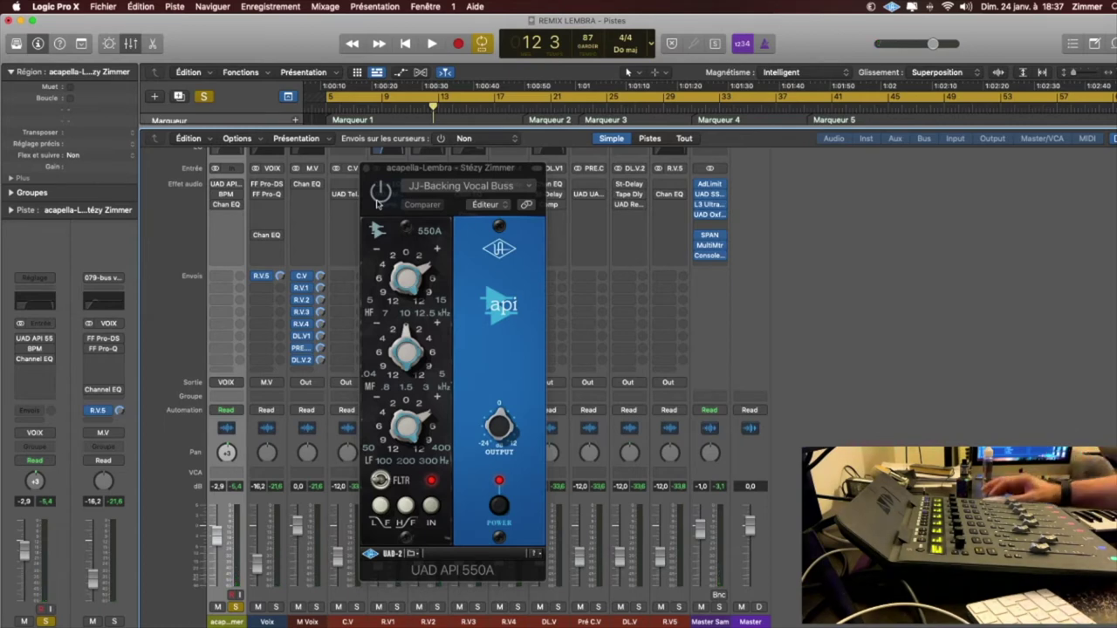
Re-enable the UAD API 550A on the acapella and play its vocal phrase with only that effect active.
click(381, 192)
click(381, 111)
key(space)
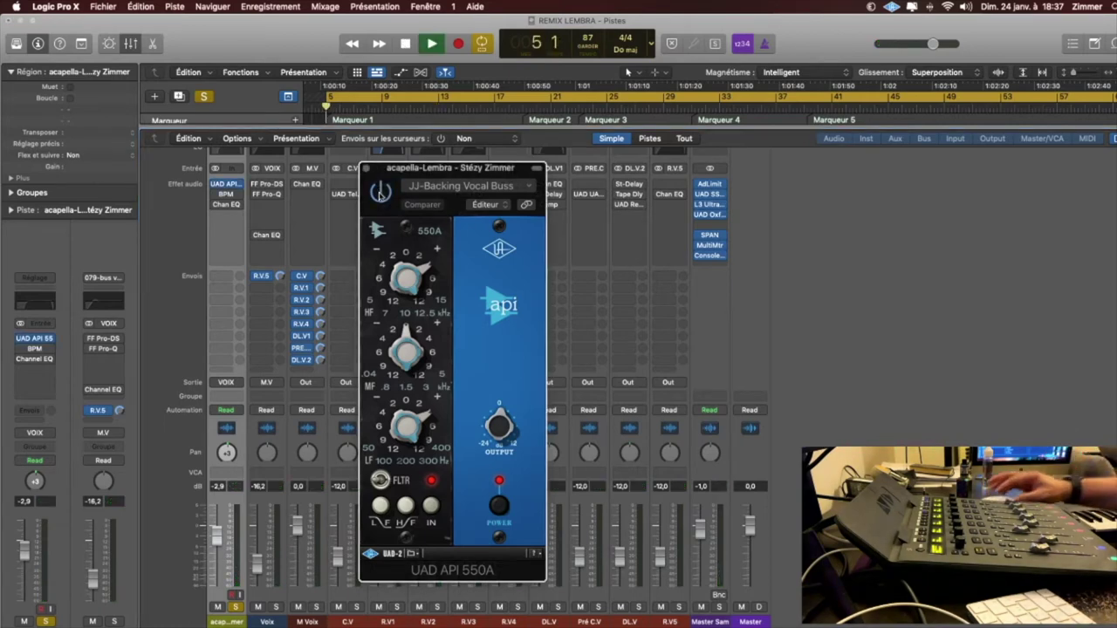
click(379, 112)
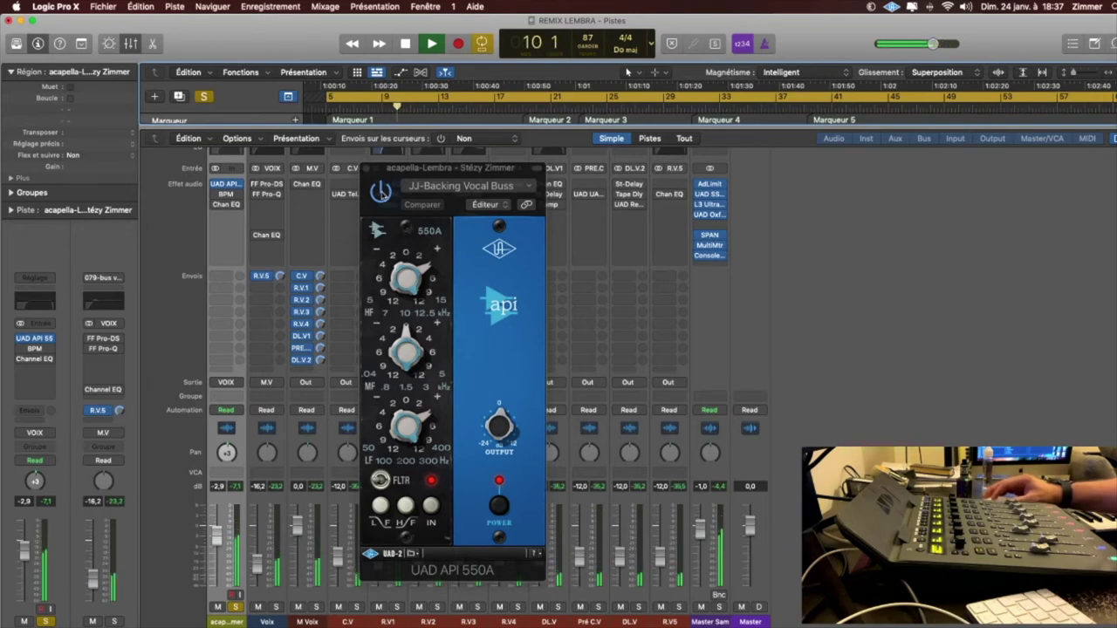
Re-enable the acapella's Channel EQ, close both of its plug-in windows and stop playback.
click(380, 193)
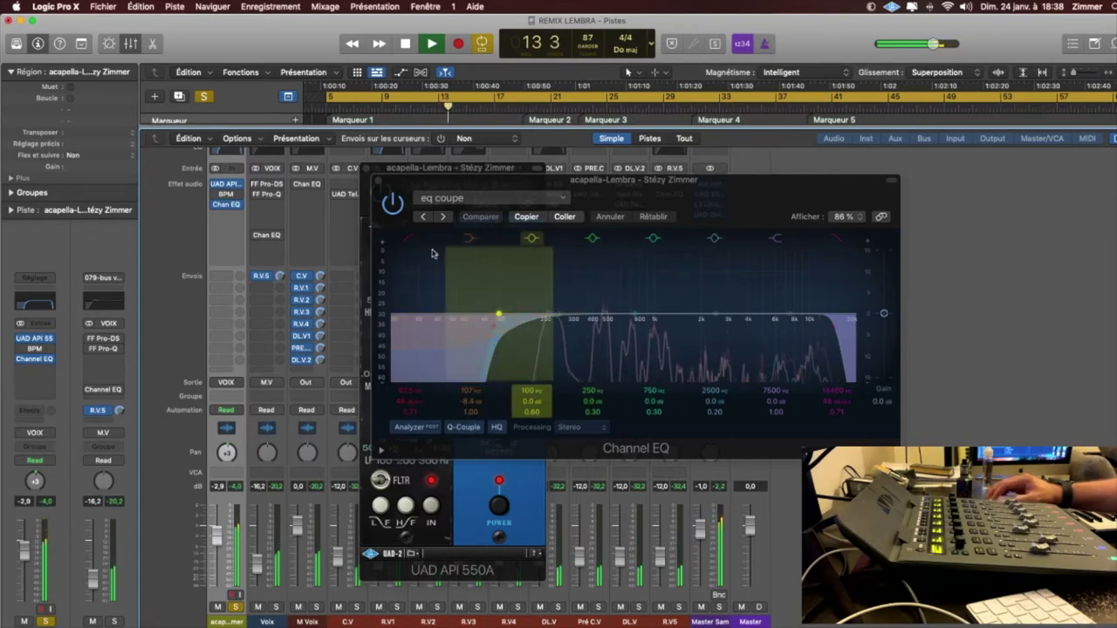
click(377, 180)
click(368, 171)
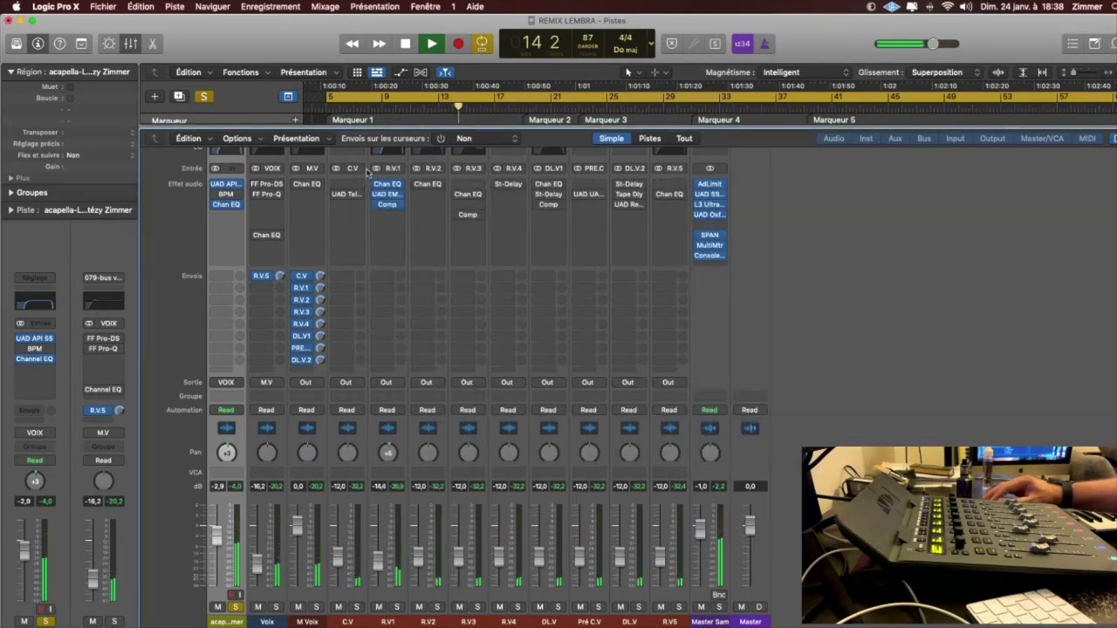
key(space)
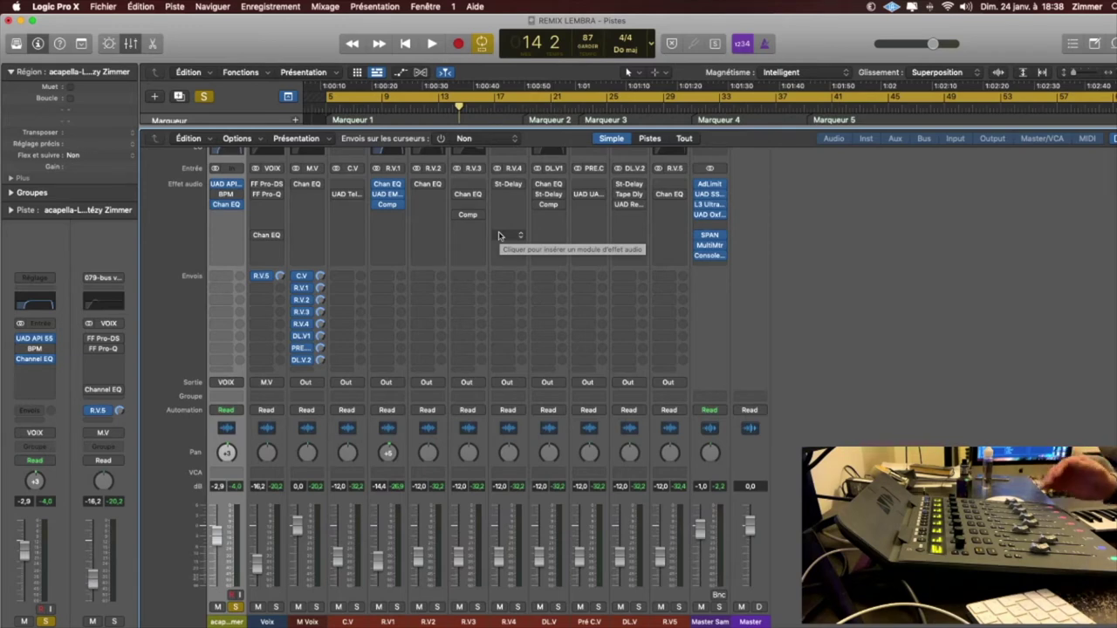
Turn off cycle mode and play a short passage of the soloed acapella from about bar 14.
key(c)
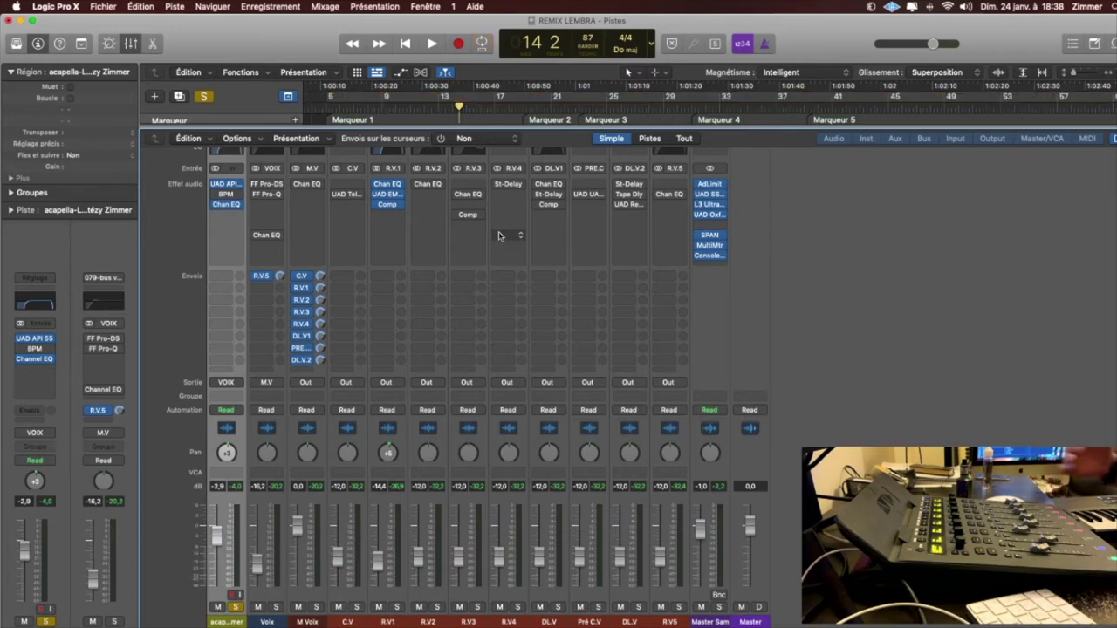
key(space)
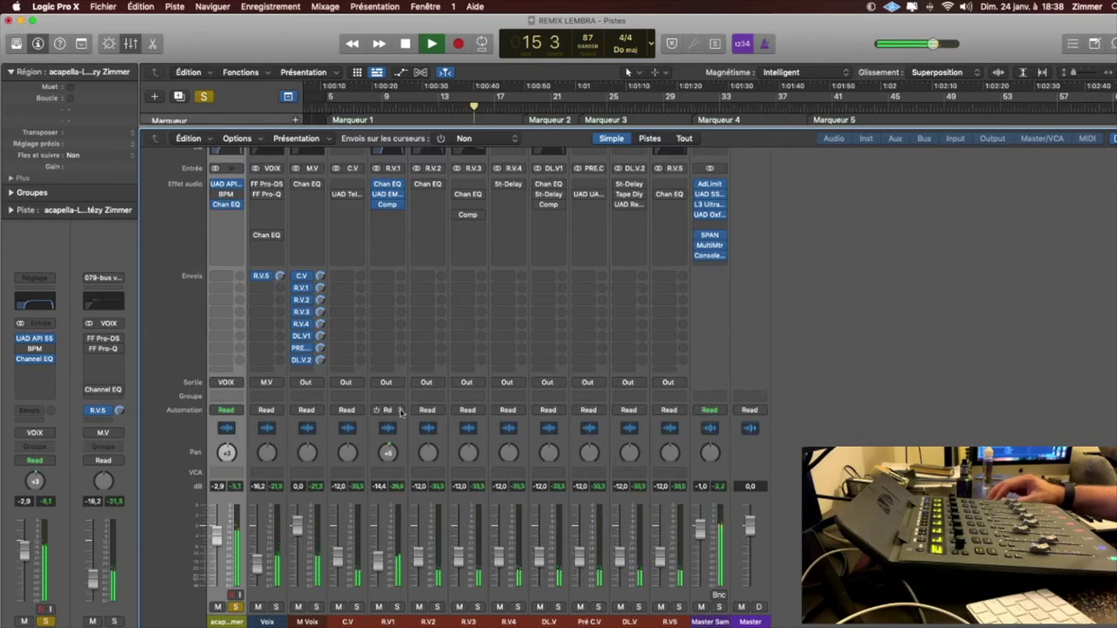
key(space)
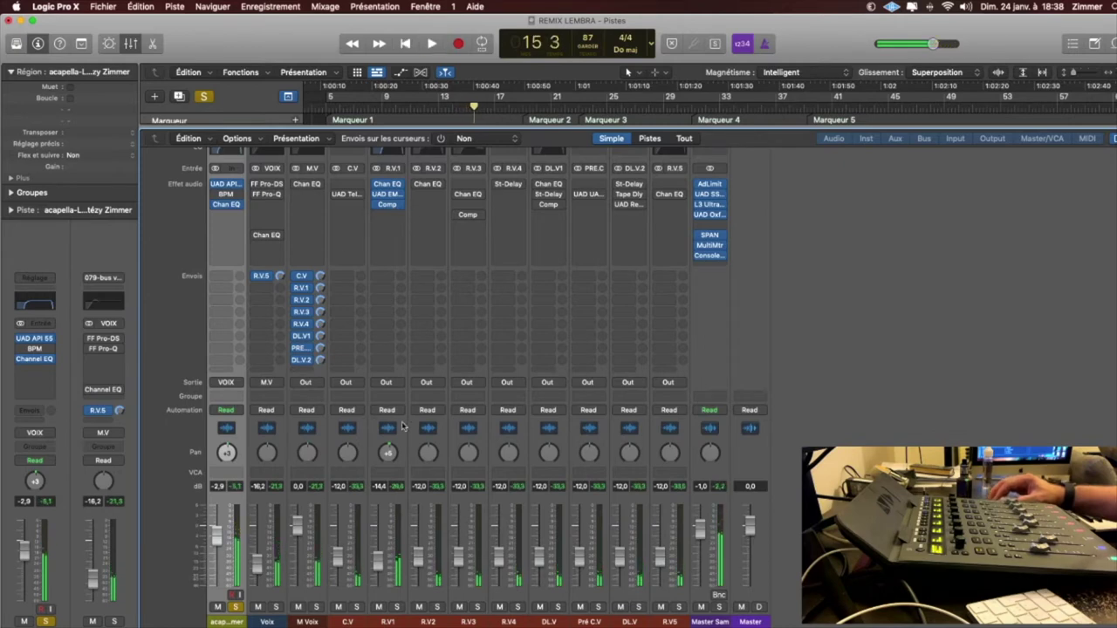
Examine the UAD EMT 140, Channel EQ and Compressor settings on the R.V1 reverb bus, closing each window.
click(389, 195)
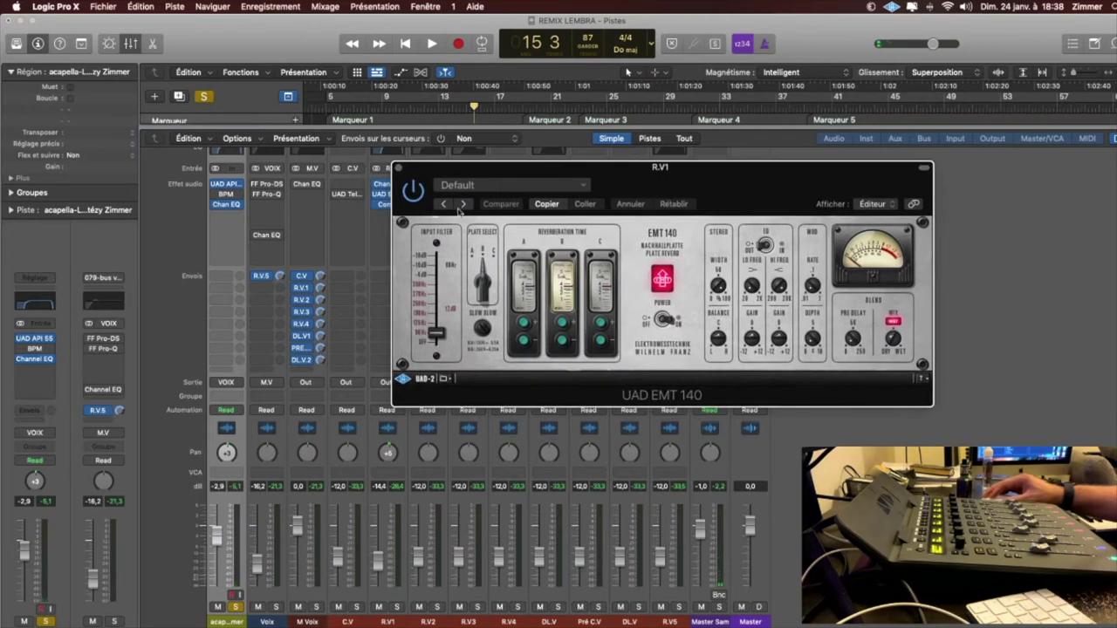
drag(399, 170, 420, 174)
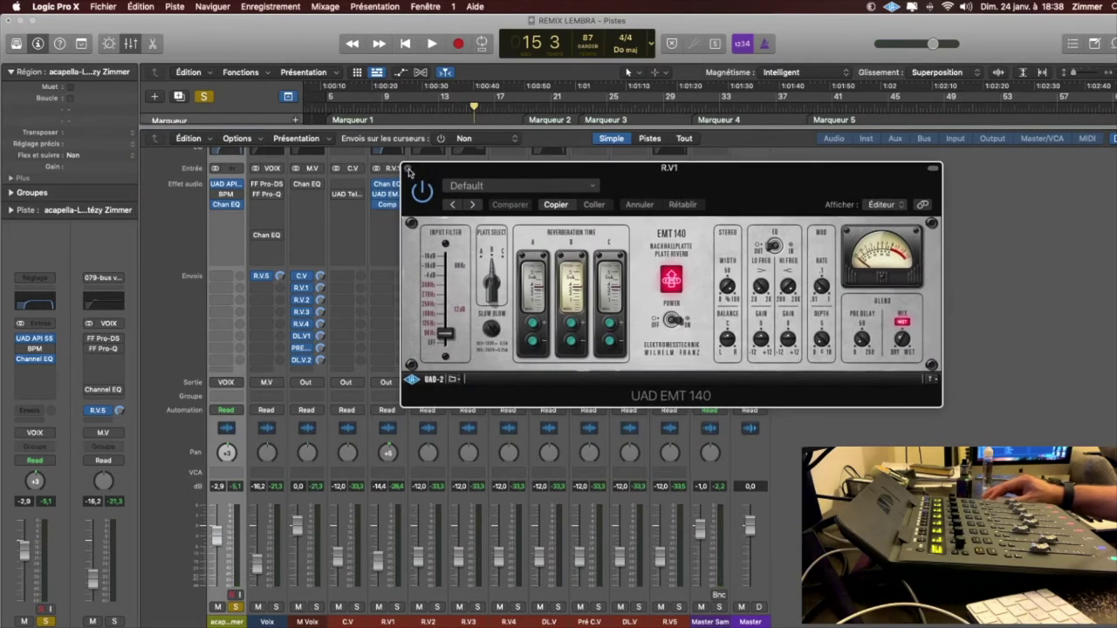
click(407, 168)
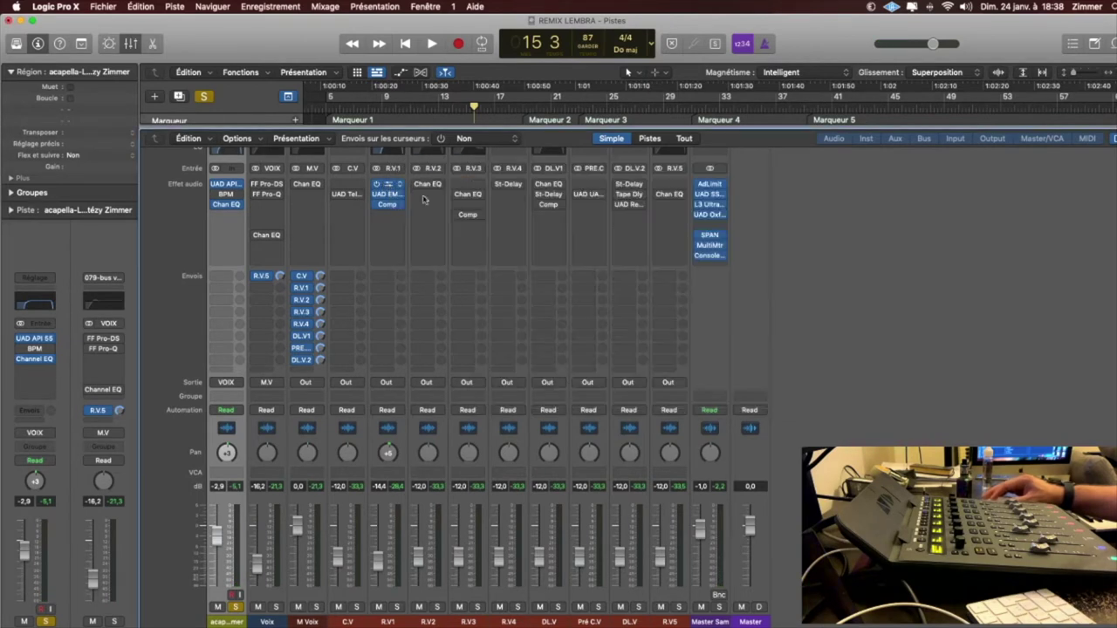
click(387, 184)
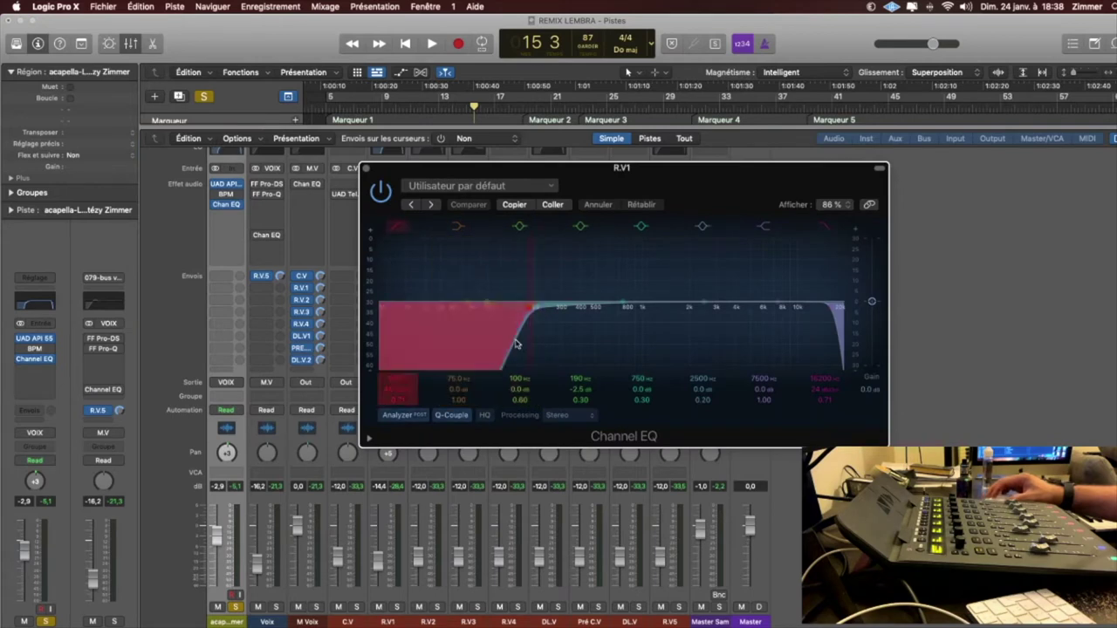
click(367, 169)
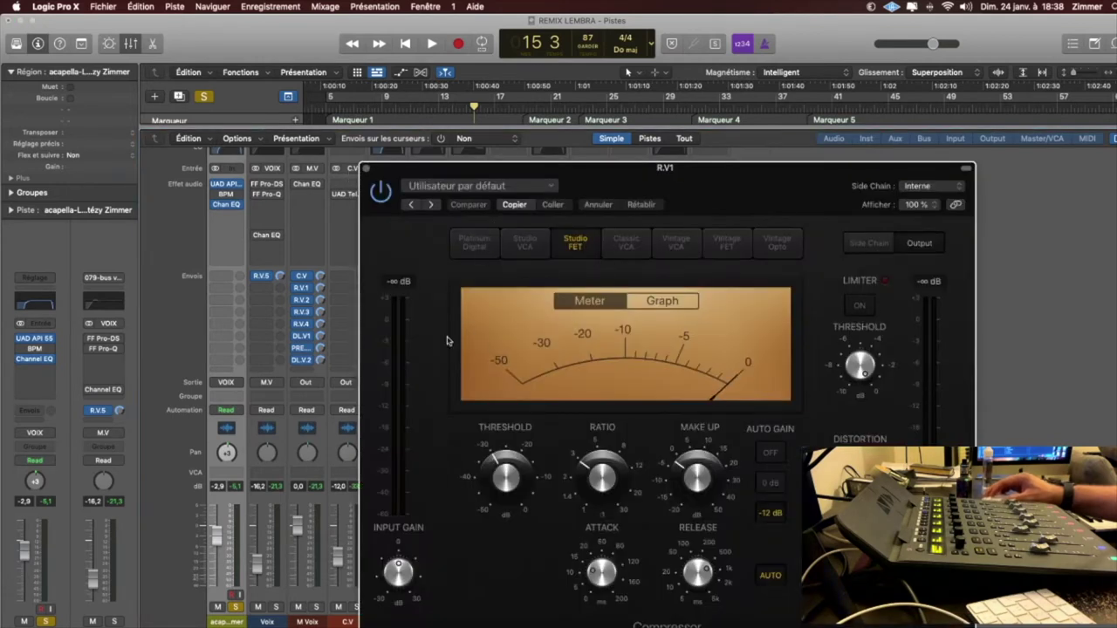
click(367, 169)
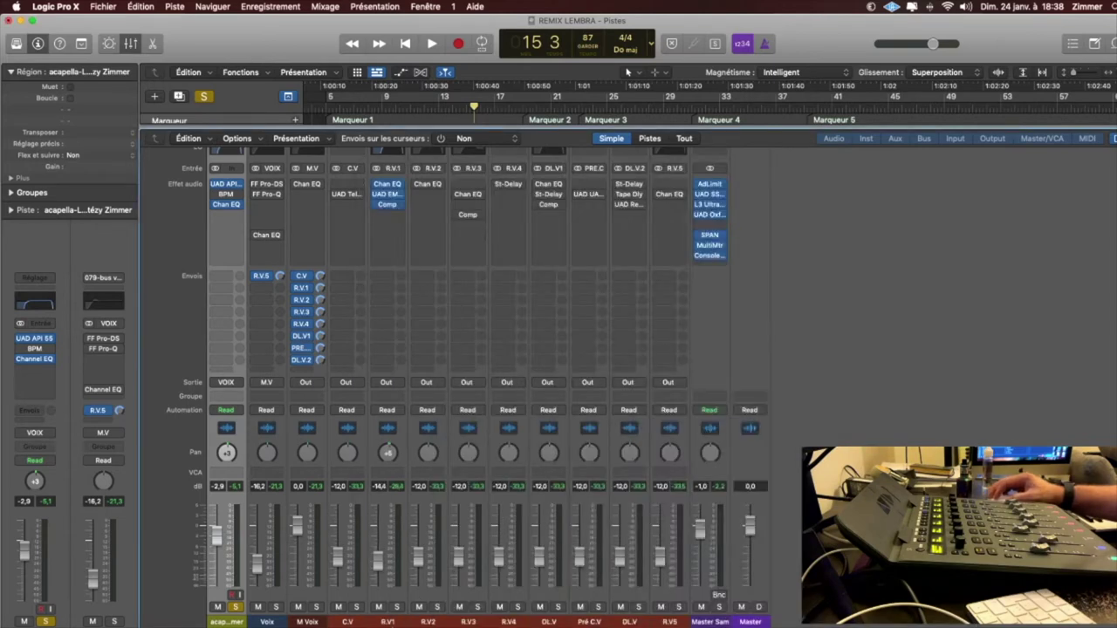
Select the R.V1 channel strip and listen briefly to the soloed vocal with its reverb.
click(404, 616)
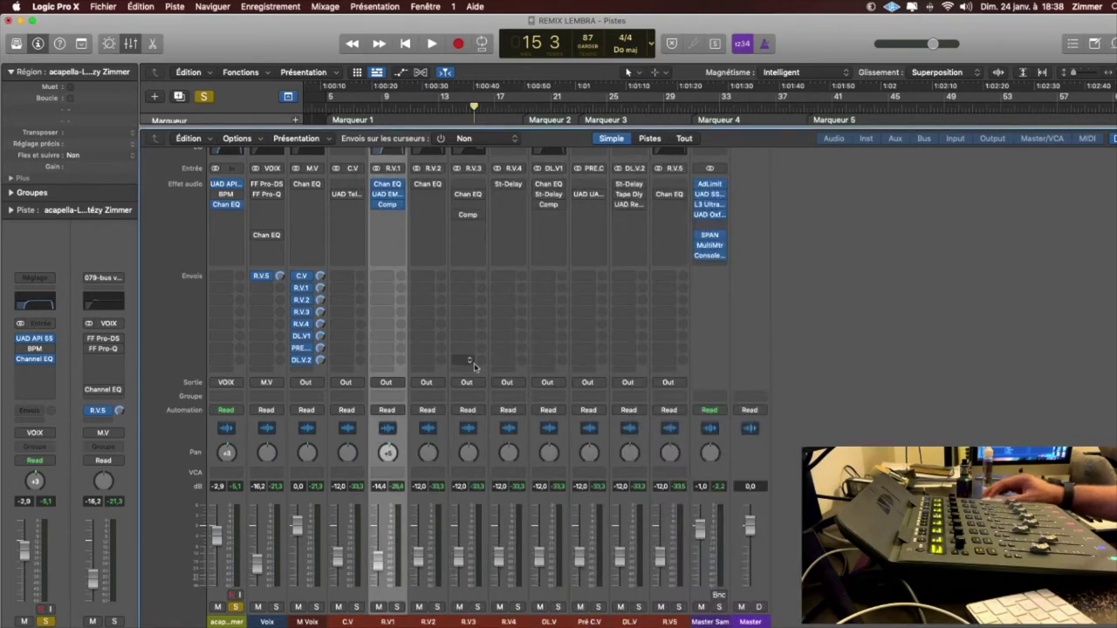
key(space)
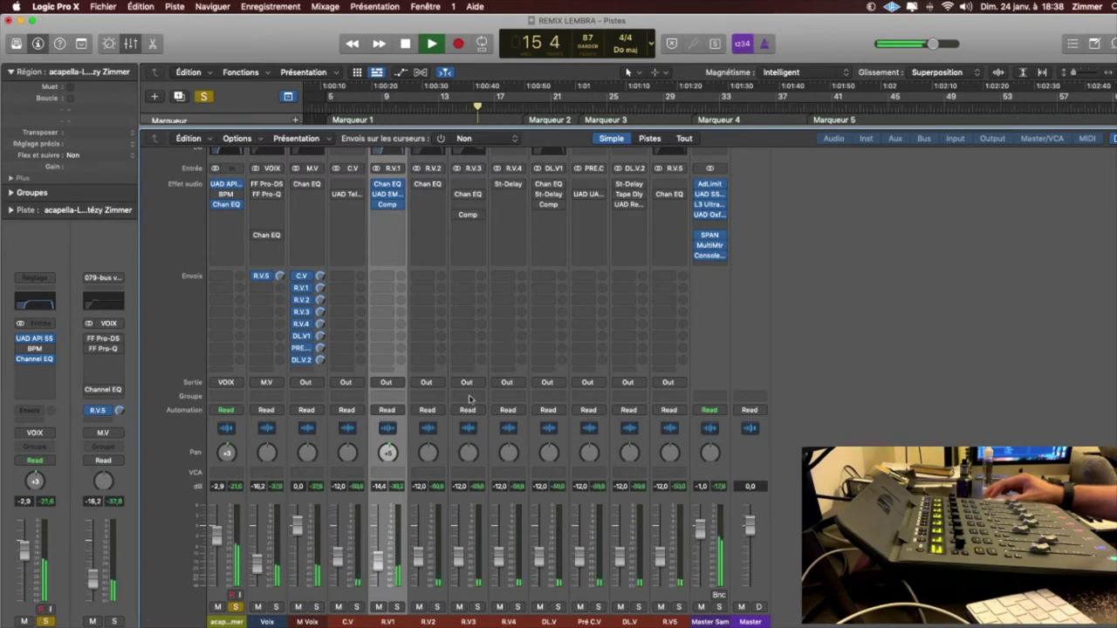
key(space)
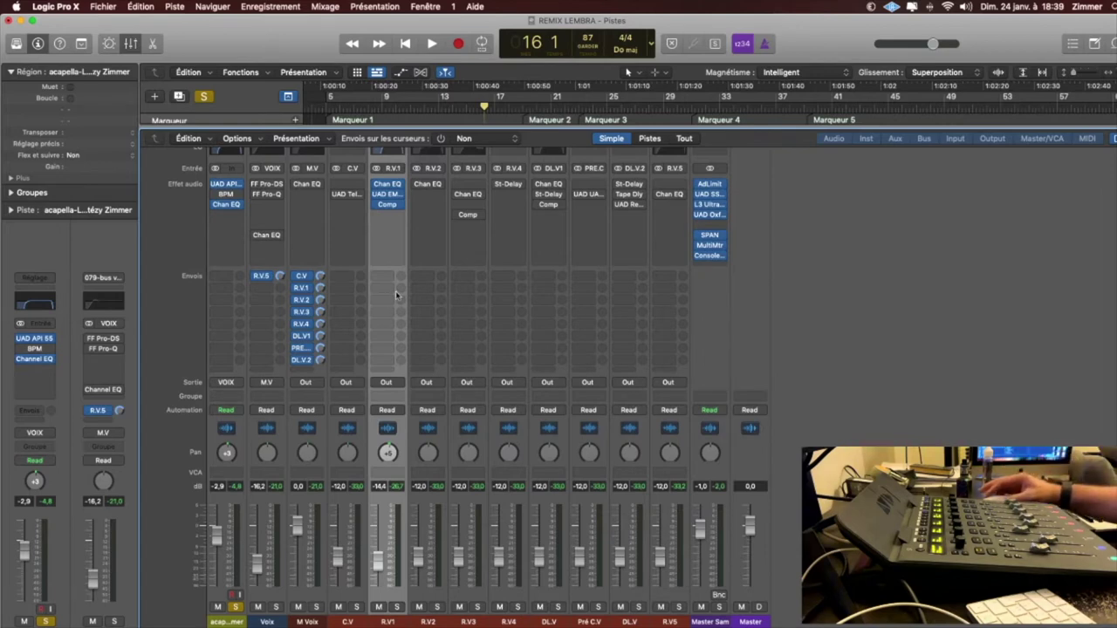
Unsolo the acapella channel, hide the mixer and display the full song arrangement.
click(236, 606)
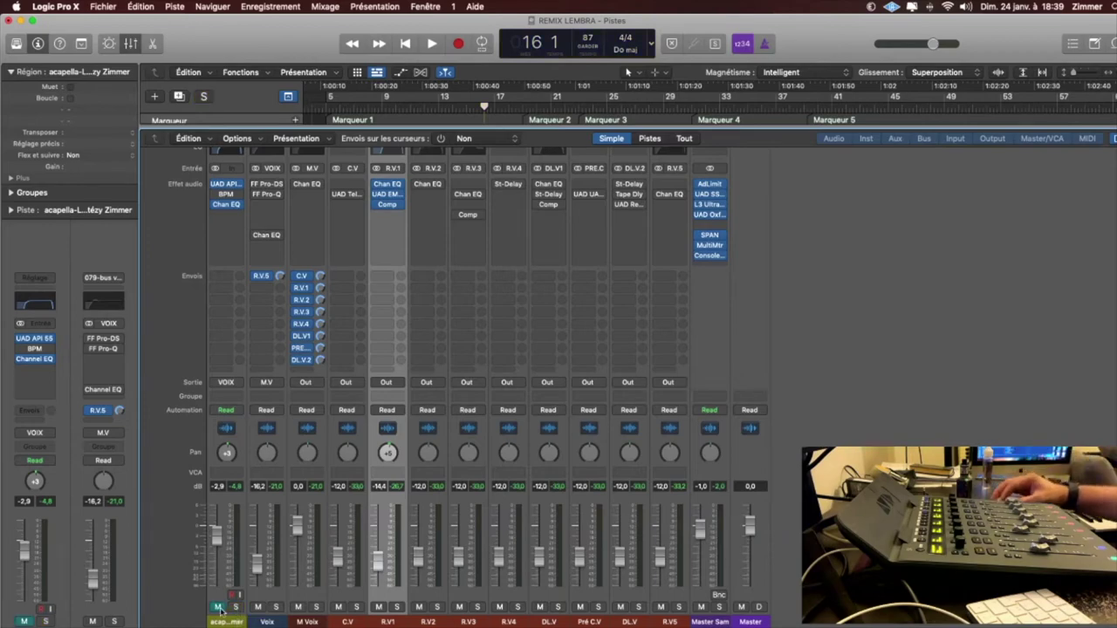
key(x)
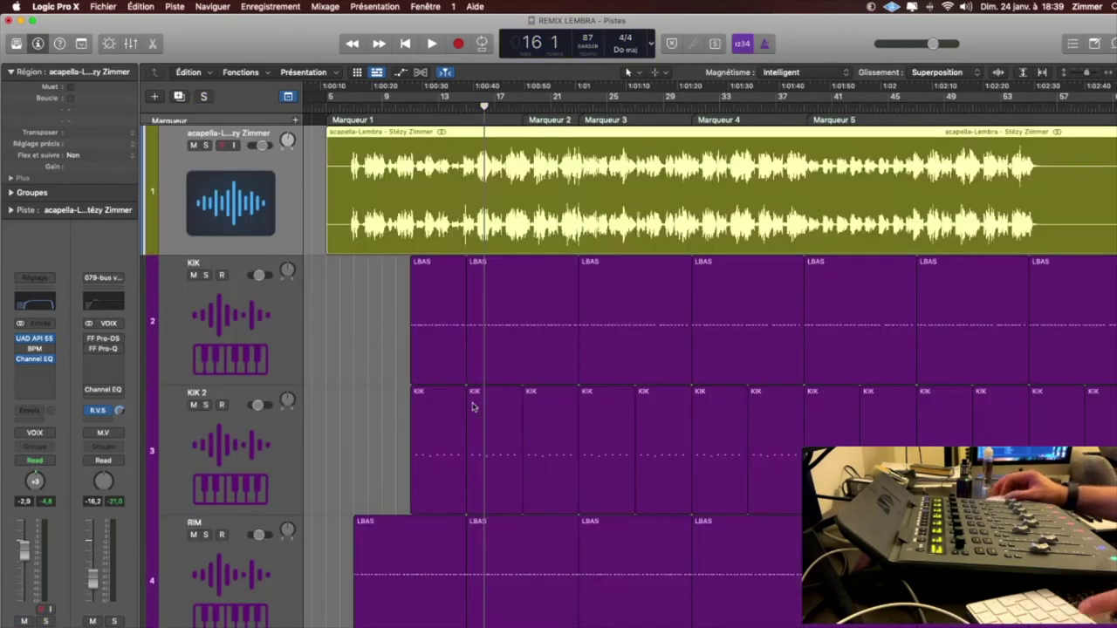
key(super+Up)
key(super+Up)
key(super+Up)
key(super+Up)
key(super+Left)
key(super+Up)
key(super+Left)
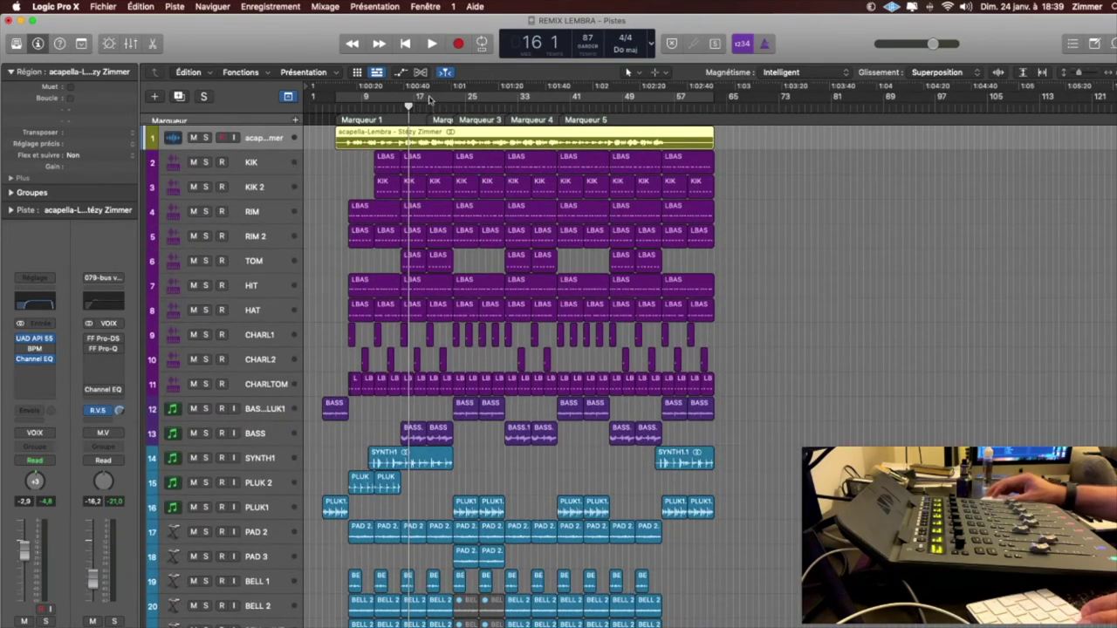
Play from Marqueur 2, enable cycle mode over that section, and stop playback.
alt+click(444, 122)
key(space)
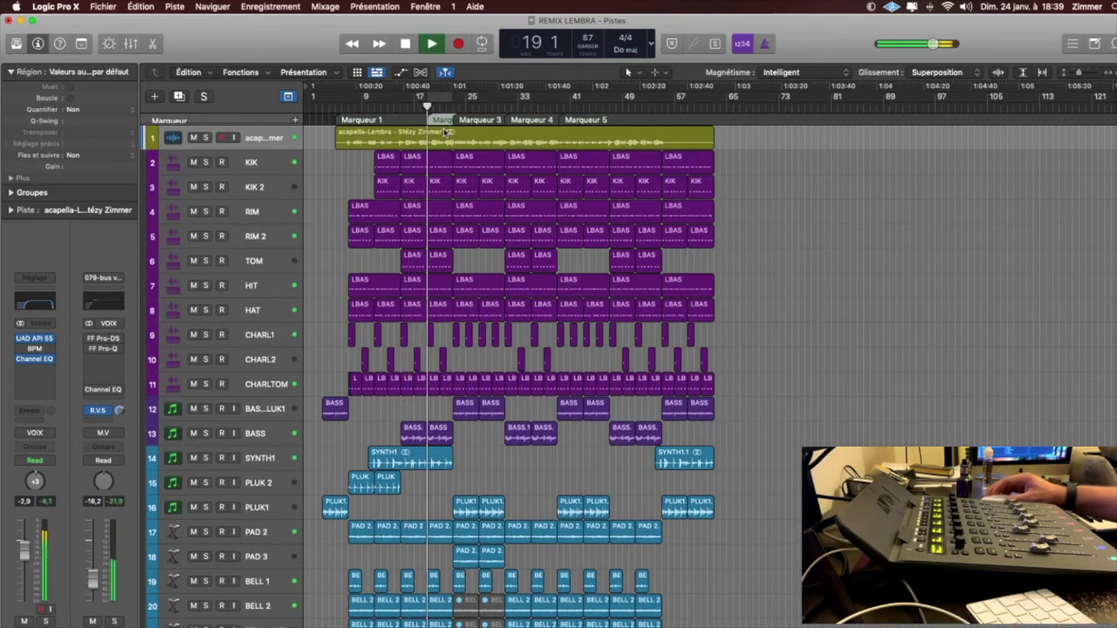
key(c)
key(space)
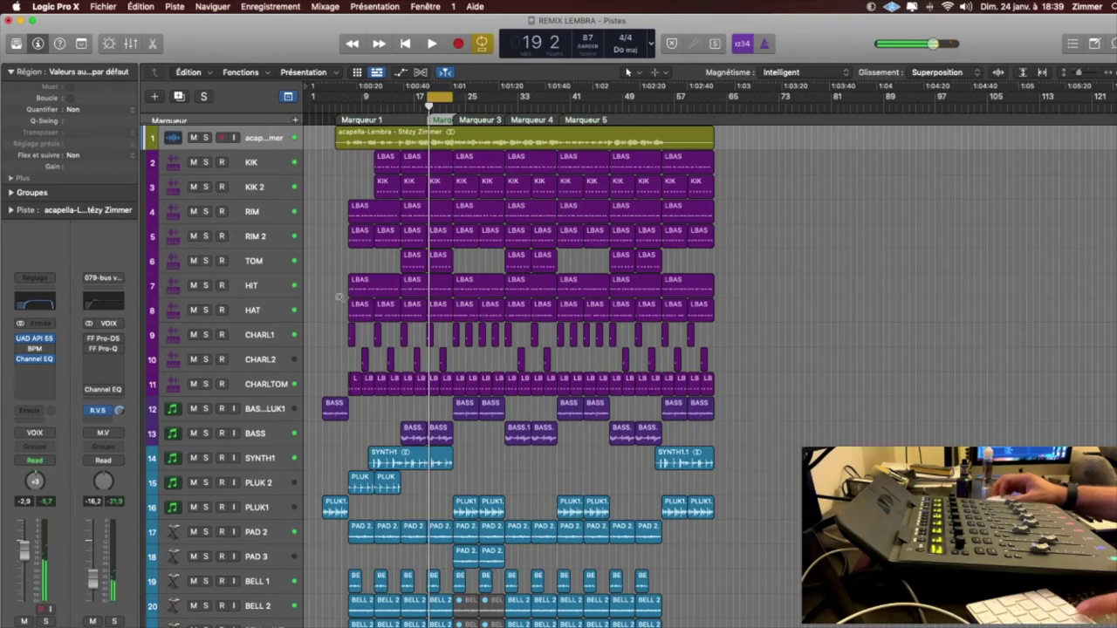
Reduce the track heights so all 22 tracks fit in the arrangement, and reopen the mixer.
key(super+Up)
key(super+Up)
key(super+Up)
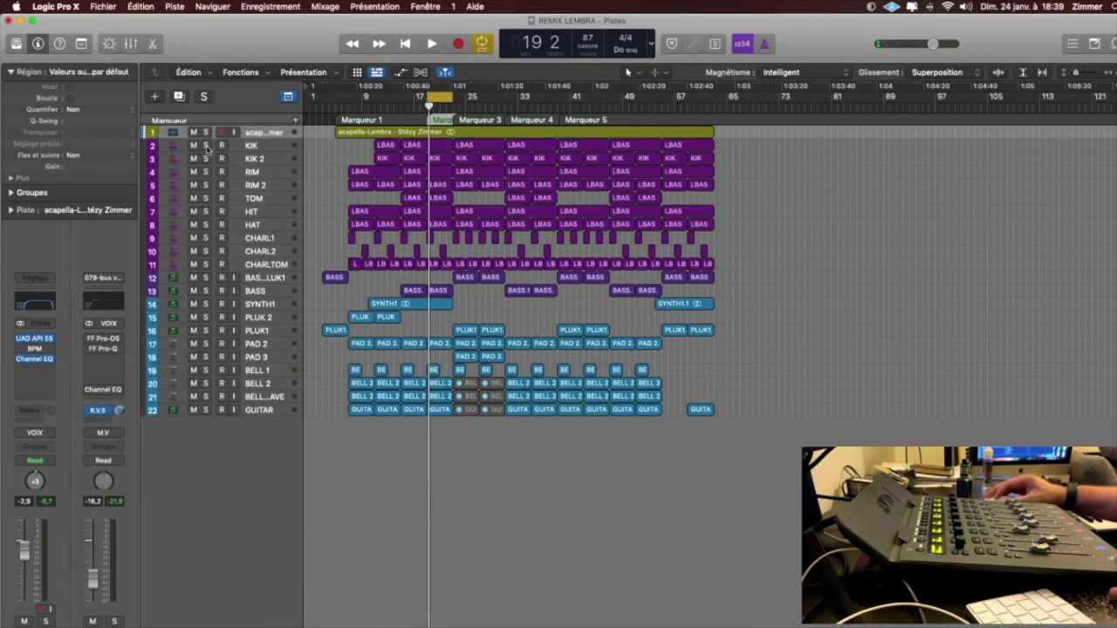
key(x)
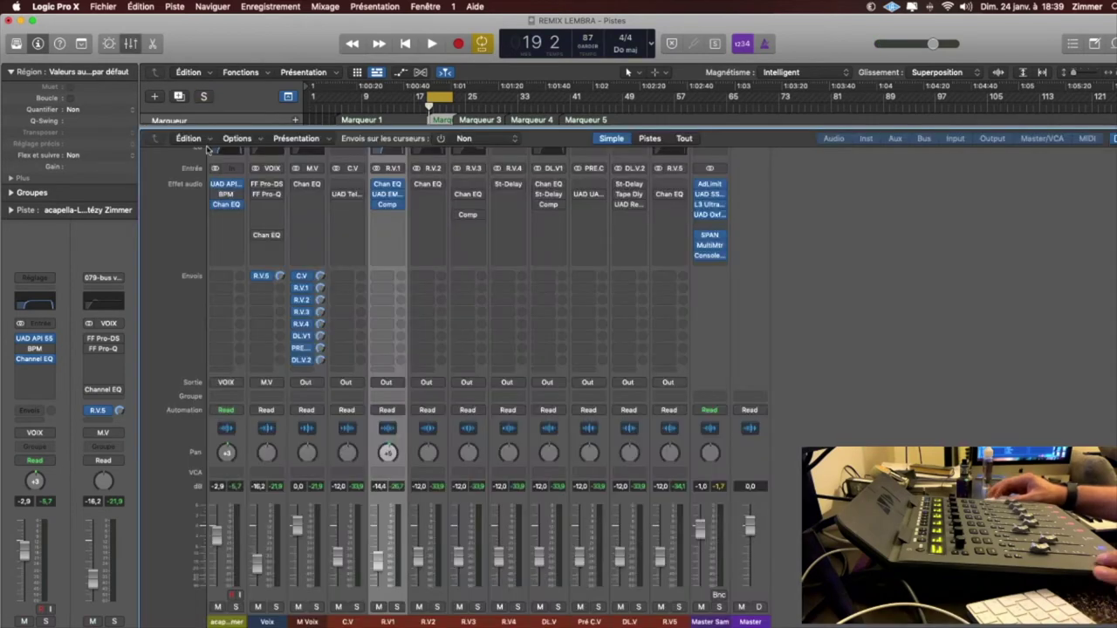
Switch the mixer to show all project tracks (Pistes), and return to the full arrangement with the mixer hidden.
key(x)
key(x)
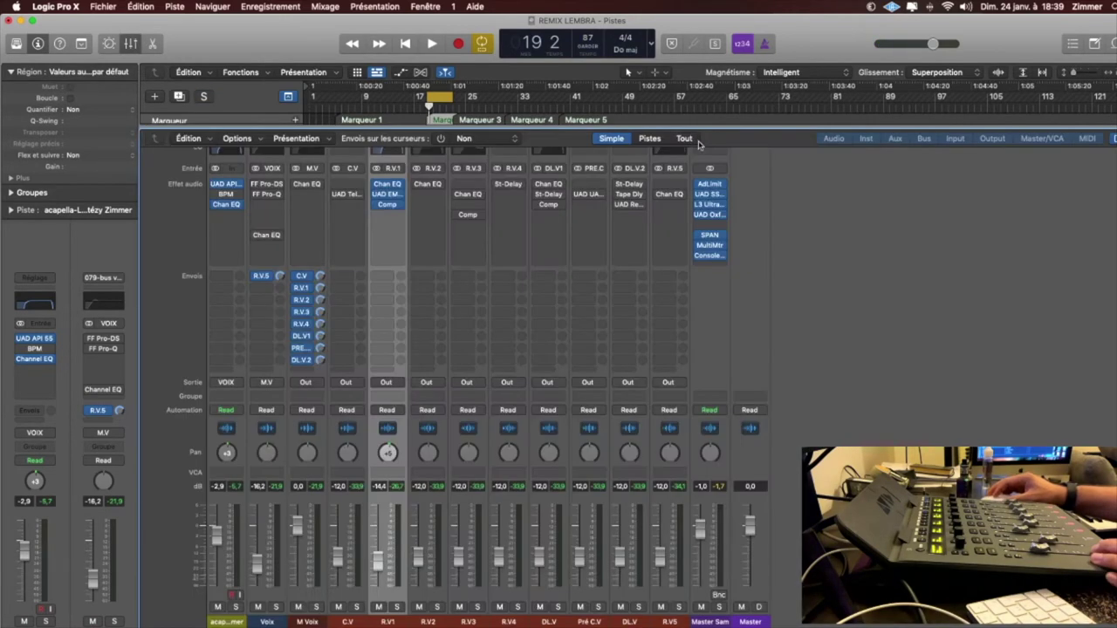
click(651, 139)
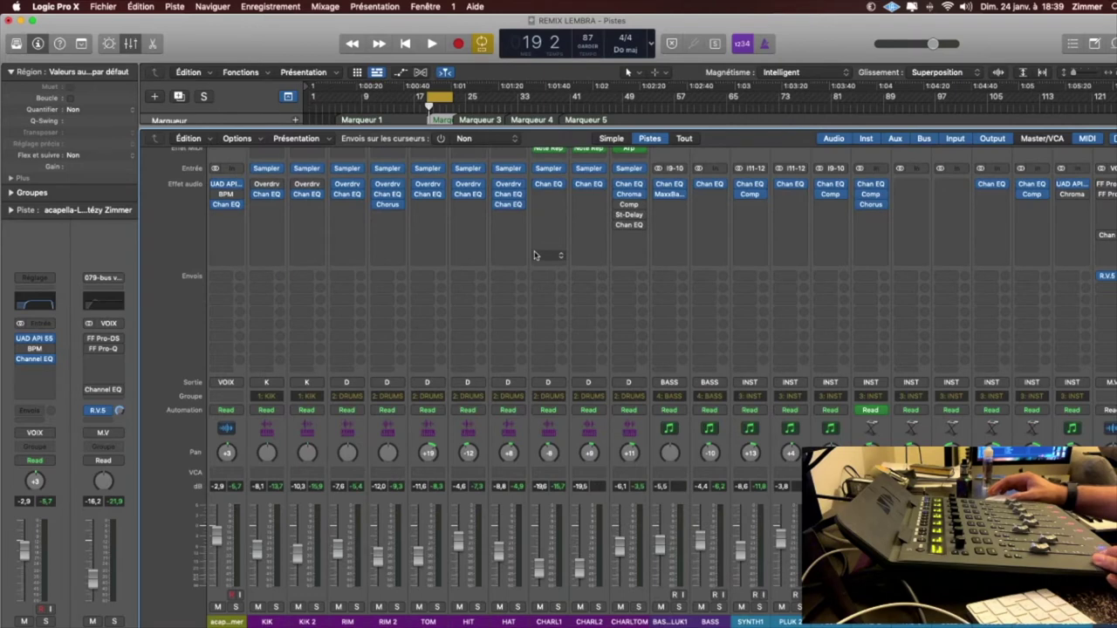
key(x)
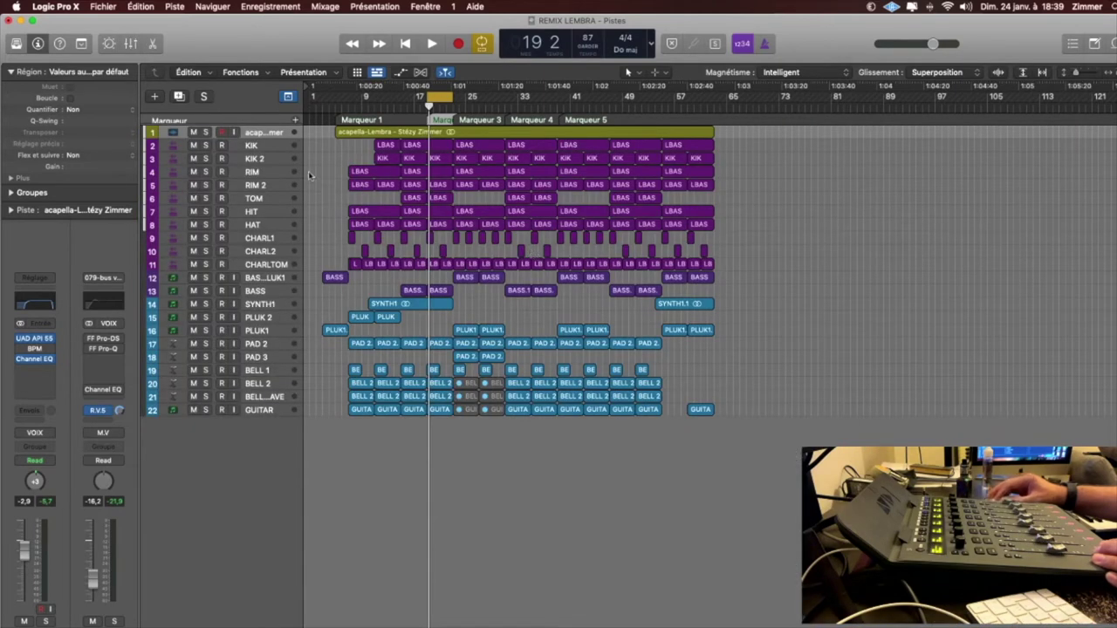
Solo the KIK and KIK 2 tracks with the acapella and play them over the cycled KIK region.
click(279, 146)
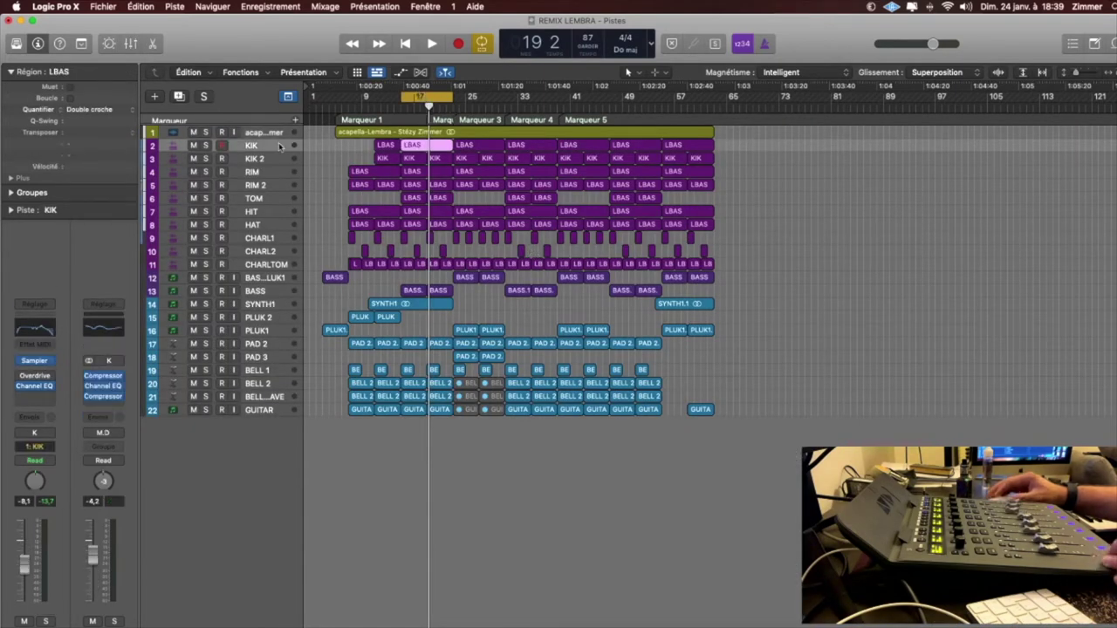
key(s)
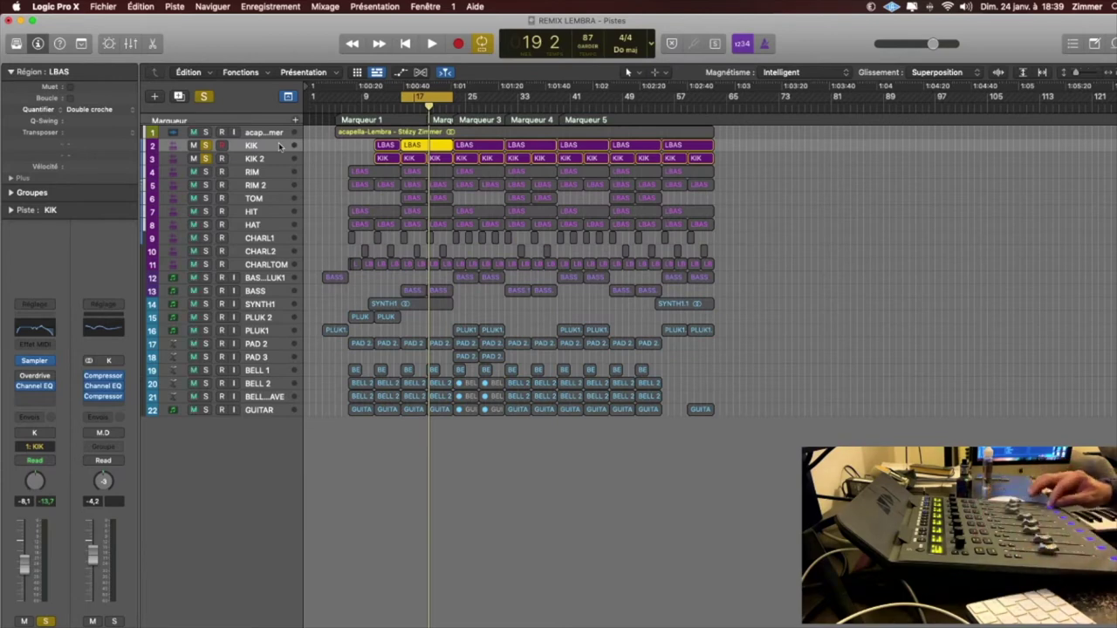
key(space)
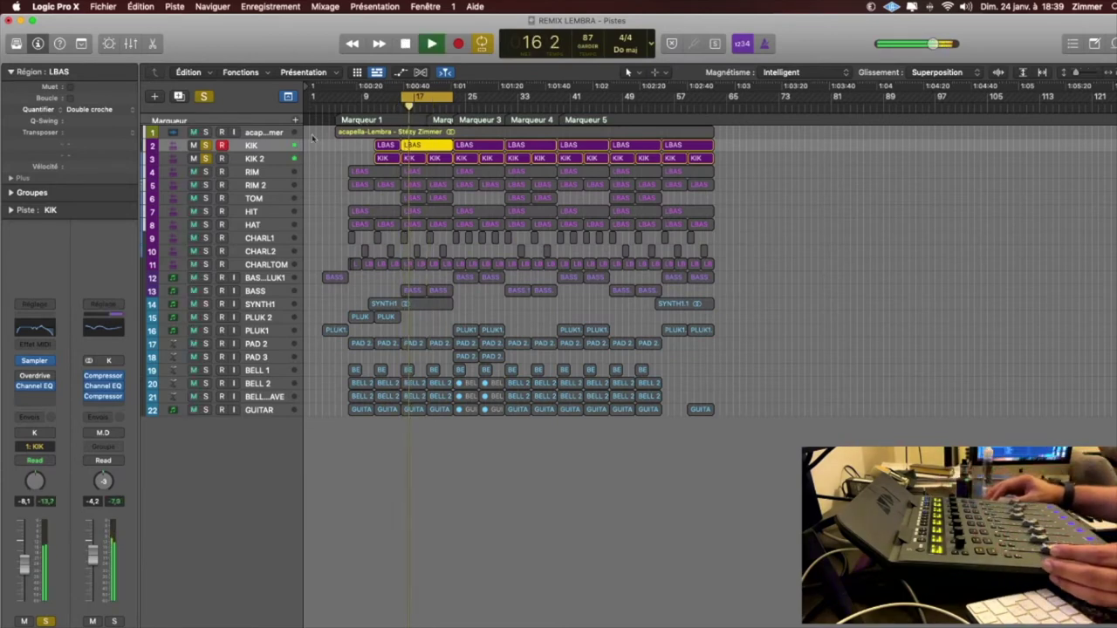
click(205, 132)
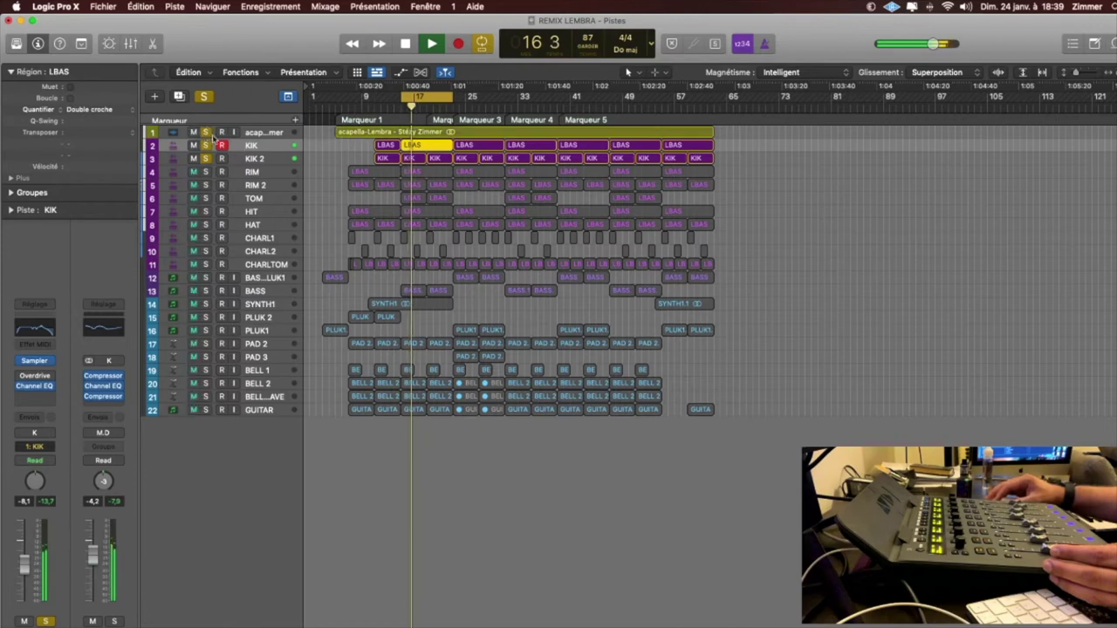
Balance the acapella at -1.9 dB against the KIK track at -9.0 dB during playback, and stop.
click(267, 132)
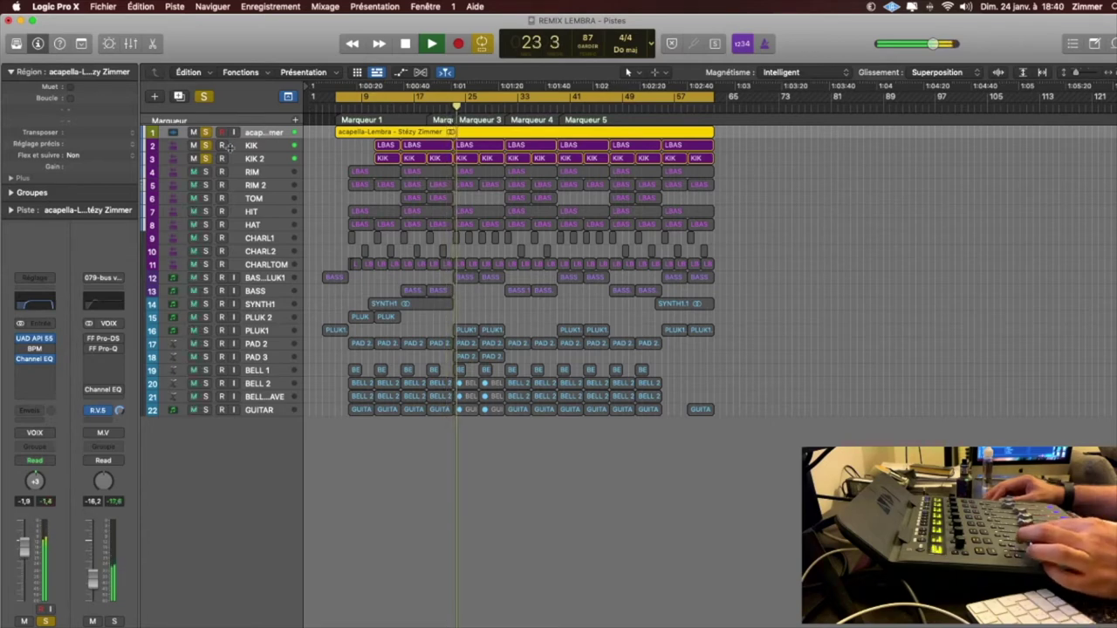
click(252, 146)
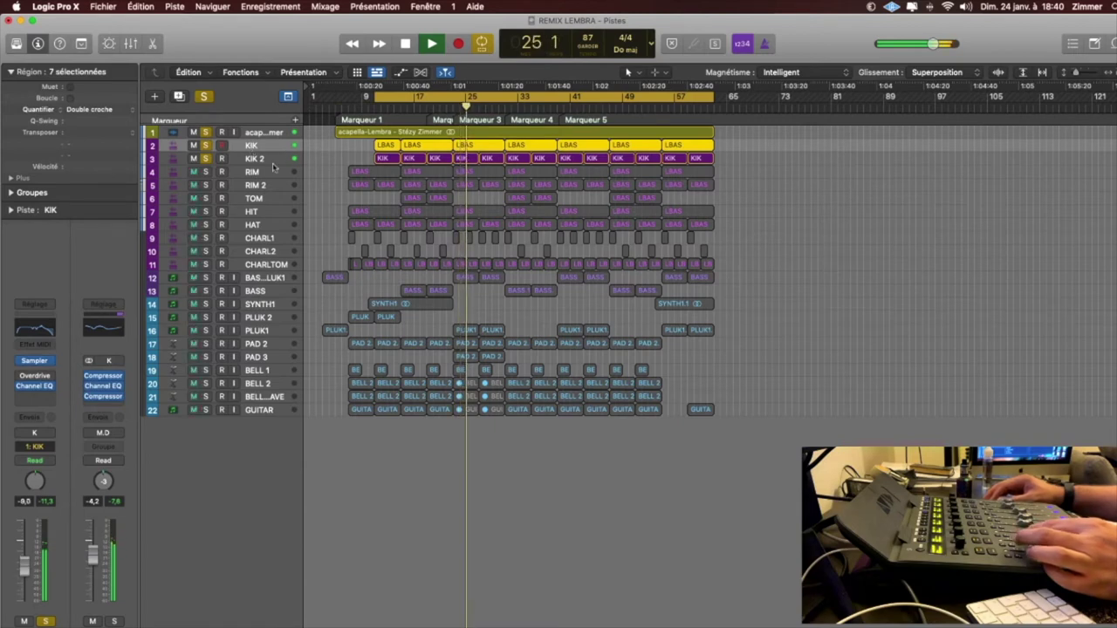
click(206, 174)
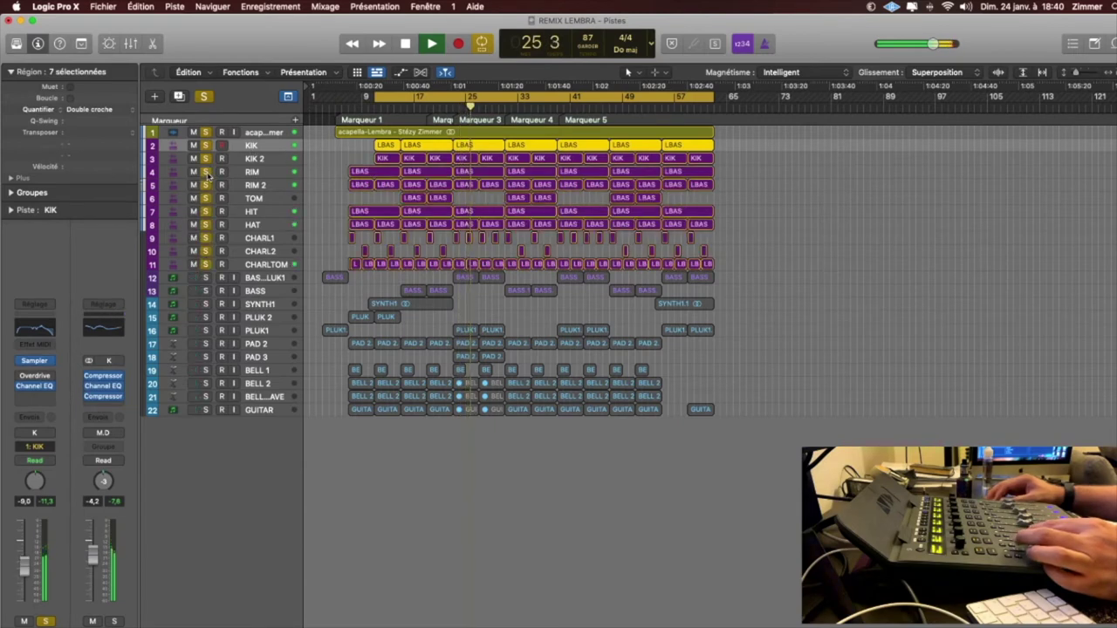
click(207, 174)
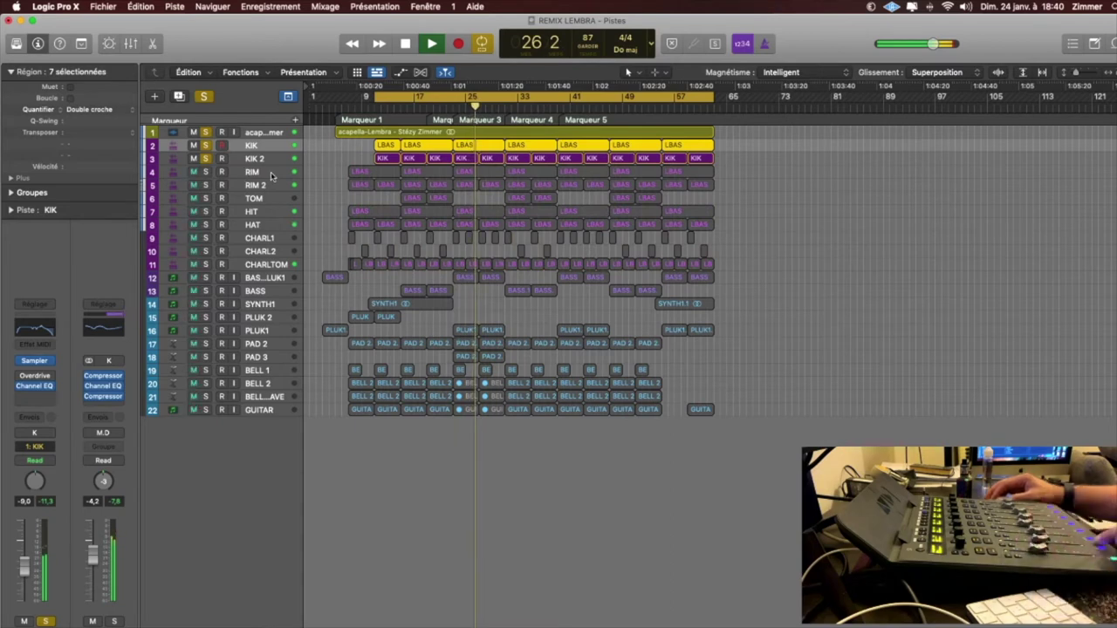
key(space)
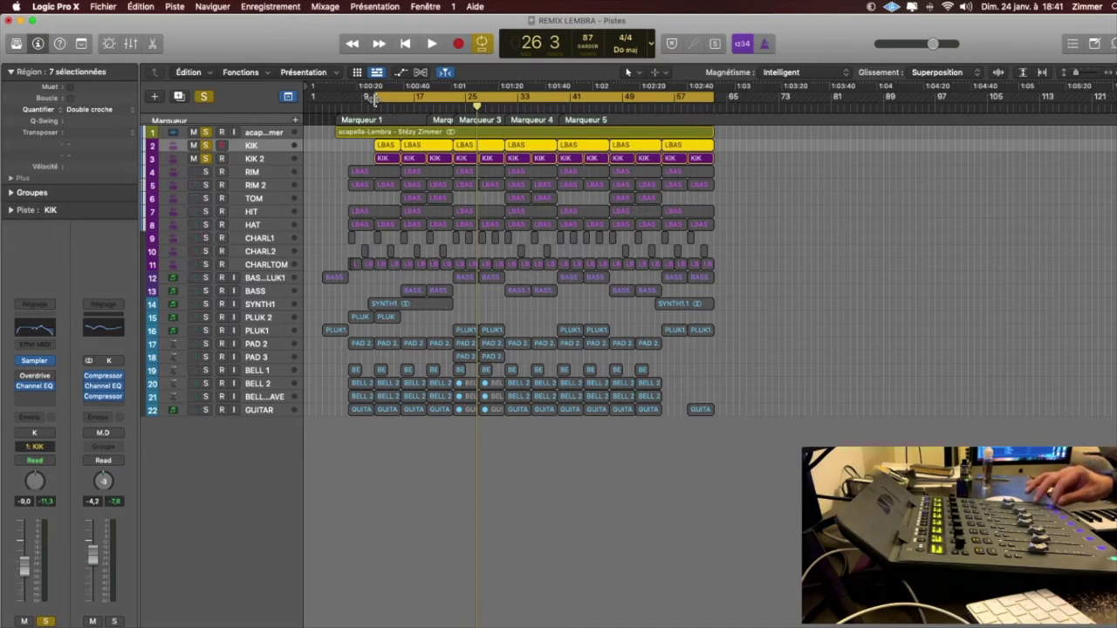
Listen briefly to the soloed tracks, select the RIM track and set the cycle from bar 16 to bar 23.
key(space)
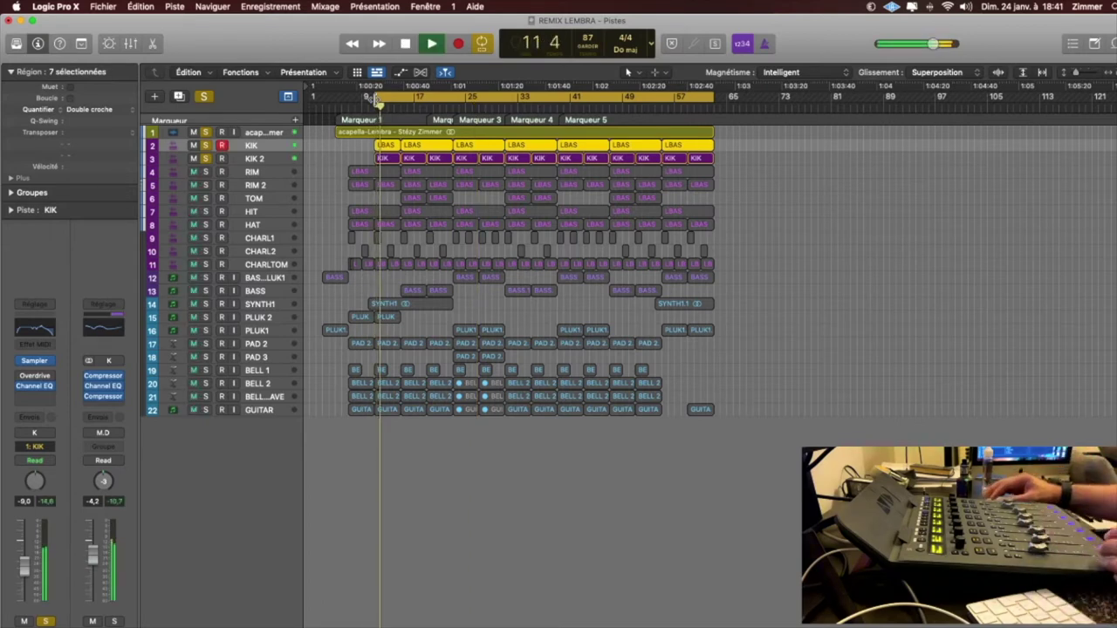
key(space)
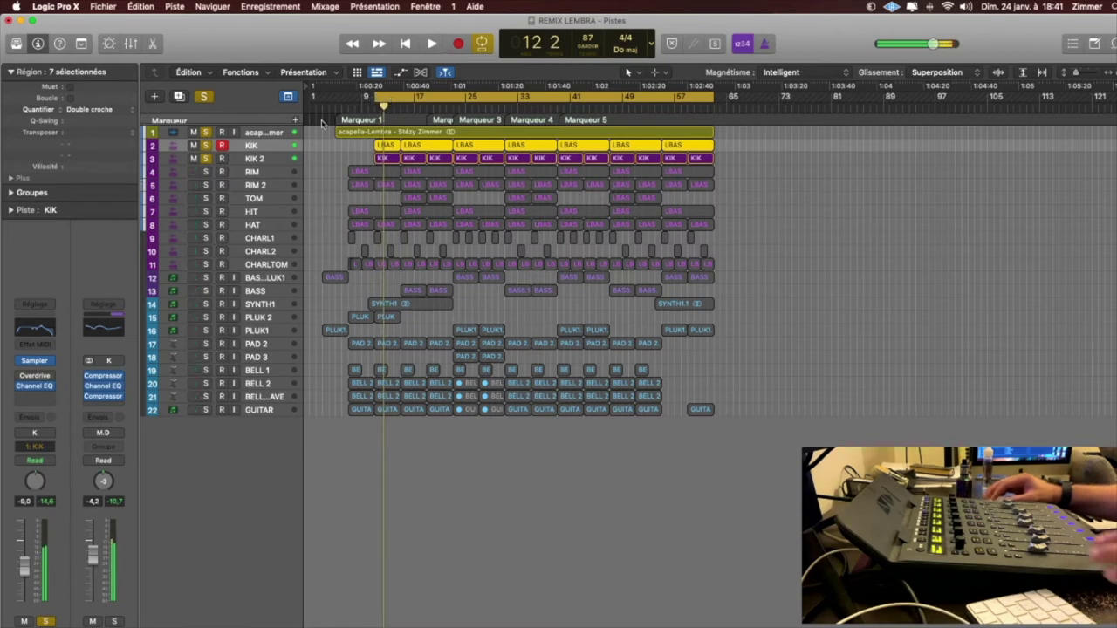
click(266, 171)
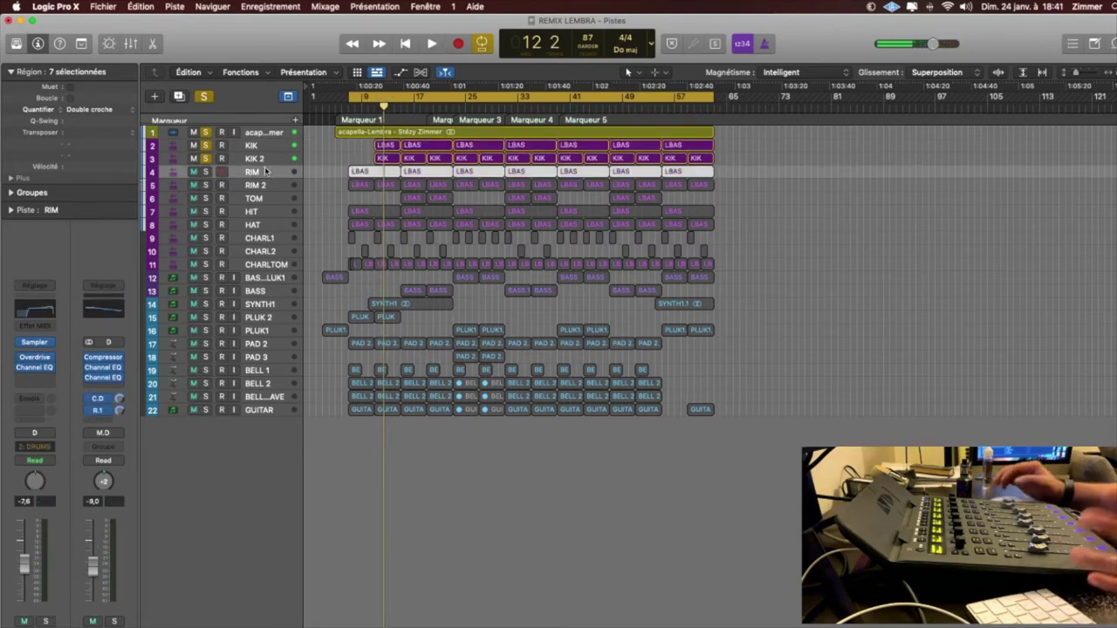
click(406, 101)
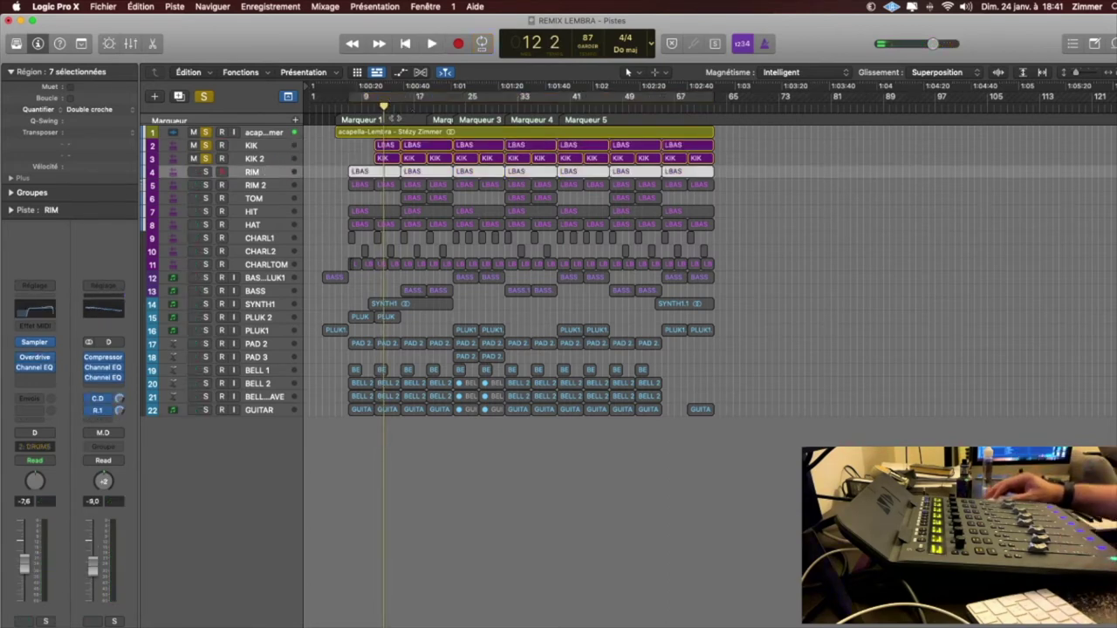
drag(410, 98, 455, 98)
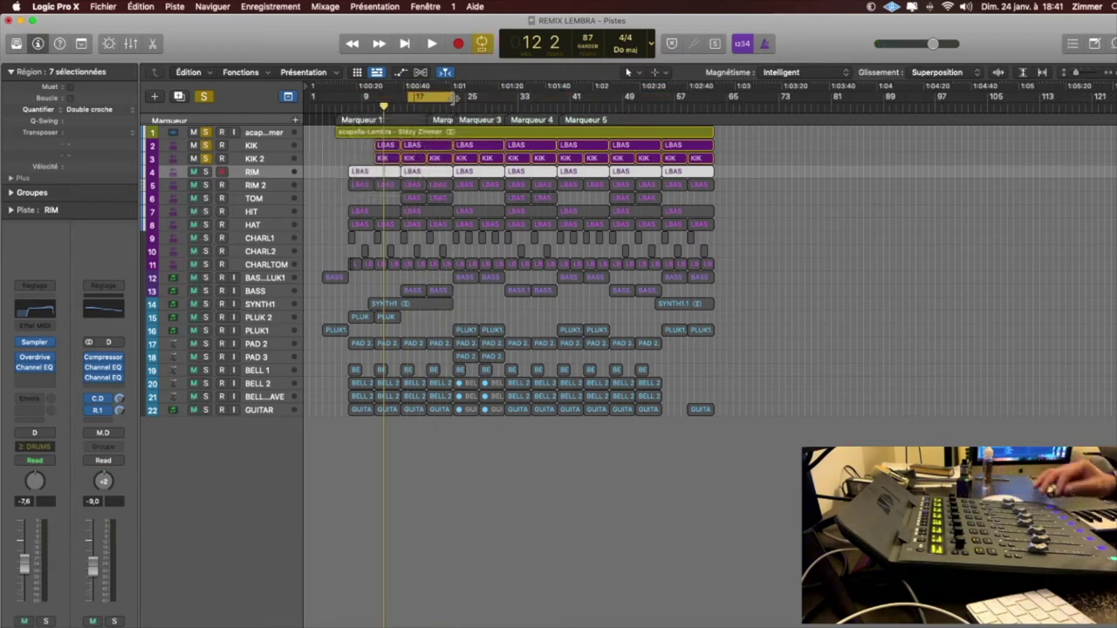
Solo RIM and RIM 2 during playback, setting RIM to -7.1 dB and RIM 2 to -10.6 dB with pan +10.
key(space)
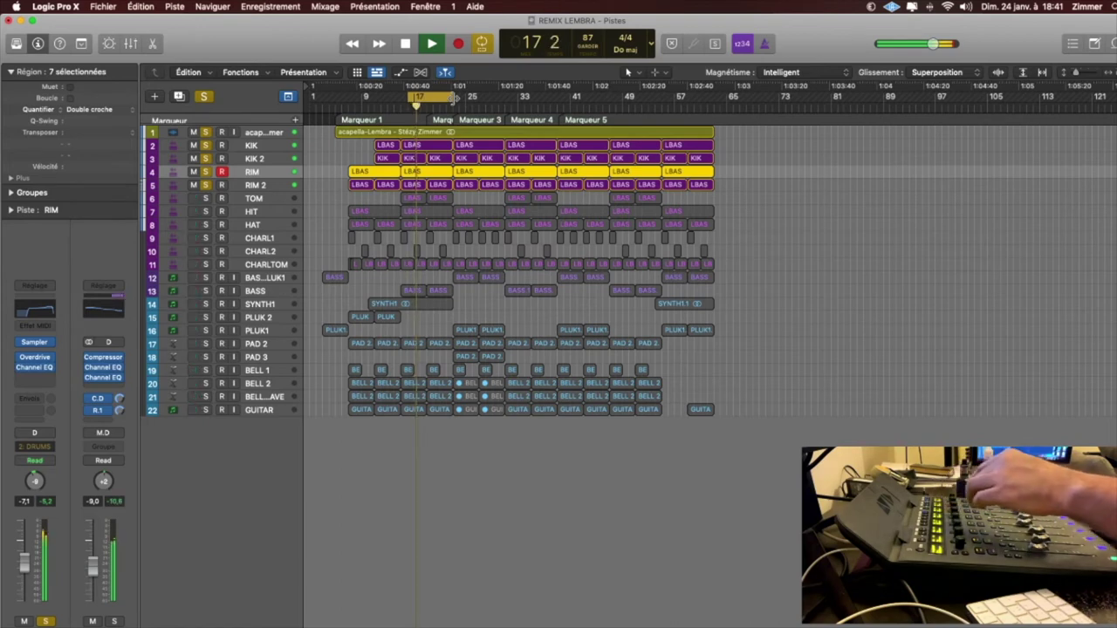
click(284, 185)
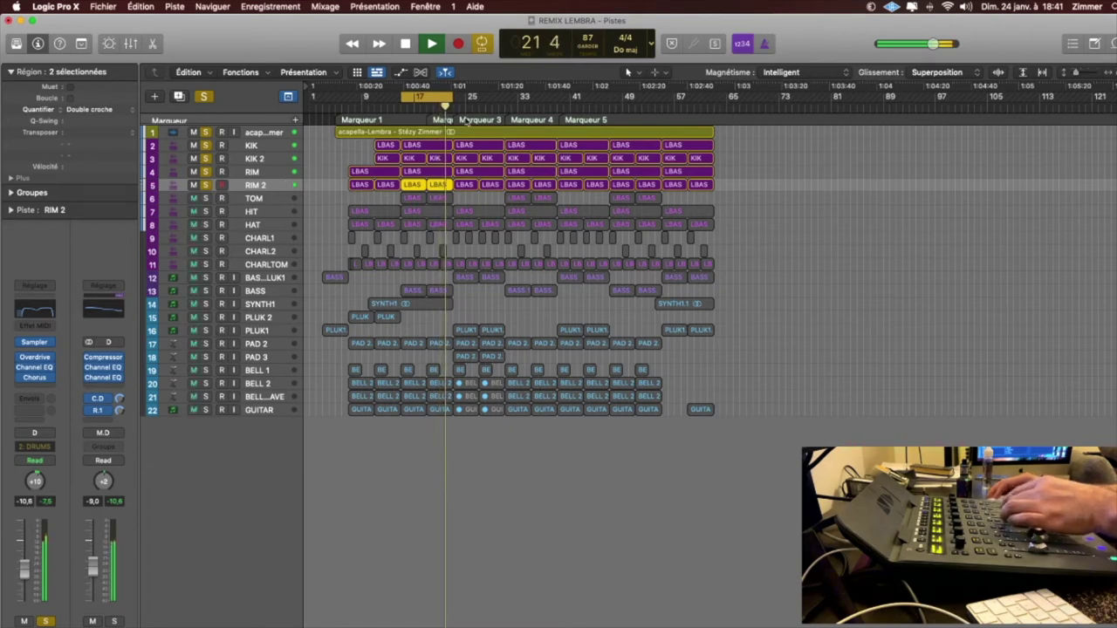
Cycle the two TOM regions from bar 15 to bar 23 and play them soloed with TOM's level at -8.7 dB.
drag(468, 200, 491, 181)
key(u)
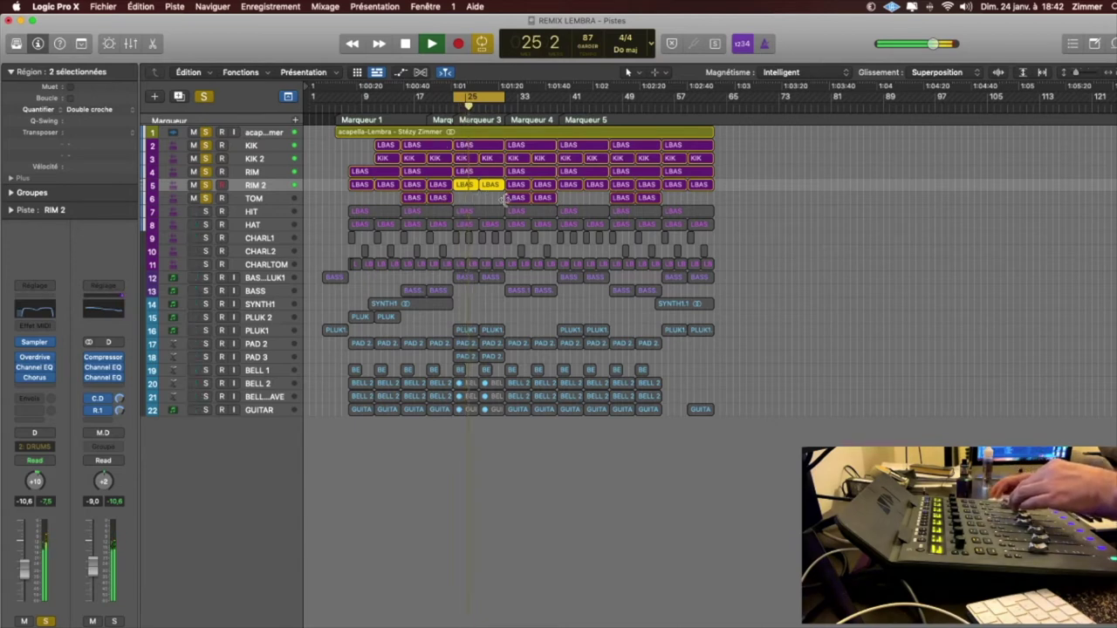
drag(469, 200, 421, 200)
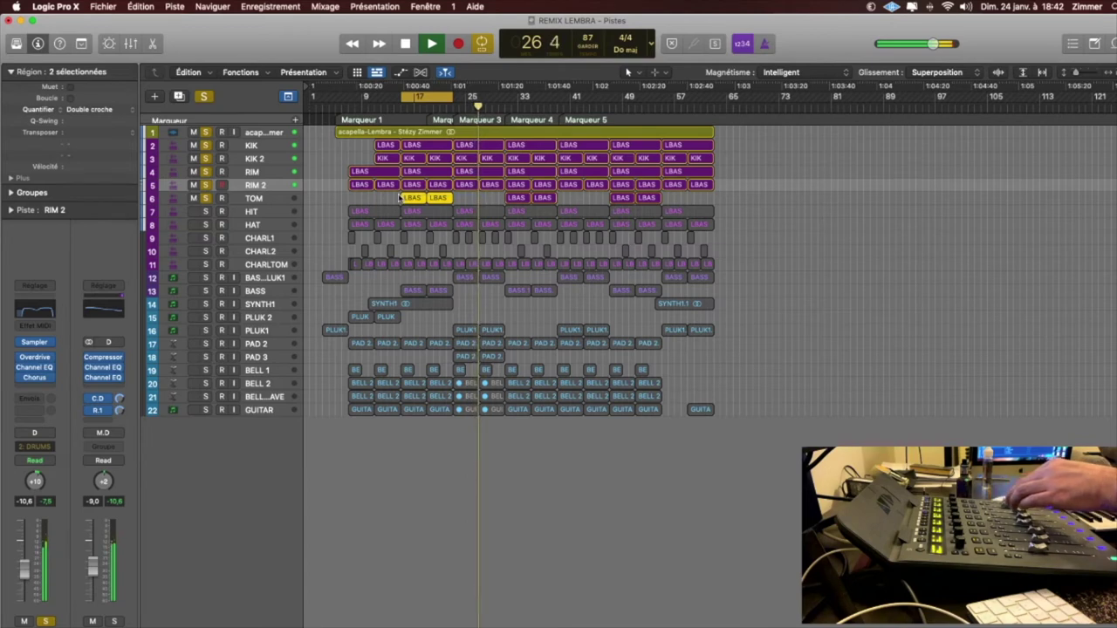
key(space)
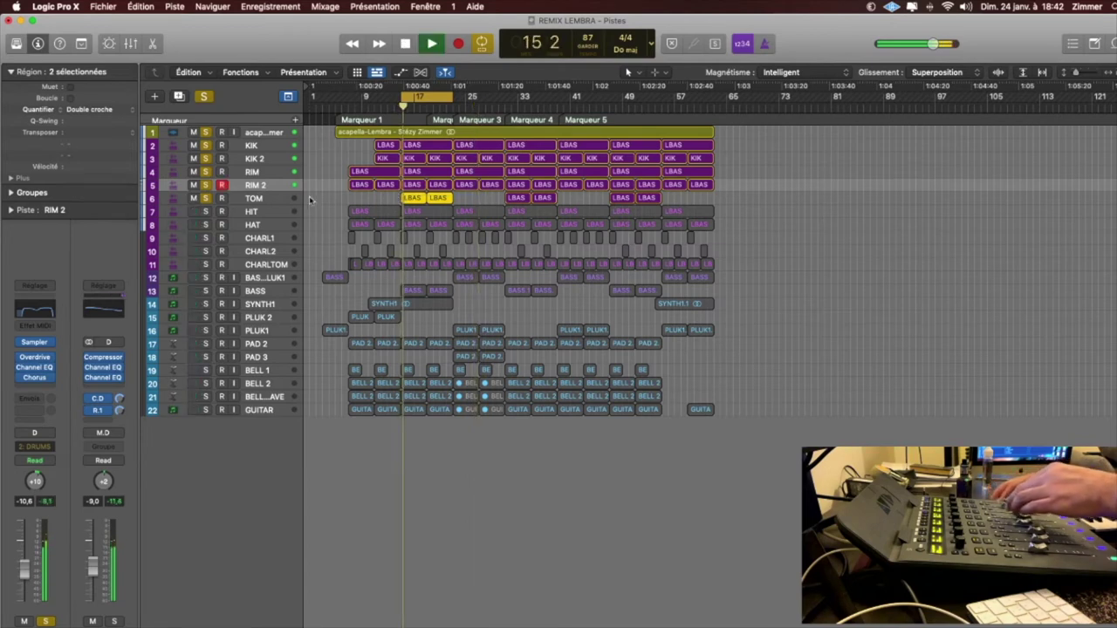
click(299, 200)
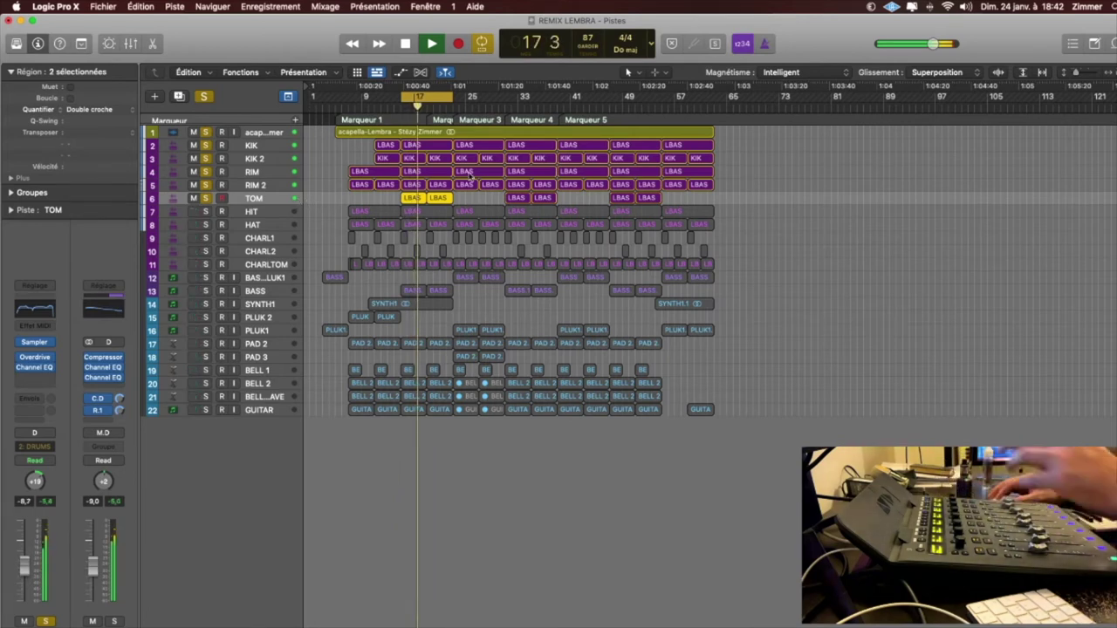
key(space)
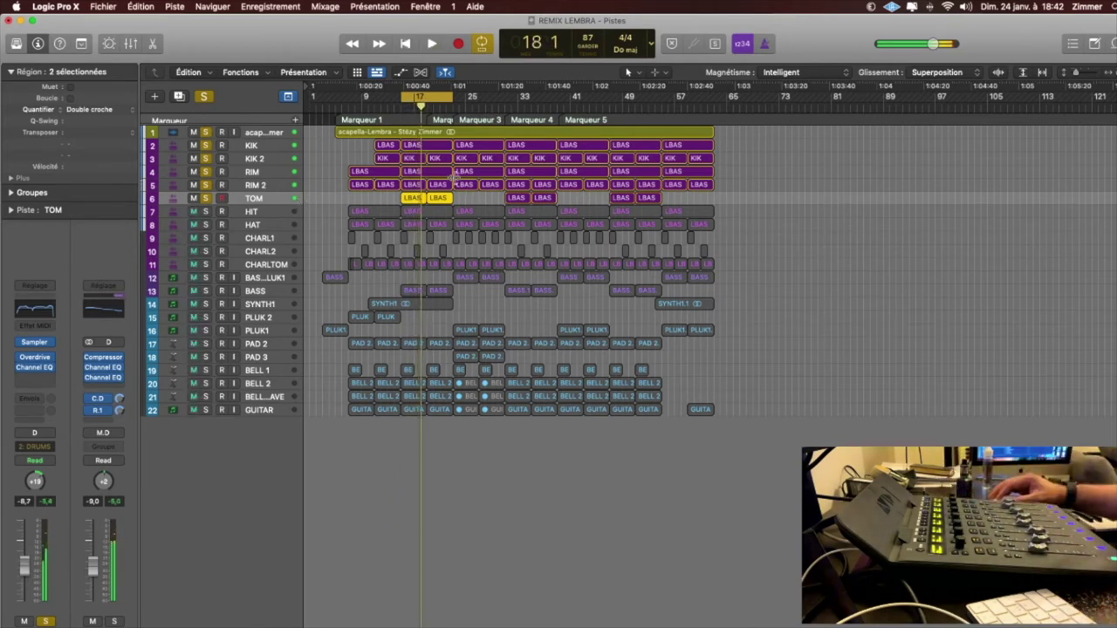
Open TOM's existing Channel EQ and insert a second stereo Channel EQ after it.
click(37, 367)
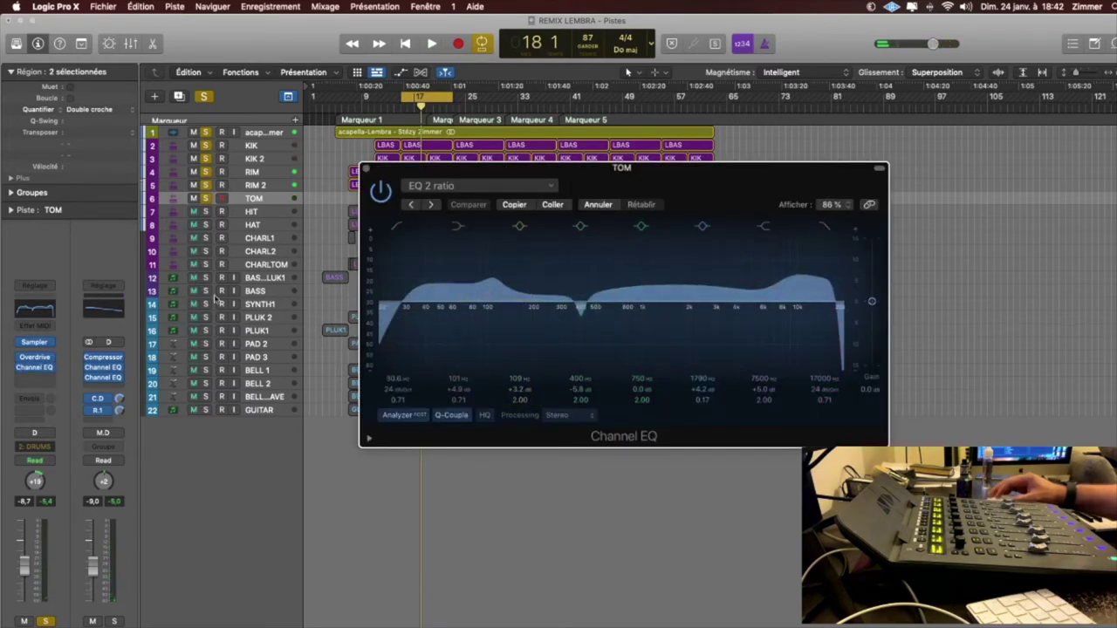
click(48, 376)
mouse_move(78, 415)
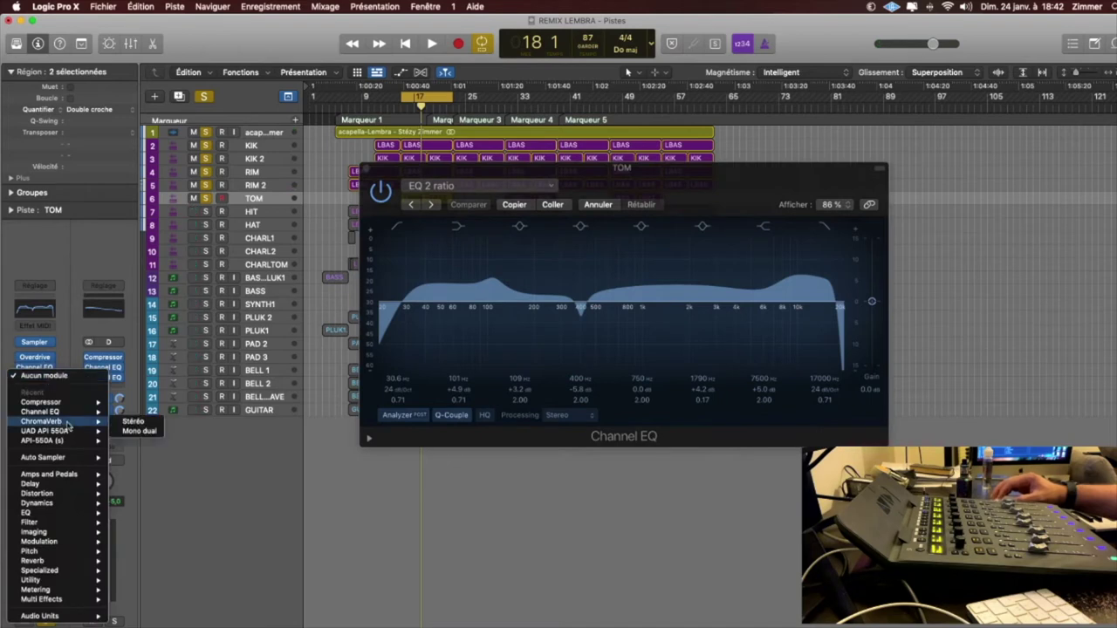
click(133, 411)
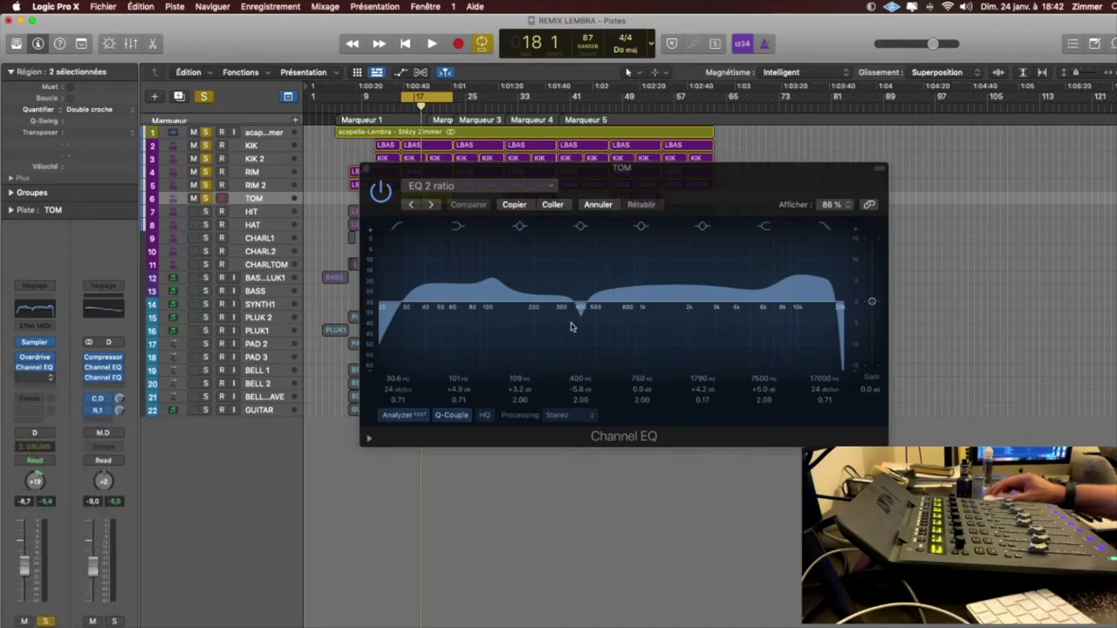
drag(823, 197, 843, 199)
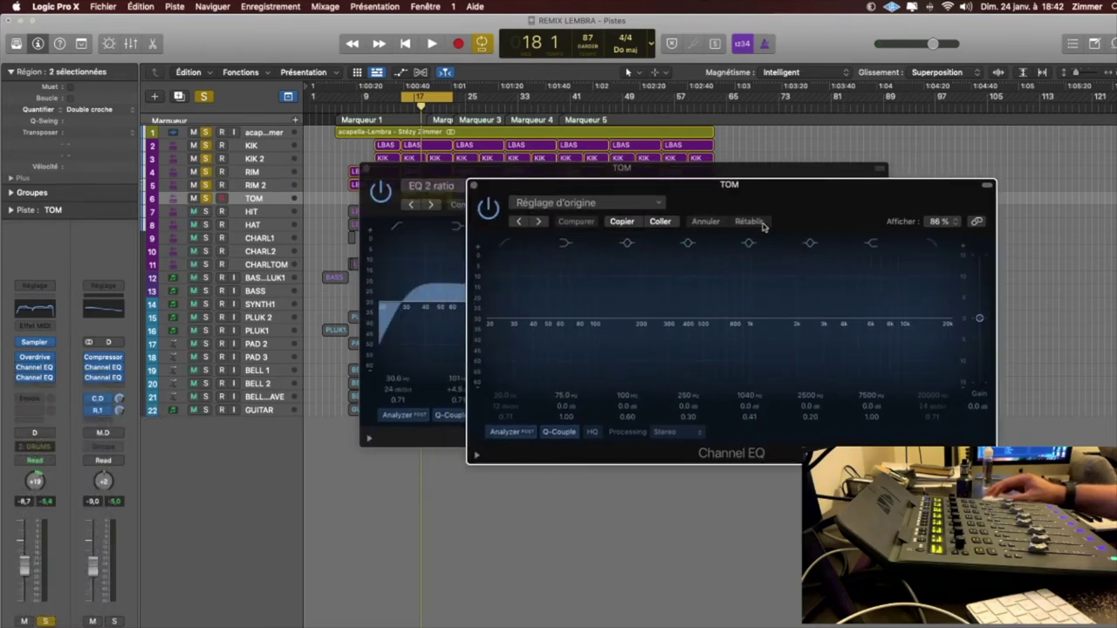
Load the Floor Tom EQ preset from the Drums category in TOM's new Channel EQ.
click(655, 205)
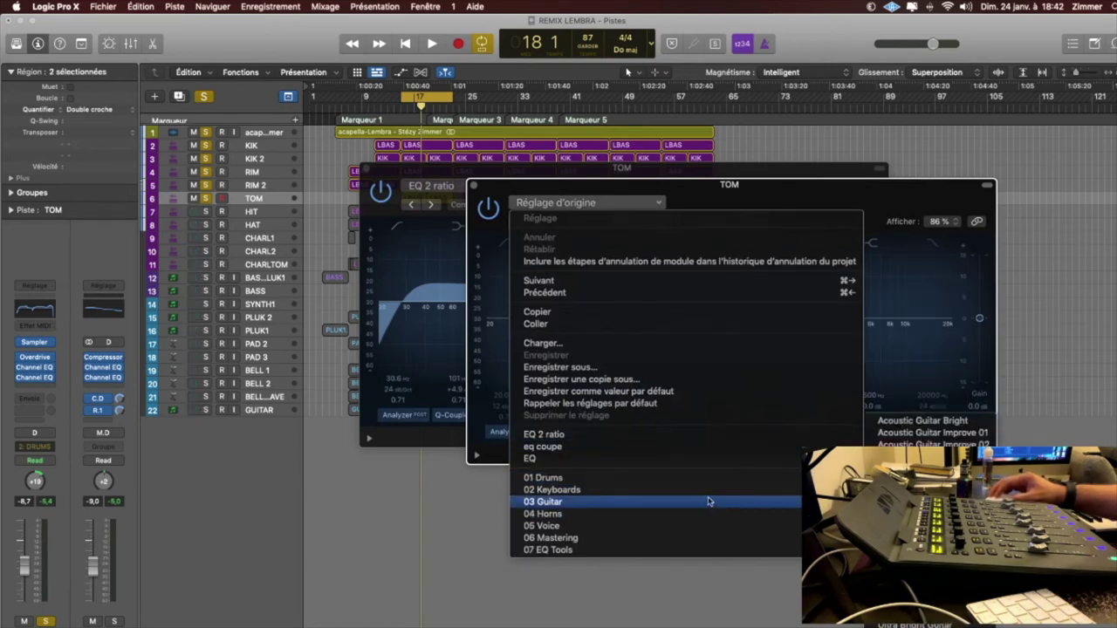
mouse_move(710, 485)
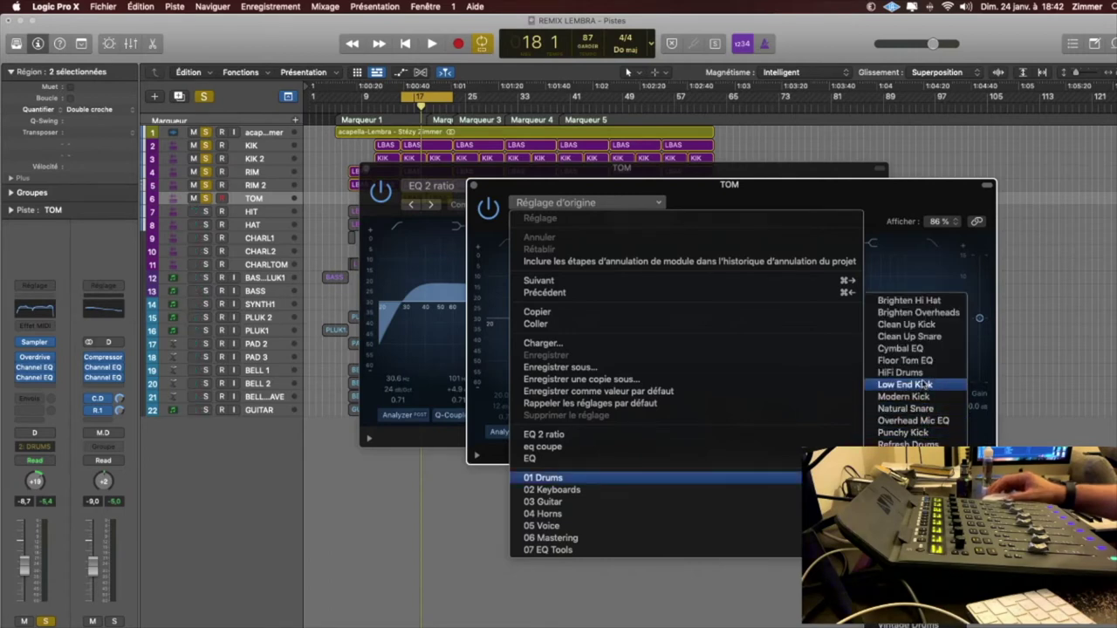
click(905, 360)
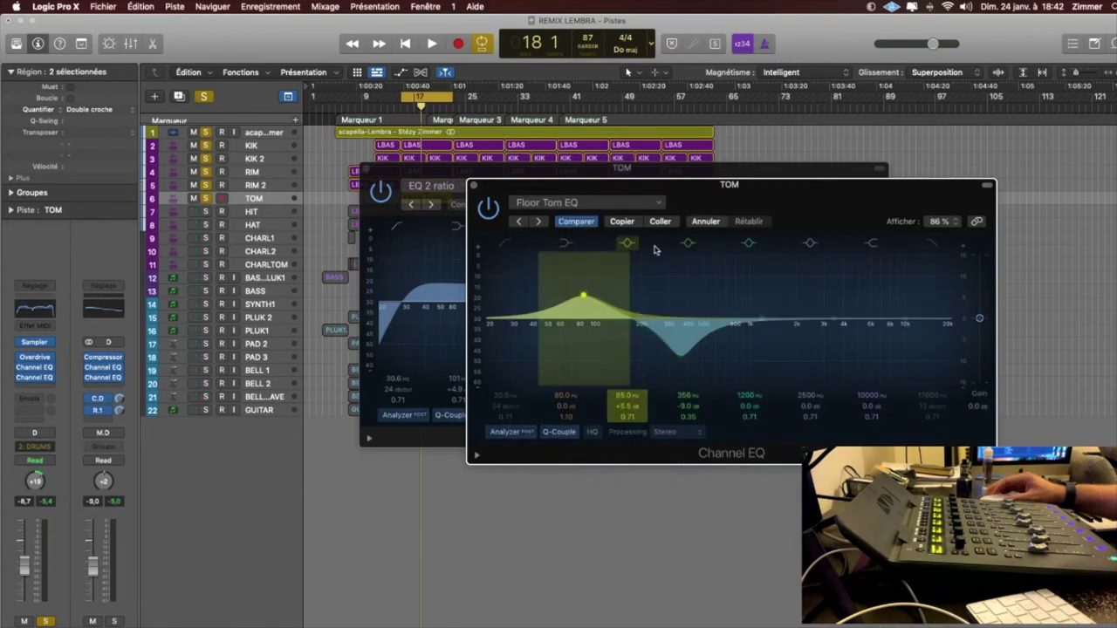
Audition the HiFi Drums and Cymbal EQ presets in TOM's second Channel EQ during playback.
key(space)
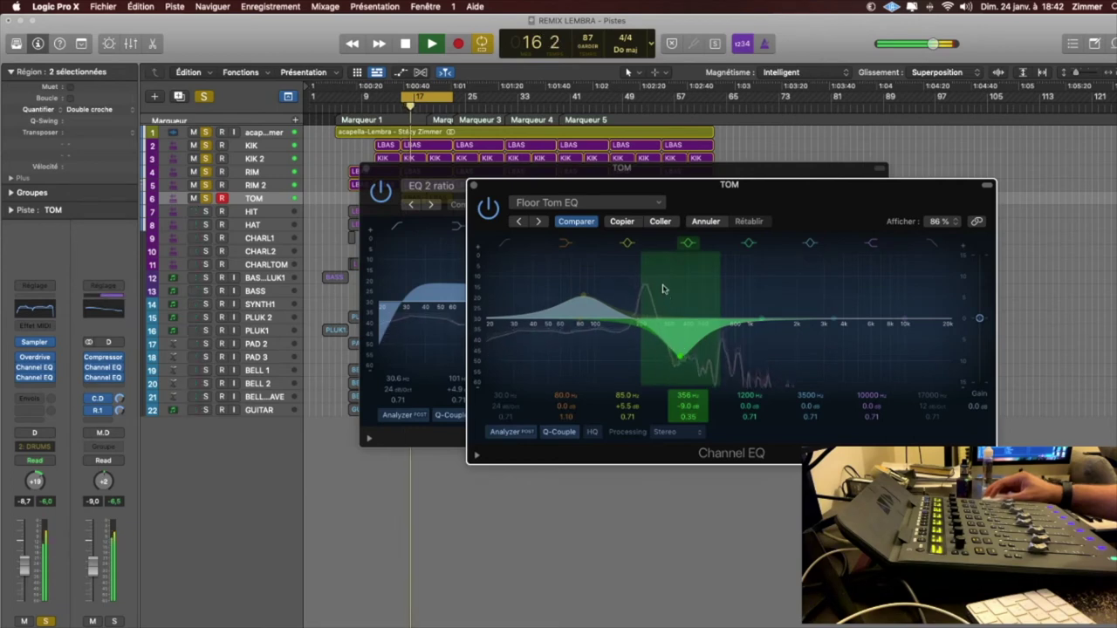
click(539, 221)
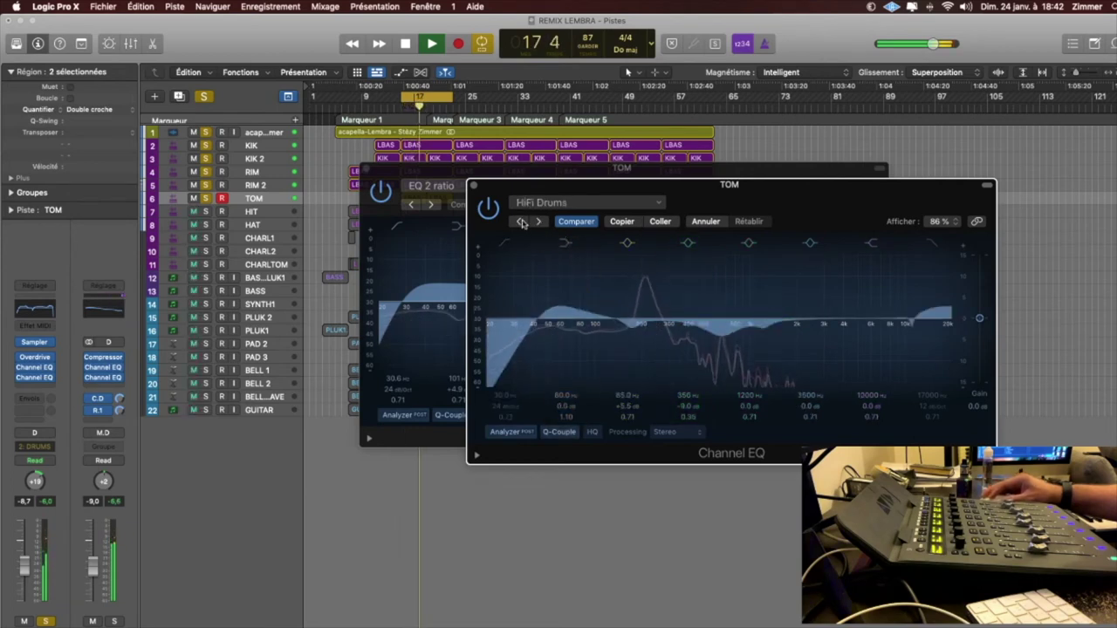
click(519, 222)
click(536, 222)
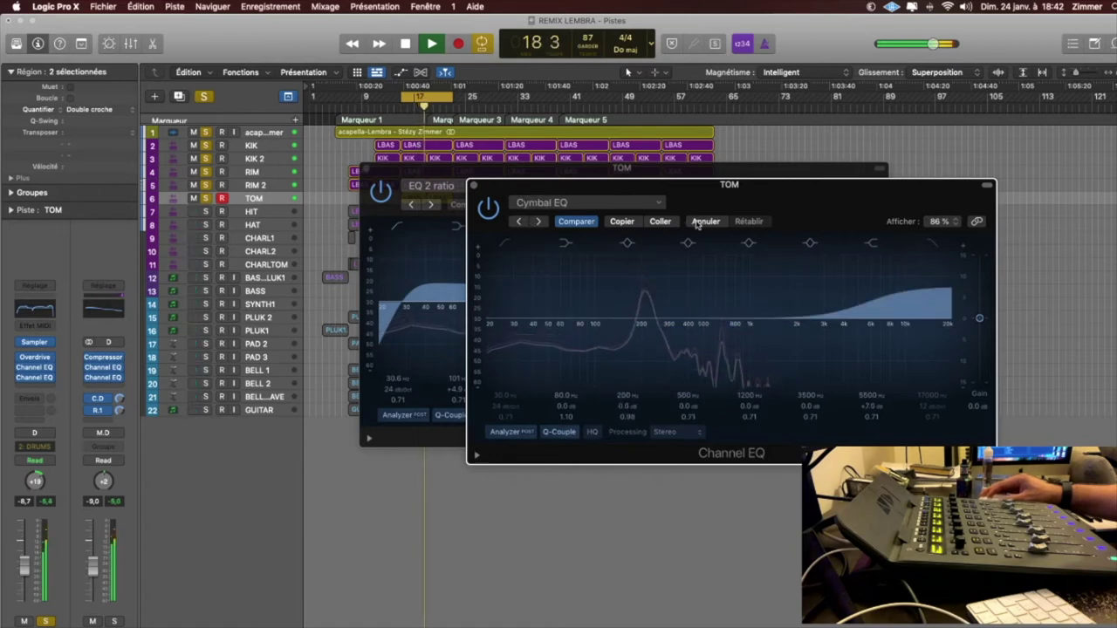
Audition the Tom EQ Floor and Tom EQ High drum presets, settle on Tom EQ Medium, and stop playback.
click(655, 204)
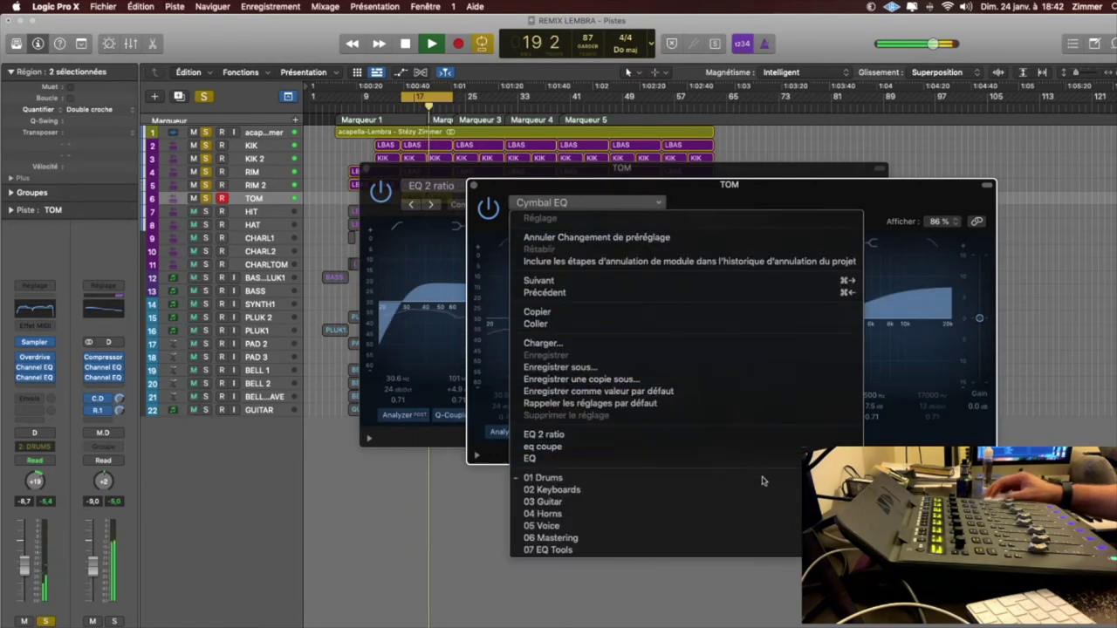
mouse_move(785, 478)
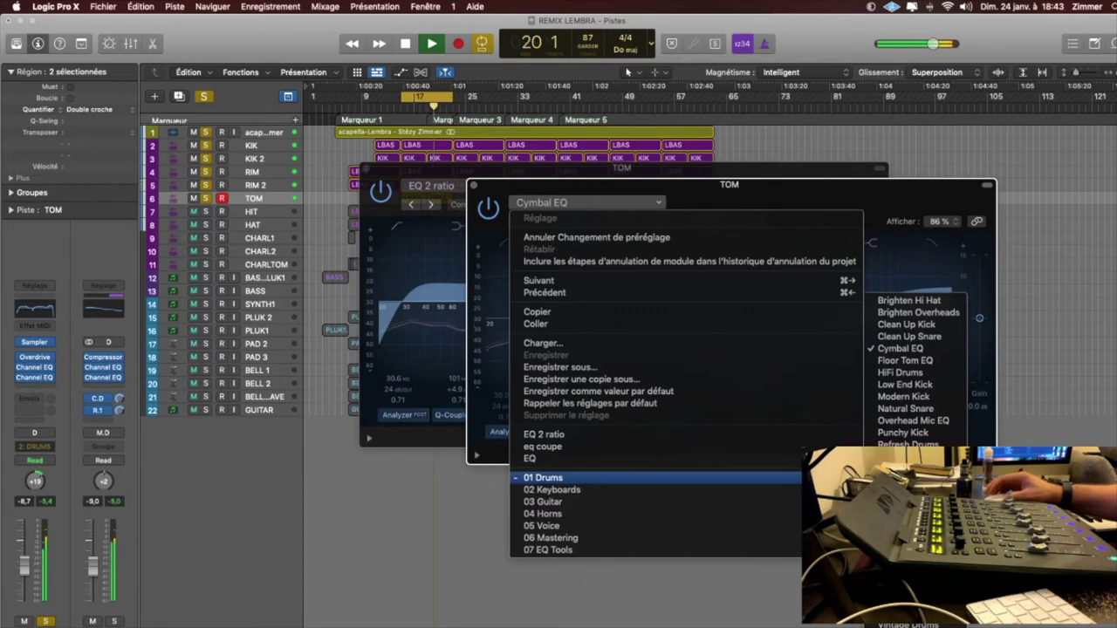
click(908, 578)
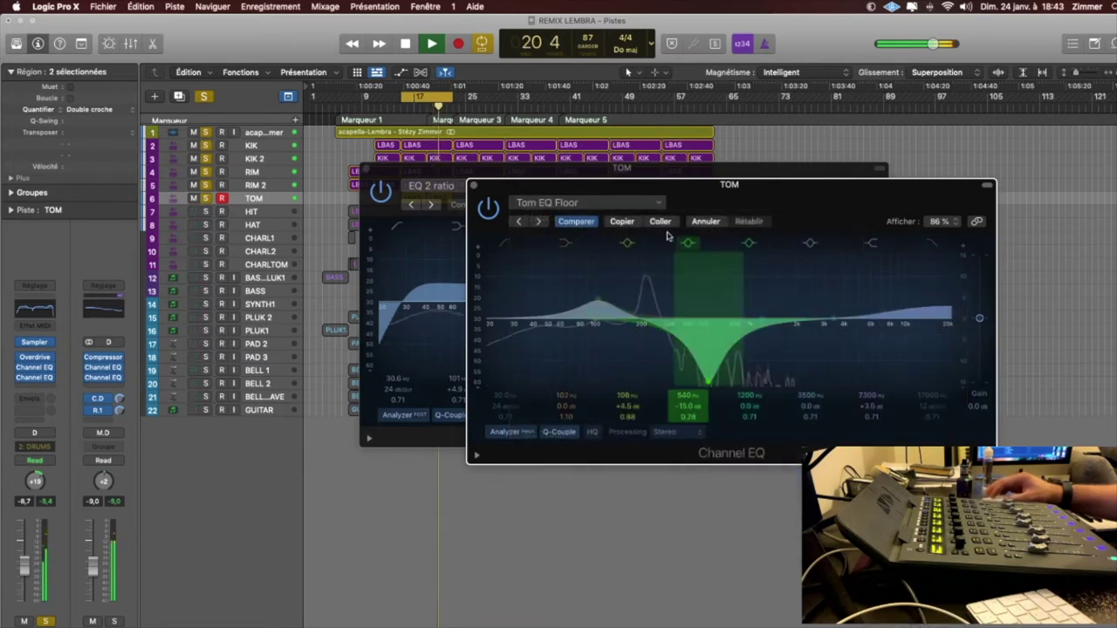
click(540, 222)
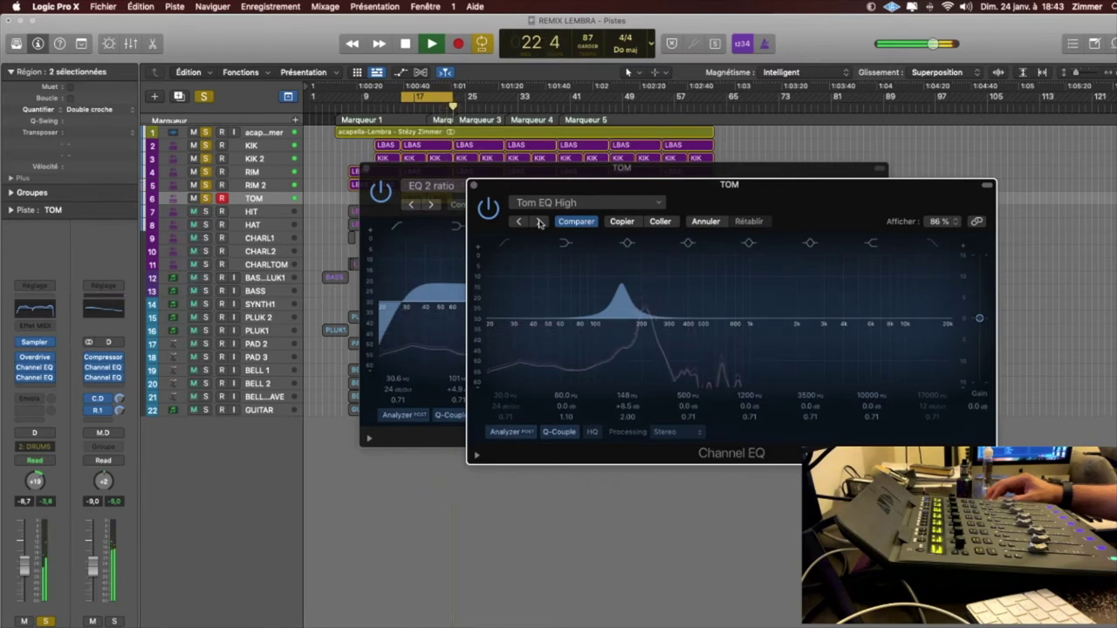
click(539, 221)
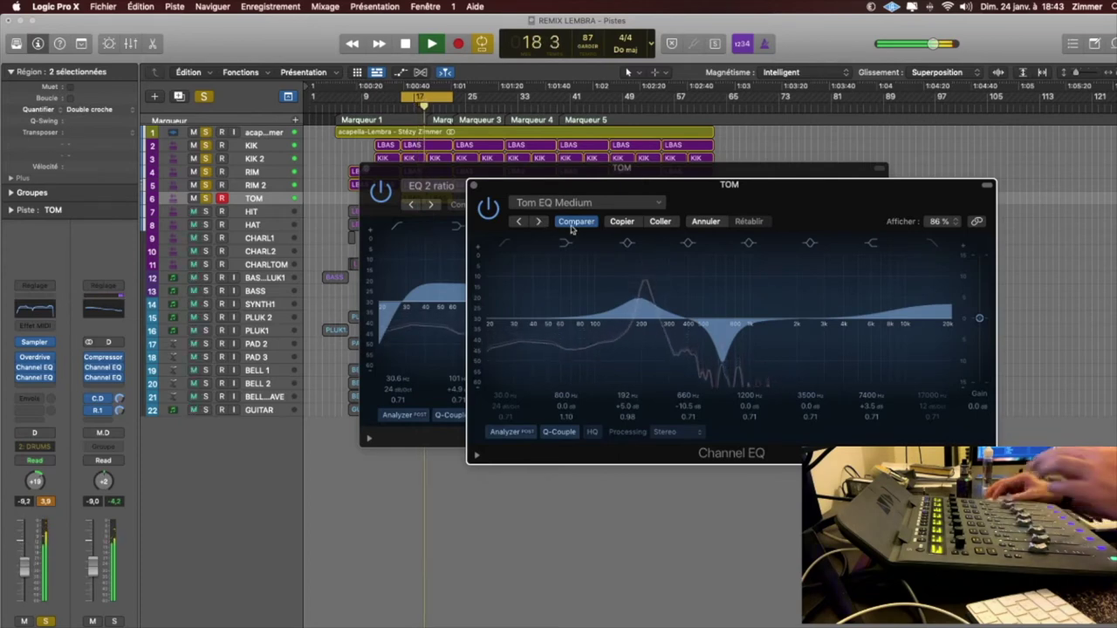
key(space)
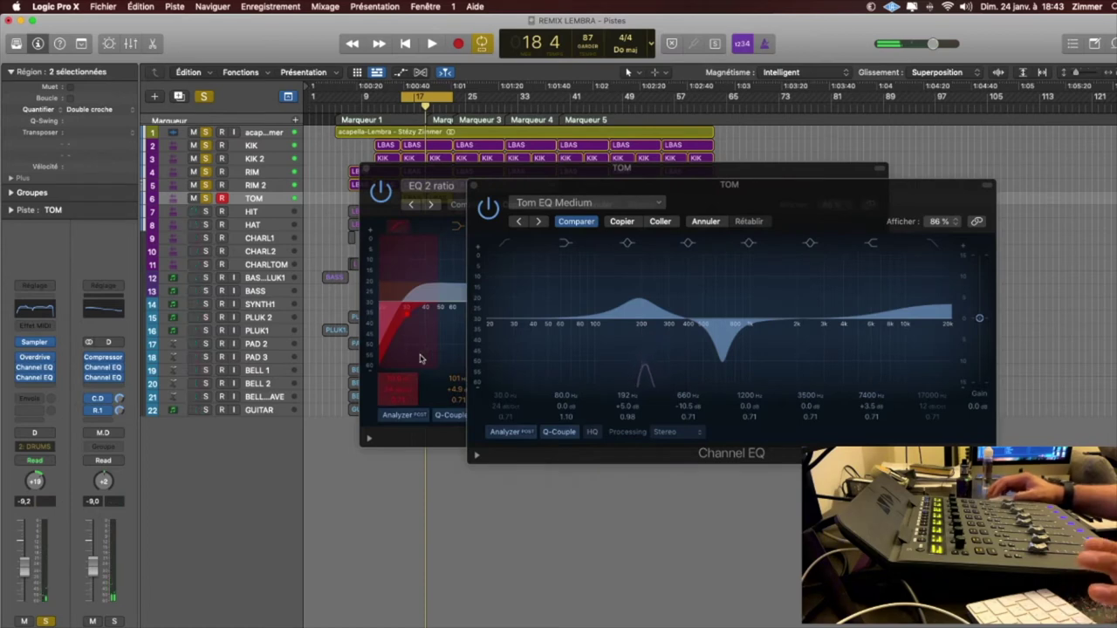
Insert a Compressor on TOM after its two Channel EQs and move its window up.
click(52, 387)
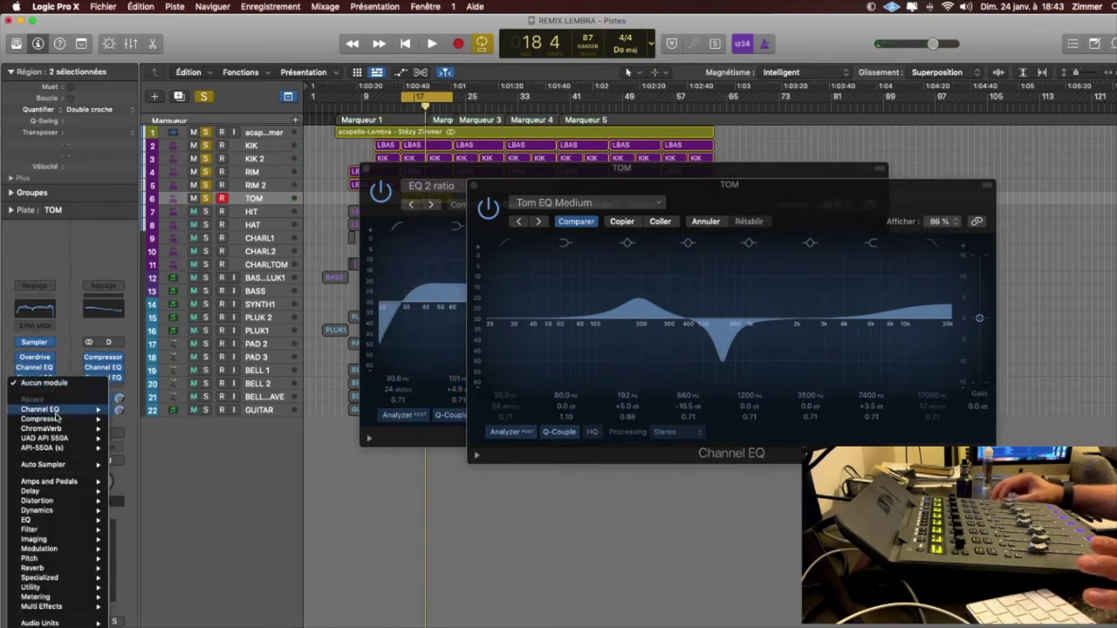
mouse_move(87, 419)
click(133, 419)
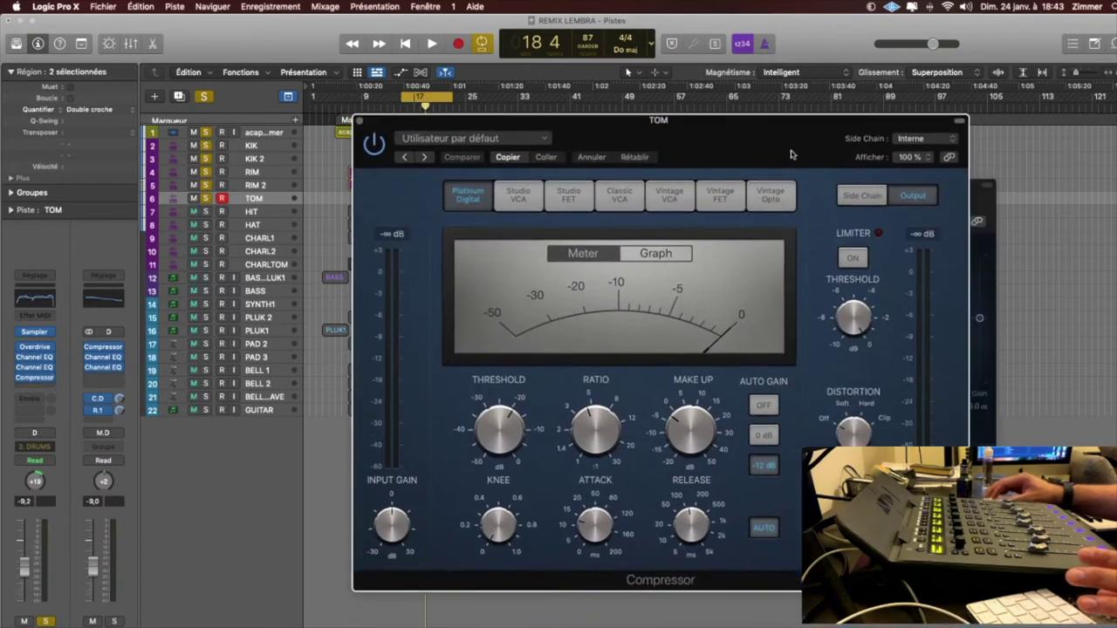
drag(791, 155, 791, 122)
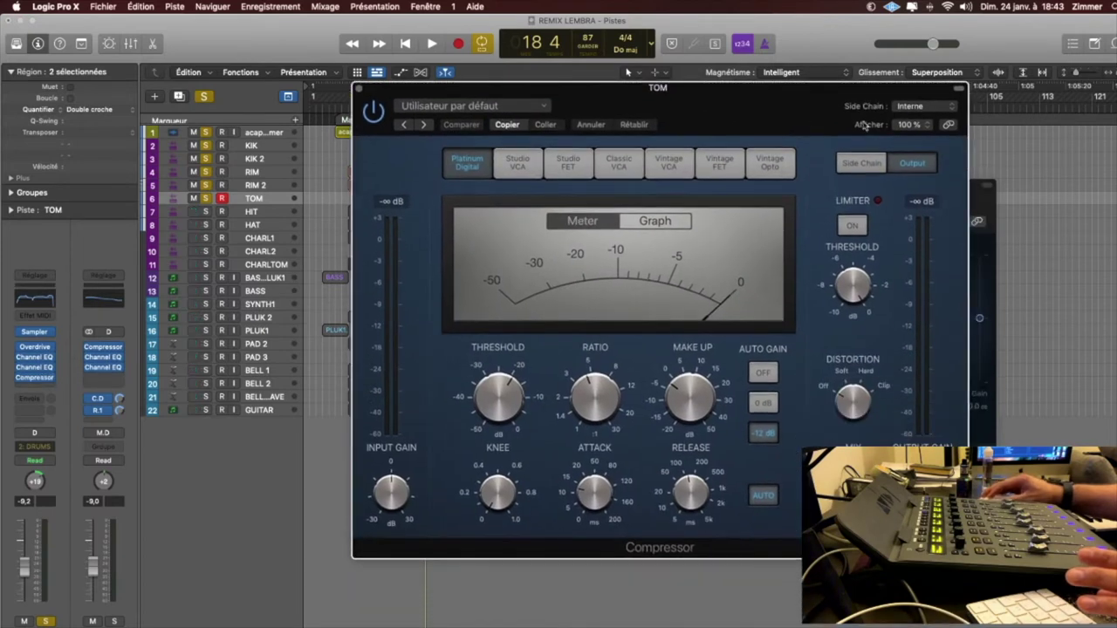
Try TOM's compressor with the Studio FET model and a threshold of -29.0 dB during playback.
click(558, 167)
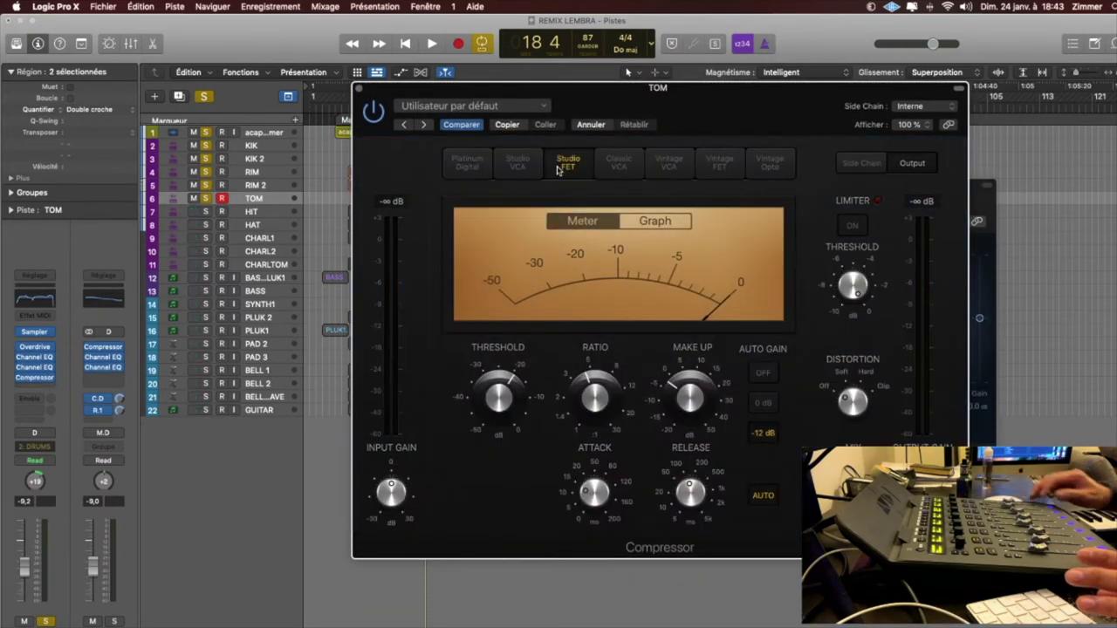
key(space)
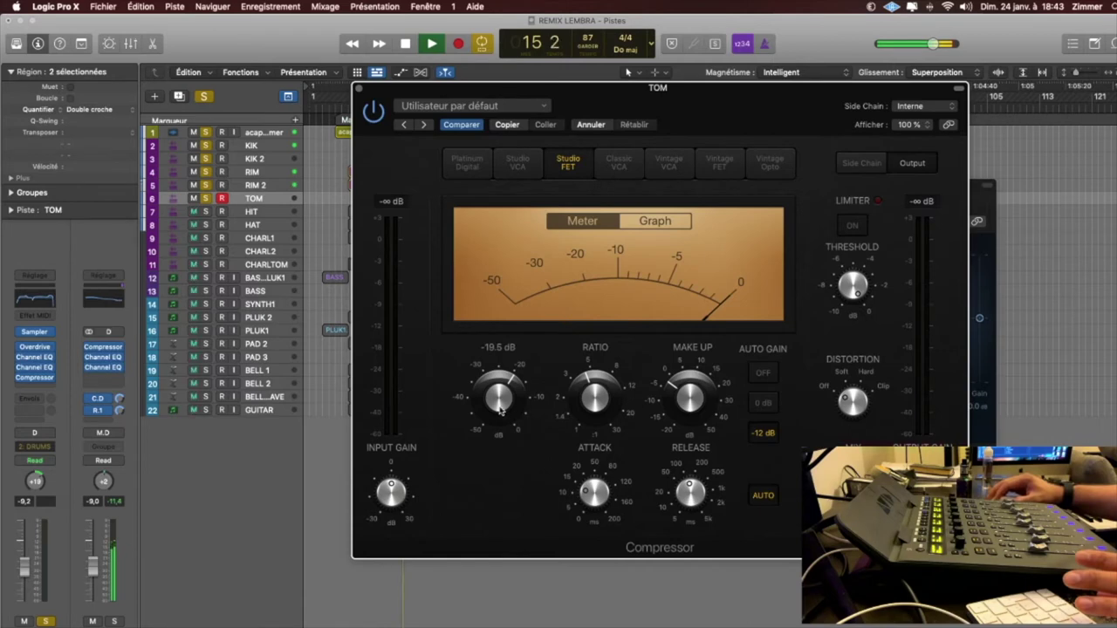
drag(500, 410, 516, 443)
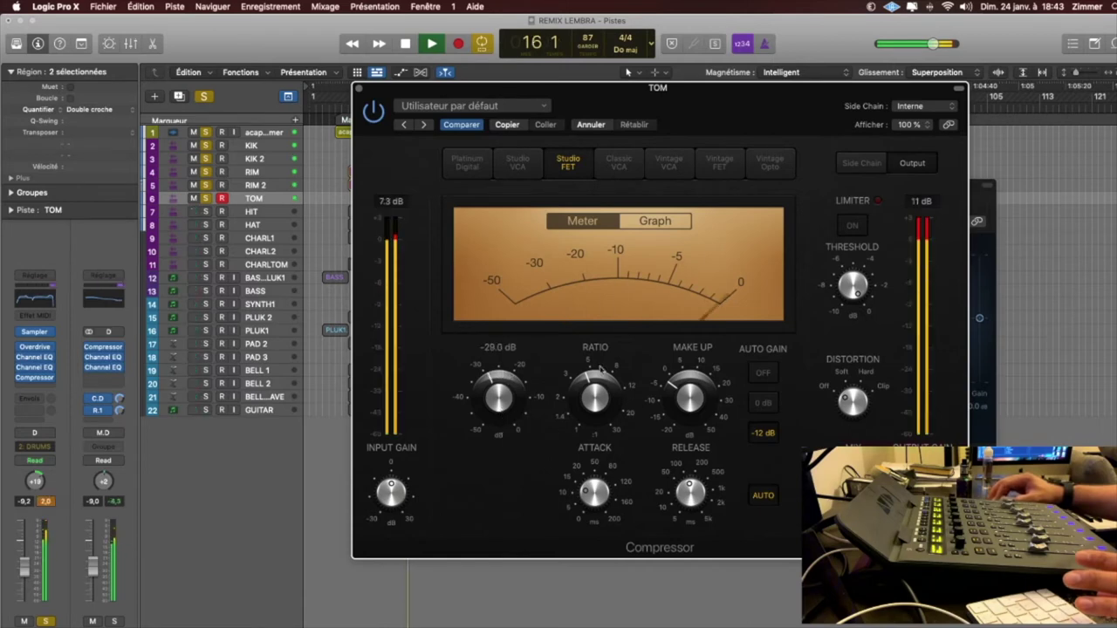
Load the Opto Toms preset from the Drums category in TOM's compressor and close its window.
click(471, 106)
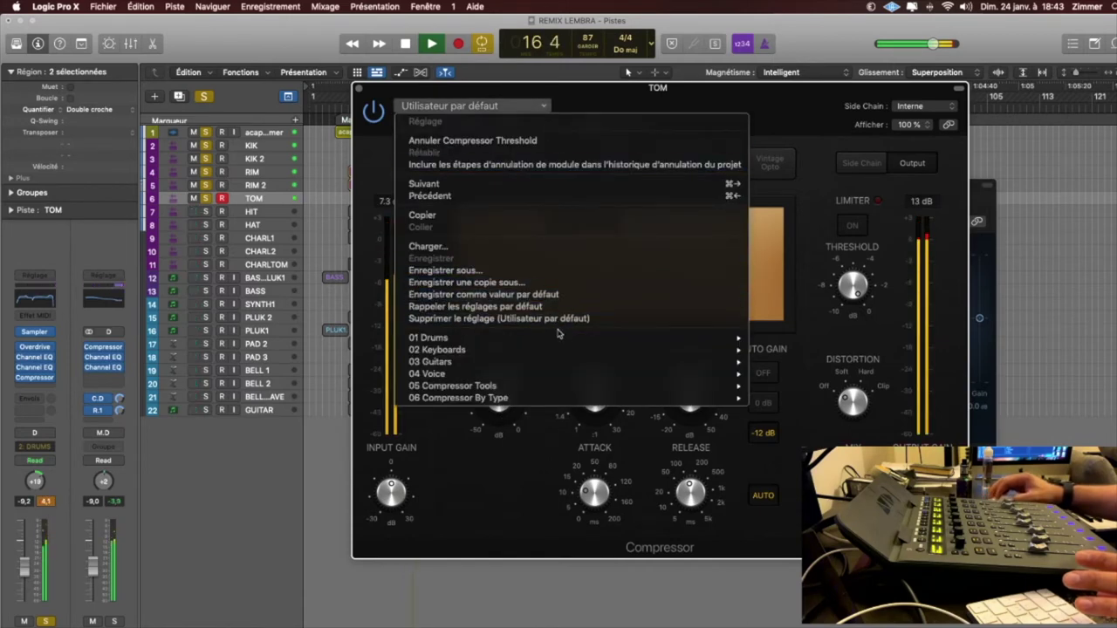
mouse_move(616, 346)
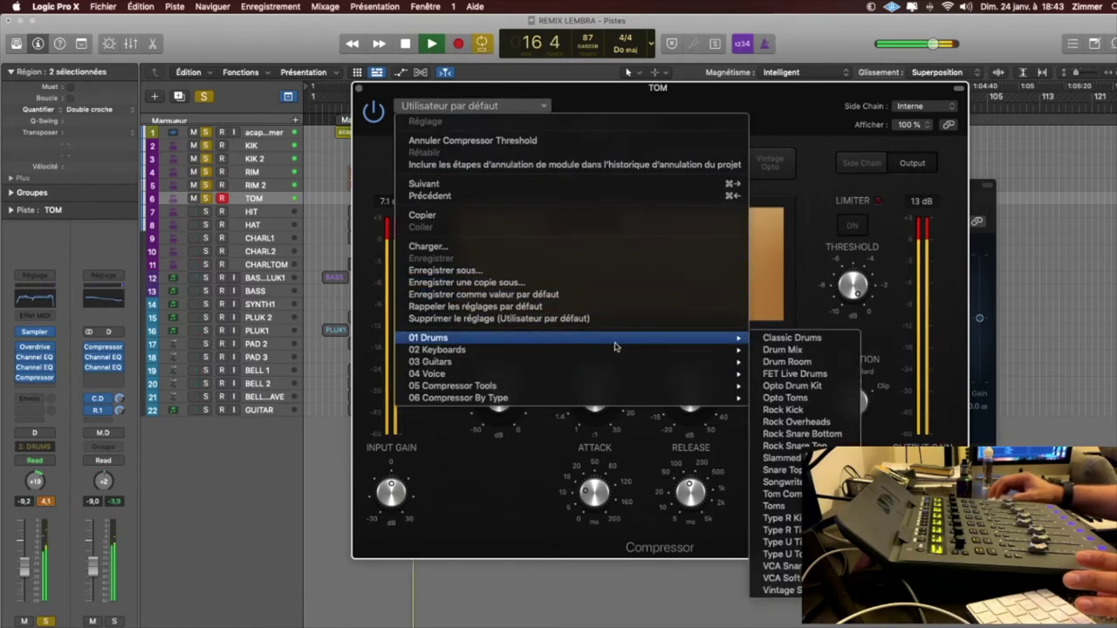
click(827, 399)
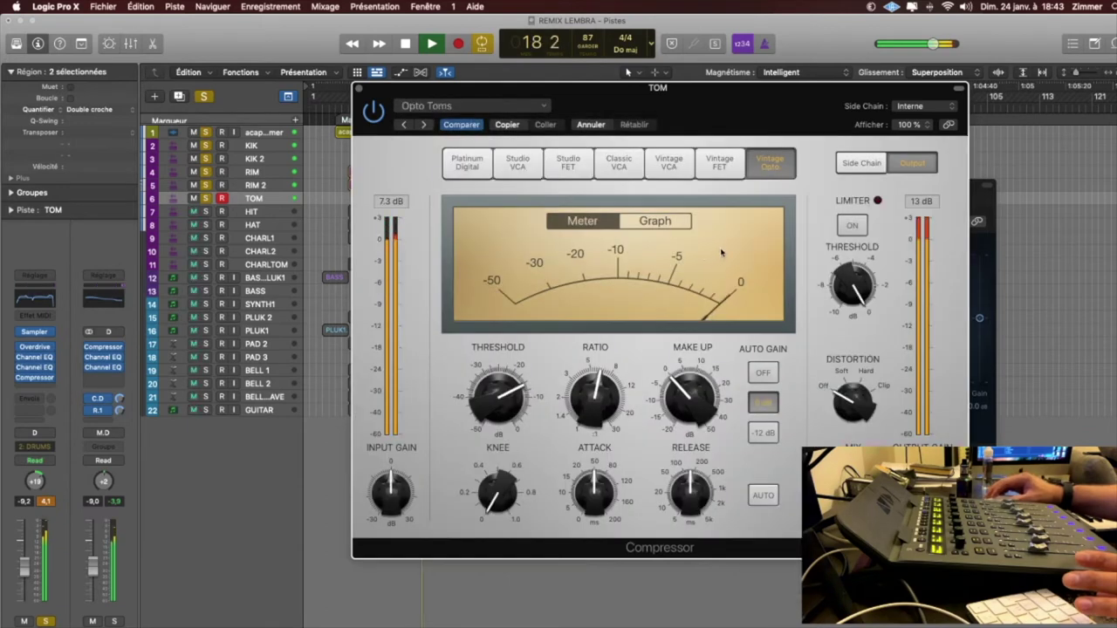
click(359, 89)
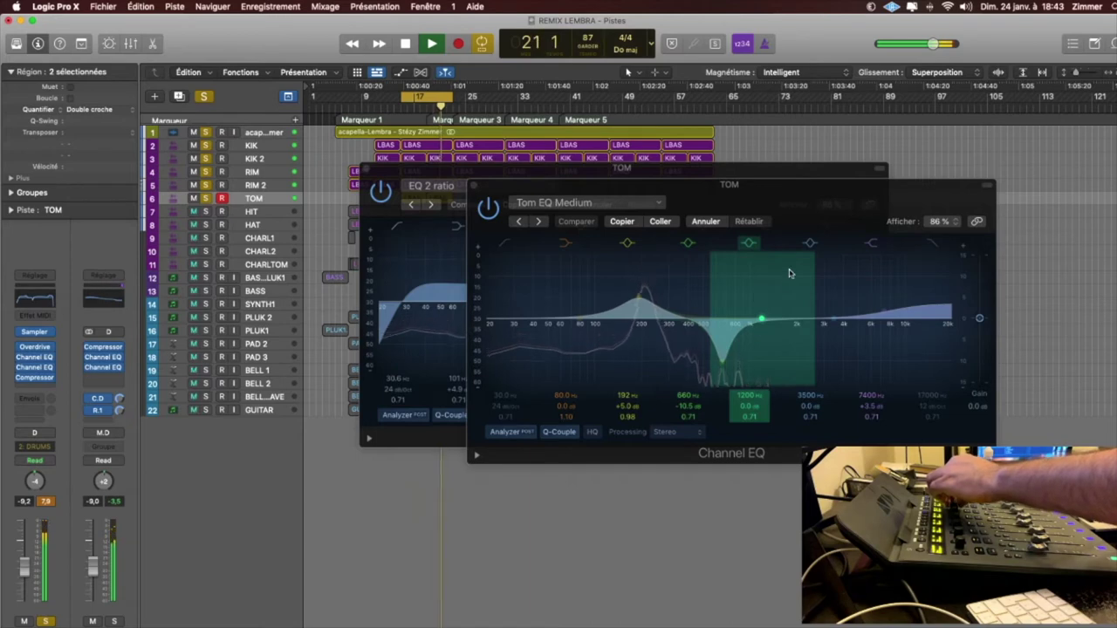
Compare TOM's two Channel EQs by bypassing them, leaving EQ 2 ratio active and Tom EQ Medium bypassed with its window closed.
drag(533, 187, 768, 205)
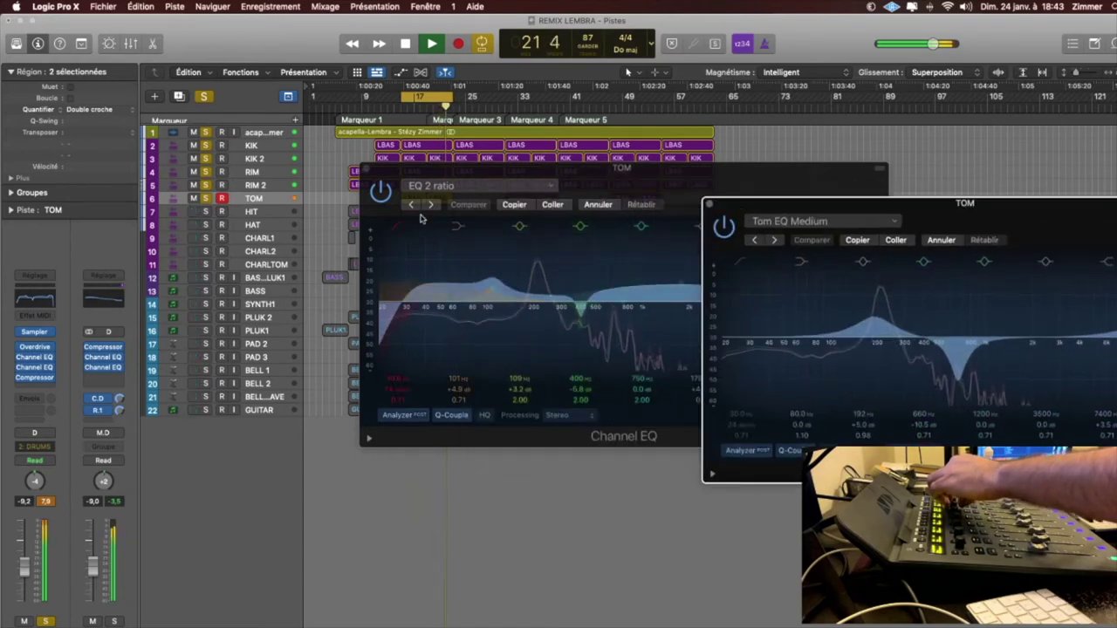
click(583, 184)
drag(584, 184, 448, 182)
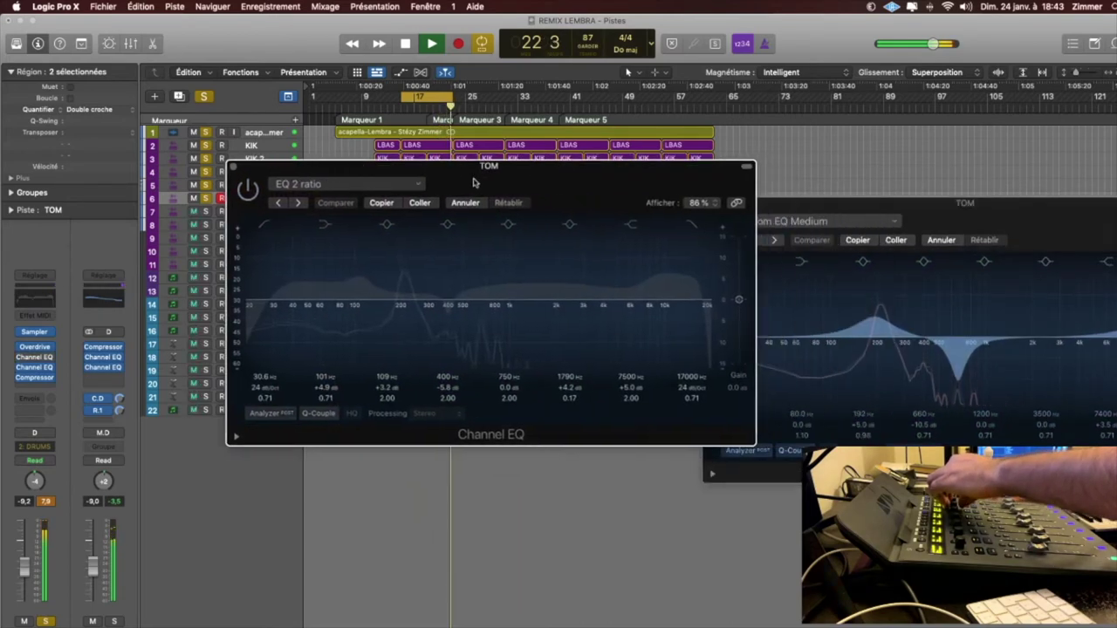
click(724, 226)
click(725, 225)
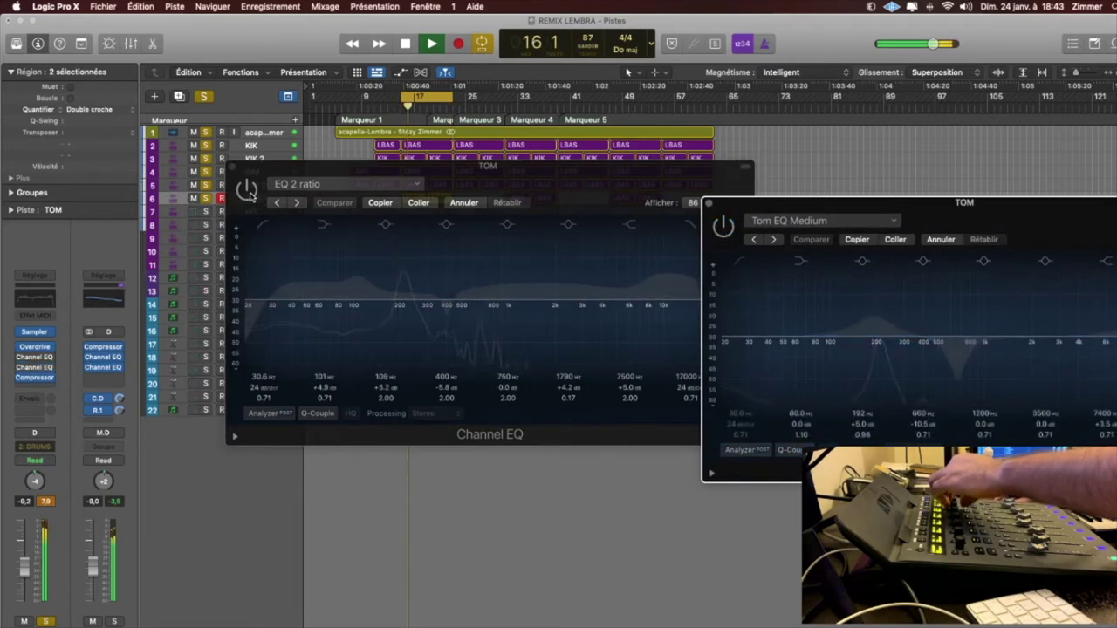
click(248, 193)
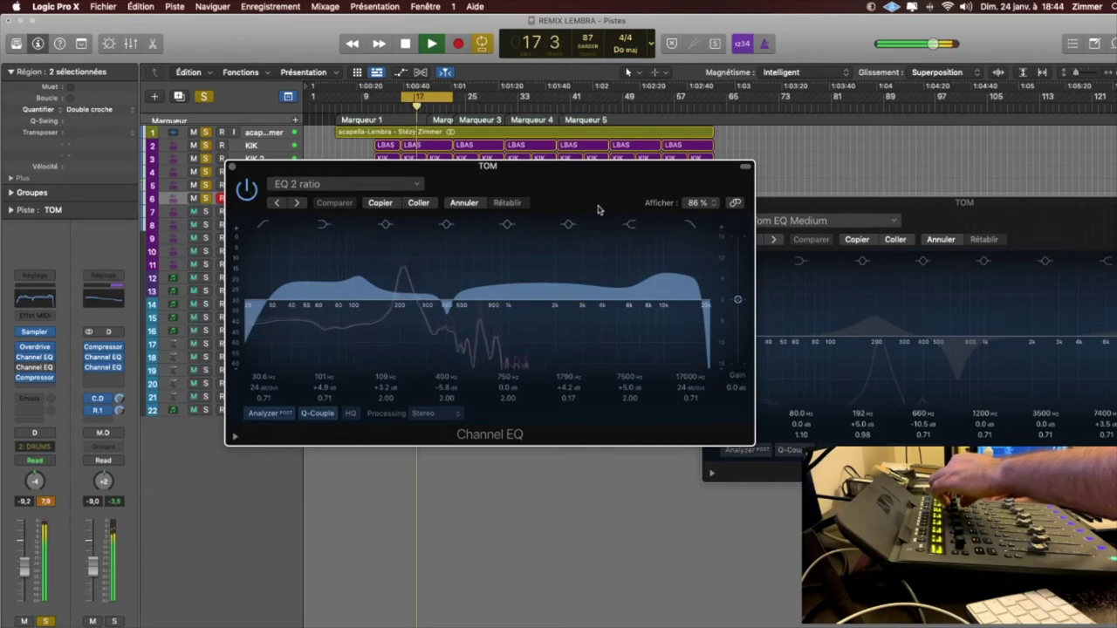
click(764, 214)
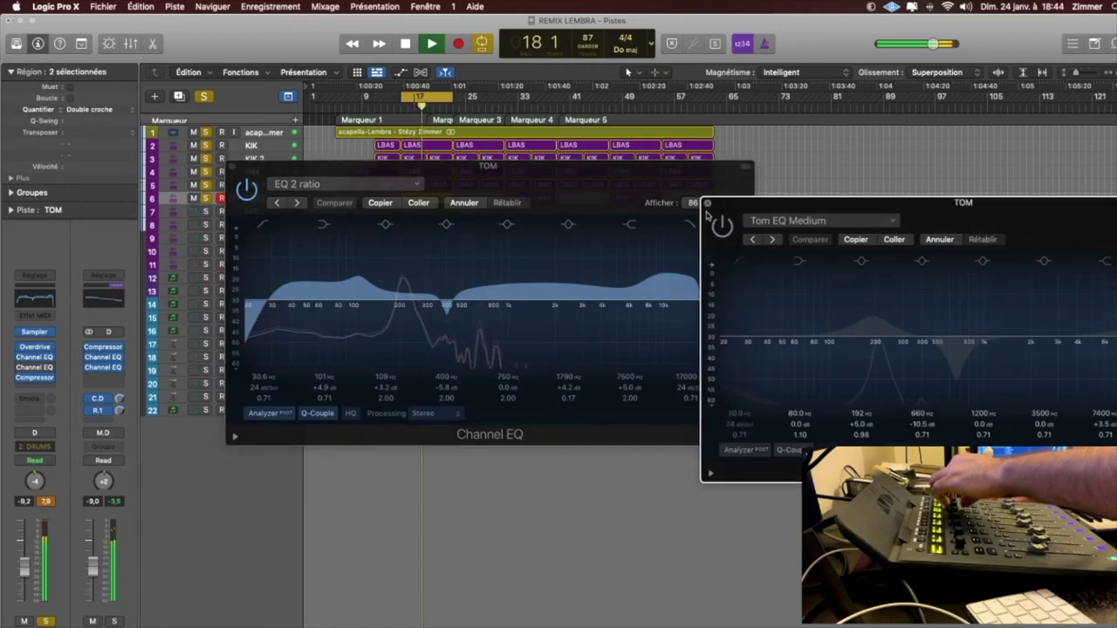
click(707, 204)
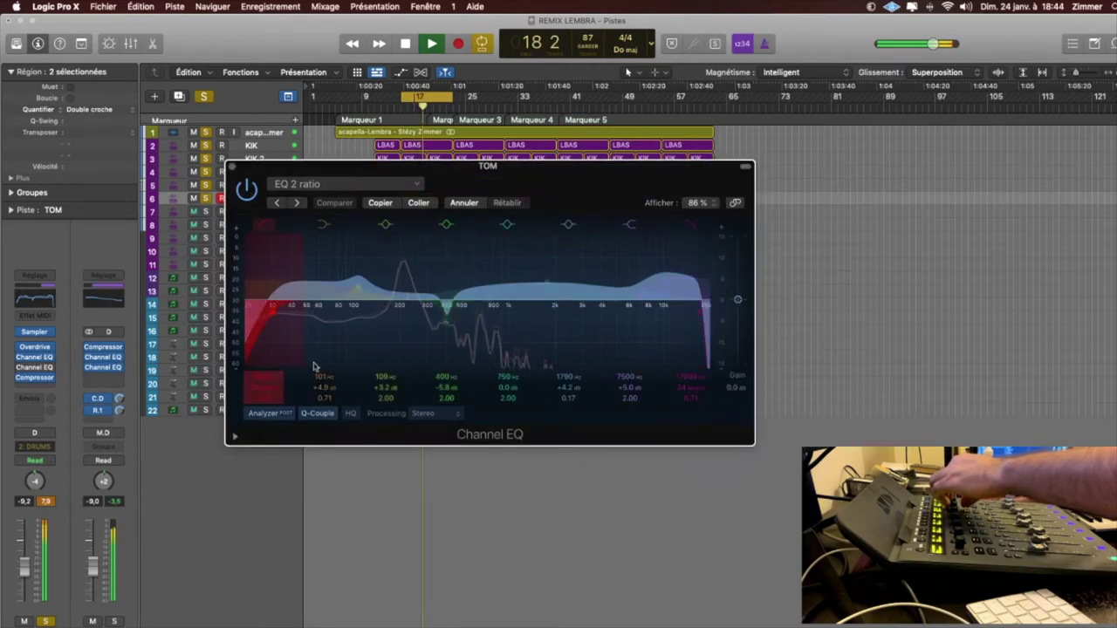
Set TOM's level to -14.0 dB and enable its compressor's limiter with a raised limiter threshold.
click(47, 501)
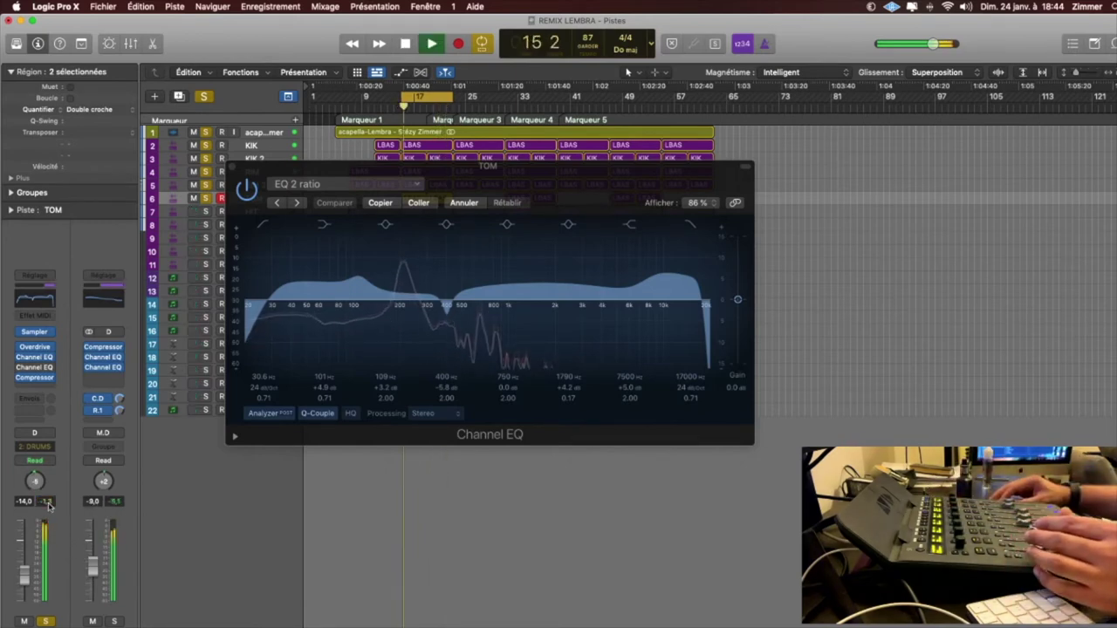
click(34, 377)
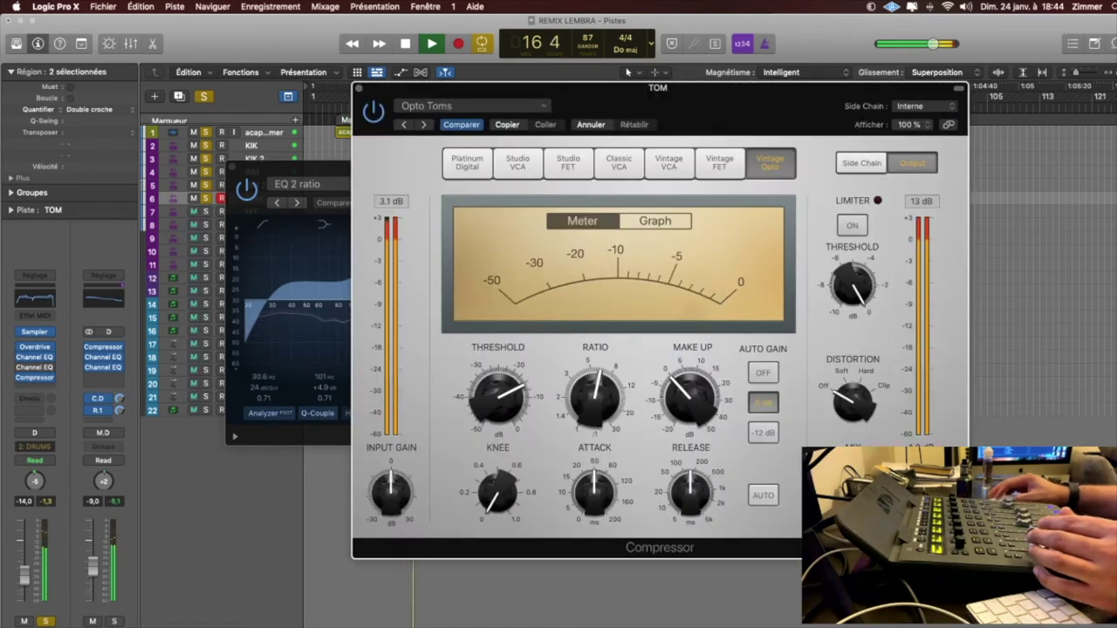
click(852, 225)
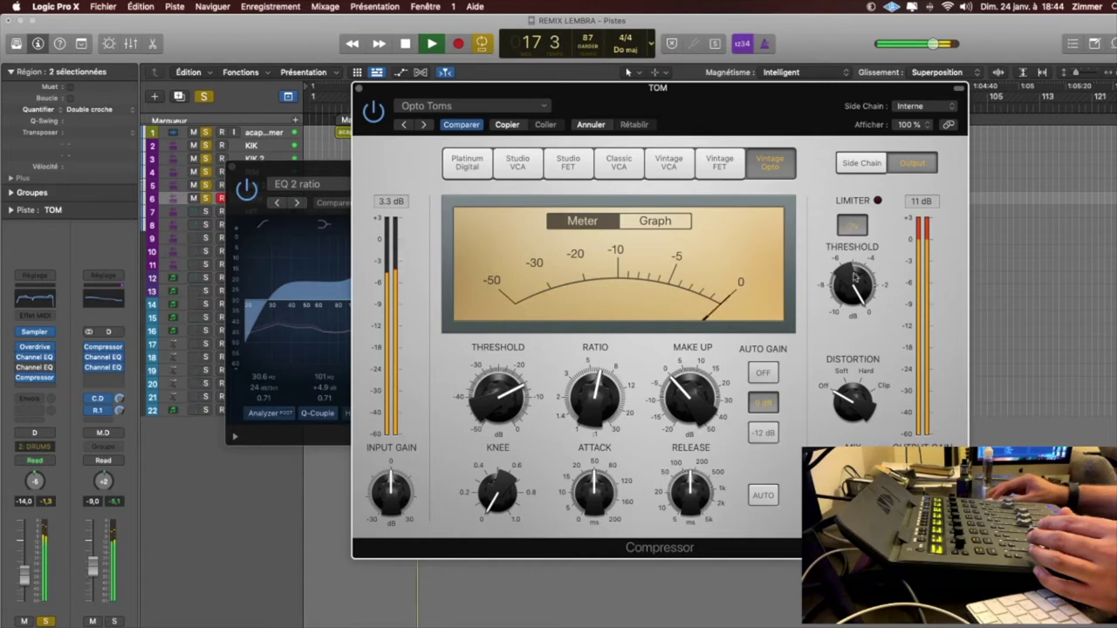
drag(857, 294, 862, 303)
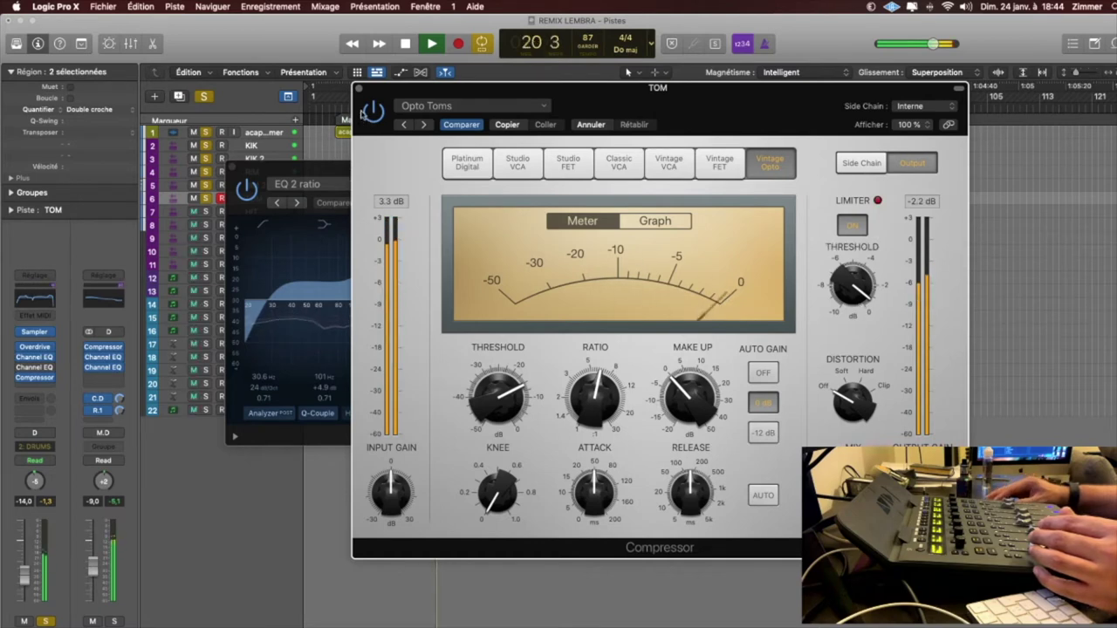
Set the side chain source of TOM's compressor to Bus 1 and show its side chain detection and filter settings.
click(912, 106)
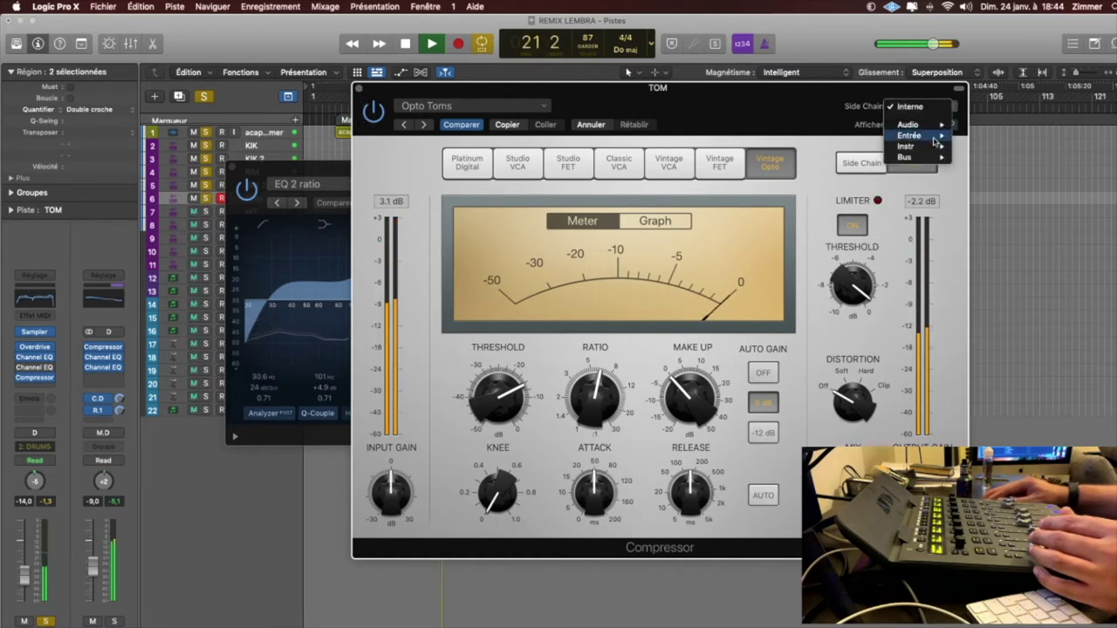
mouse_move(907, 157)
click(973, 159)
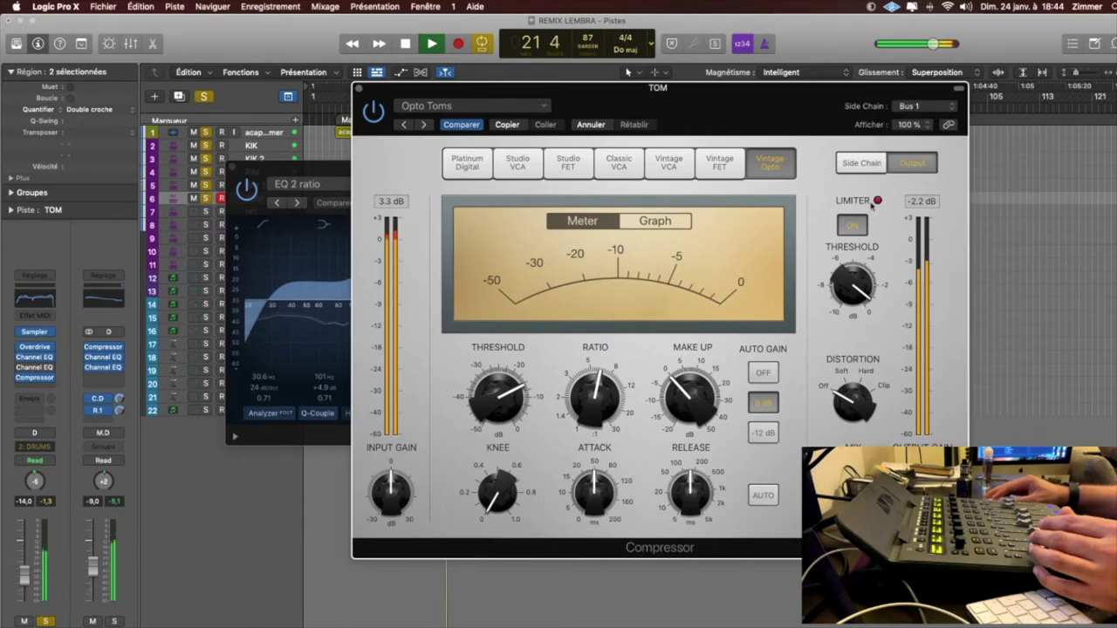
click(875, 166)
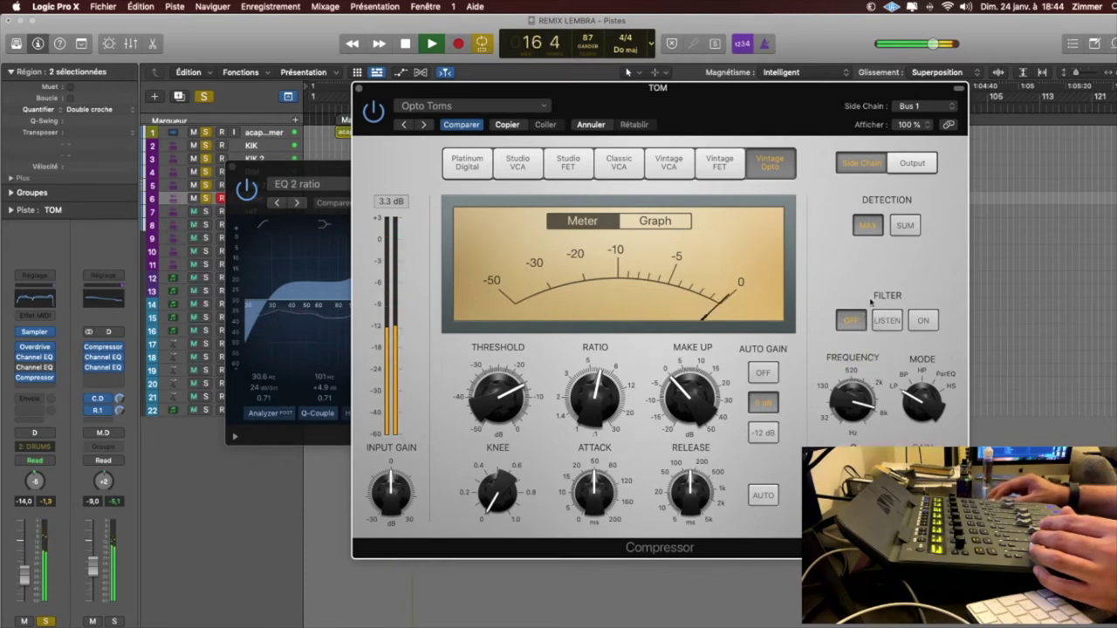
Restart playback and raise the make-up gain of TOM's compressor to 4.5 dB.
key(space)
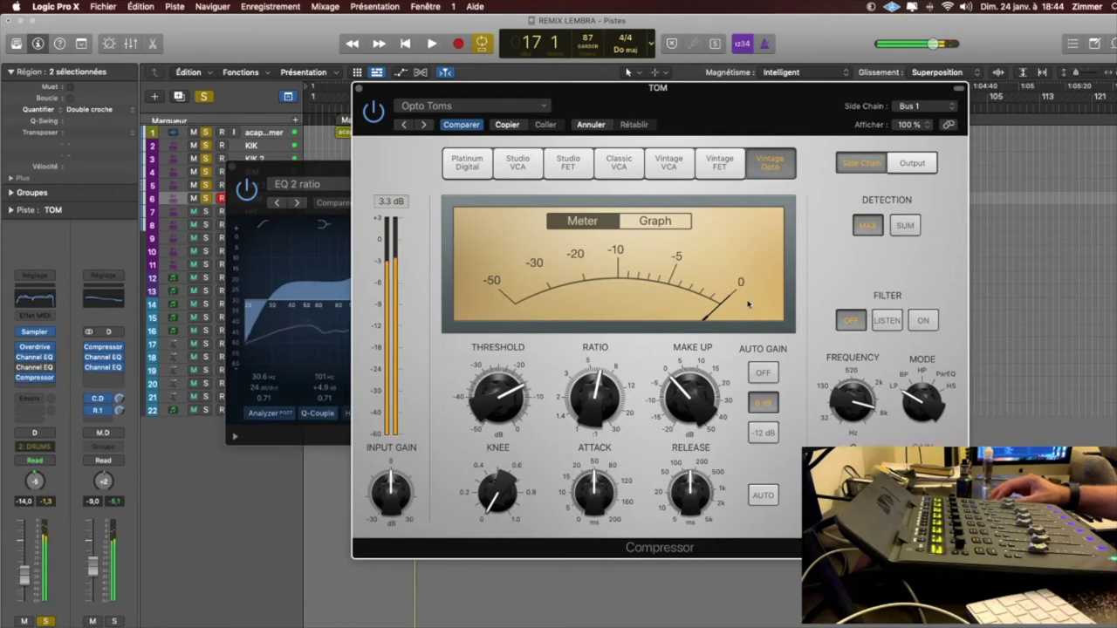
key(space)
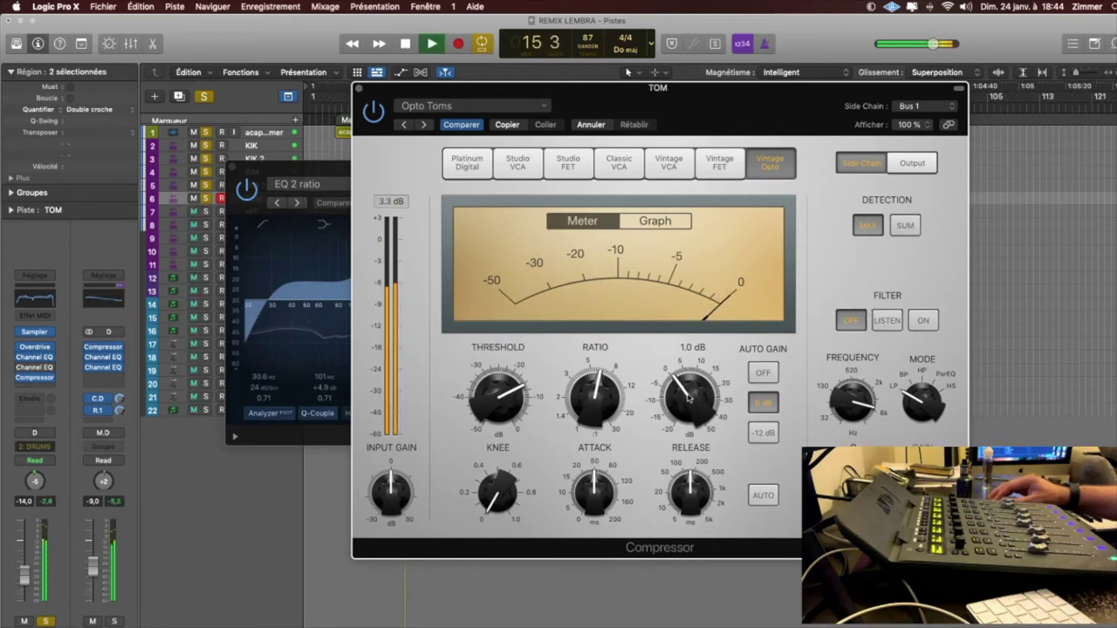
drag(689, 395, 688, 387)
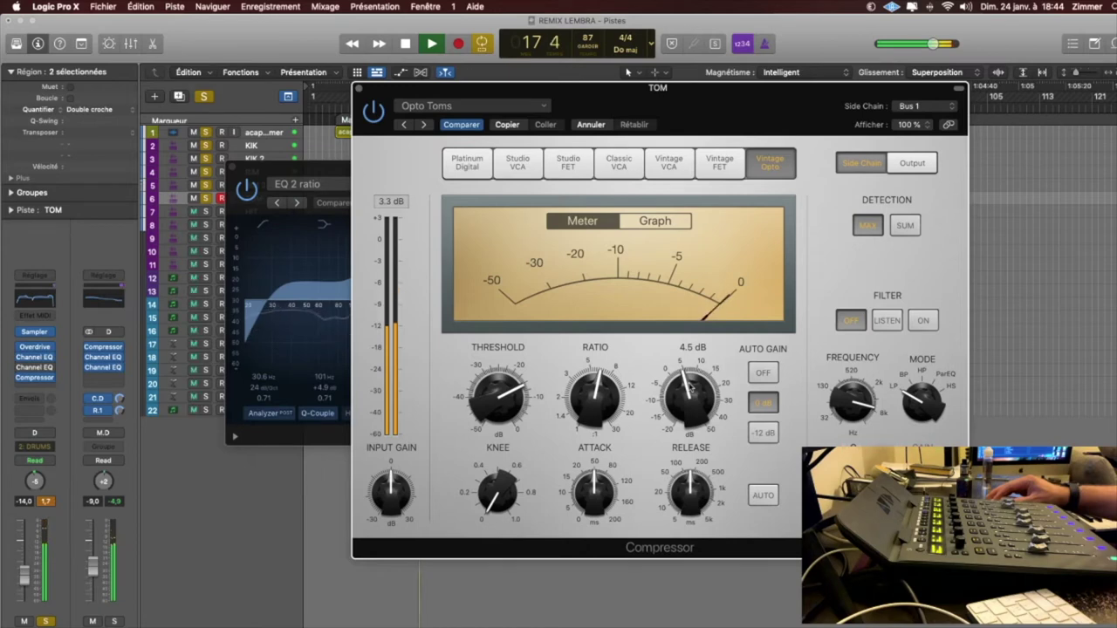
Stop playback and review the available side chain sources for TOM's compressor, keeping Bus 1 as the source.
key(space)
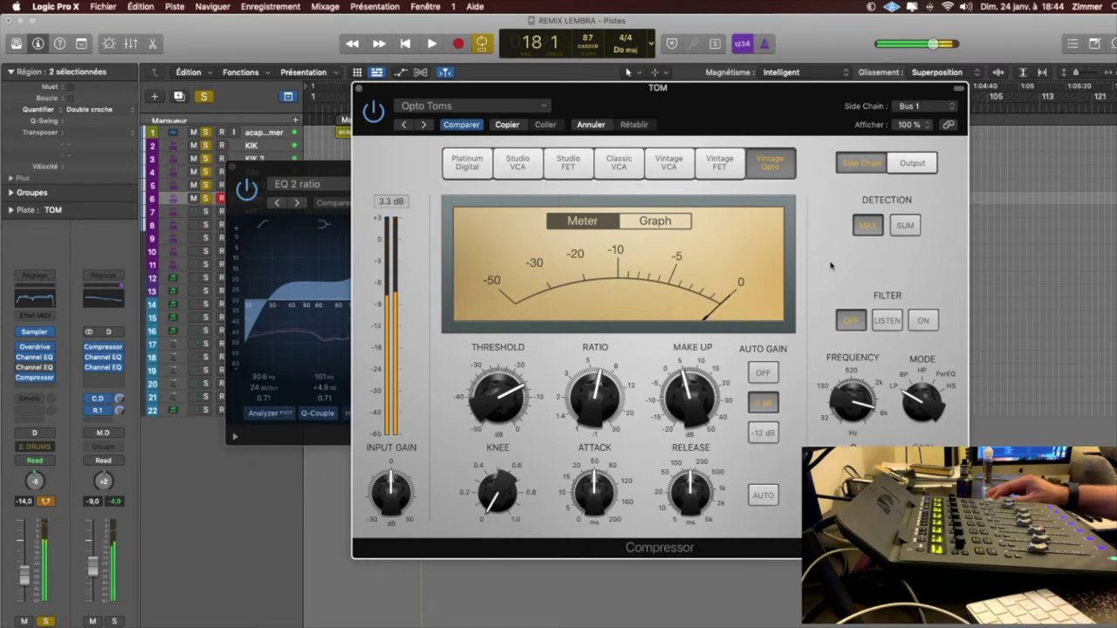
click(917, 109)
mouse_move(934, 66)
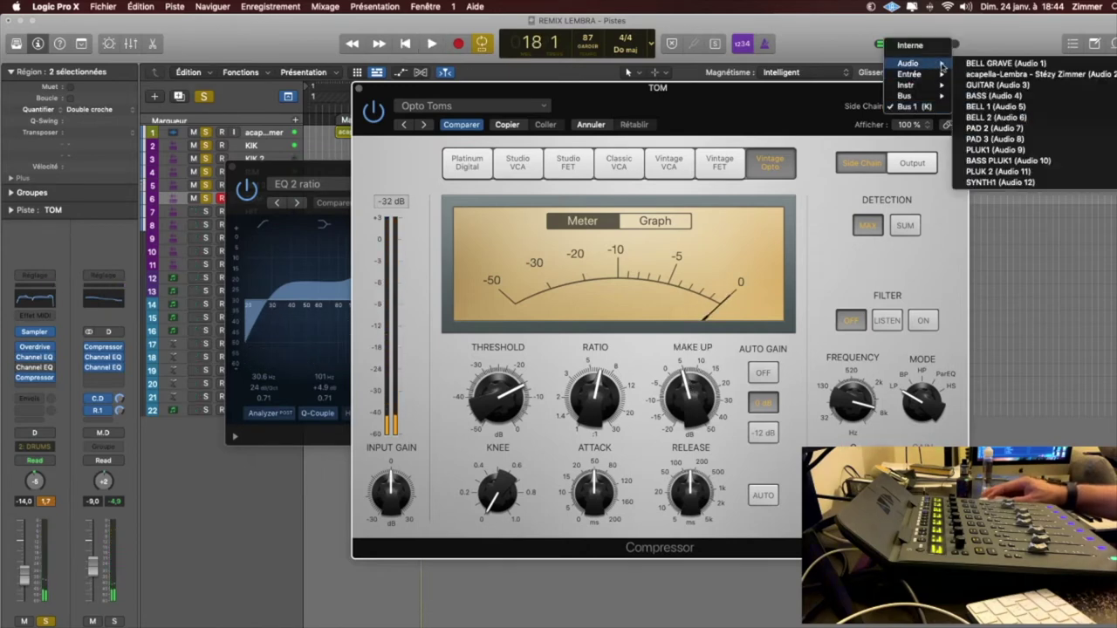
mouse_move(906, 96)
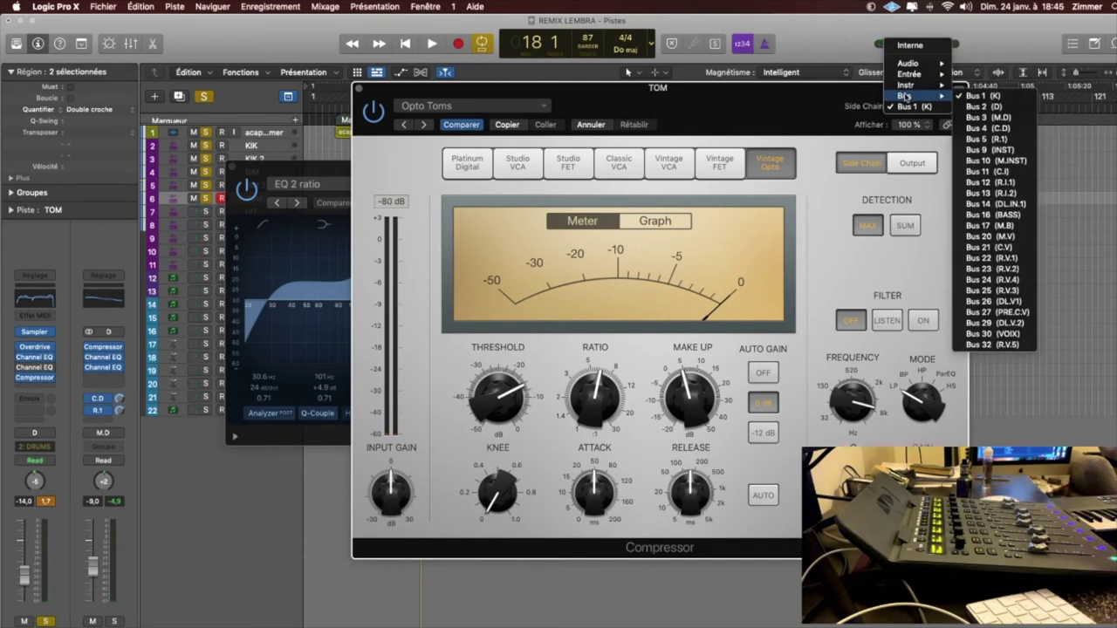
click(801, 109)
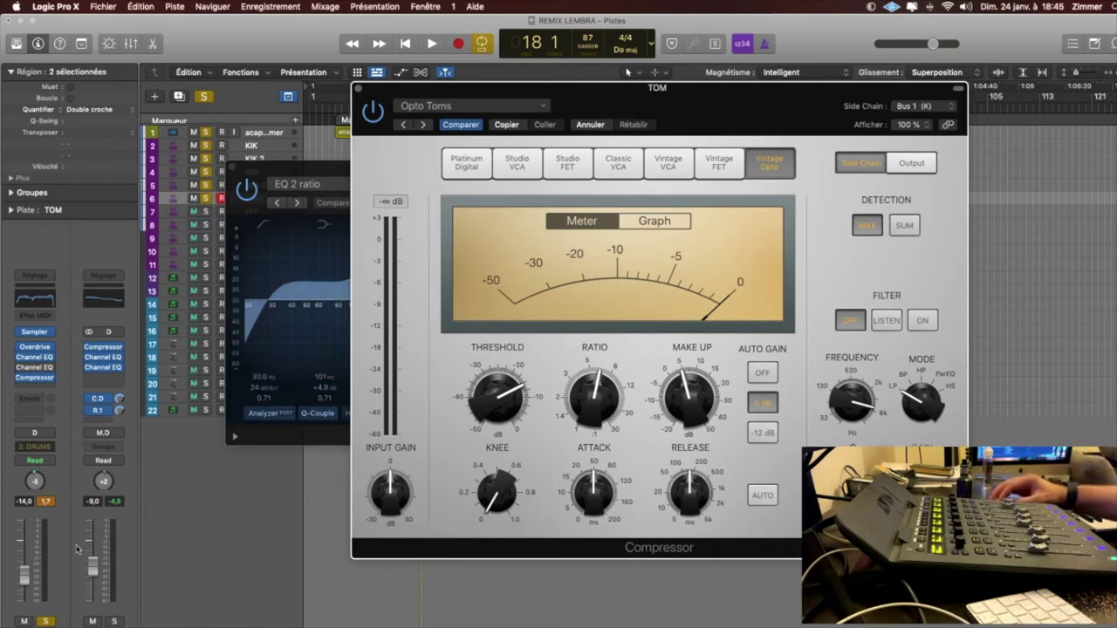
Replay the loop with TOM's peak reading reset, then close its compressor and EQ windows and stop playback.
click(54, 506)
key(space)
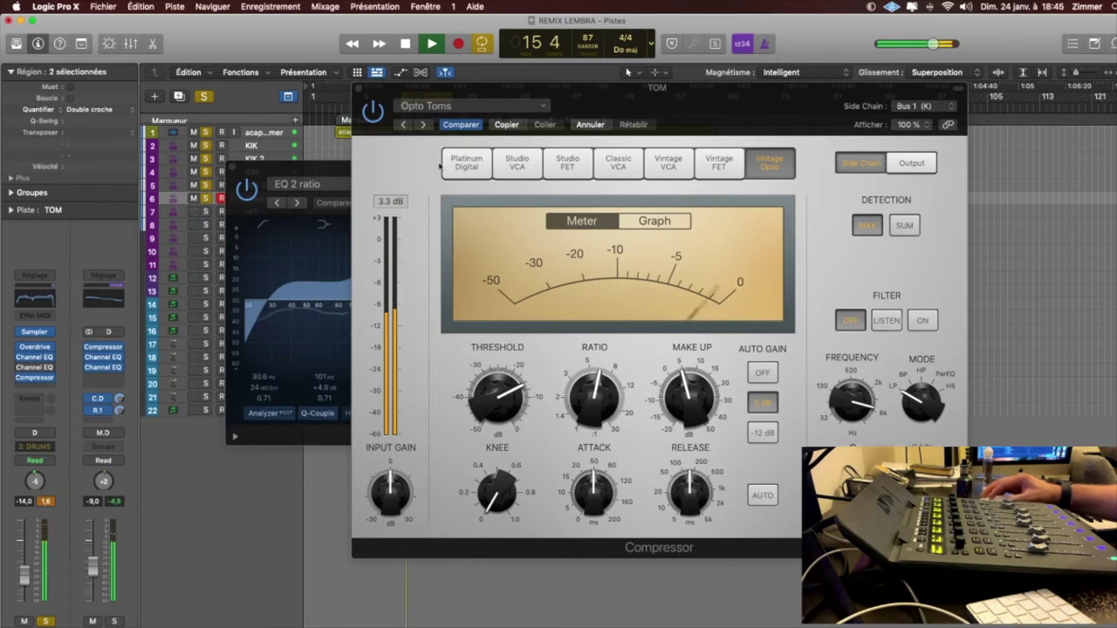
click(360, 90)
key(space)
click(232, 166)
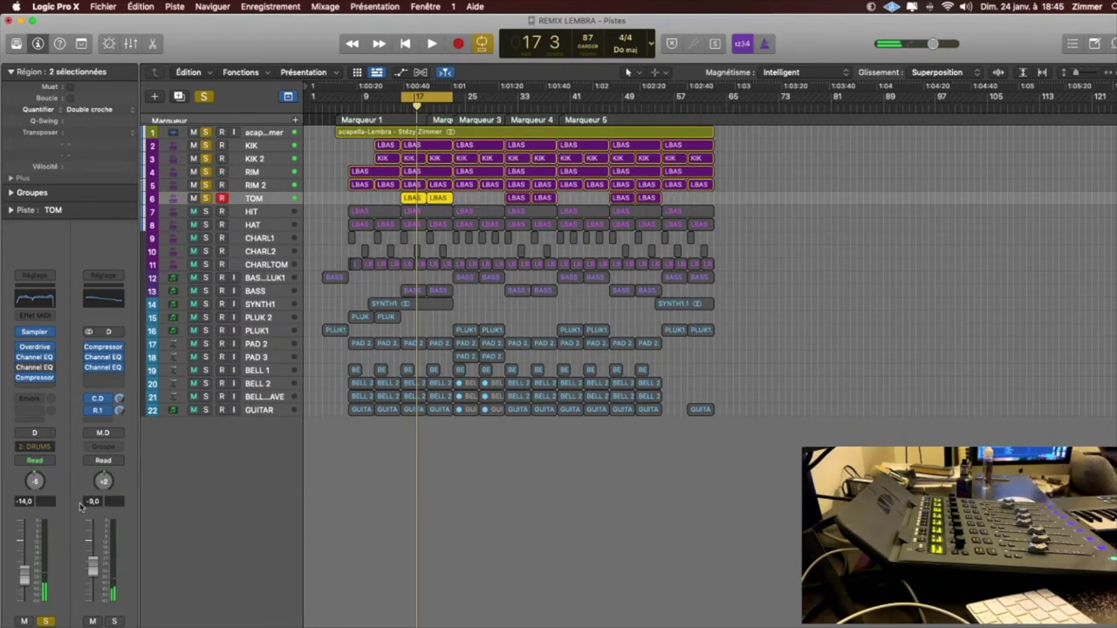
Play the loop and lower TOM's level to -17.7 dB with its pan at -8.
key(space)
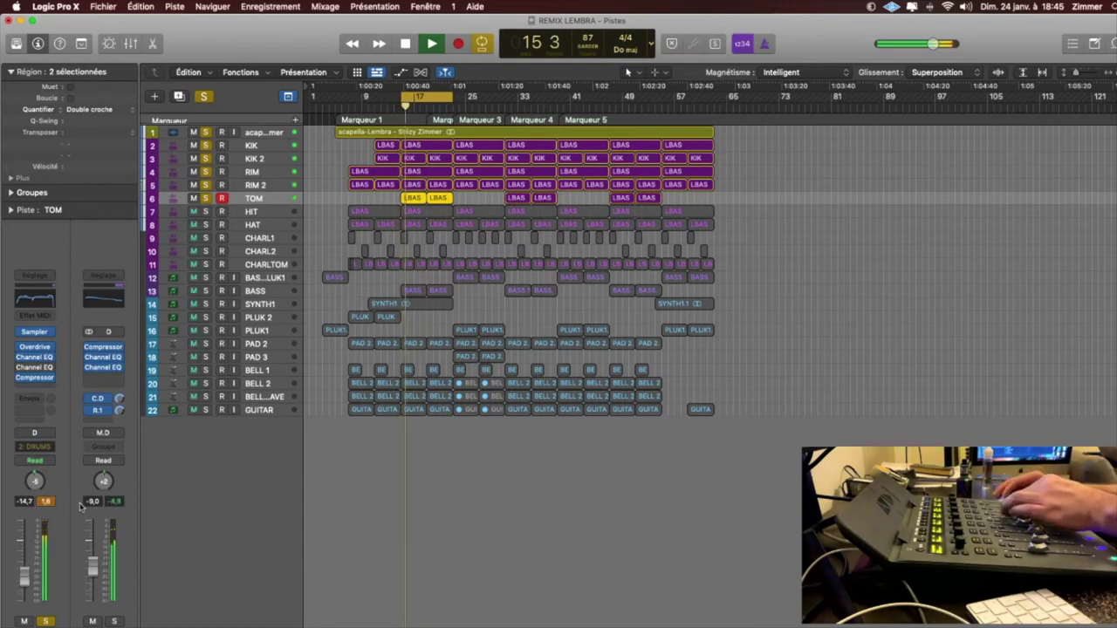
click(46, 502)
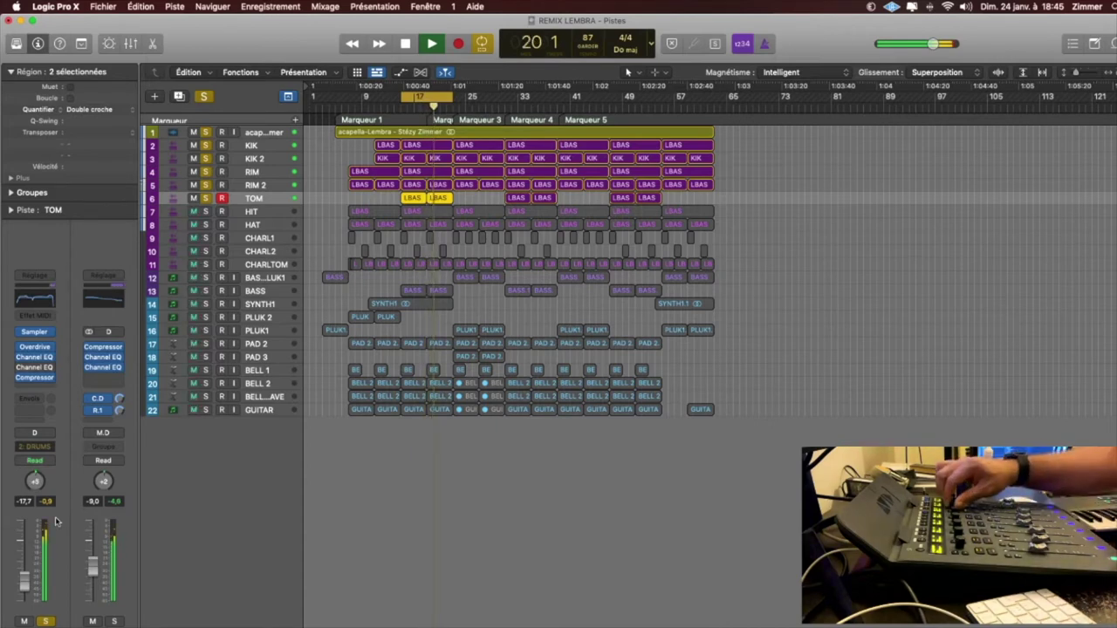
key(space)
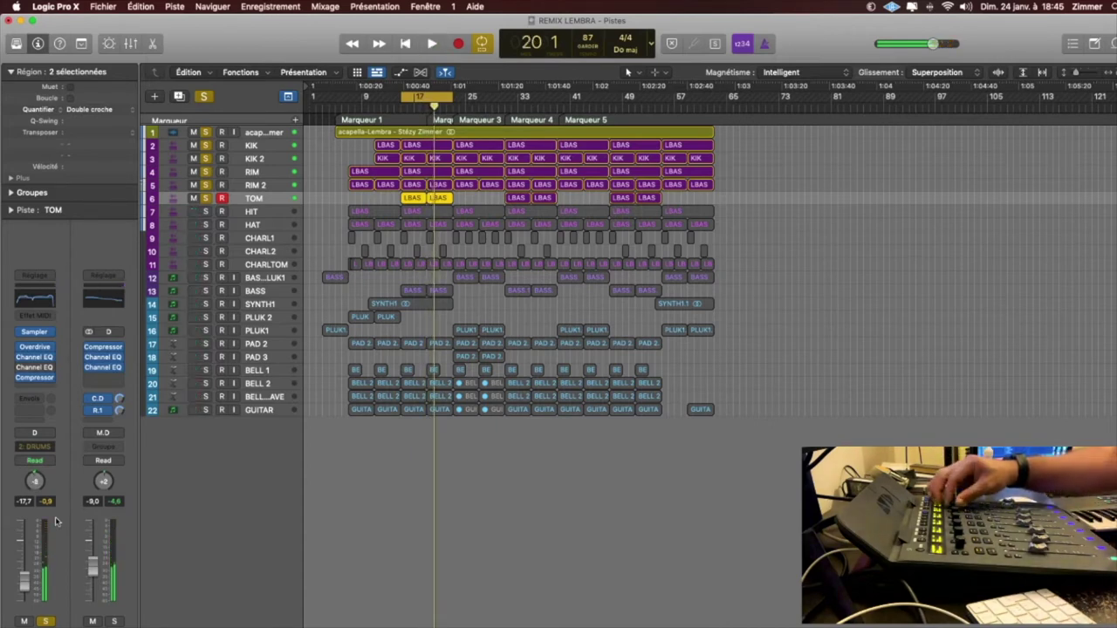
key(space)
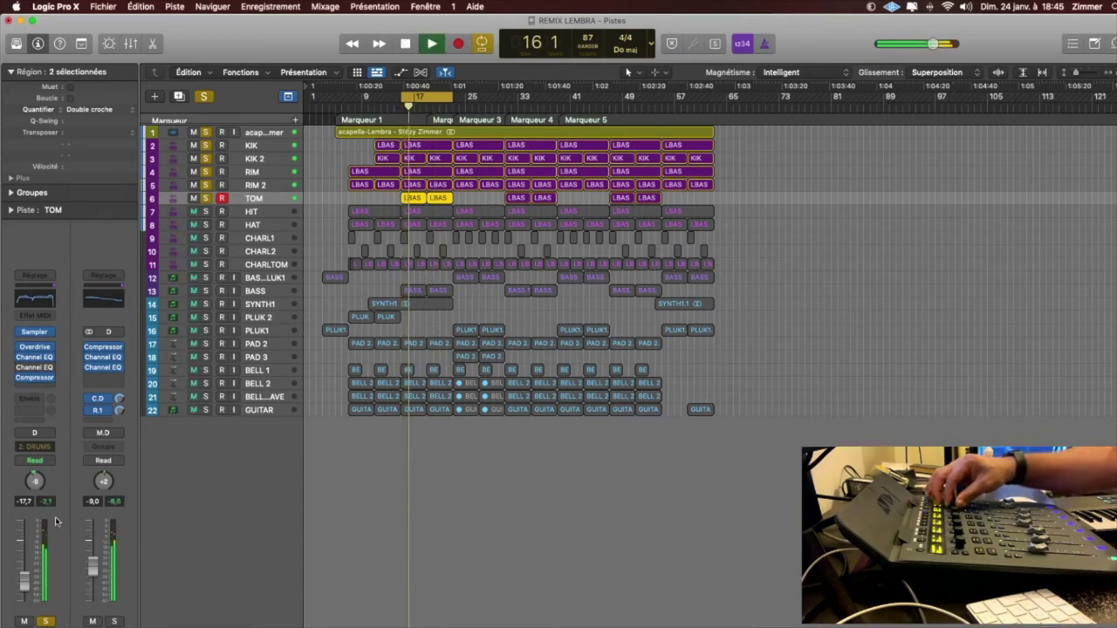
key(space)
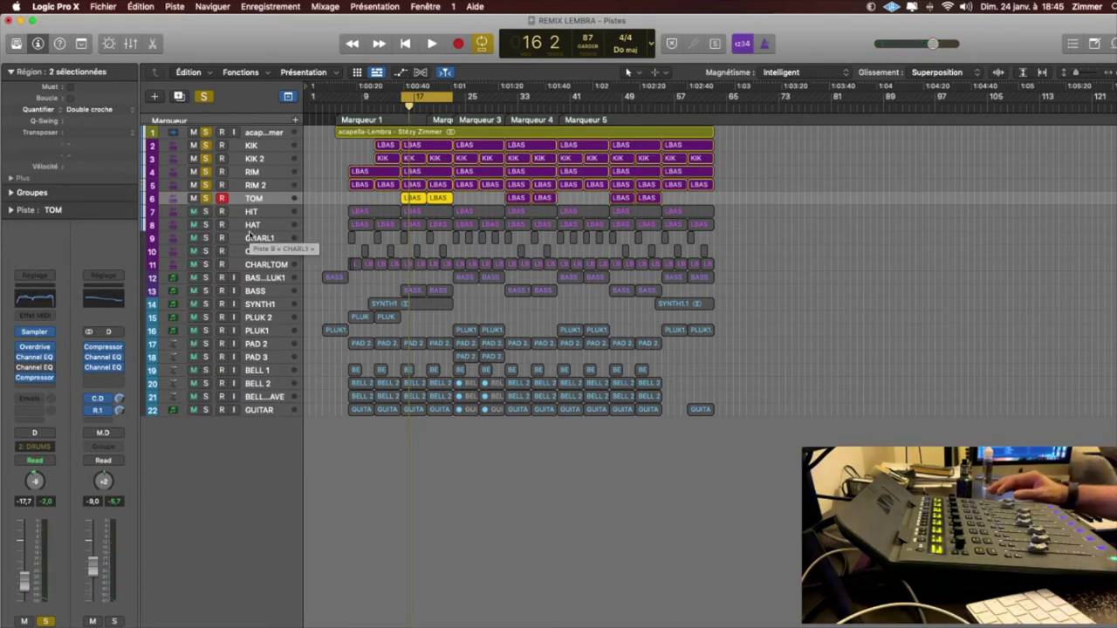
Bring HIT into the soloed drum mix during playback and set its level to -2.1 dB.
key(space)
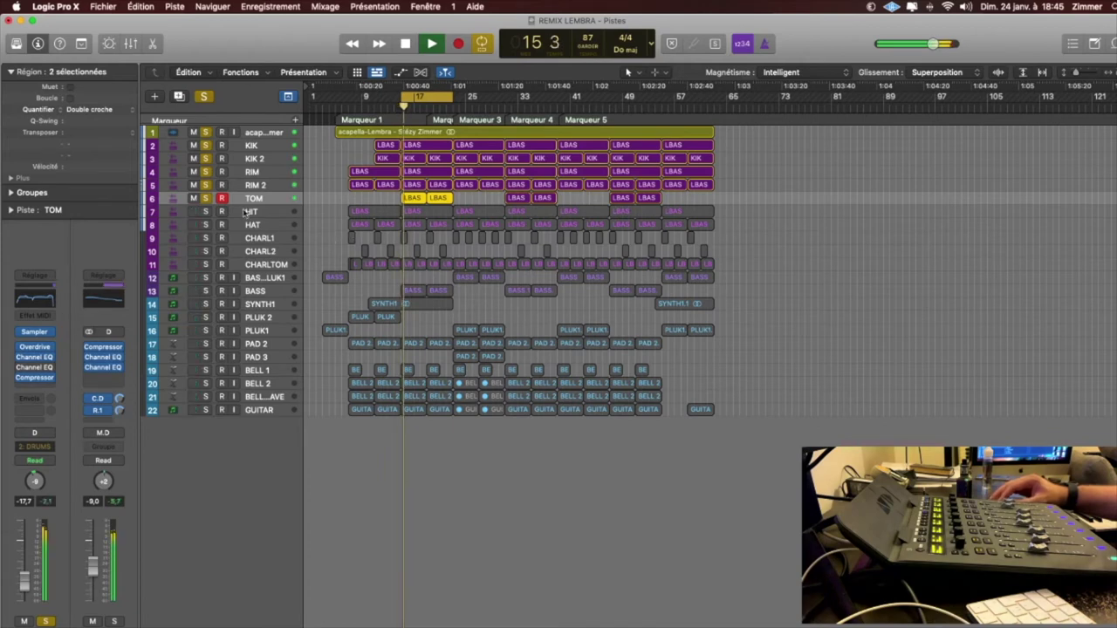
click(208, 212)
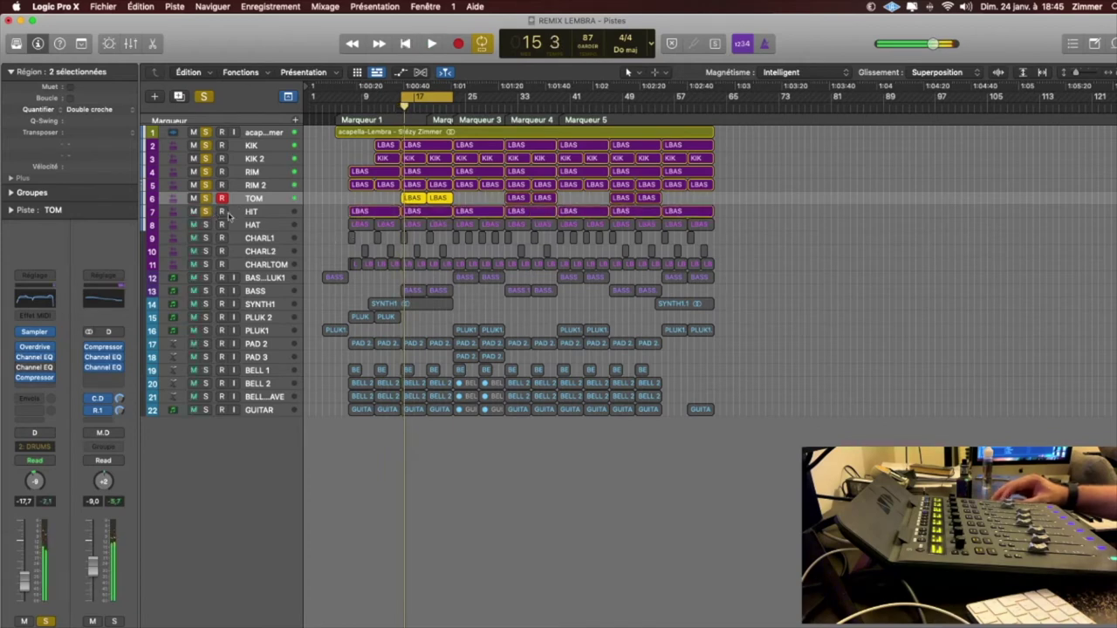
click(273, 212)
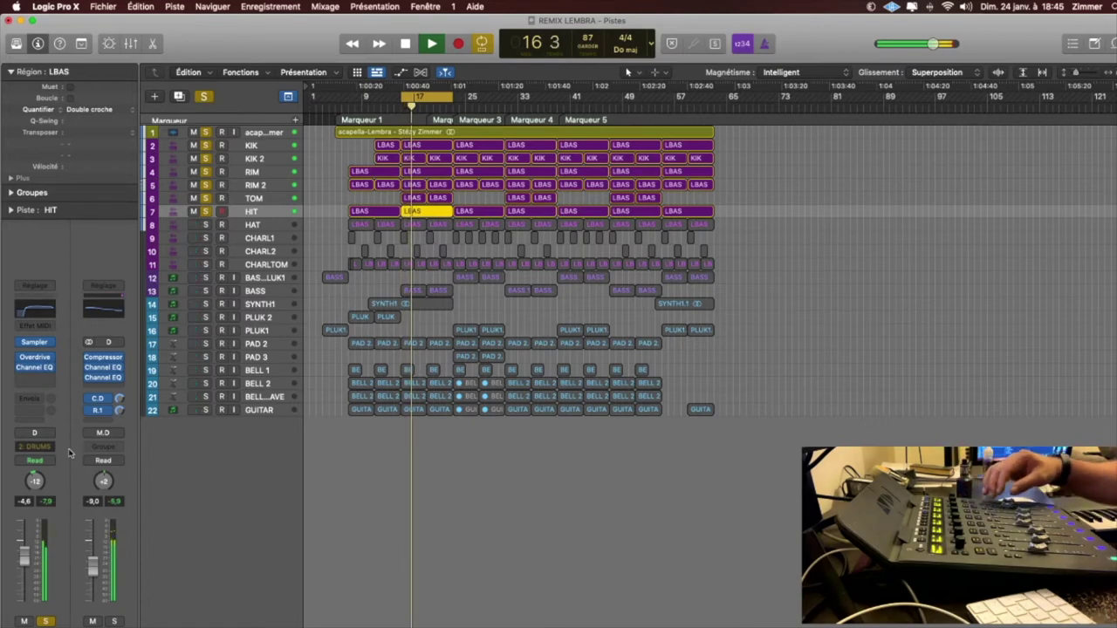
key(ctrl+s)
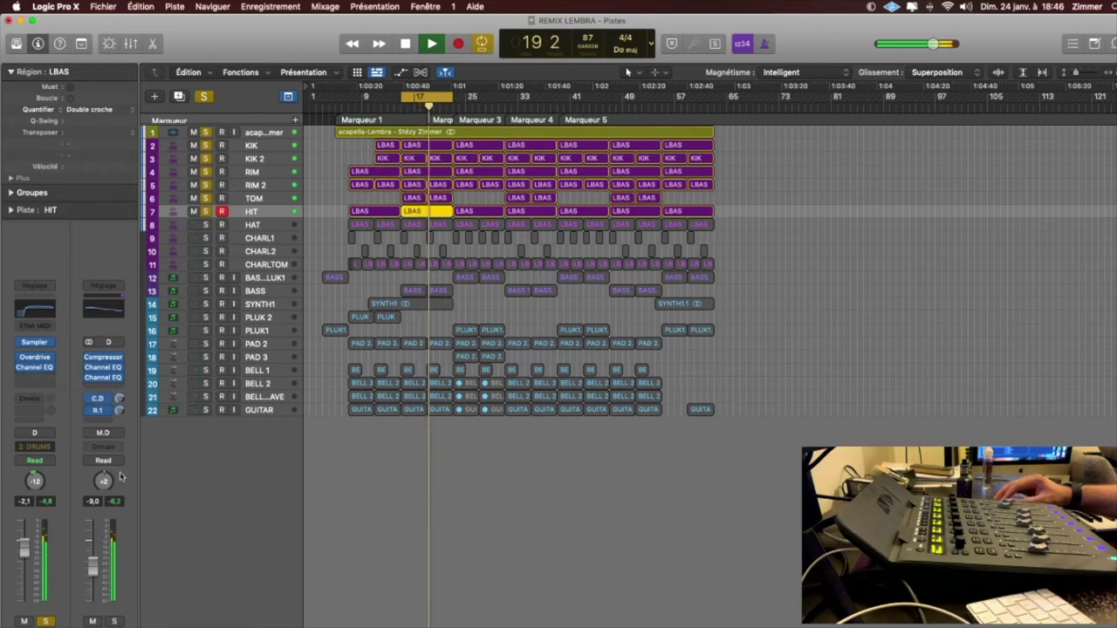
Bring HAT into the soloed drum mix and balance it at -8.8 dB with its pan at -10.
click(206, 224)
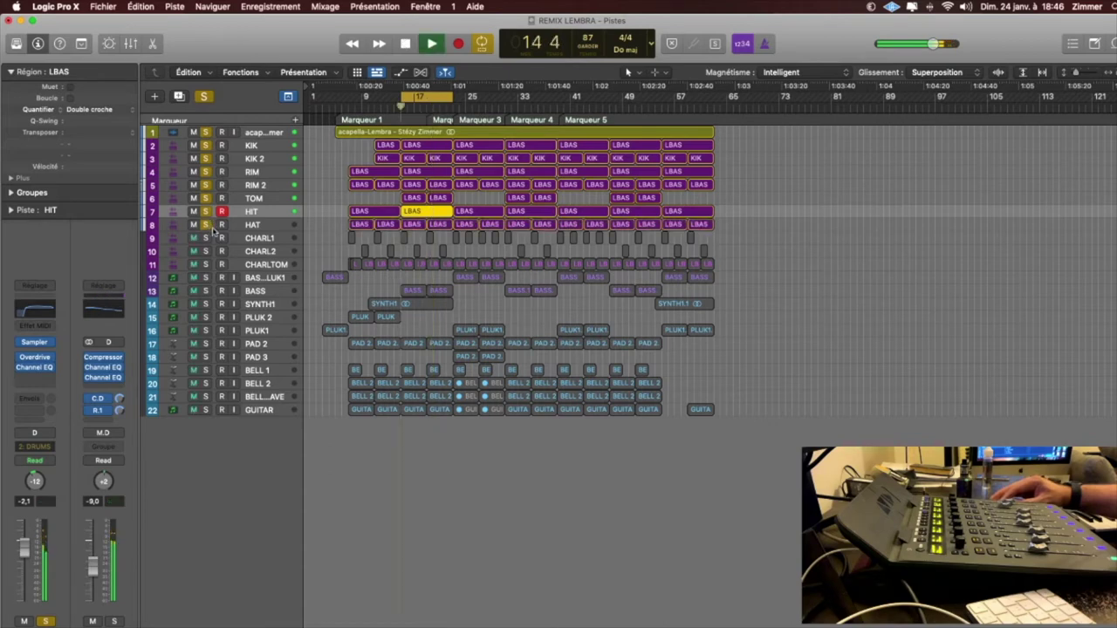
click(274, 227)
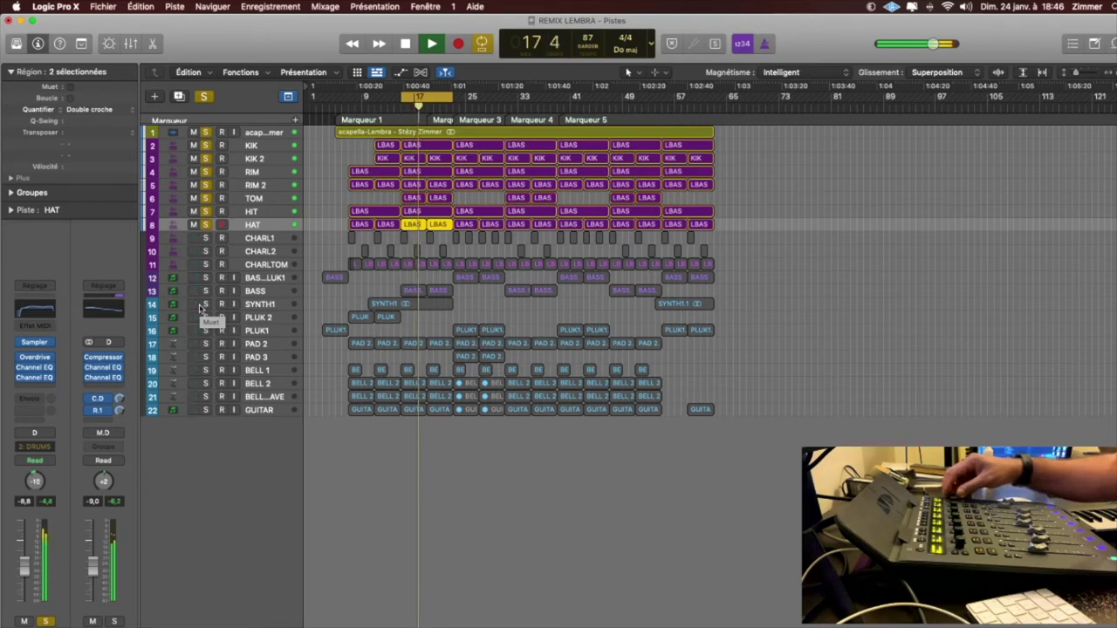
key(space)
key(ctrl+s)
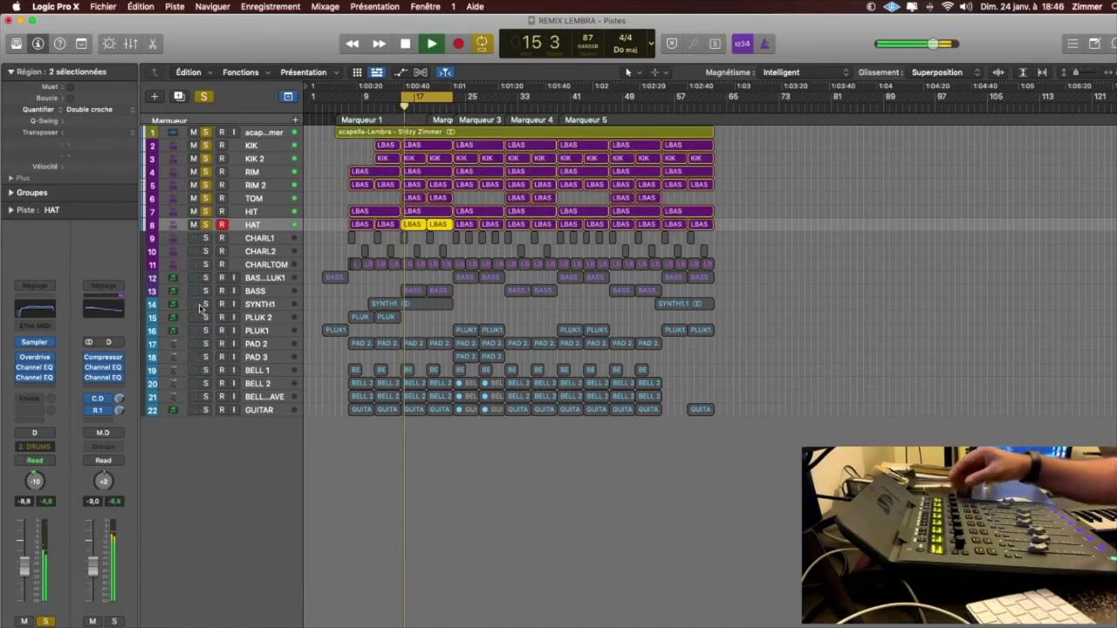
key(space)
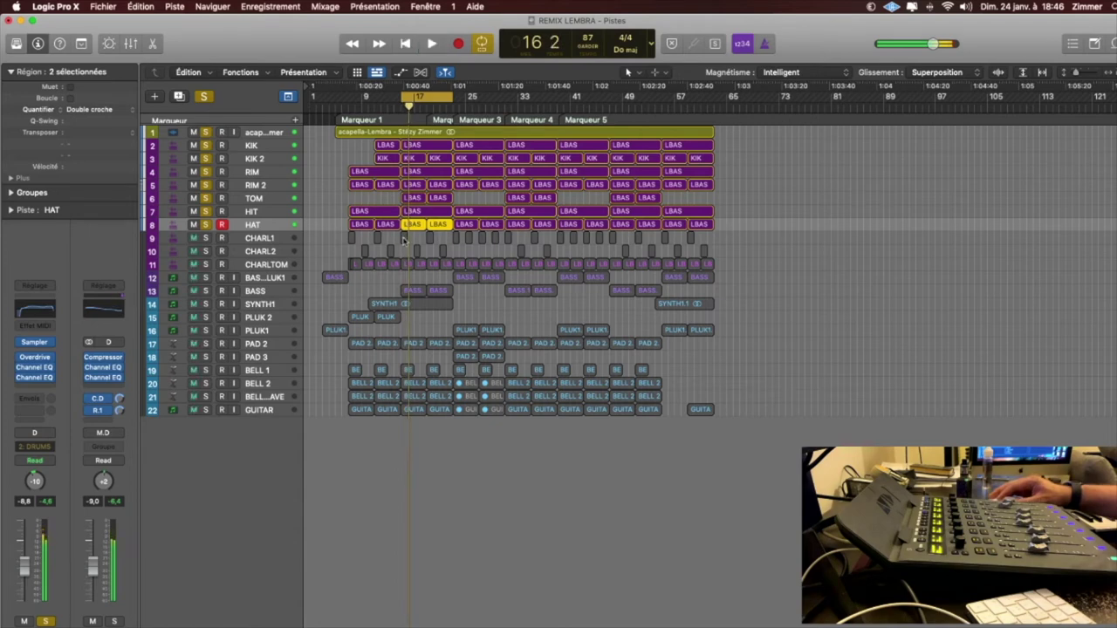
Add CHARL1 and CHARL2 to the soloed drums and turn off the cycle so playback runs past the loop.
click(205, 237)
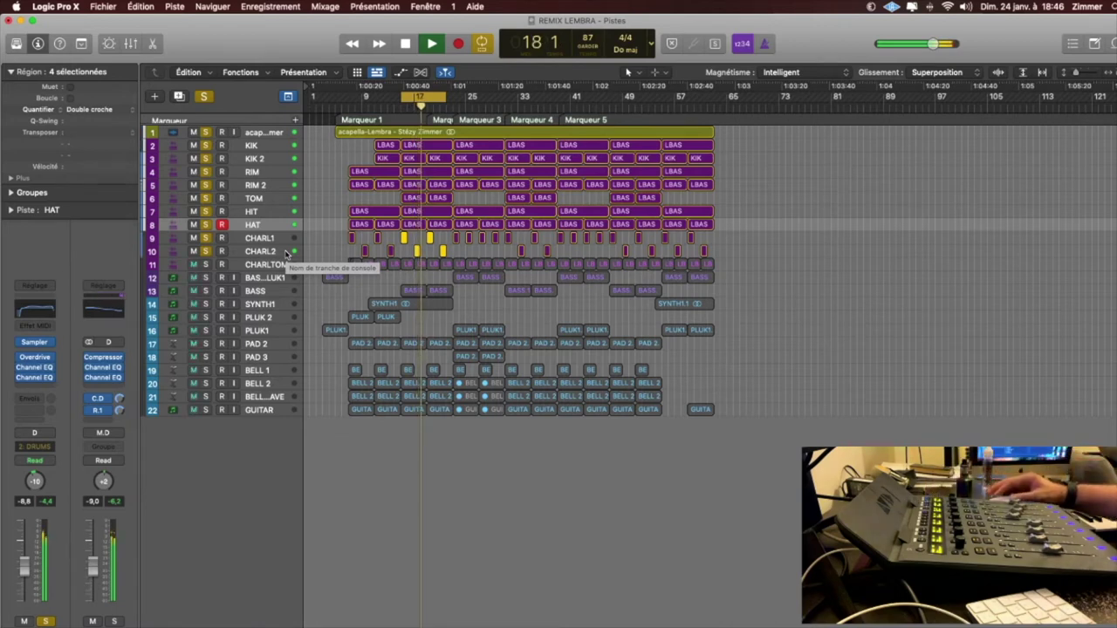
key(c)
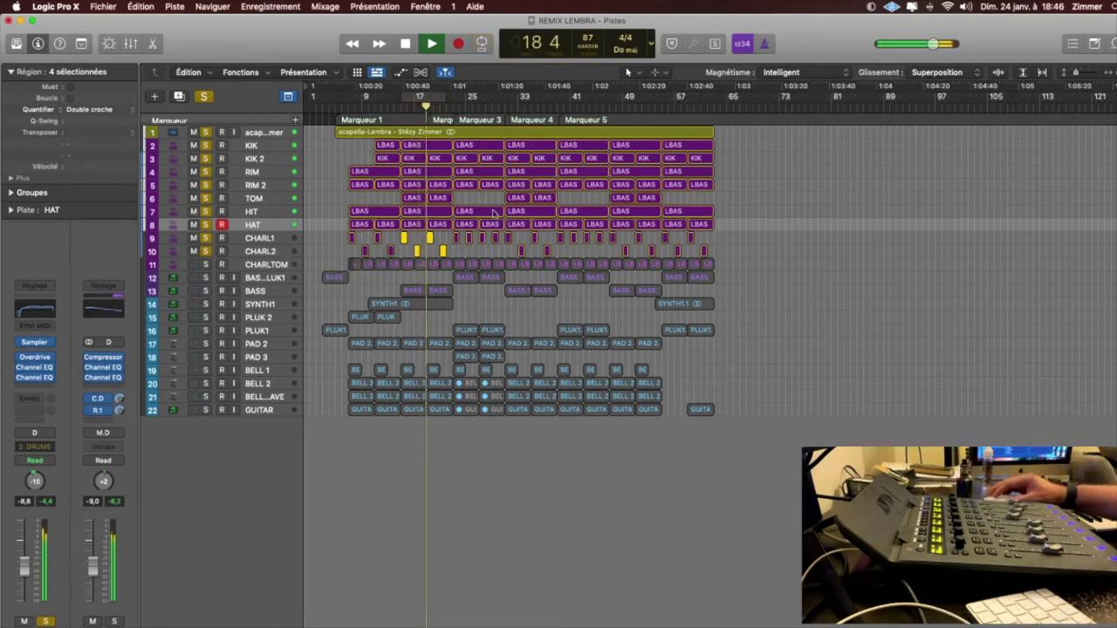
key(super+s)
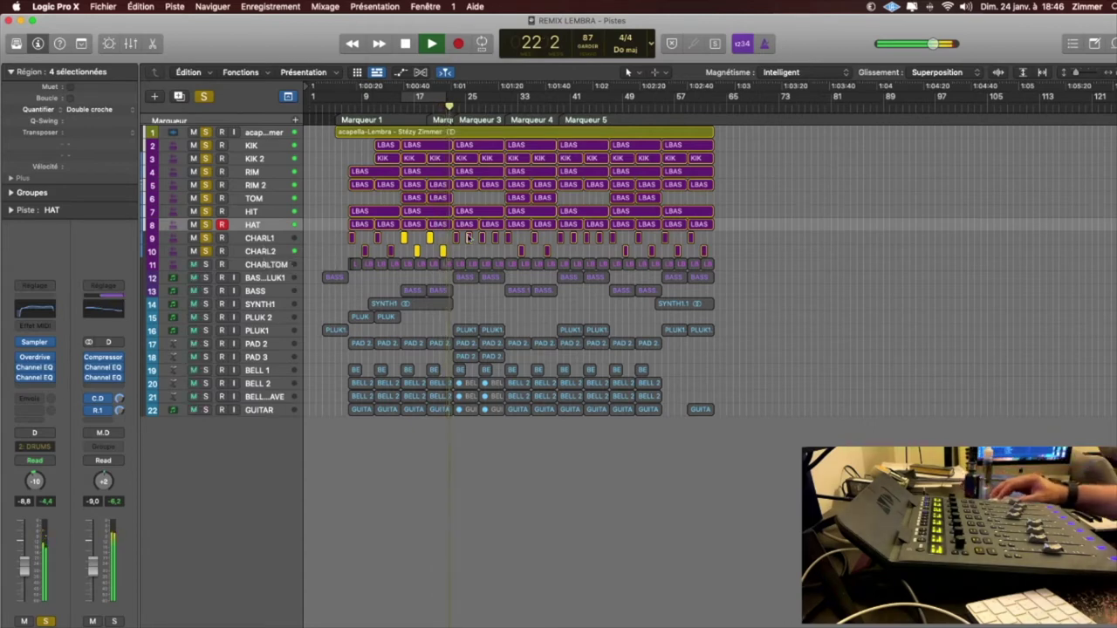
key(space)
Bring in CHARLTOM with the drums, then solo it alone and lower its level to -7.7 dB.
click(211, 269)
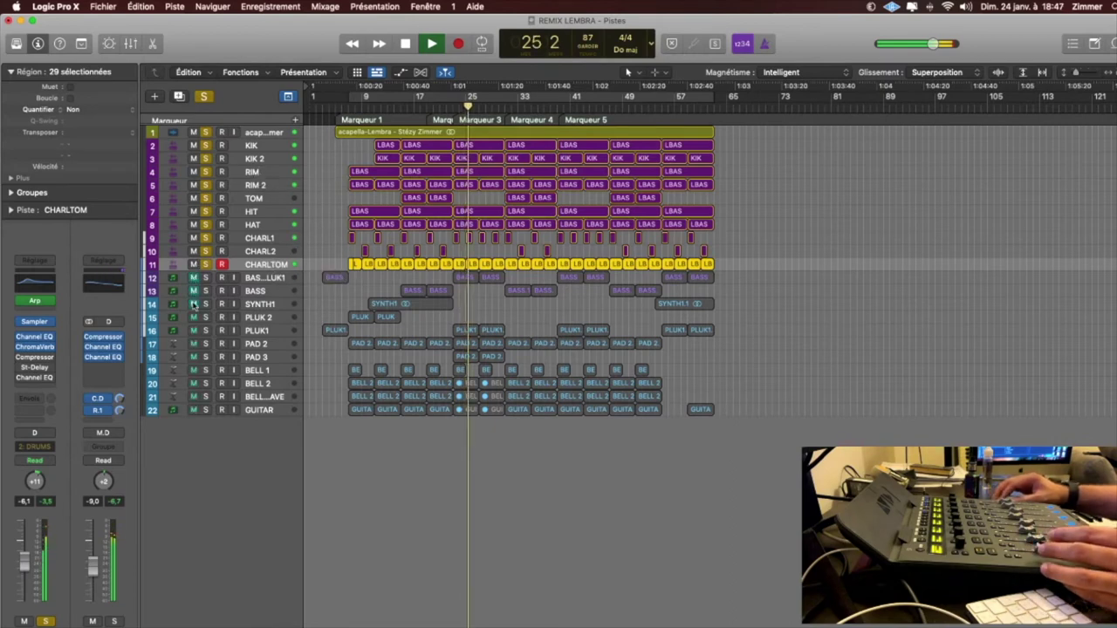
click(207, 100)
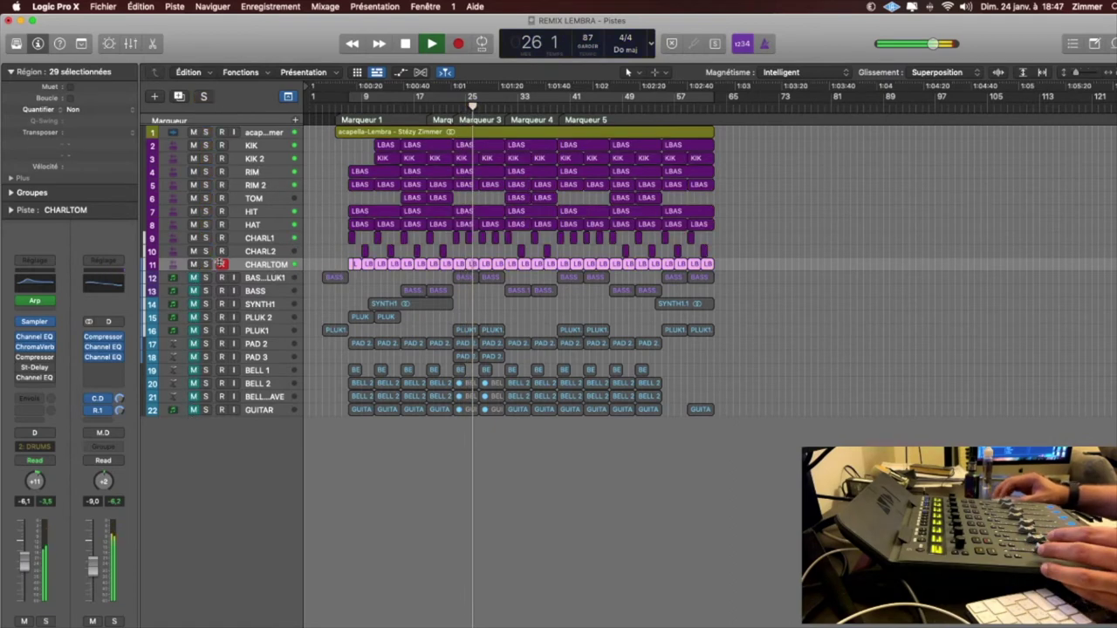
click(210, 265)
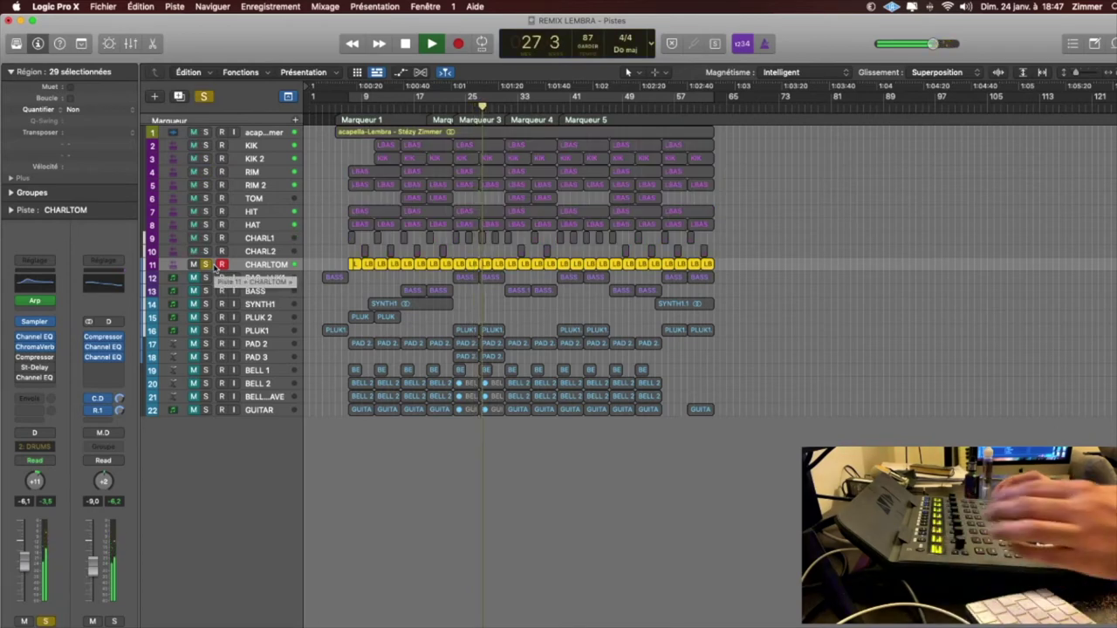
Unmute BASS PLUK1 and play its two Marqueur 3 regions, comparing them soloed and within the full mix.
key(s)
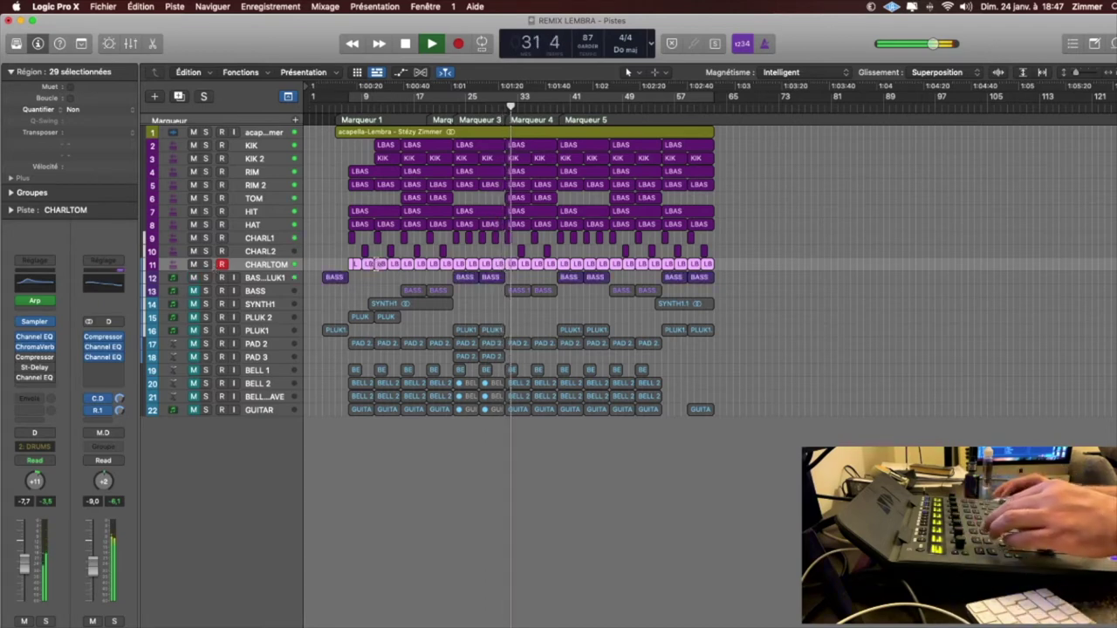
drag(448, 271, 513, 283)
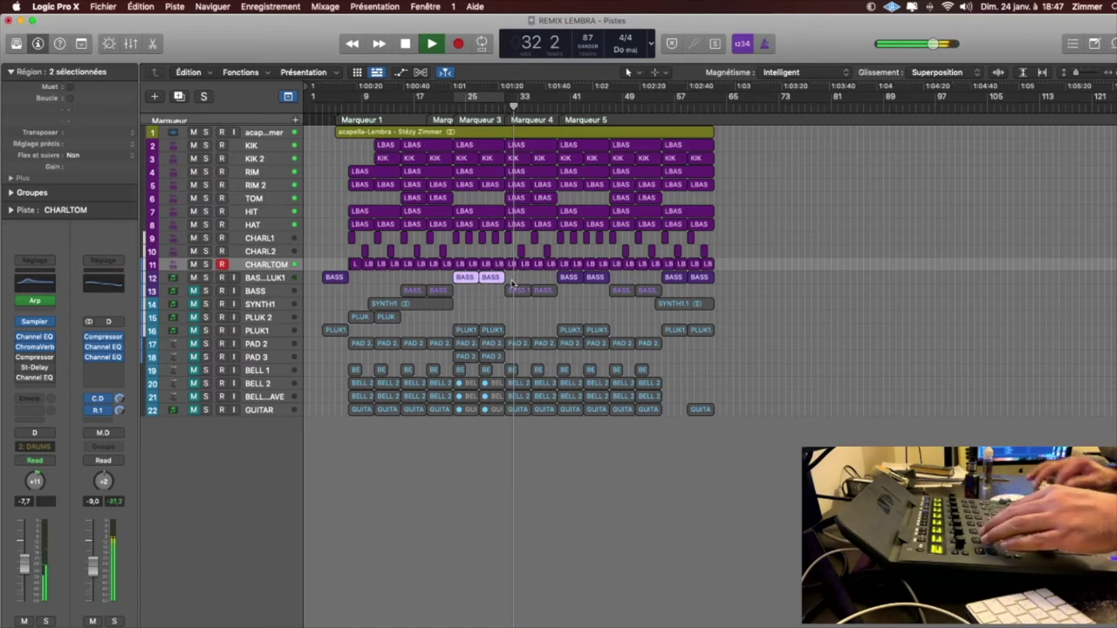
key(shift+space)
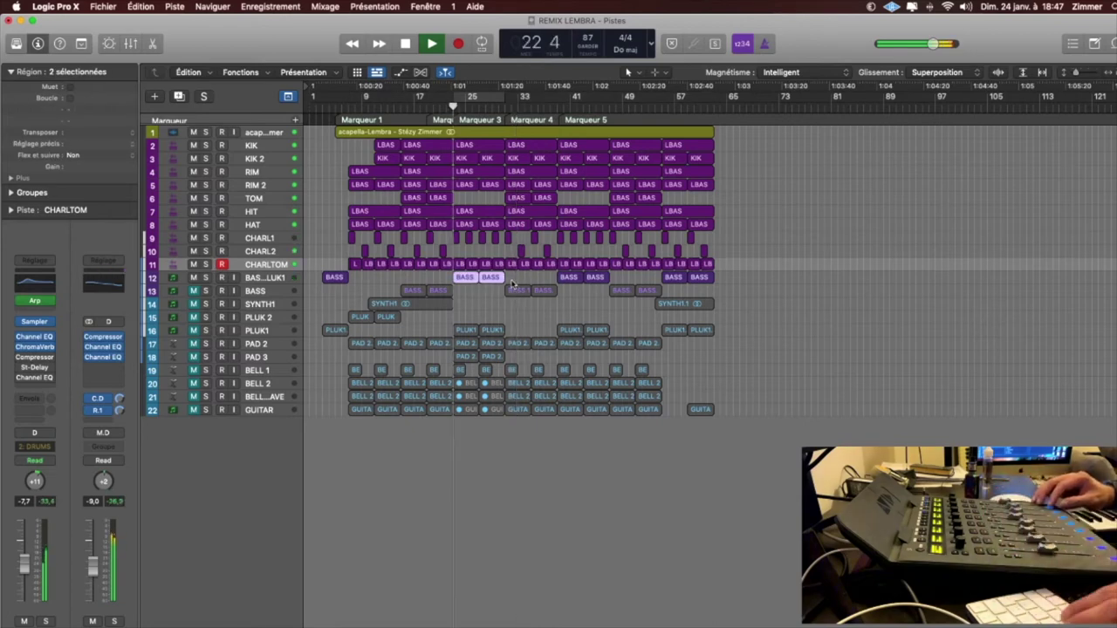
key(ctrl+s)
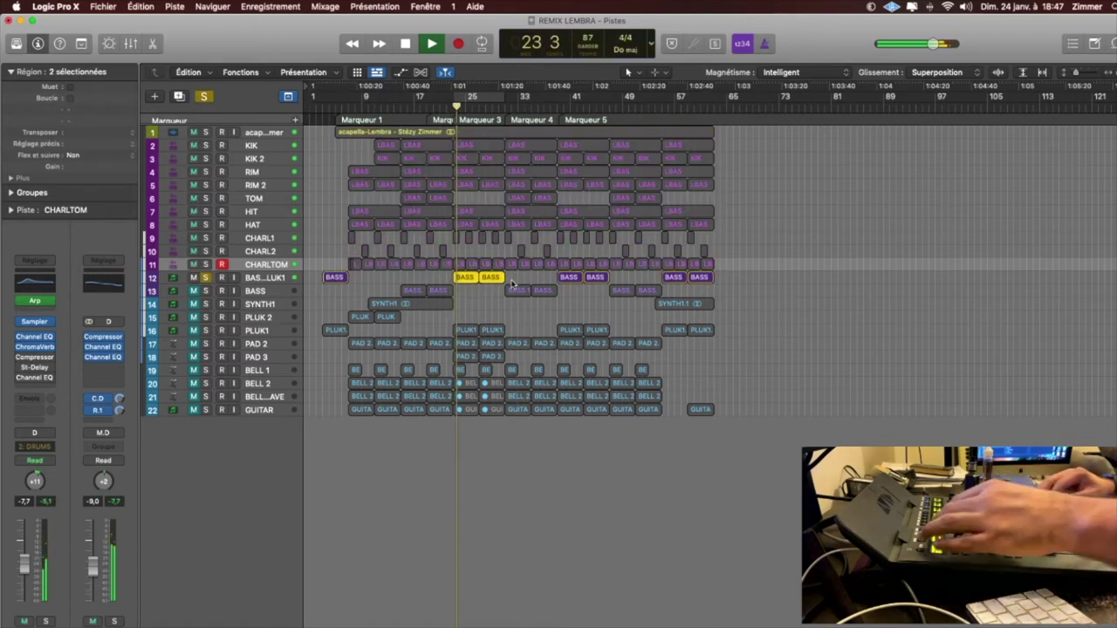
key(ctrl+s)
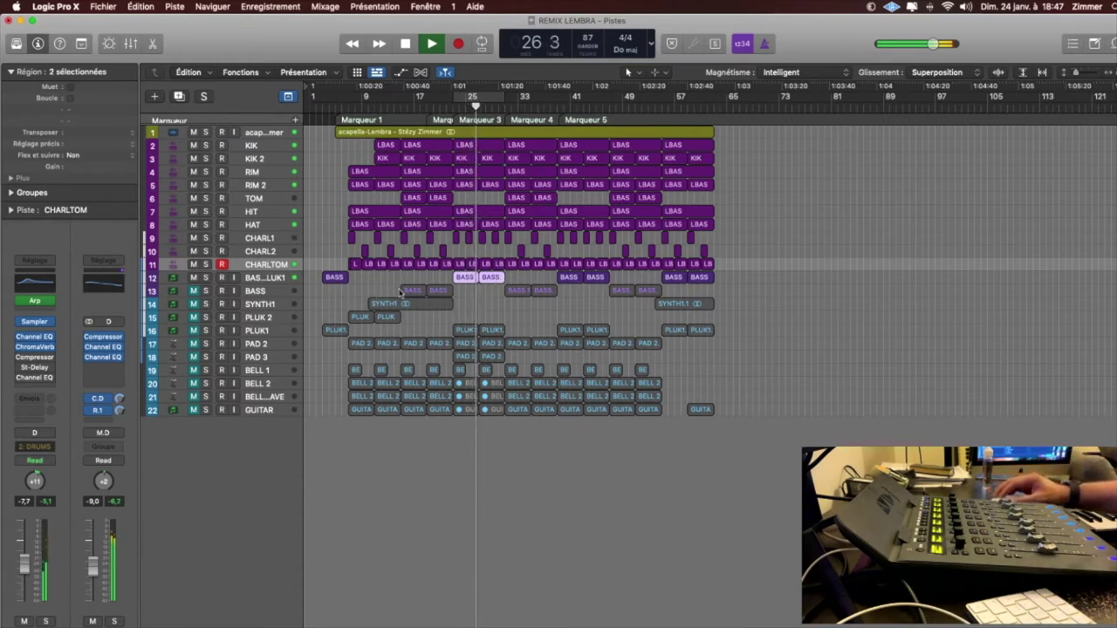
Unmute the BASS track, play from its Marqueur 4 regions and select the track to show its channel strip.
drag(498, 293, 571, 299)
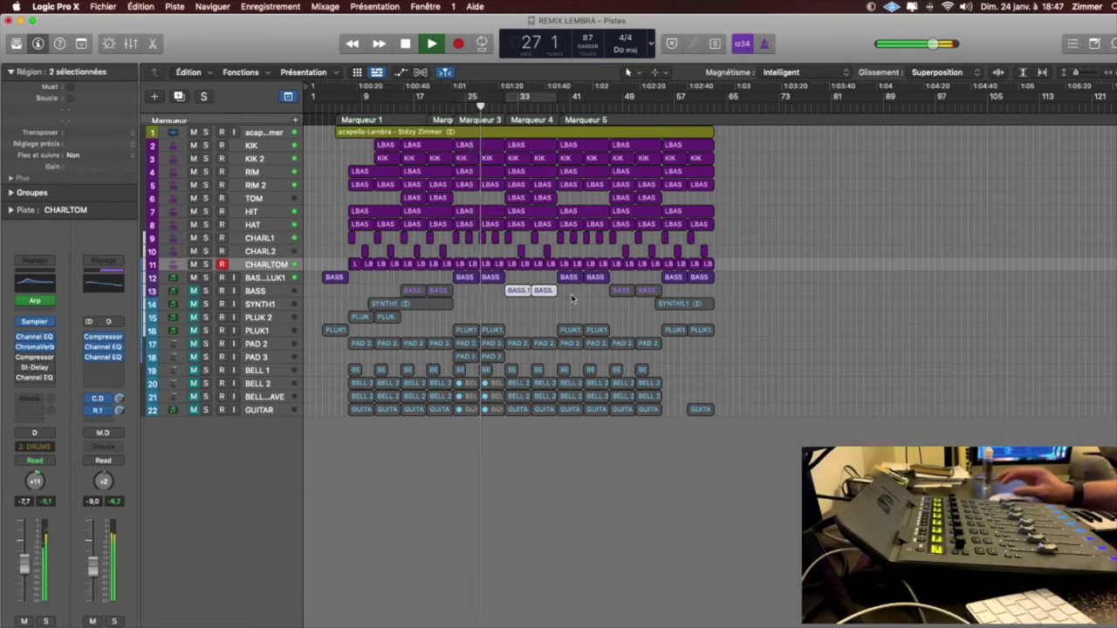
key(m)
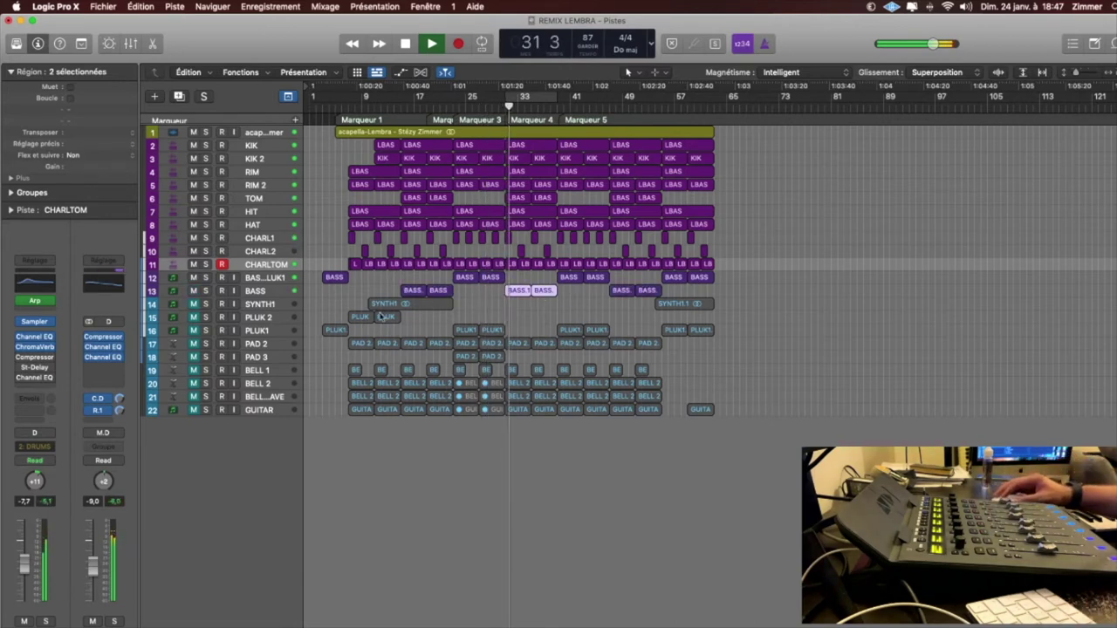
click(175, 291)
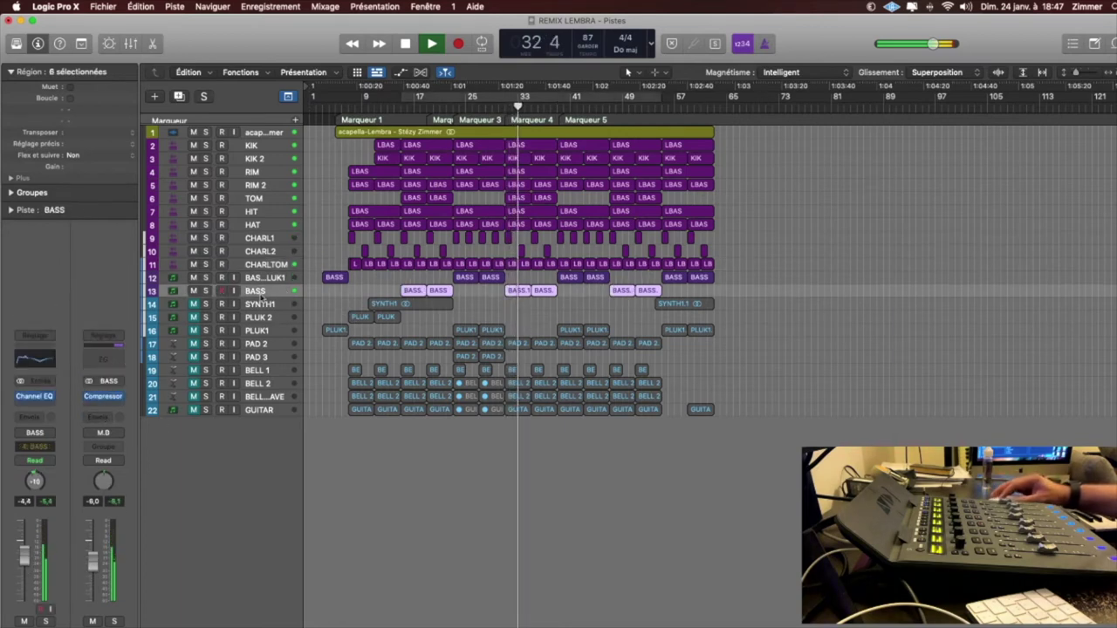
Add a Channel EQ after the compressor on M.B, boosting 153 Hz by 3.0 dB and 960 Hz by 2.7 dB, then close it.
click(104, 356)
drag(530, 276, 638, 292)
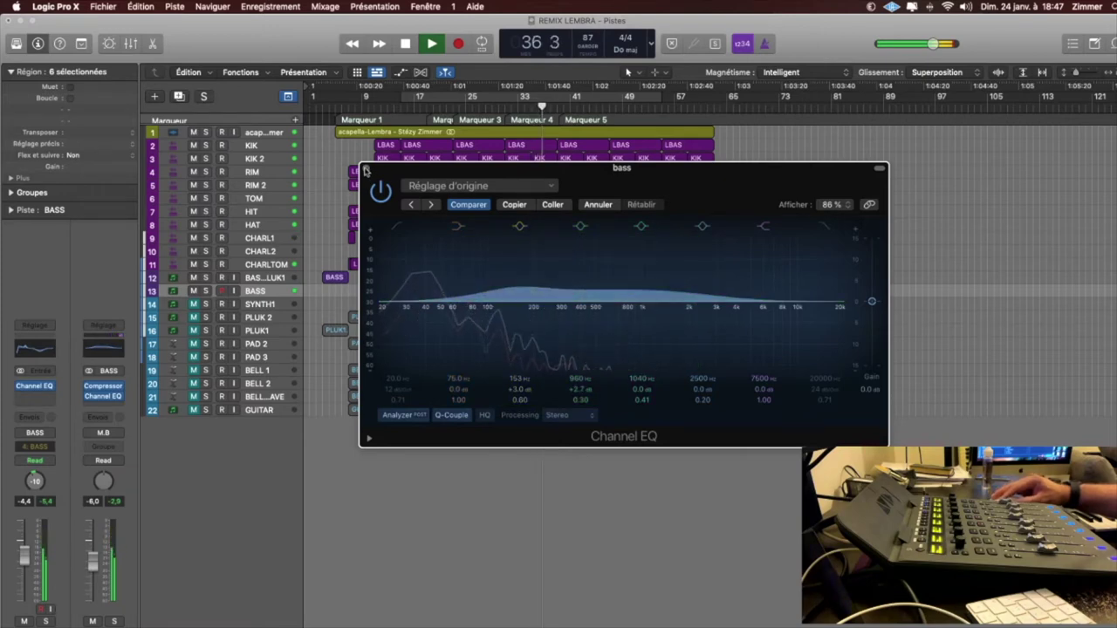
click(366, 167)
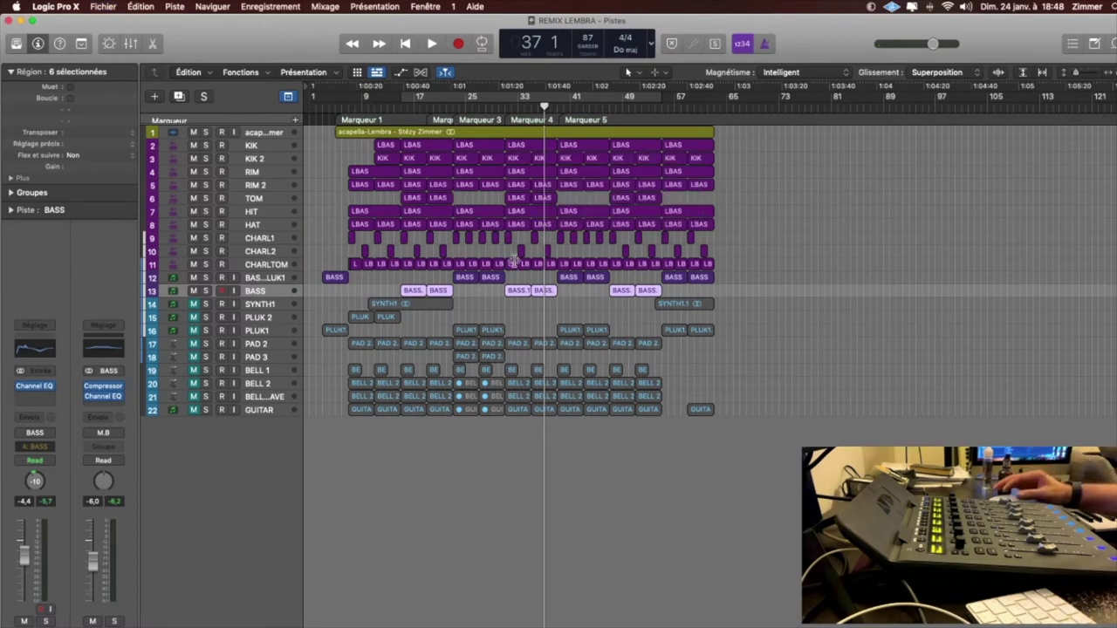
Insert the Waves CLA Bass (s) plug-in in the empty first effect slot of the M.B channel.
key(x)
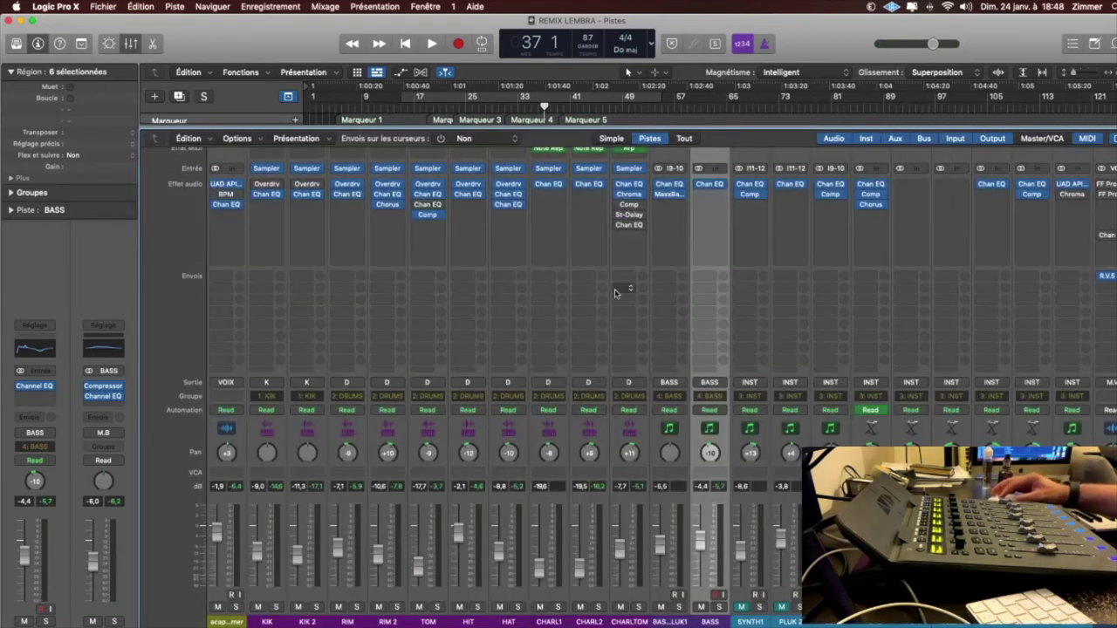
scroll(615, 293, right, 15)
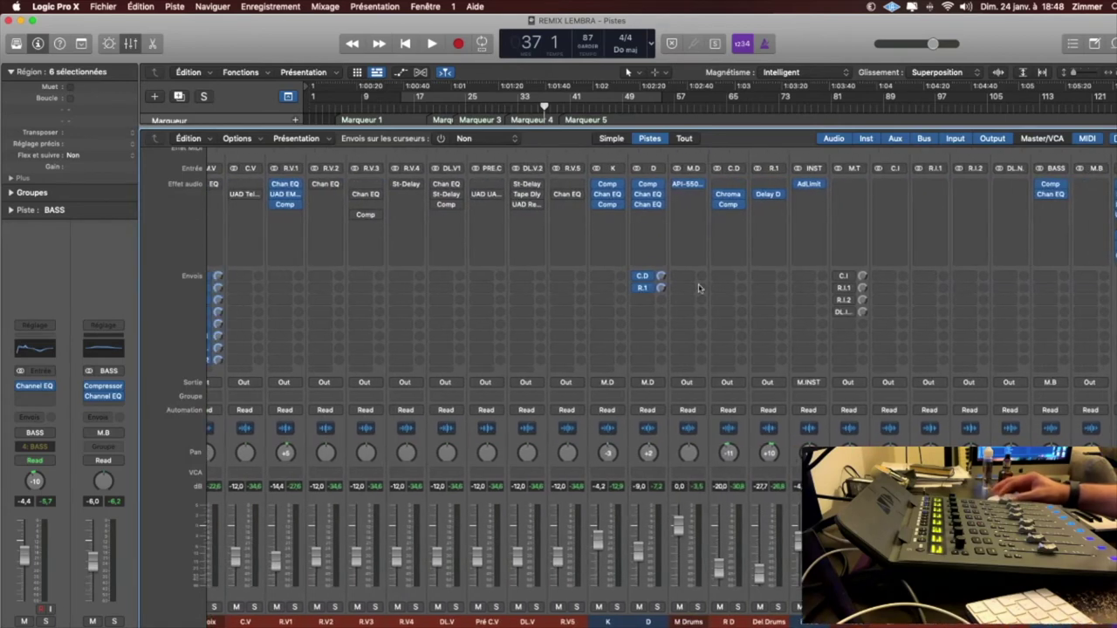
click(1101, 187)
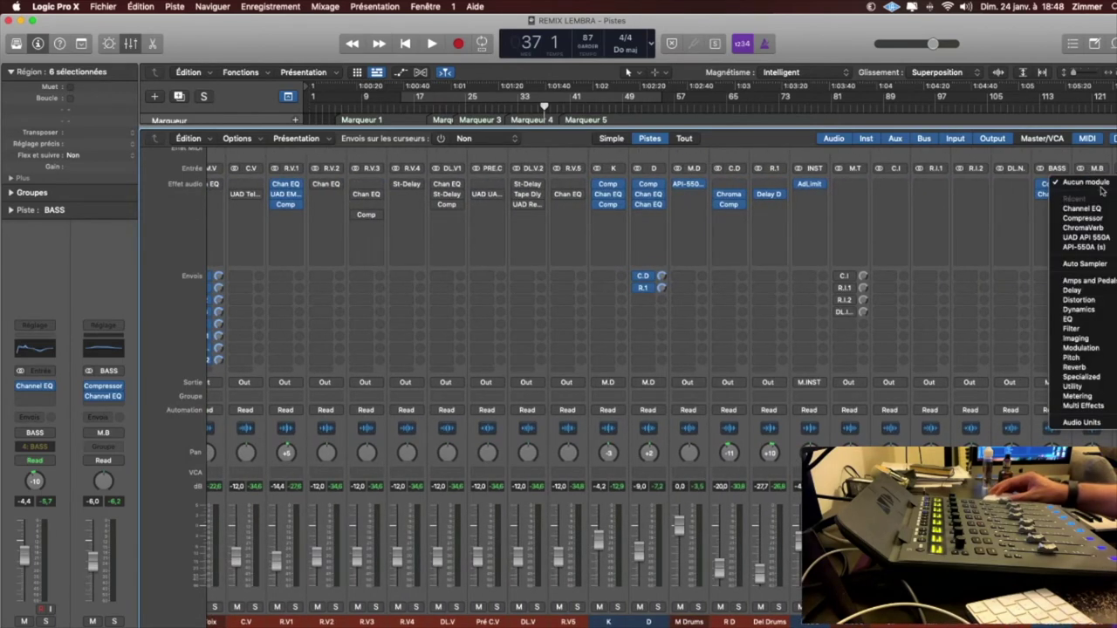
mouse_move(1100, 423)
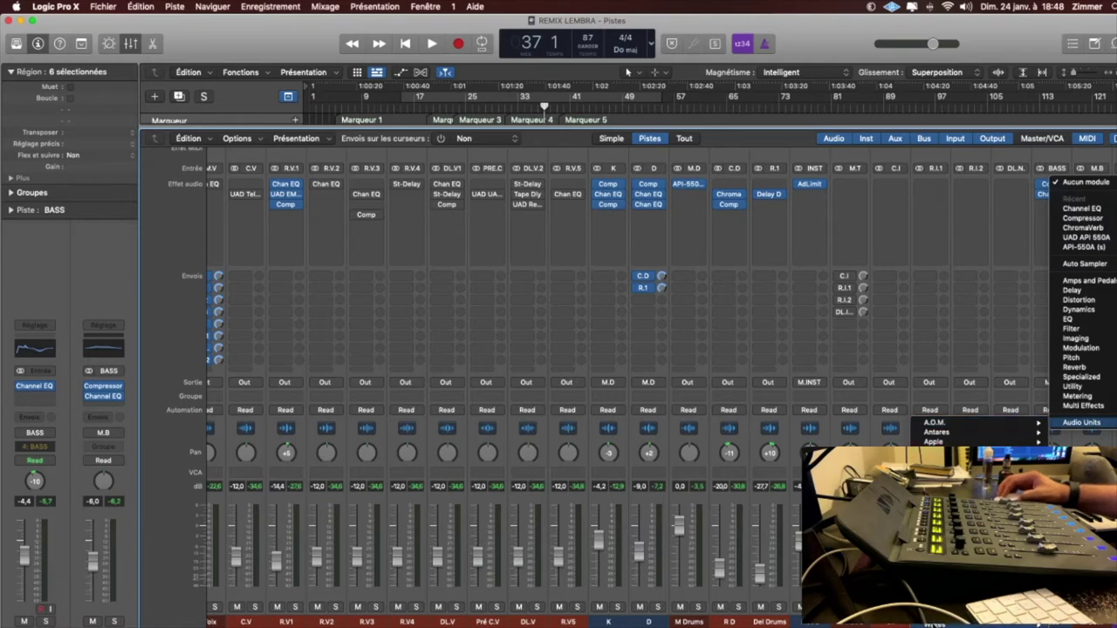
mouse_move(936, 625)
mouse_move(836, 282)
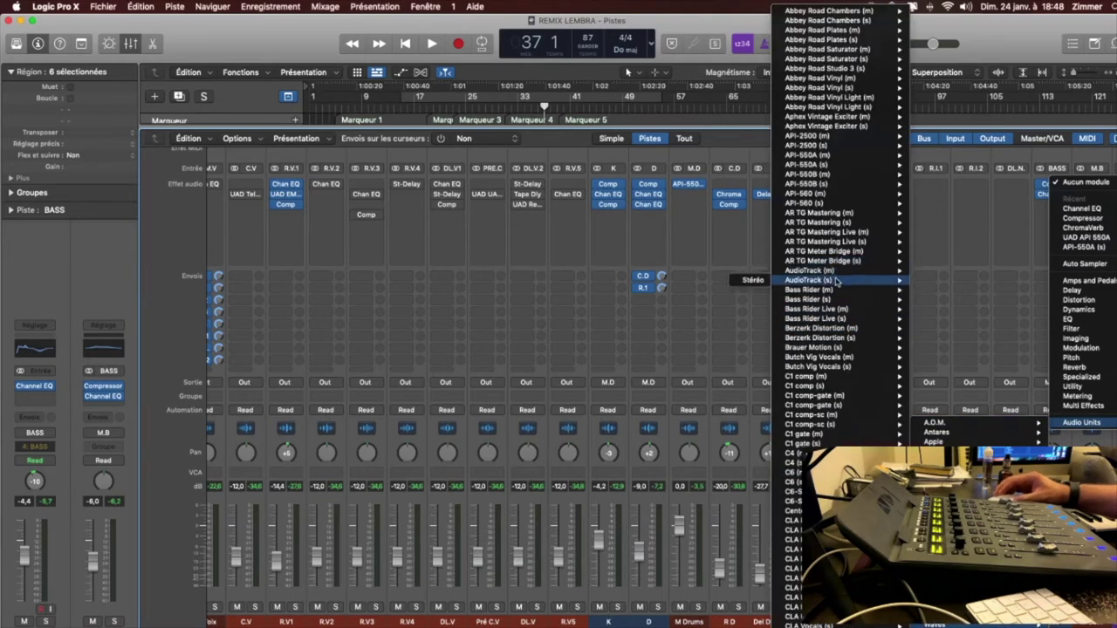
scroll(835, 281, down, 5)
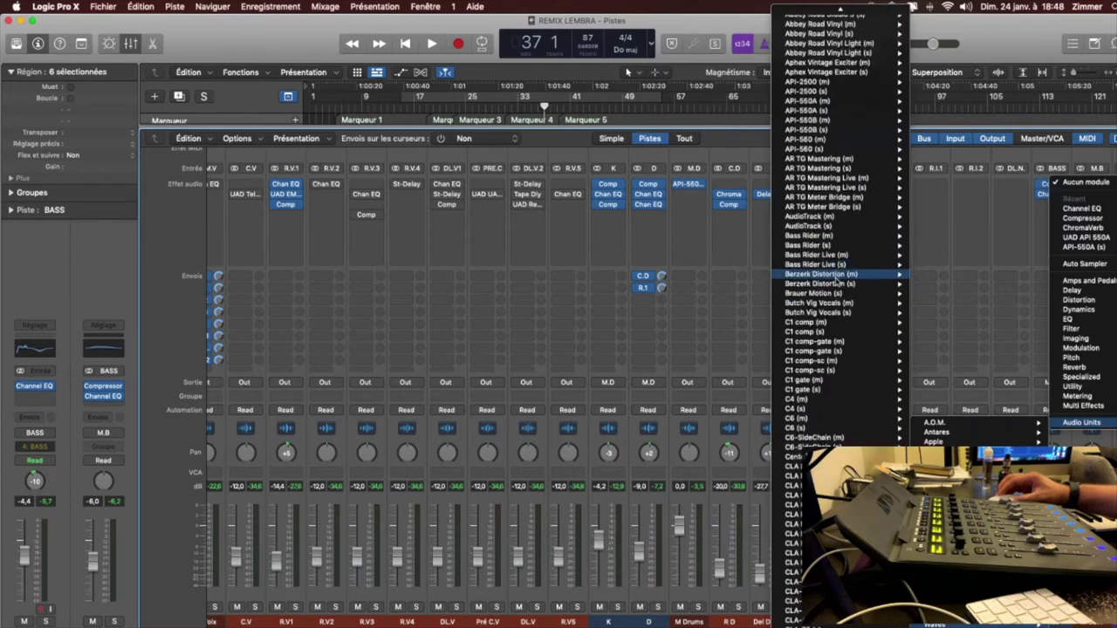
scroll(840, 281, down, 3)
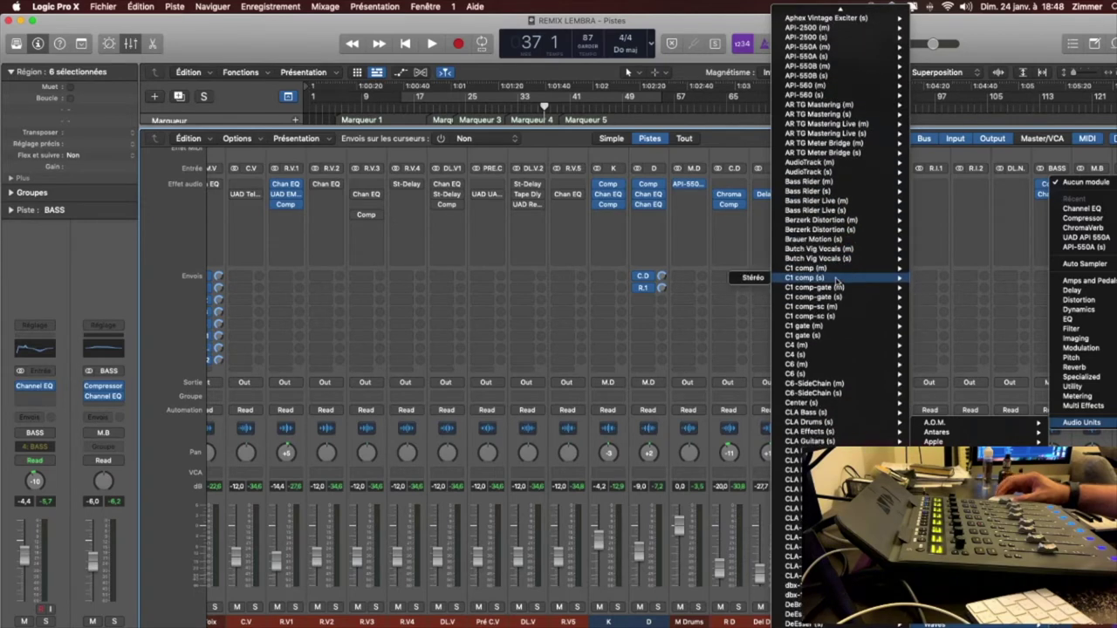
scroll(835, 281, down, 3)
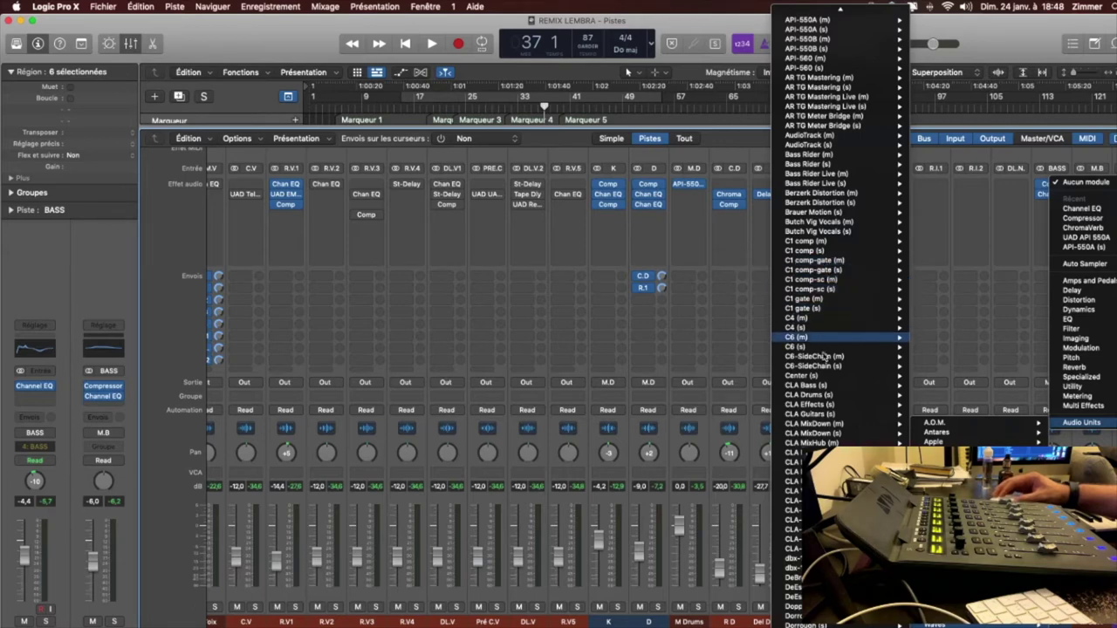
mouse_move(827, 357)
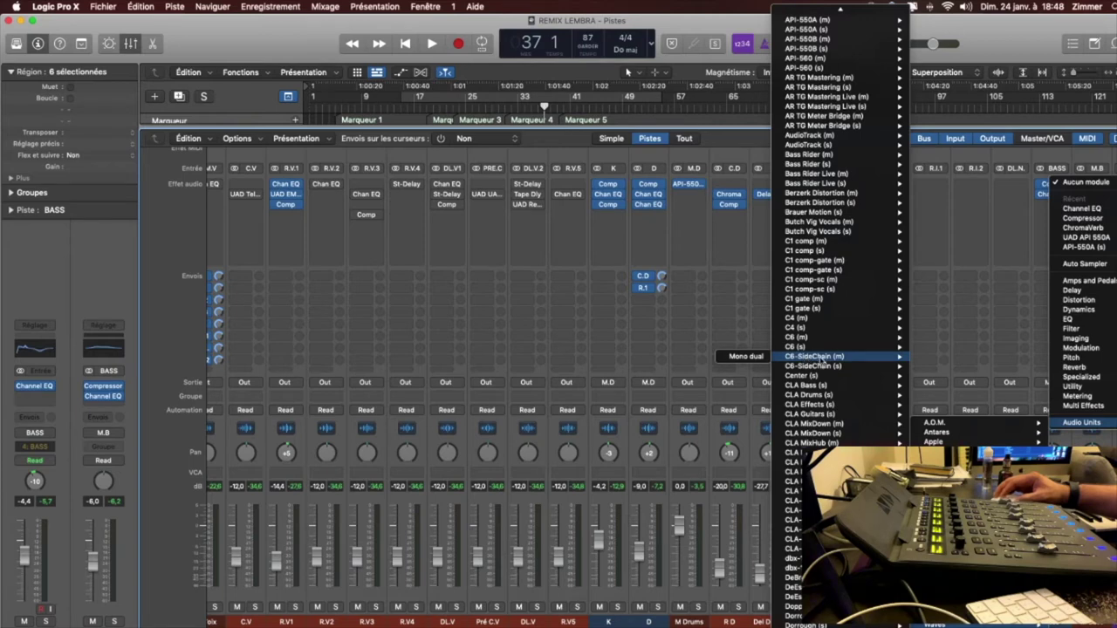
scroll(820, 371, down, 1)
click(826, 377)
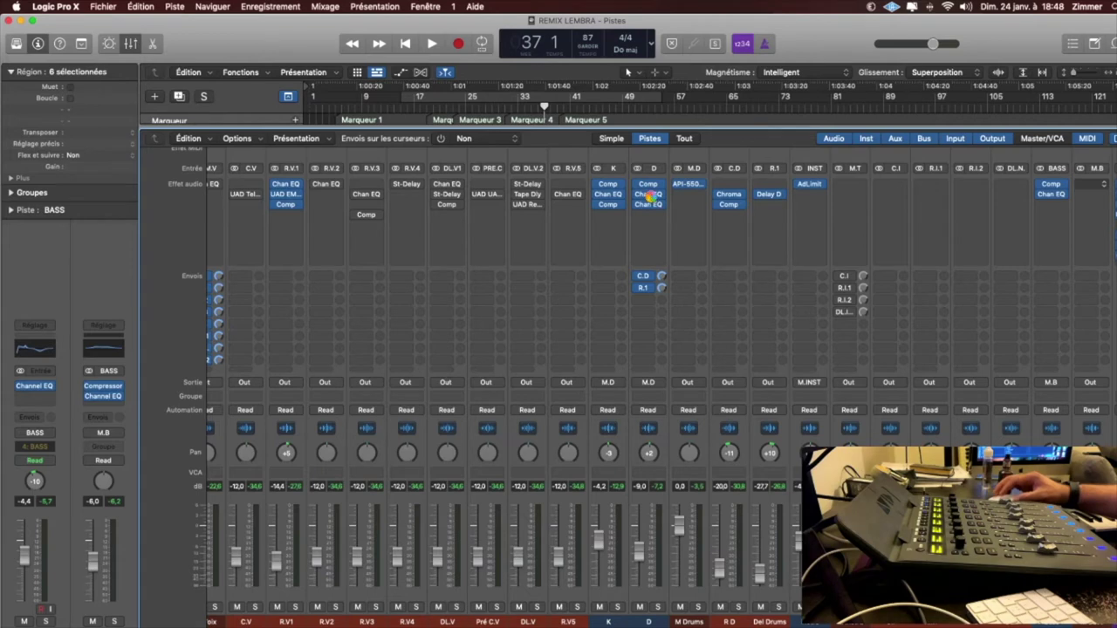
Load the Start Me Up factory preset in CLA Bass and play the song with the M.B channel soloed.
click(753, 222)
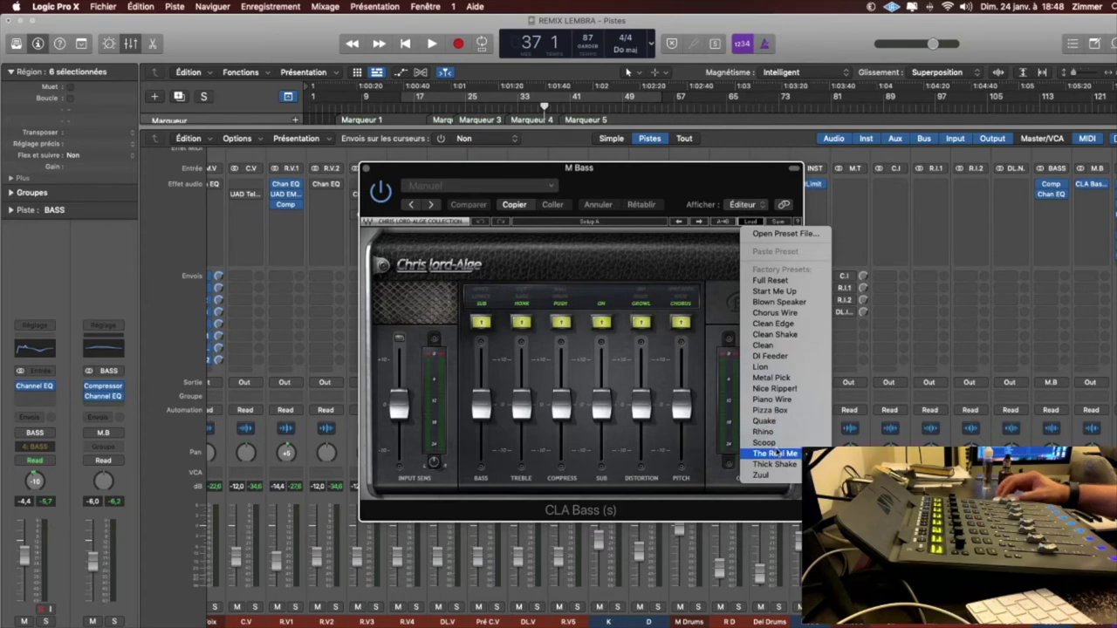
click(774, 292)
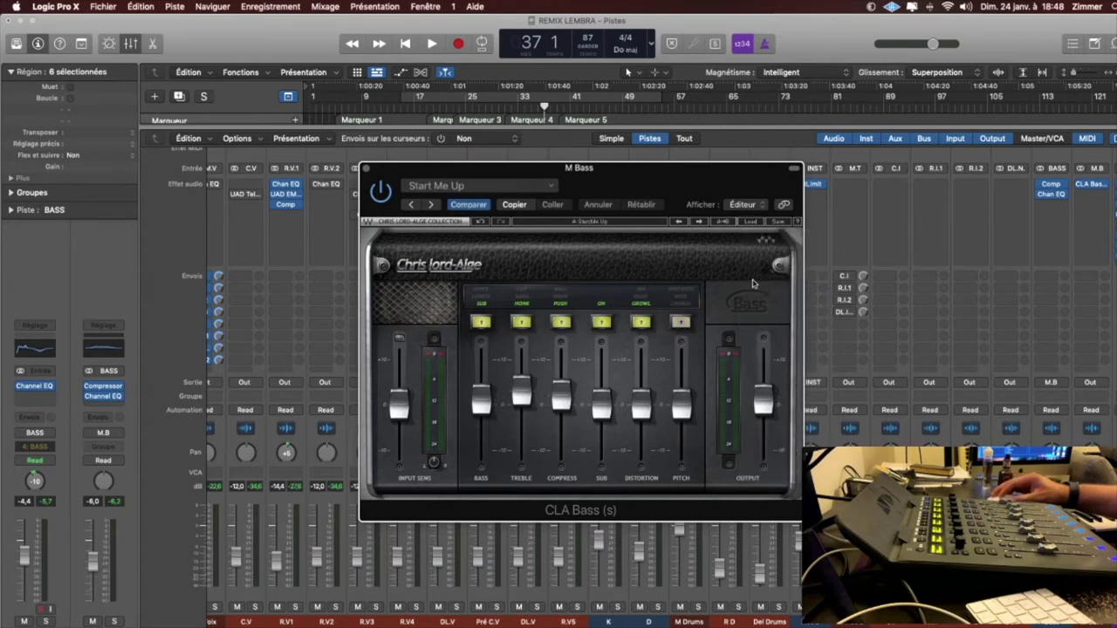
key(space)
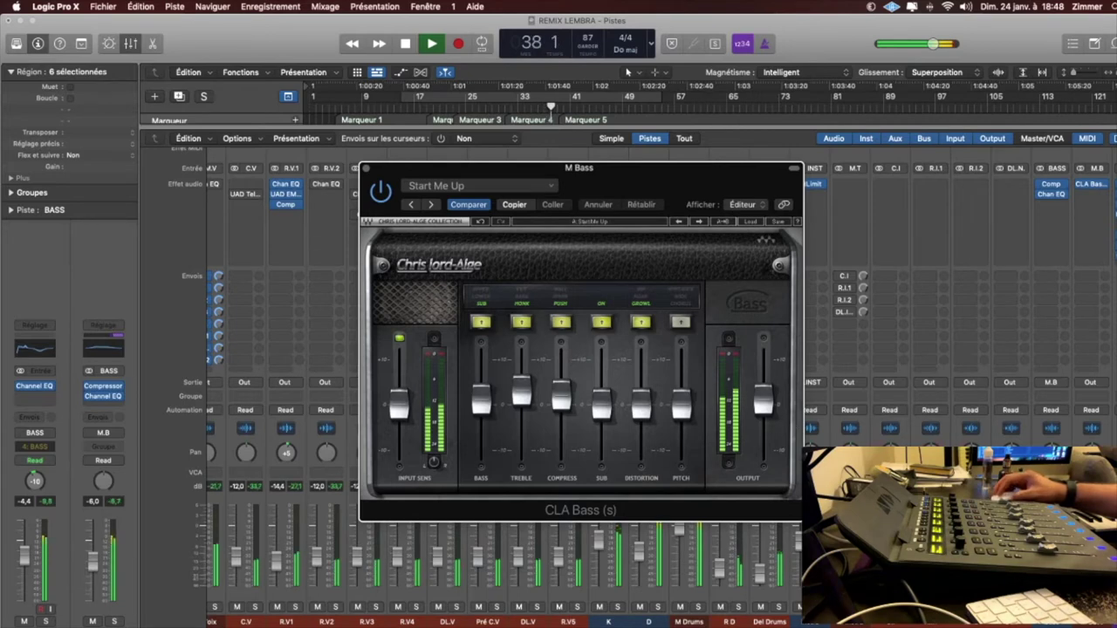
click(1099, 607)
mouse_move(1080, 186)
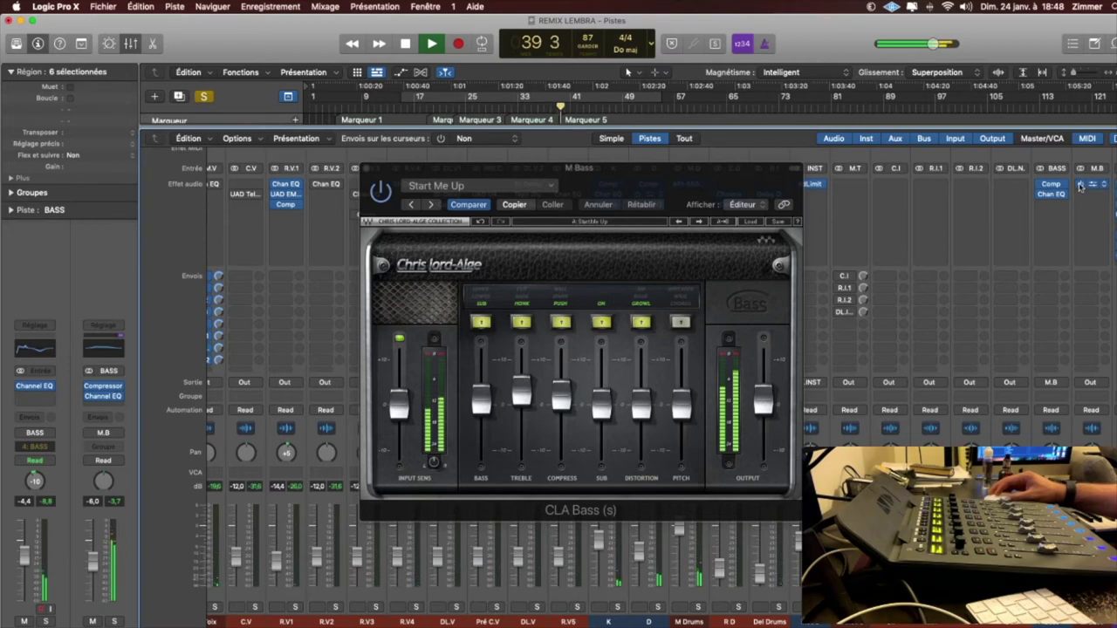
Audition the CLA Bass presets Blown Speaker, Chorus Wire, Clean Edge and Clean Shake, keep Clean Shake and return to the full mix.
click(699, 222)
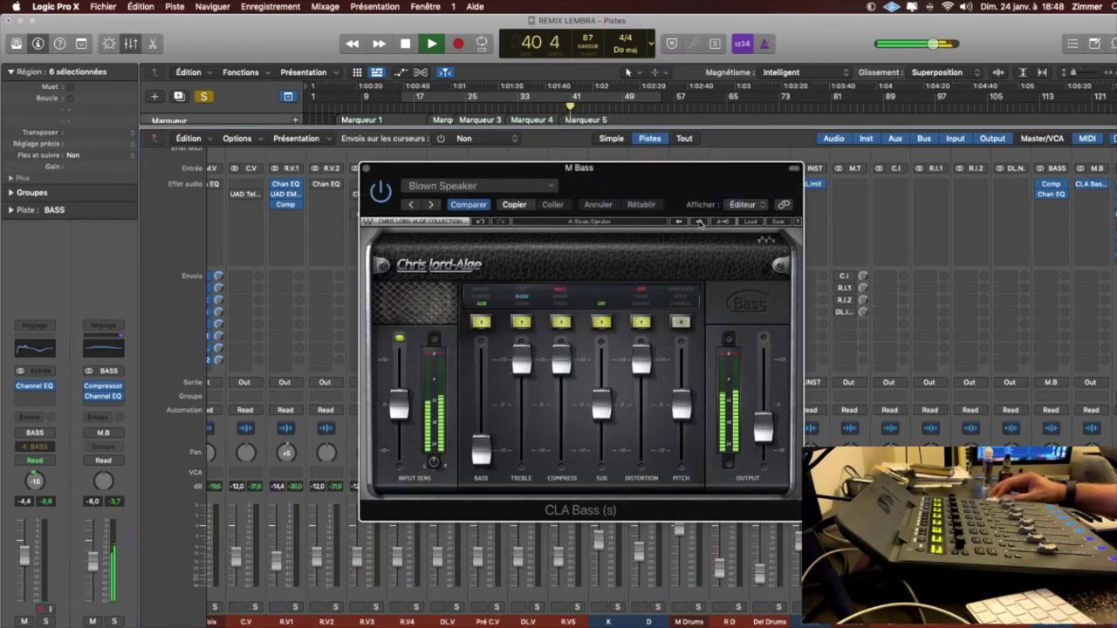
click(699, 222)
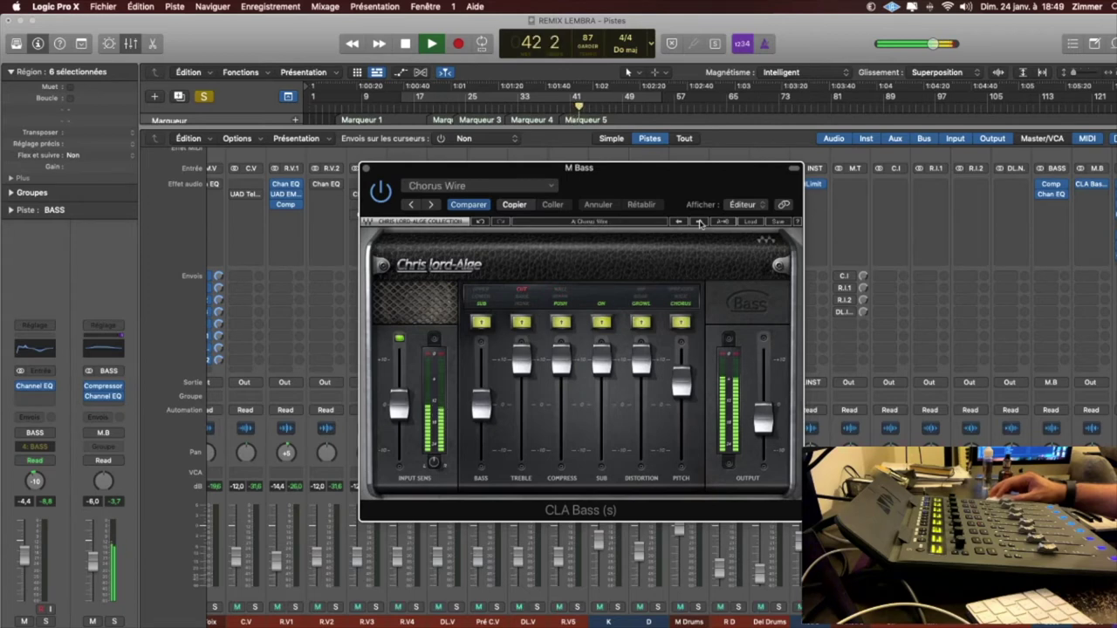
click(699, 222)
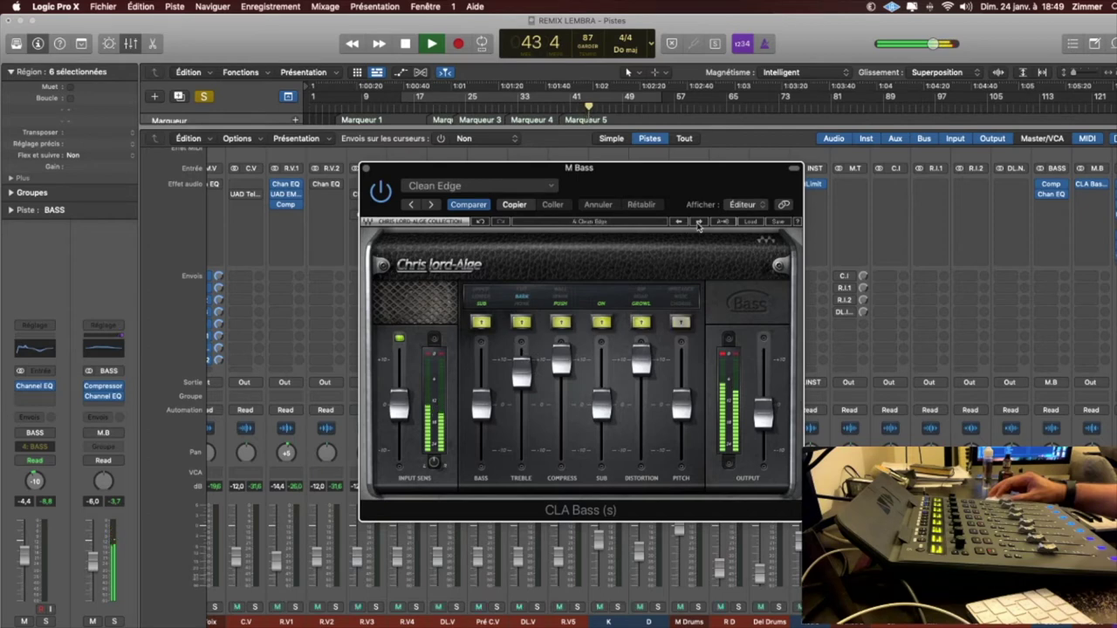
click(698, 223)
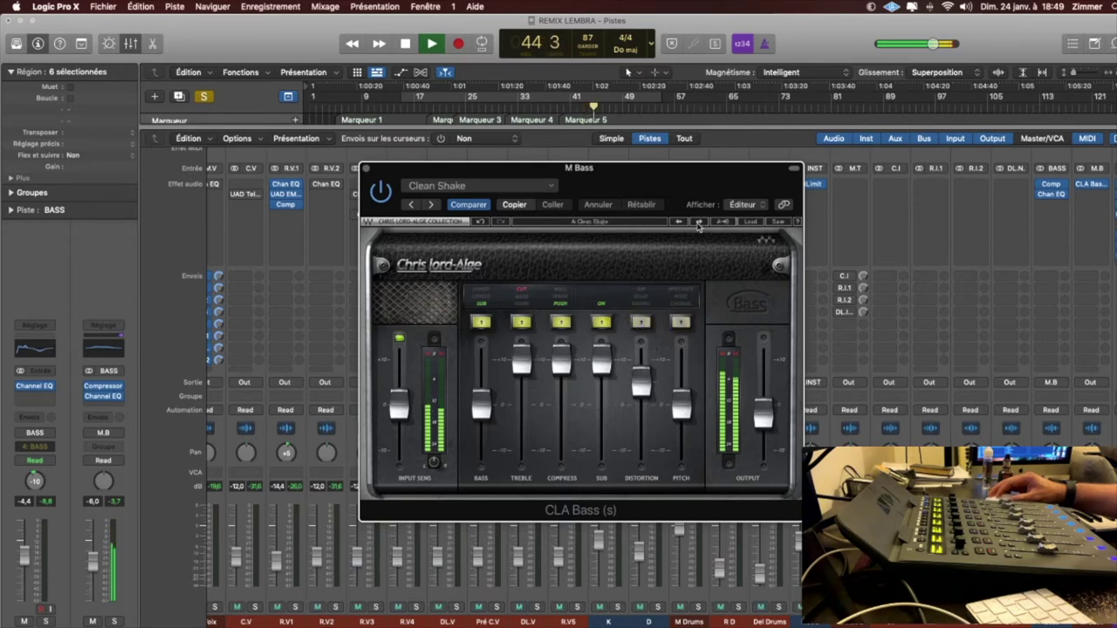
key(super+w)
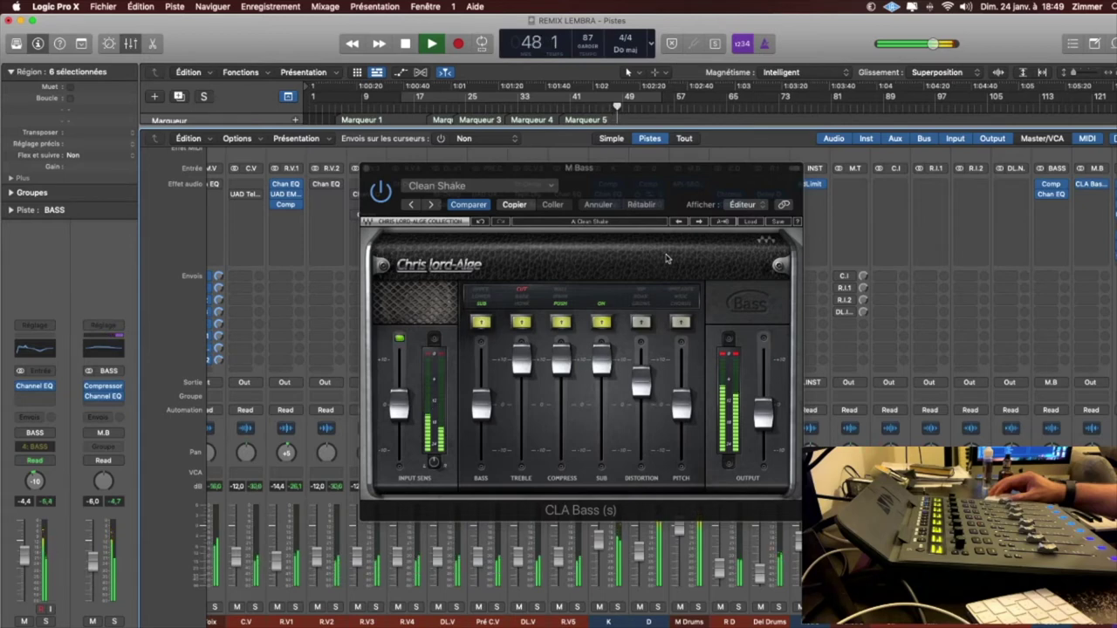
Move the CLA Bass window aside in the arrangement and play the song from the two BASS PLUK1 regions of Marqueur 5.
key(x)
drag(686, 187, 1010, 188)
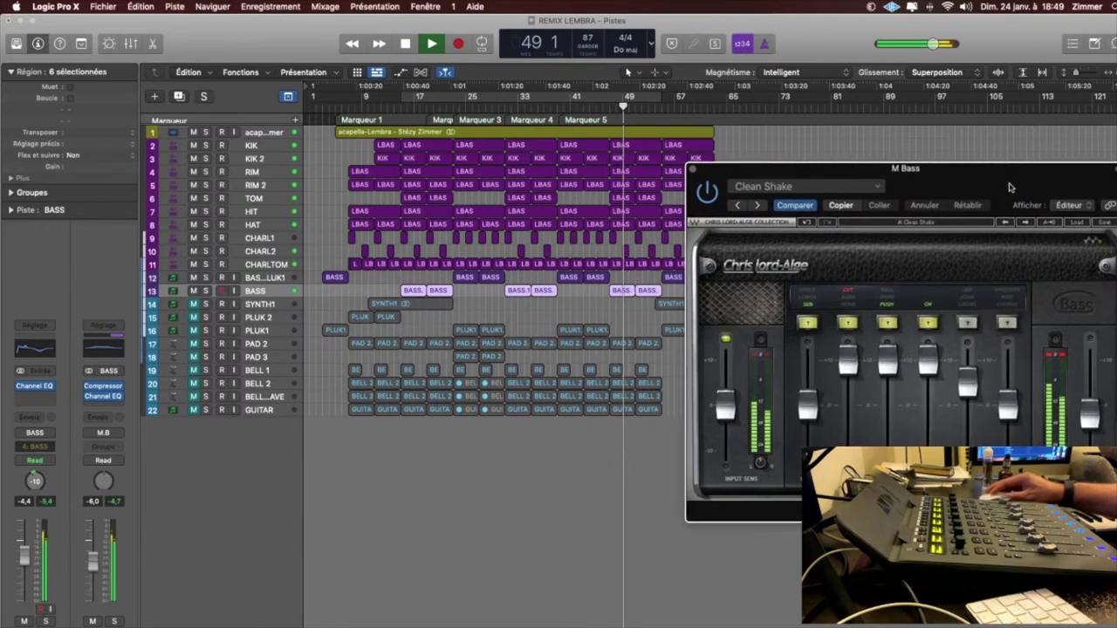
click(563, 281)
shift+click(595, 281)
key(shift+space)
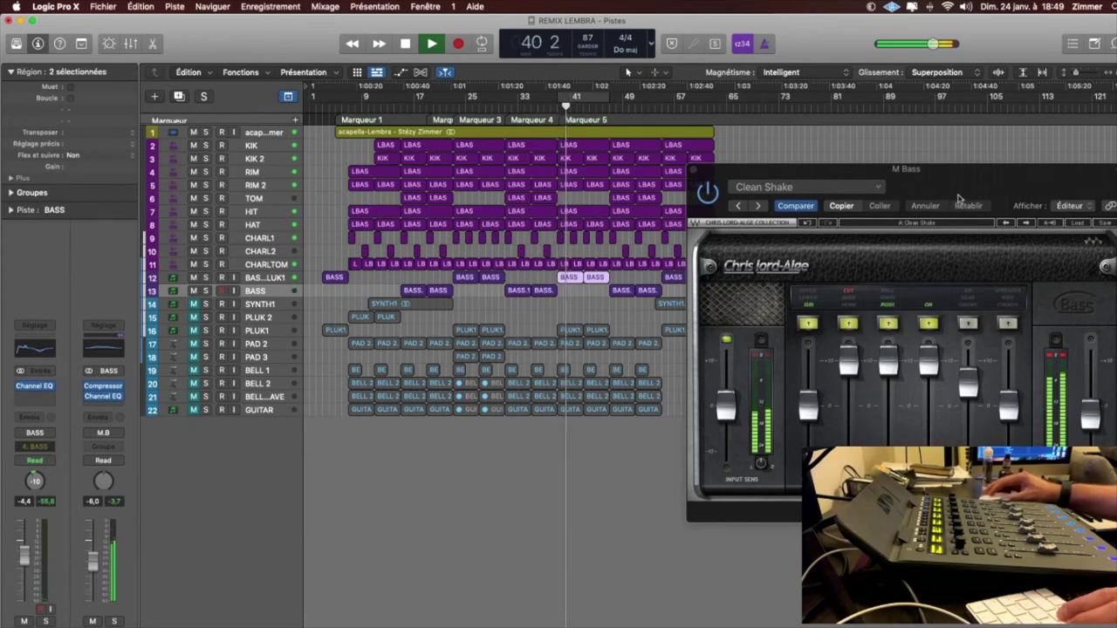
Compare the bass with CLA Bass bypassed and active, playing BASS PLUK1 and continuing from the BASS regions after it, then stop playback.
key(space)
click(713, 199)
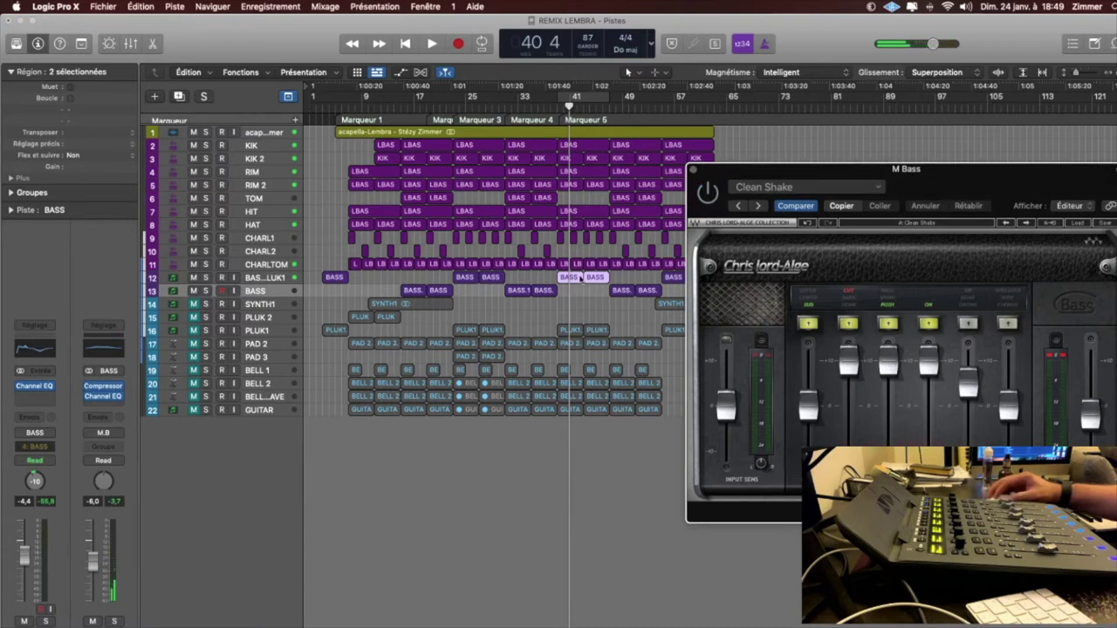
key(space)
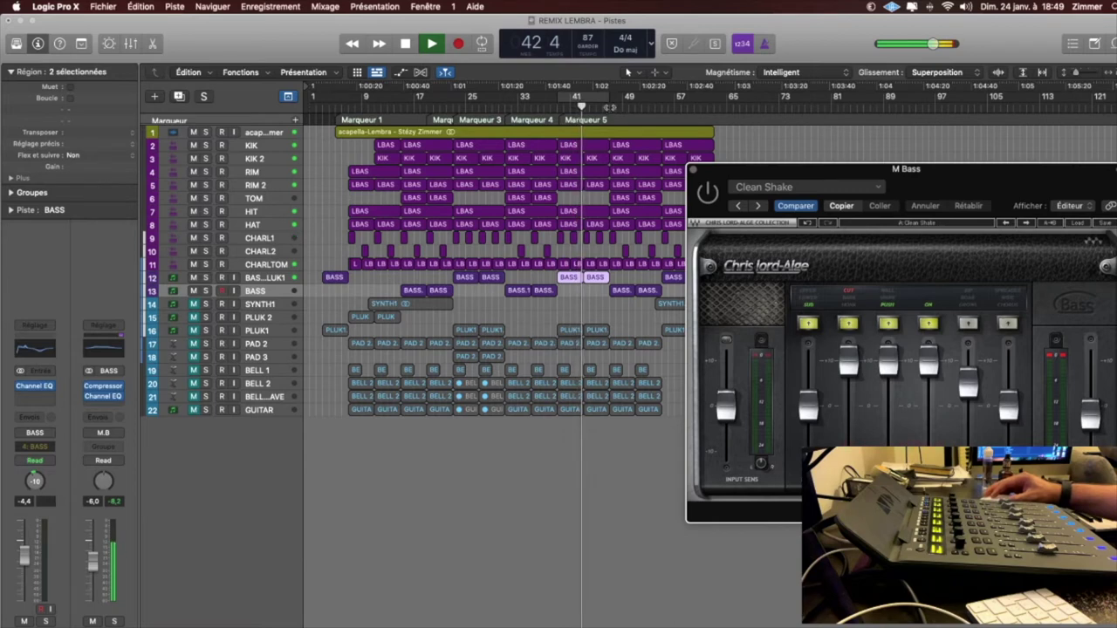
click(609, 107)
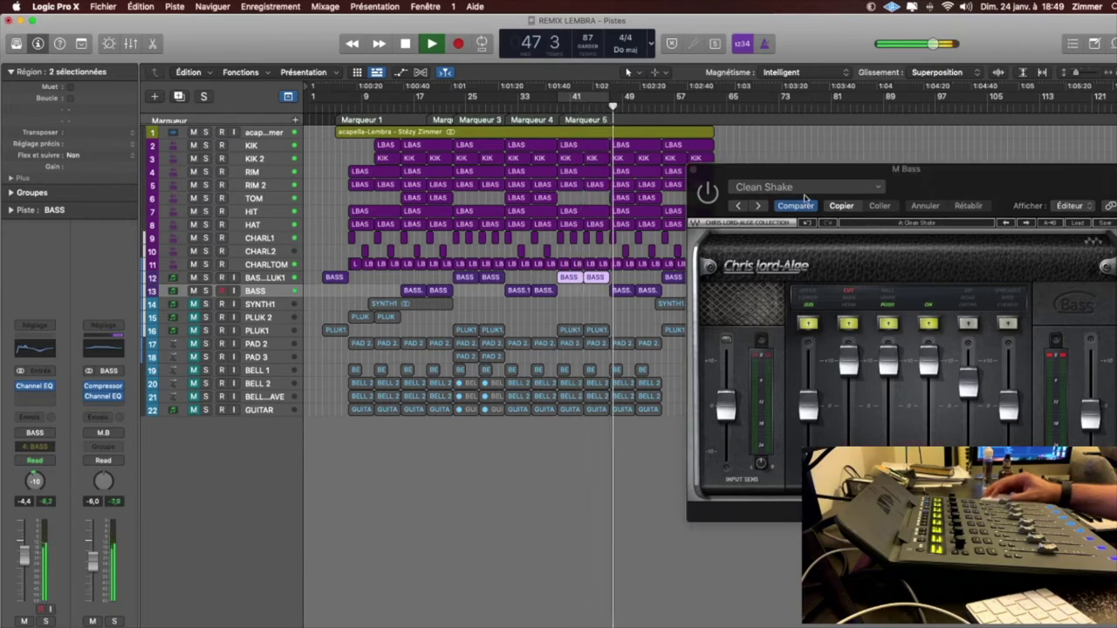
click(705, 194)
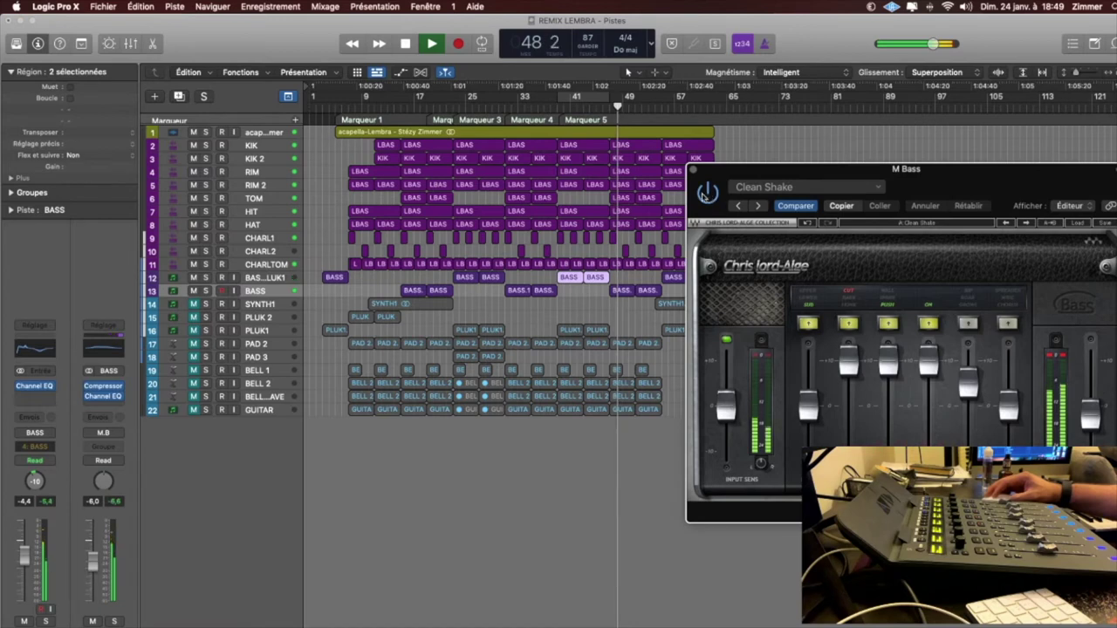
key(space)
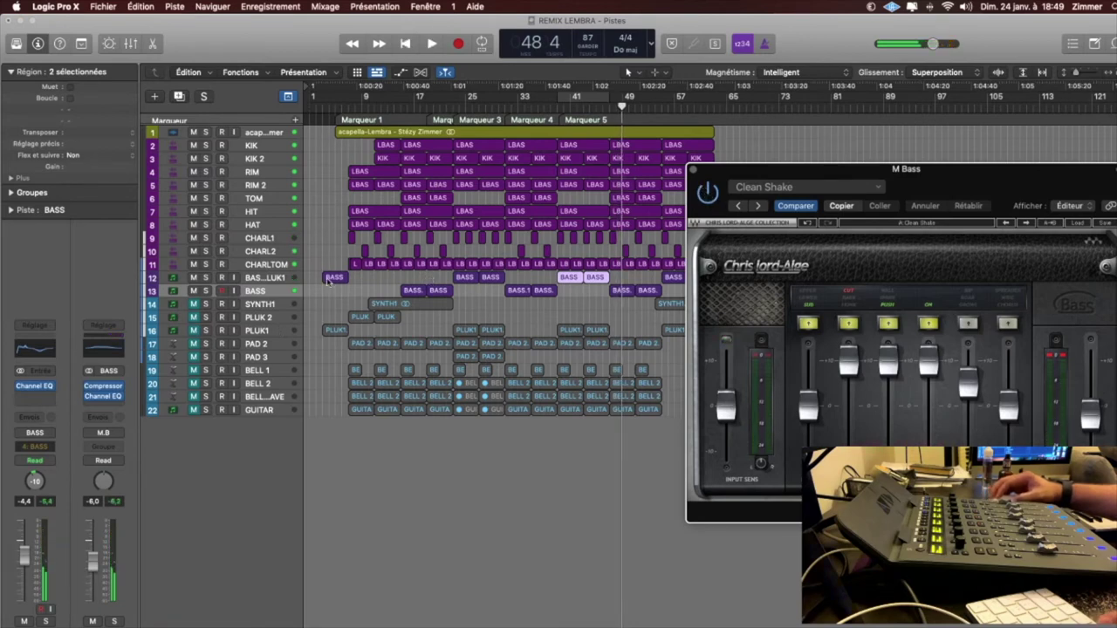
Select the BASS track and replace CLA Bass on the M.B channel with the Waves dbx-160 (s) compressor.
click(290, 290)
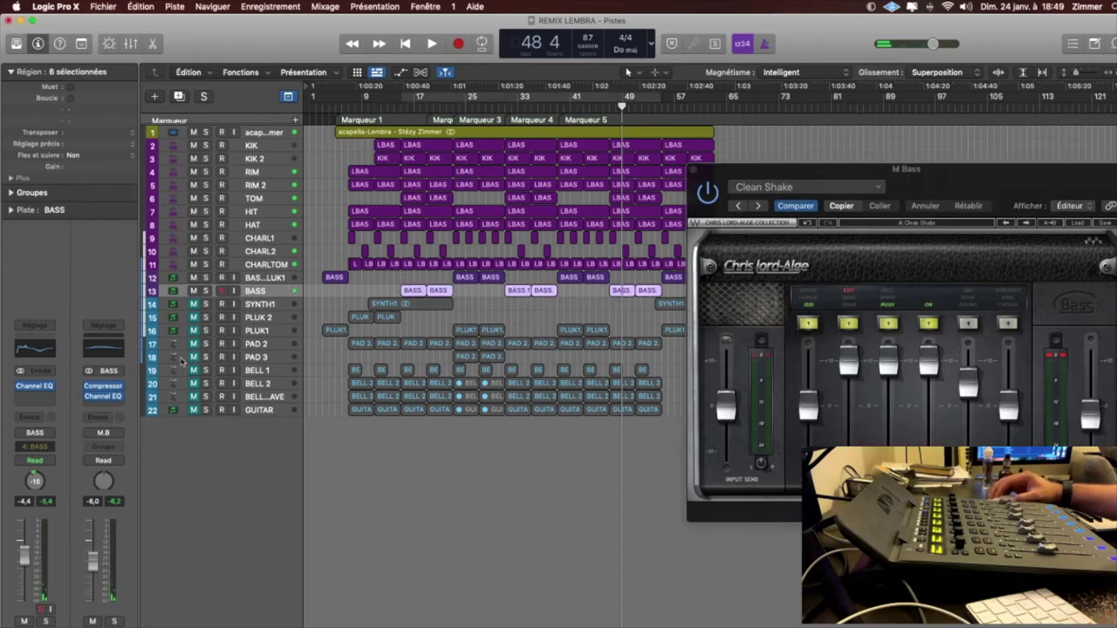
key(x)
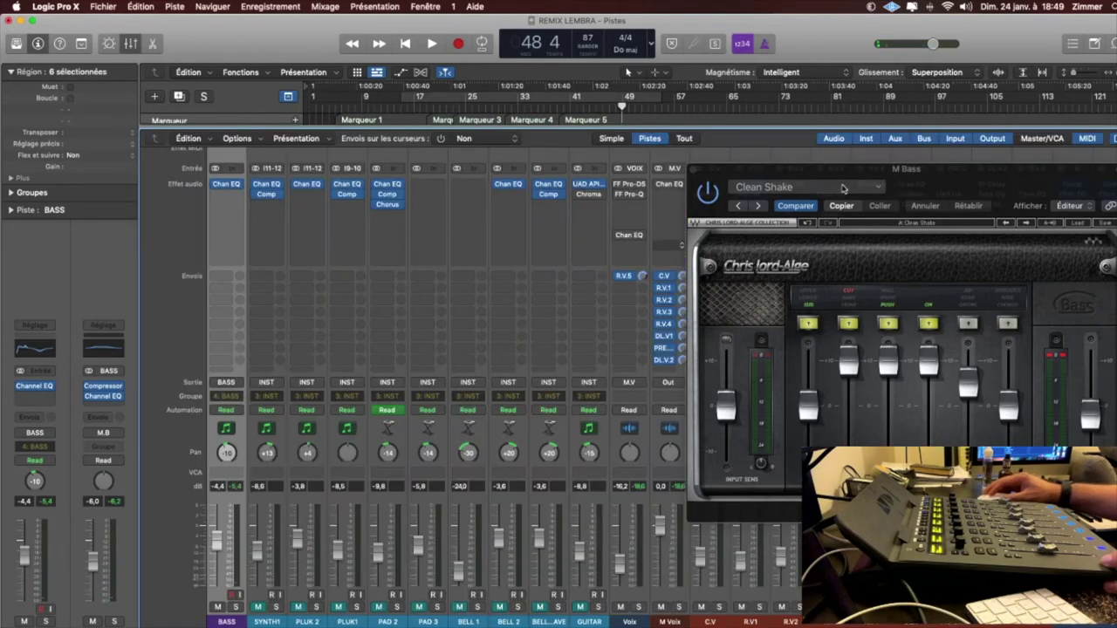
drag(834, 175, 512, 172)
scroll(1028, 221, right, 1)
scroll(1028, 222, right, 10)
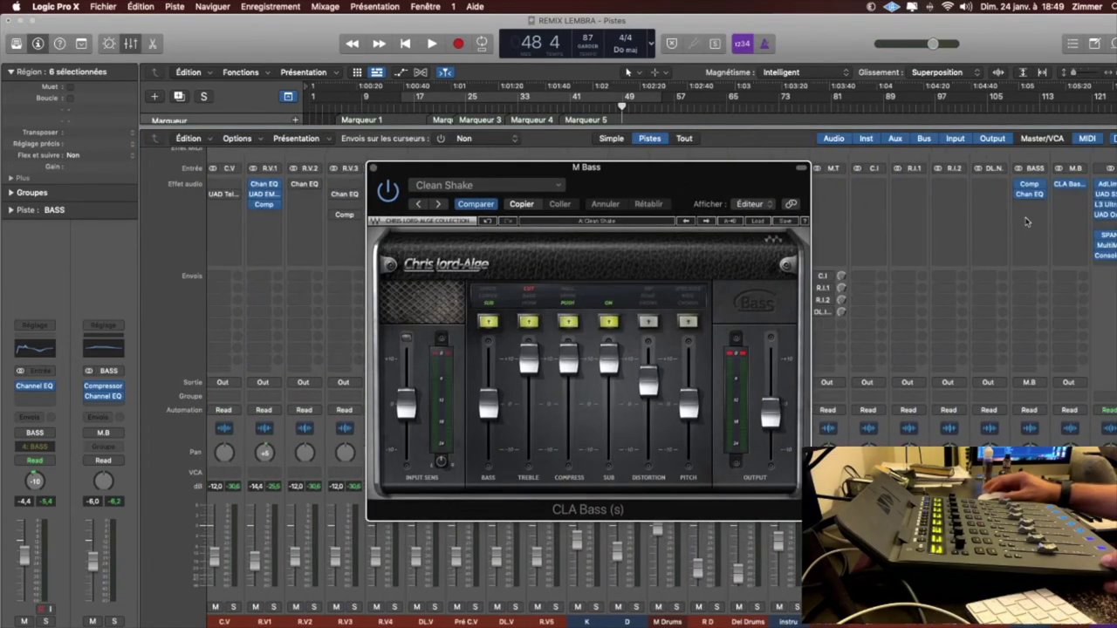
click(1104, 186)
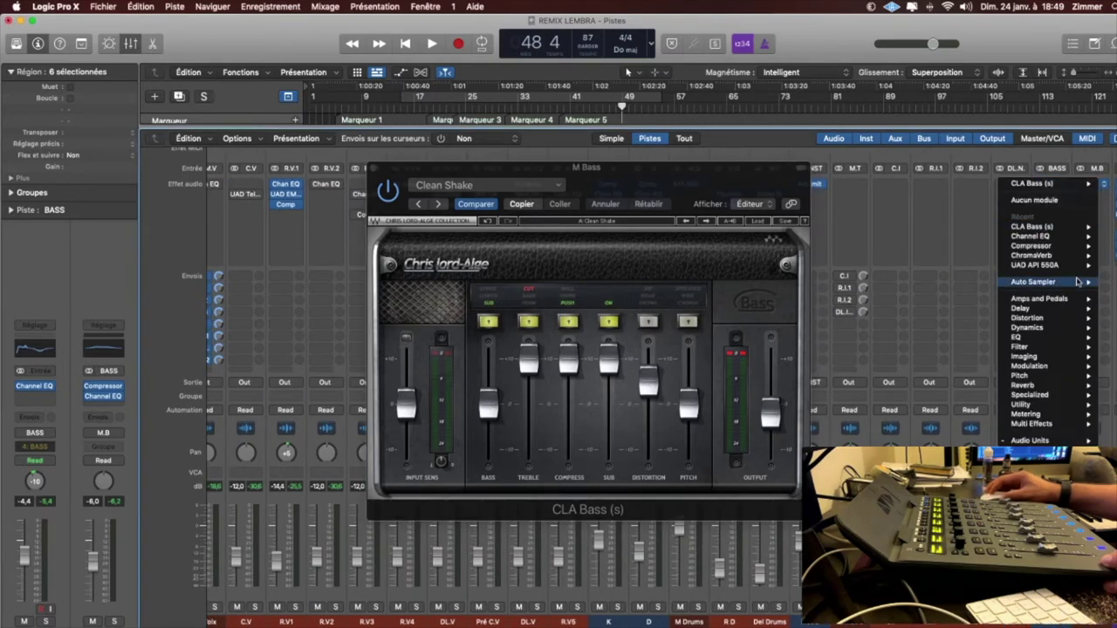
mouse_move(1037, 440)
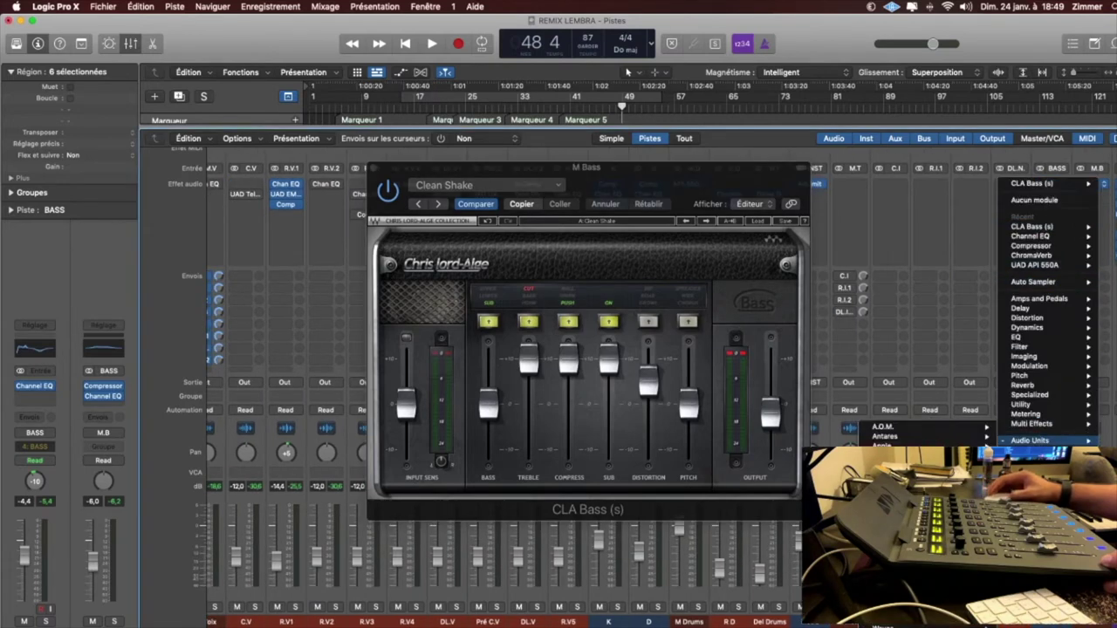
mouse_move(884, 626)
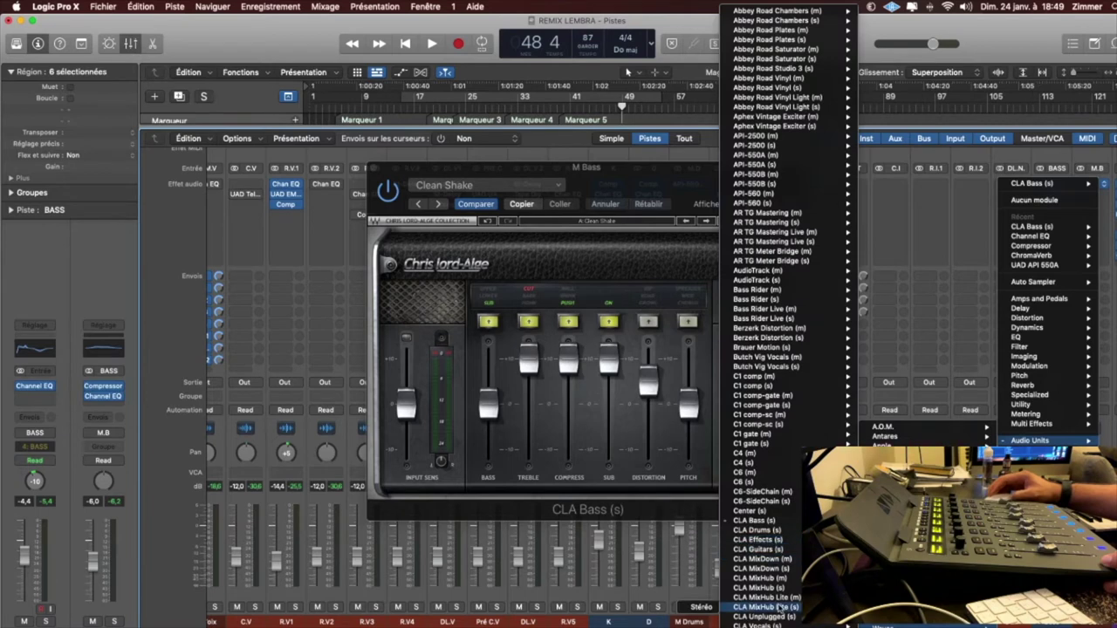
scroll(780, 602, down, 3)
scroll(778, 609, down, 5)
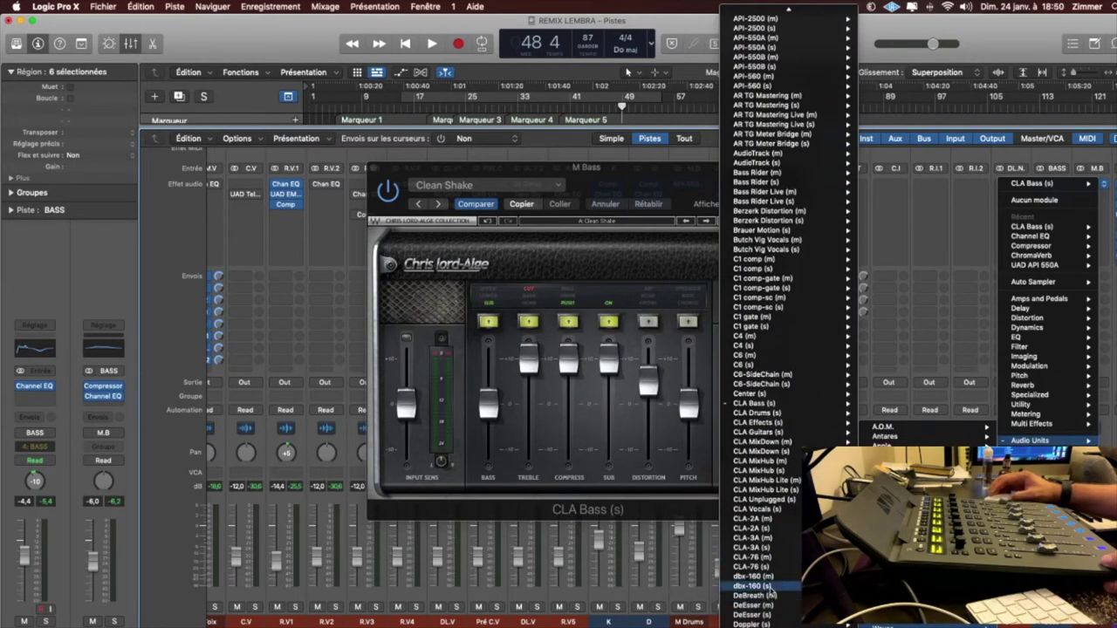
click(766, 586)
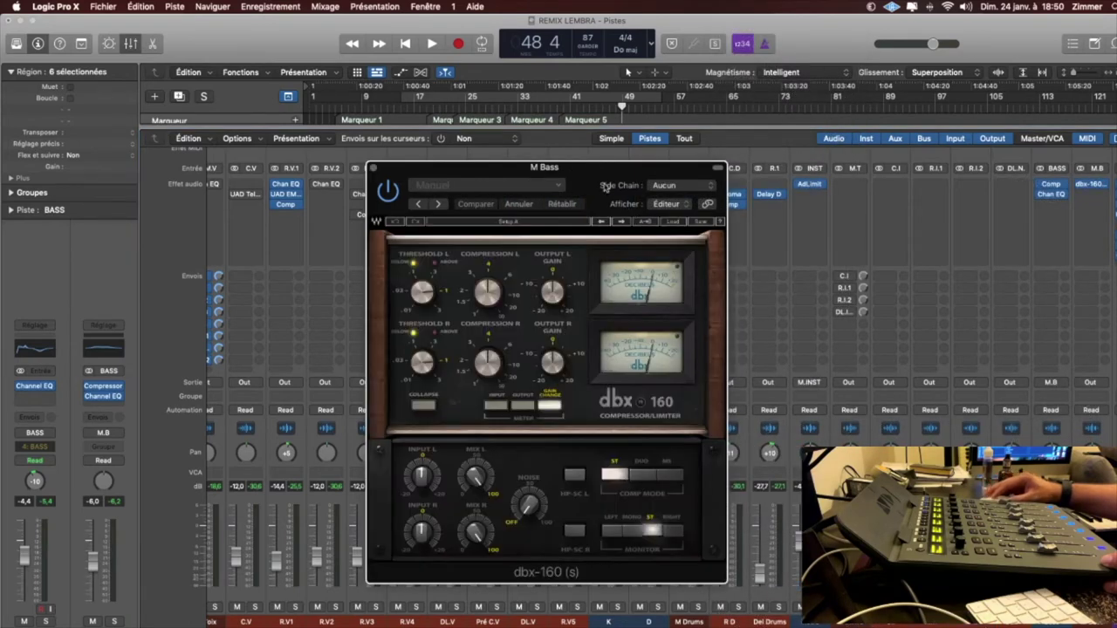
Load the Big Synth factory preset in the dbx-160 on the M.B channel and start playback.
drag(599, 181, 799, 197)
click(871, 239)
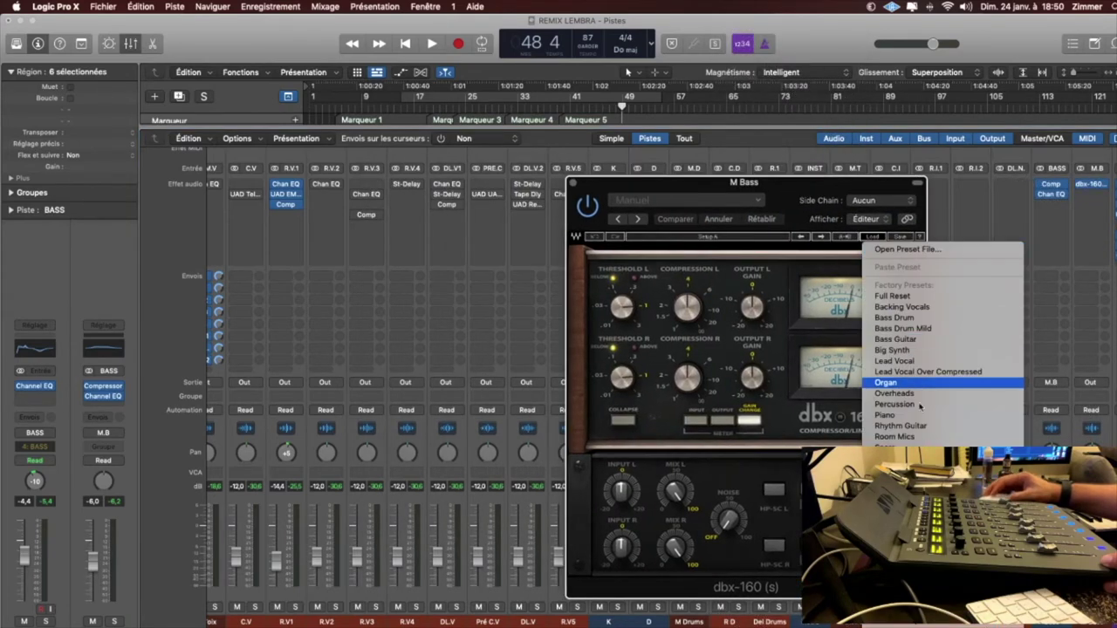
click(919, 351)
key(space)
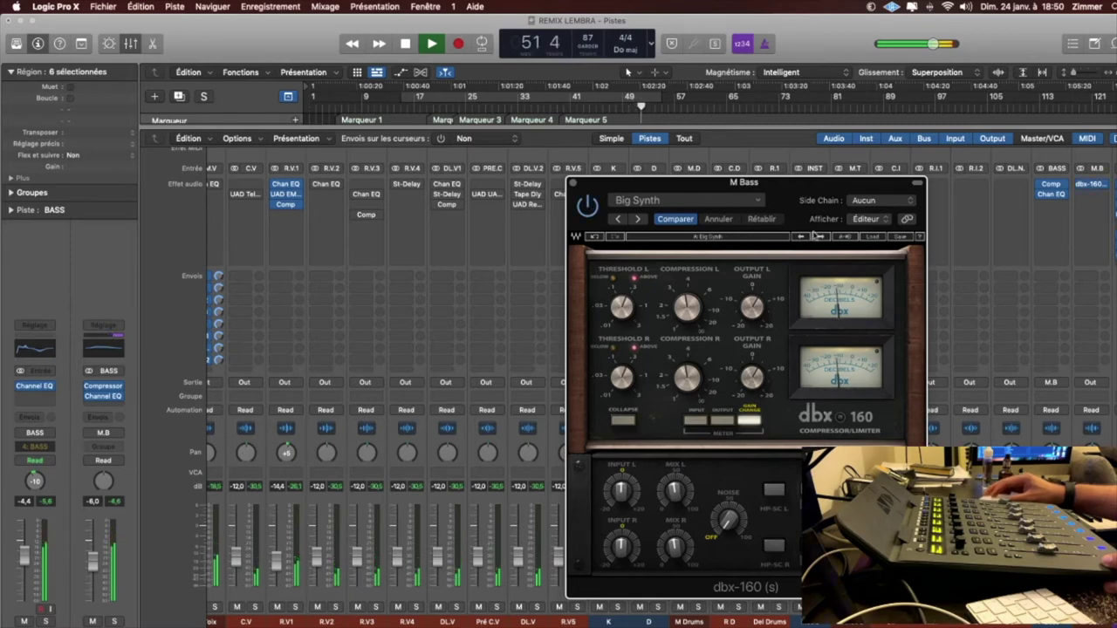
Play from the two BASS PLUK1 regions of Marqueur 5, compare the bass with the dbx-160 bypassed and active, then close it and stop.
key(x)
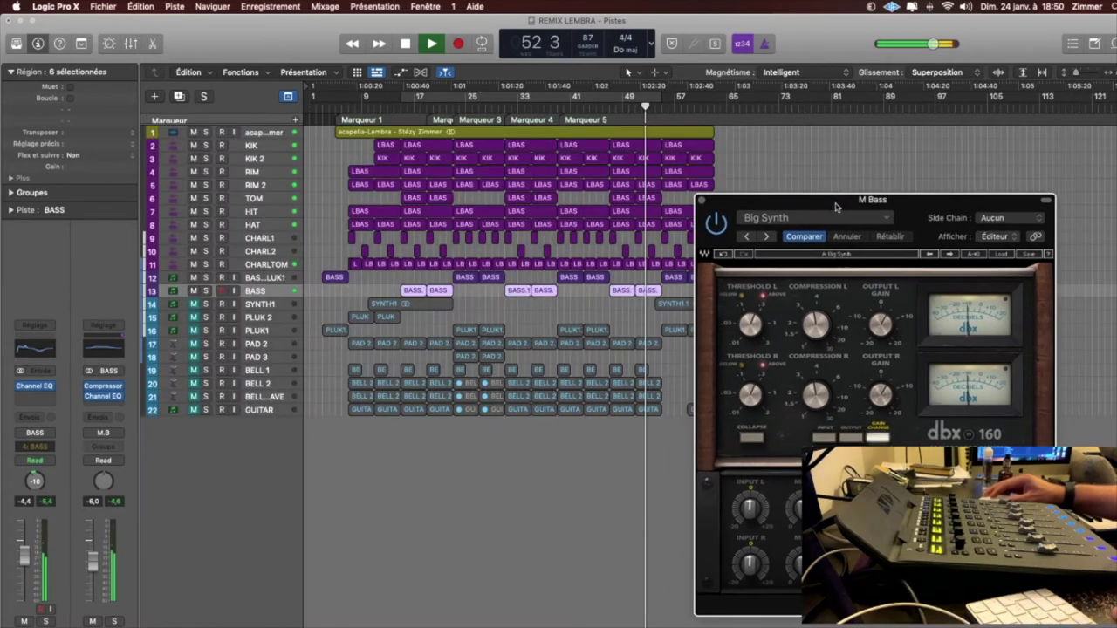
drag(618, 280, 549, 281)
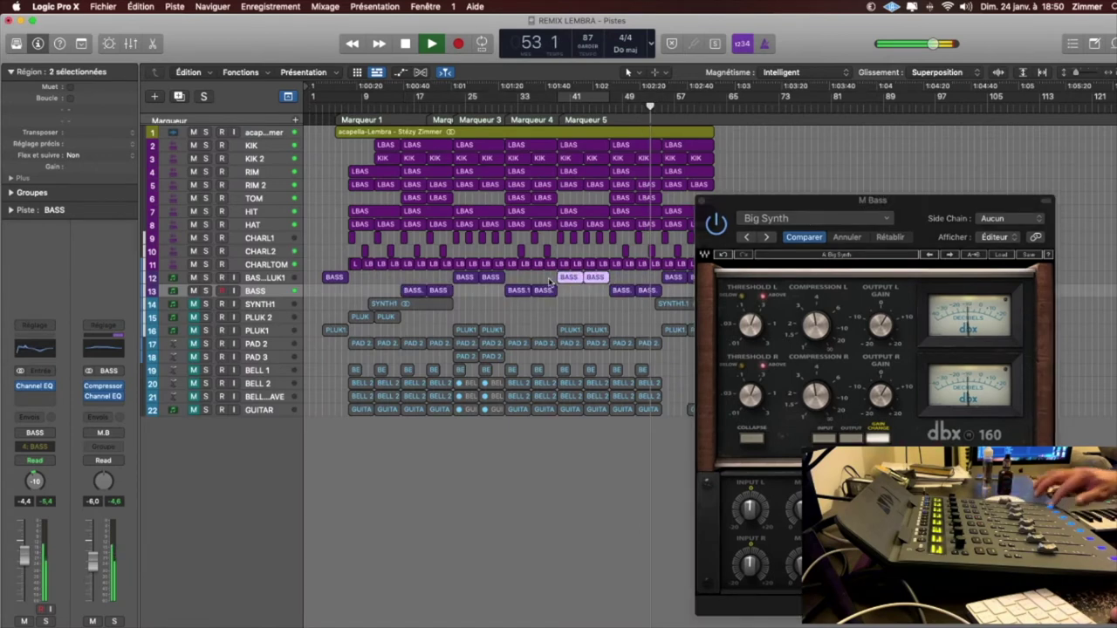
key(shift+space)
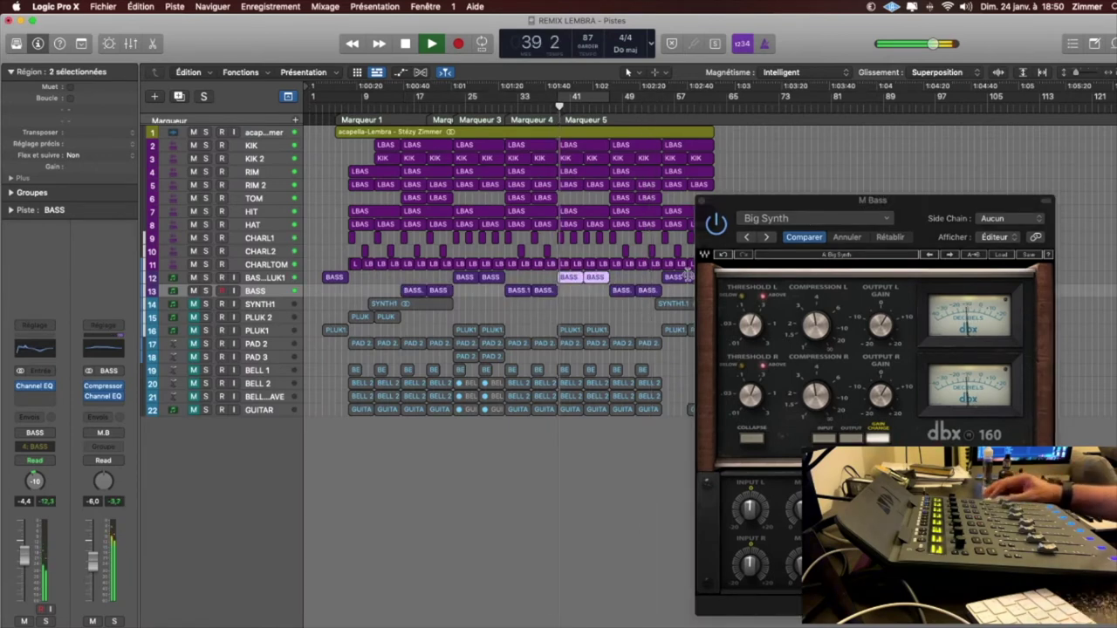
click(719, 226)
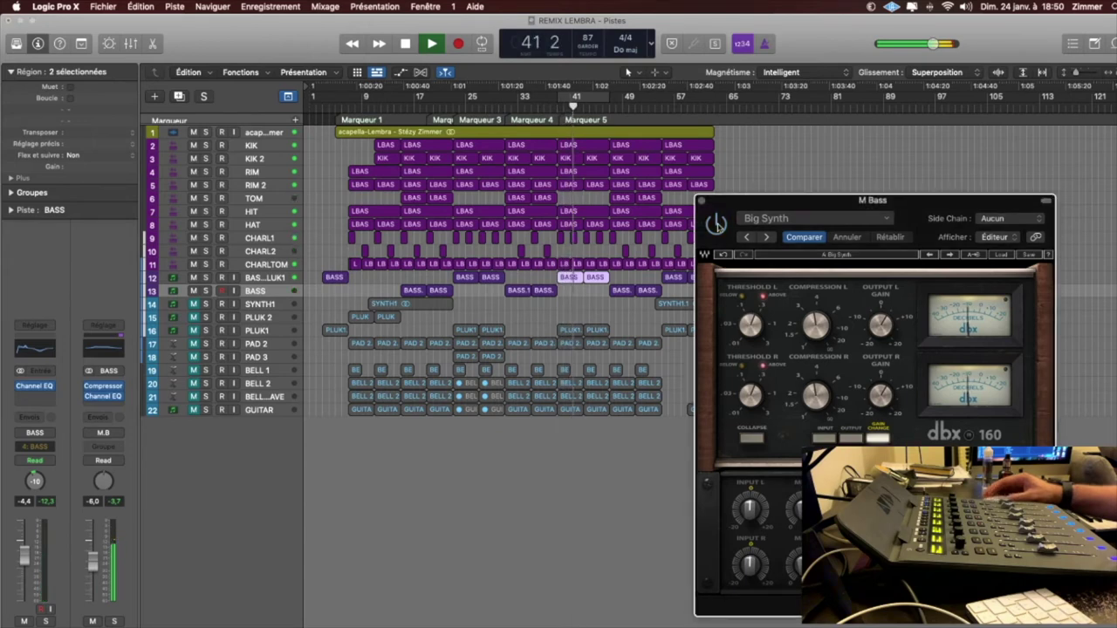
click(719, 226)
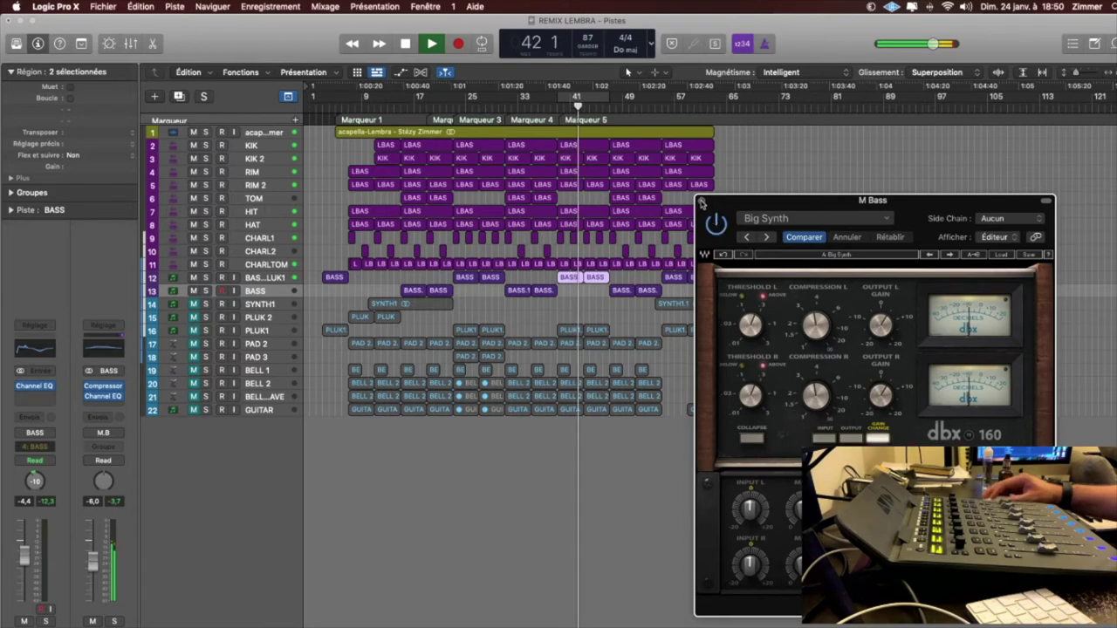
click(701, 201)
key(space)
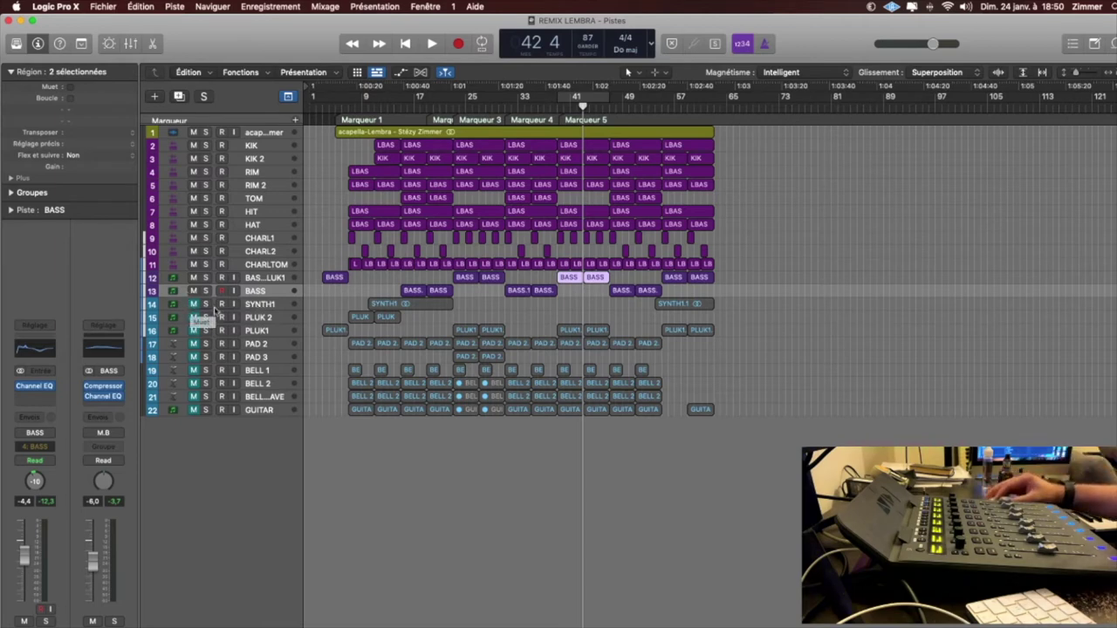
Loop playback over the two BASS regions of Marqueur 4 and unmute the SYNTH1 track.
click(273, 305)
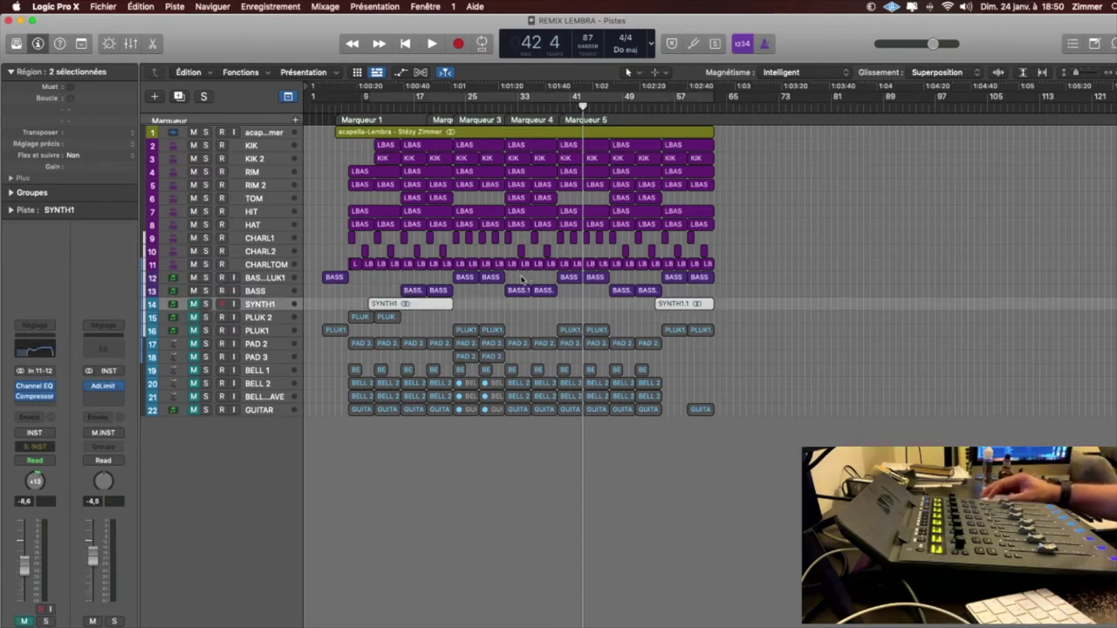
drag(515, 275, 562, 312)
drag(519, 276, 541, 299)
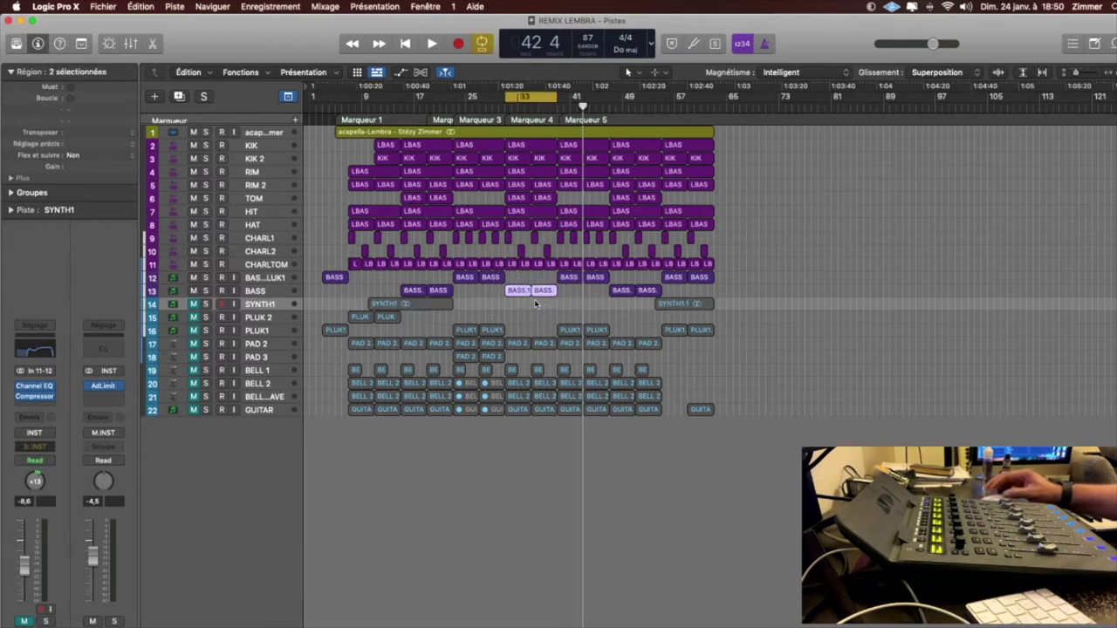
key(space)
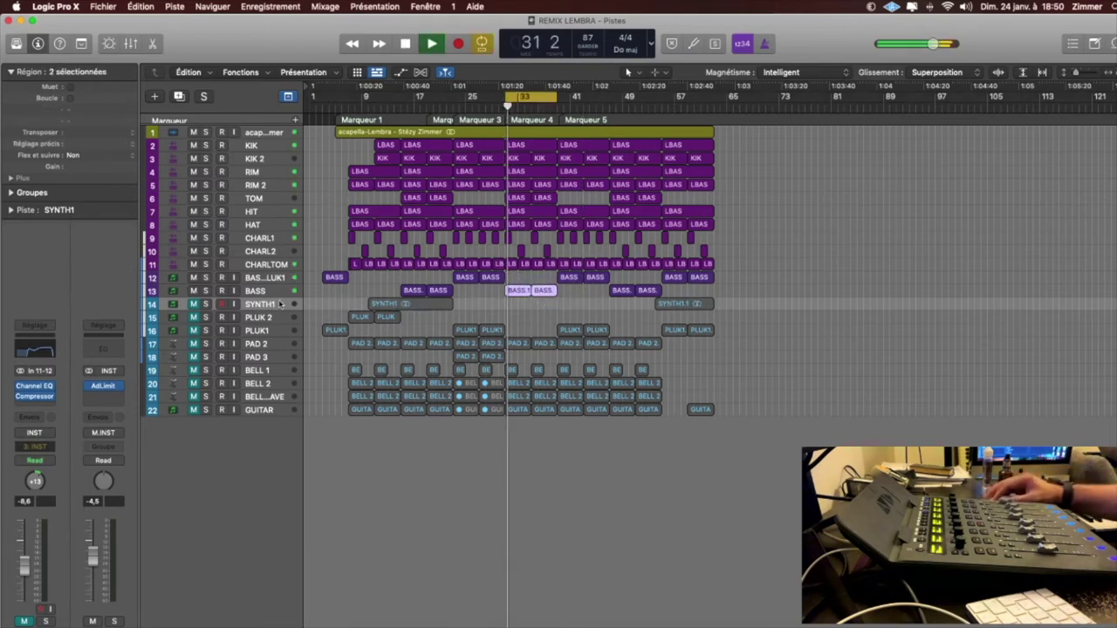
click(280, 302)
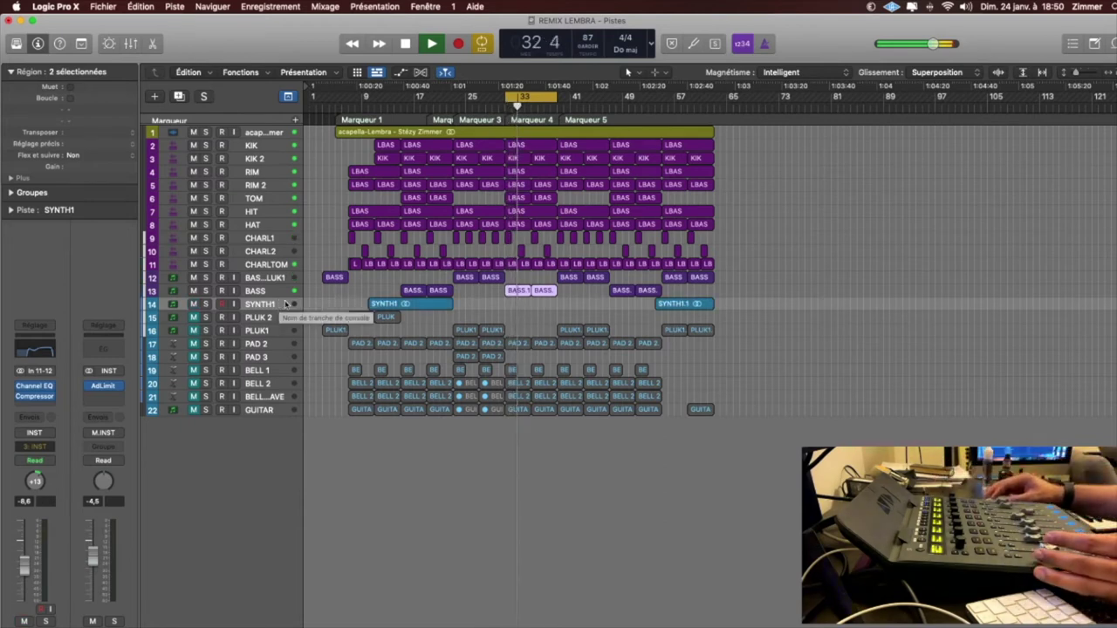
Loop playback over the two PLUK 2 regions of Marqueur 1 and unmute the PLUK 2 track.
click(280, 320)
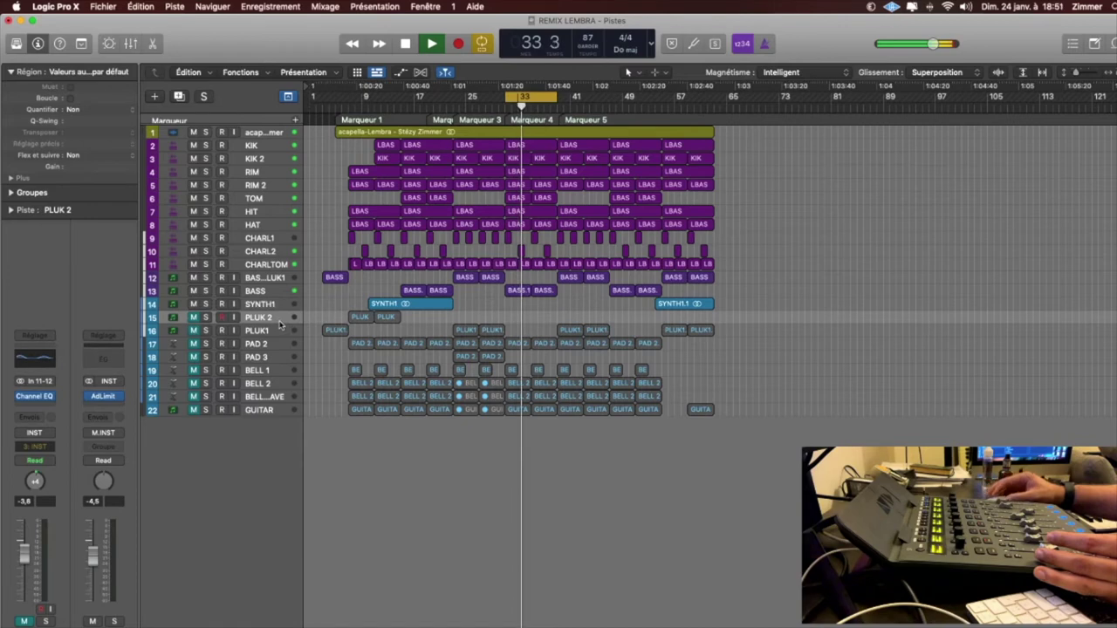
key(super+u)
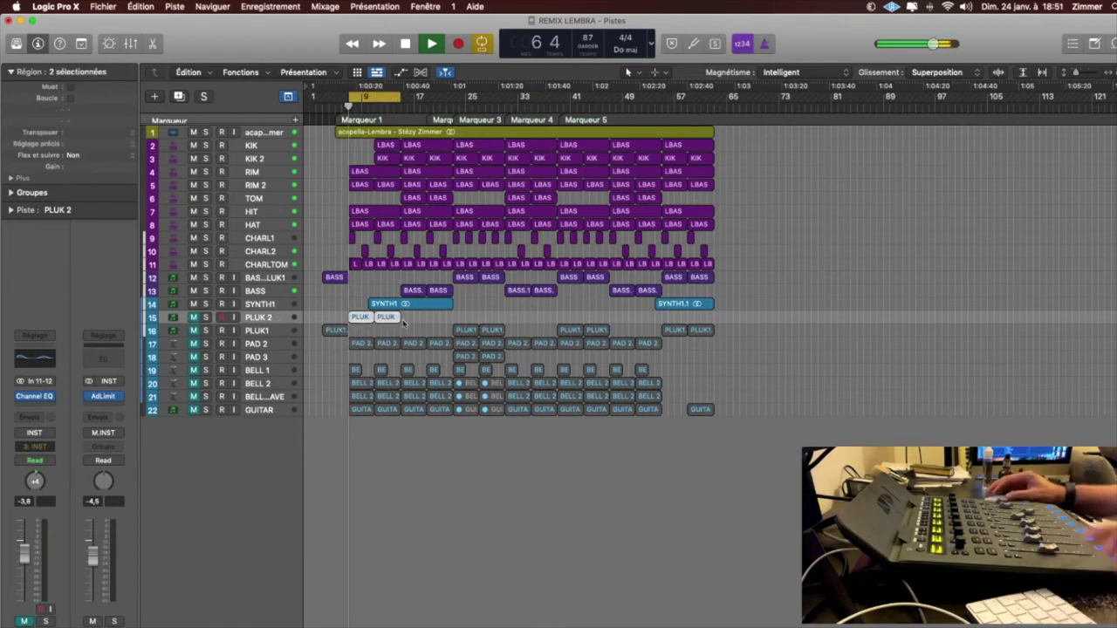
key(m)
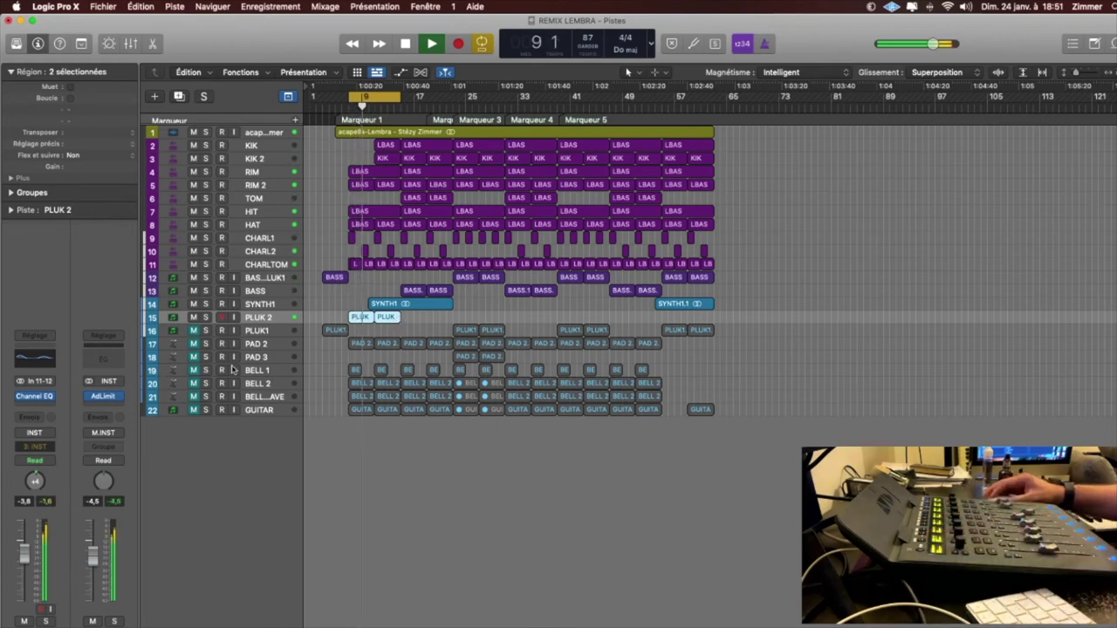
Stop playback, bring up the INST and M.T channels in the mixer and check the Adaptive Limiter settings on INST.
key(x)
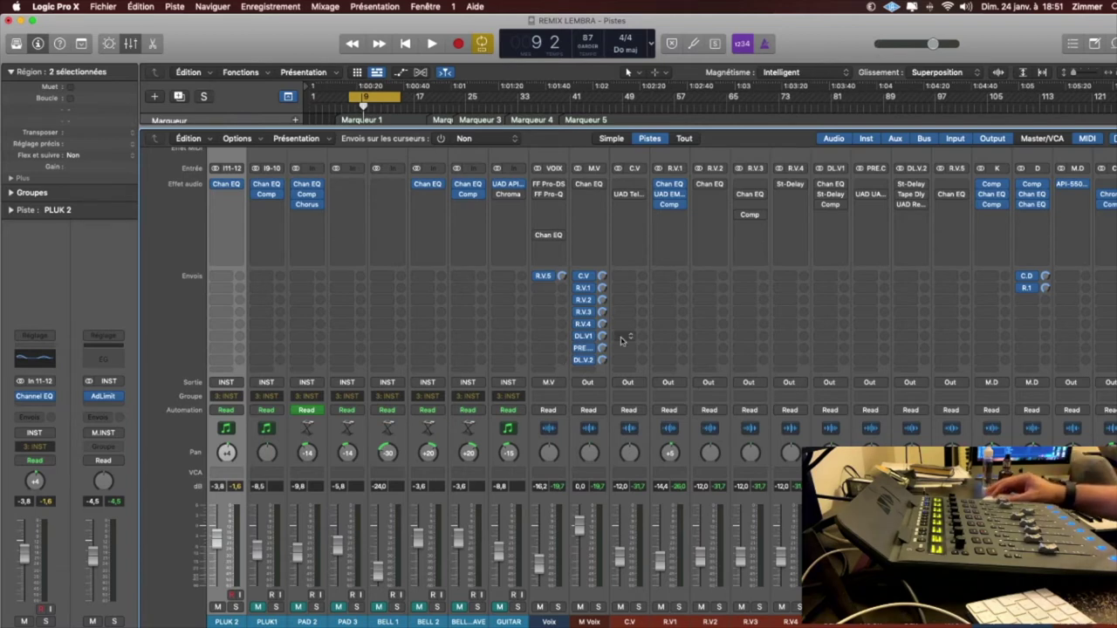
scroll(621, 341, right, 10)
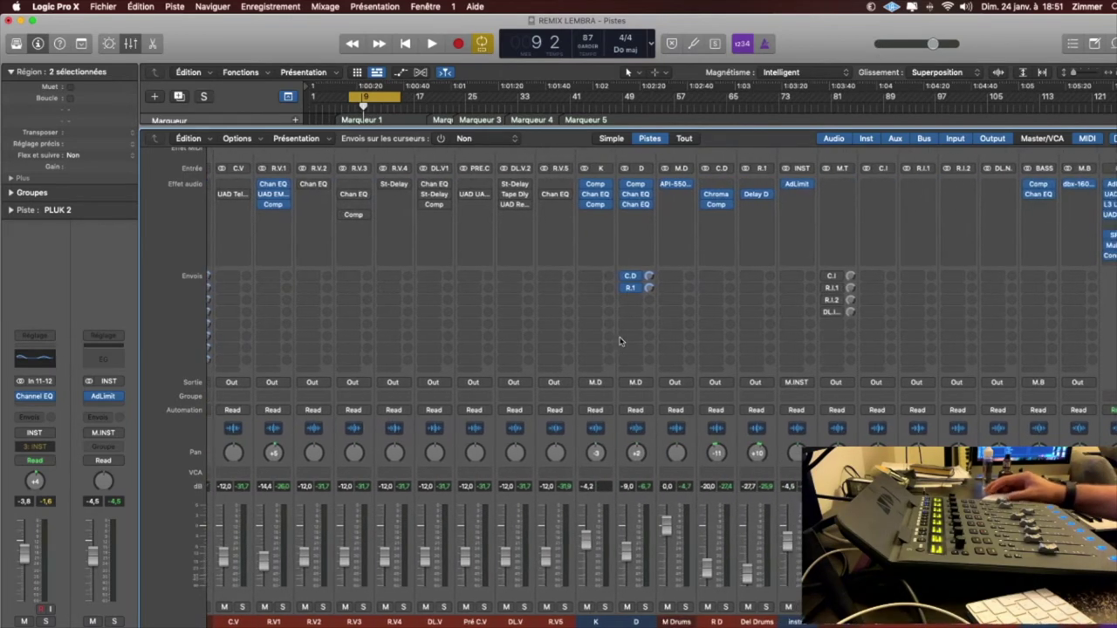
scroll(621, 340, left, 1)
click(806, 621)
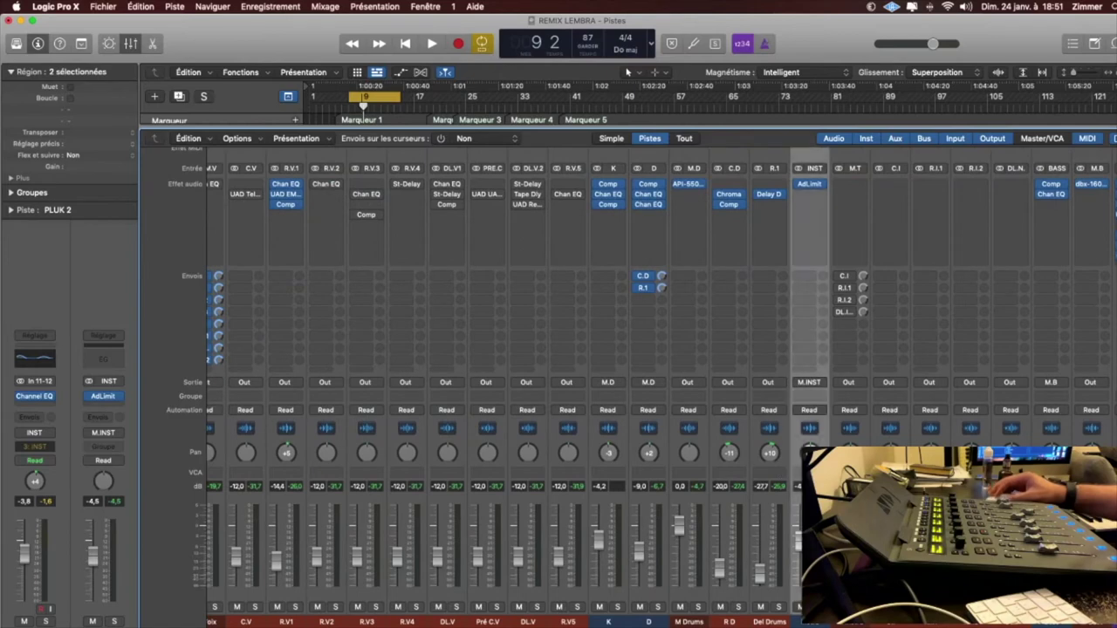
click(848, 622)
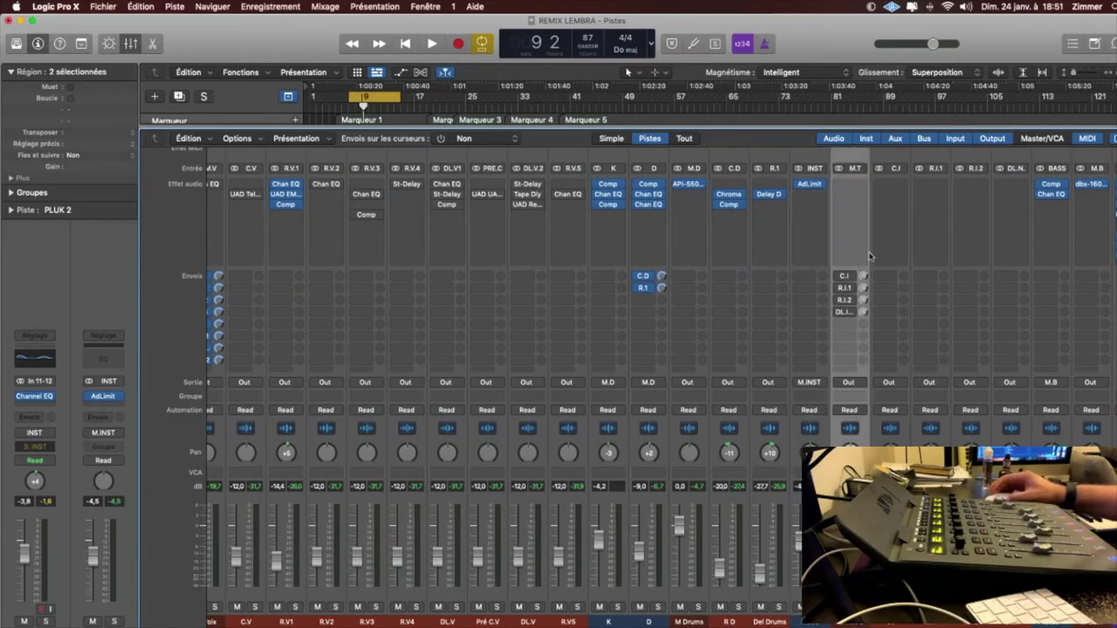
click(862, 185)
click(808, 188)
click(797, 191)
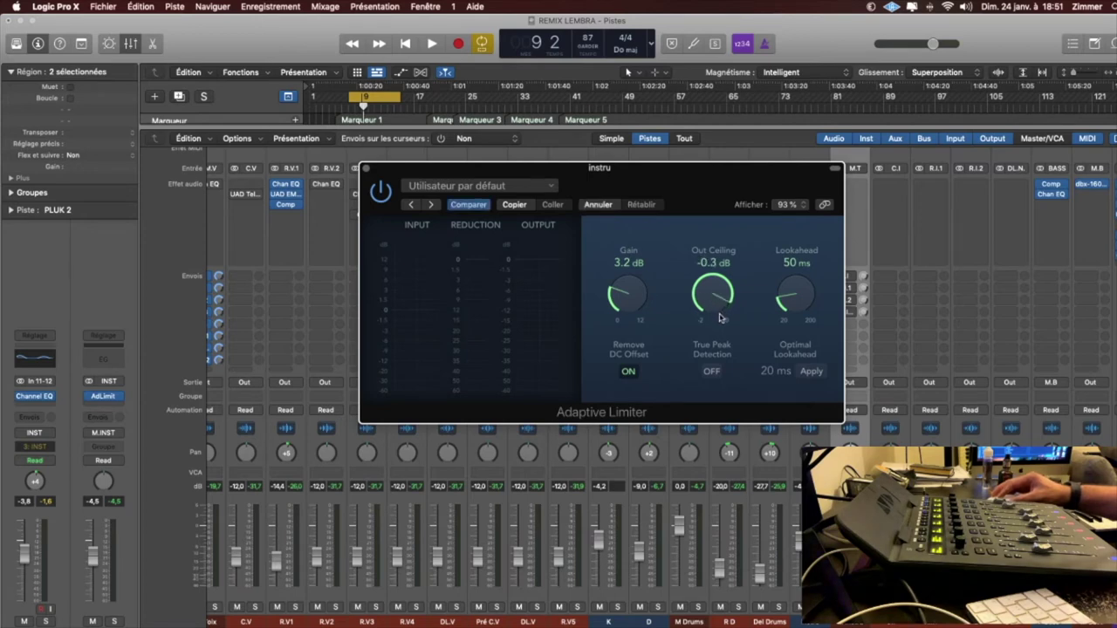
click(365, 168)
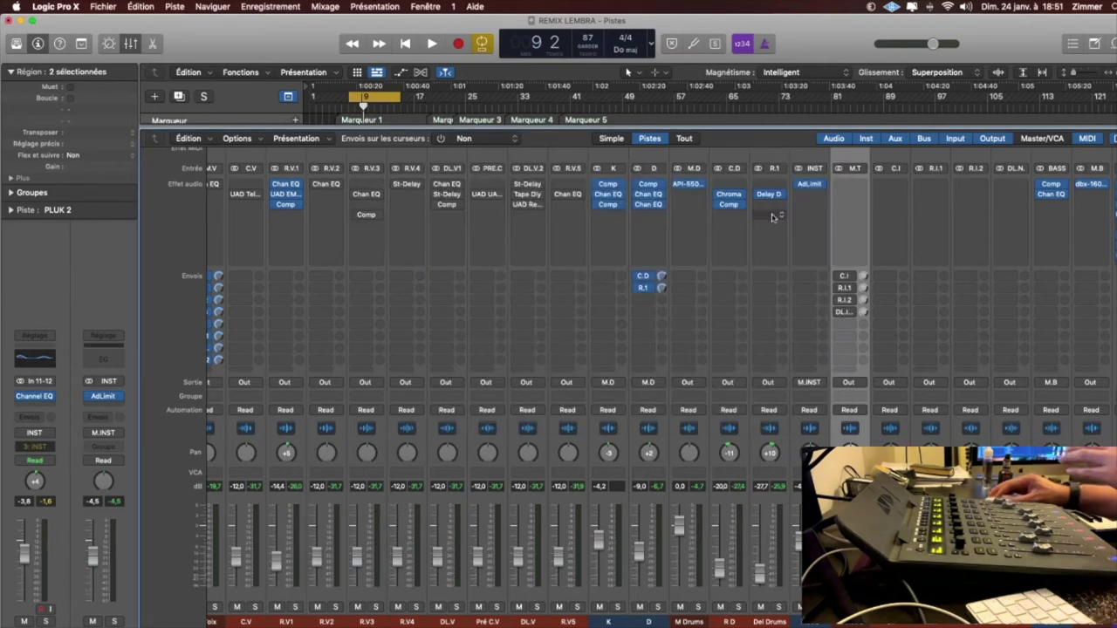
Insert the Waves SSLComp (s) bus compressor in the first effect slot of the M.T channel.
click(840, 192)
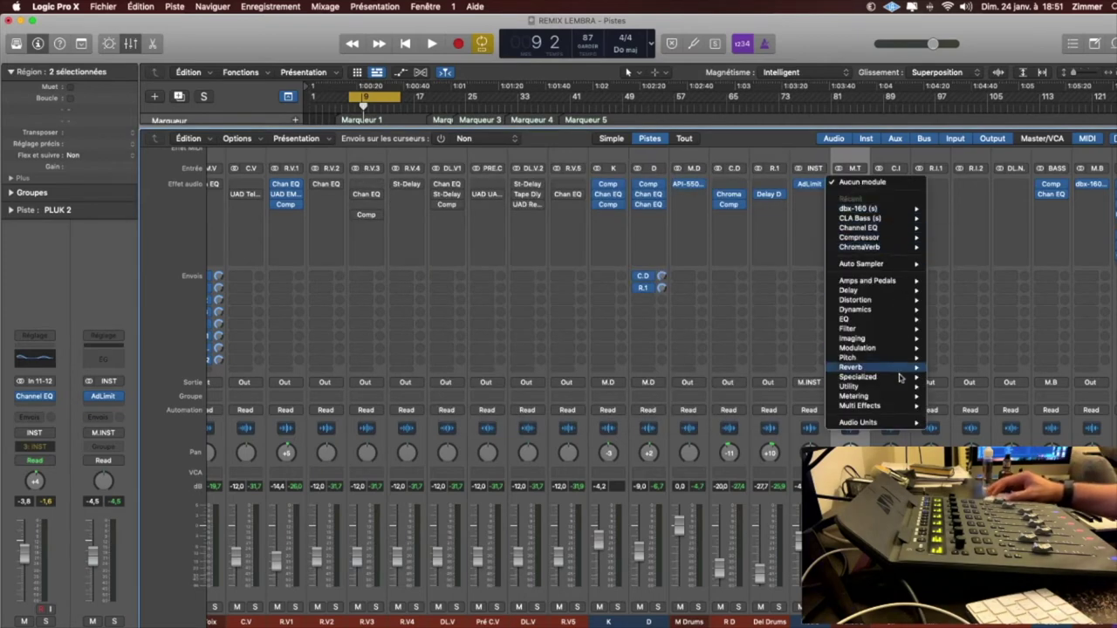
mouse_move(892, 425)
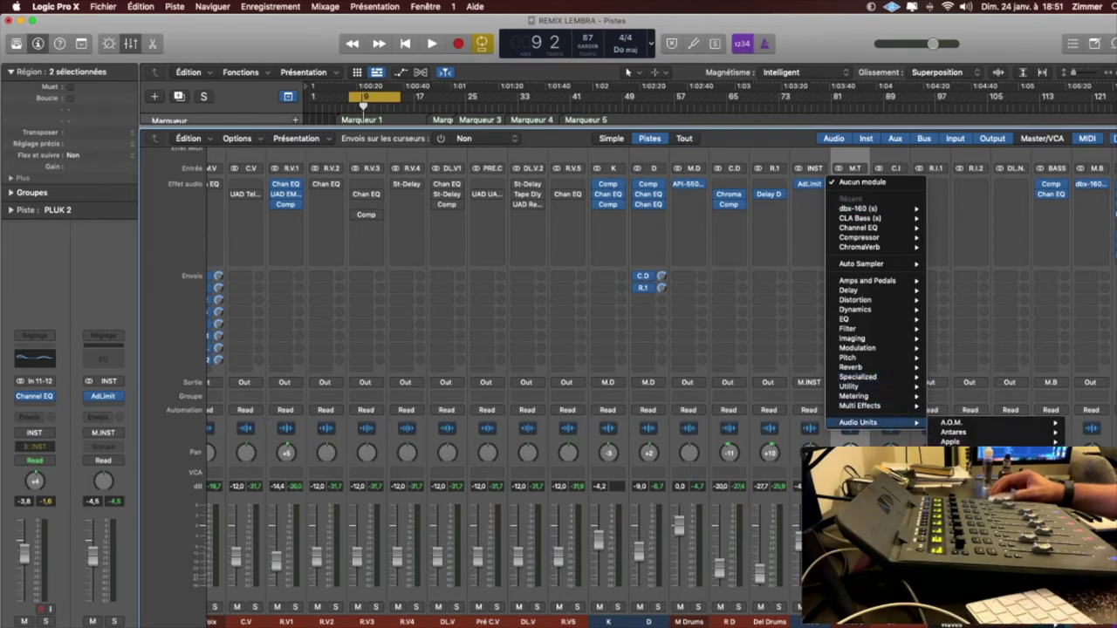
mouse_move(965, 625)
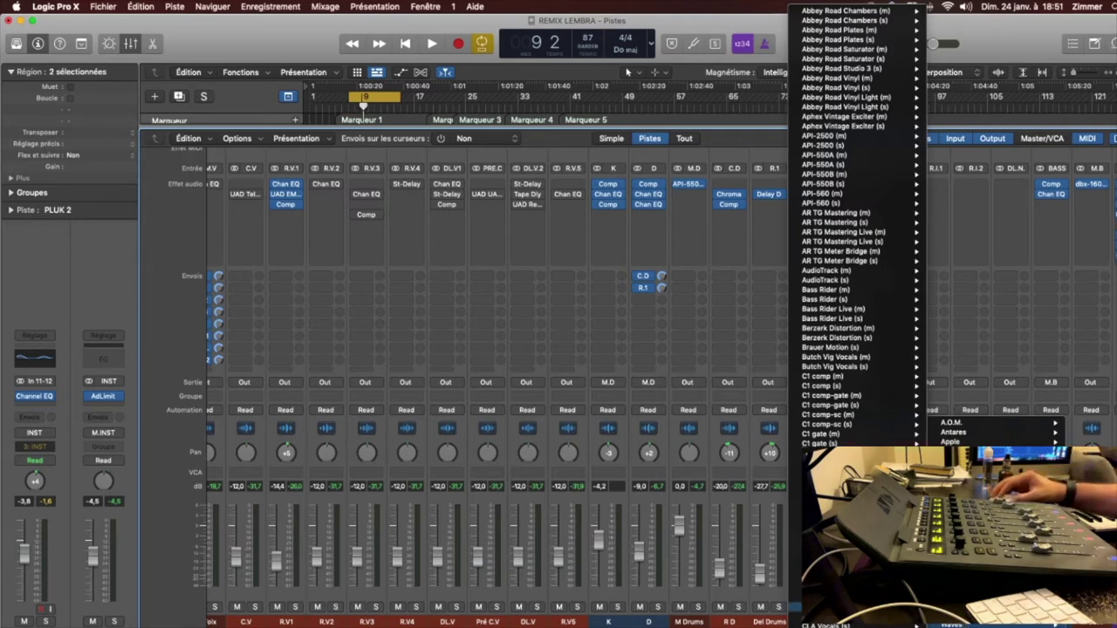
scroll(857, 305, down, 5)
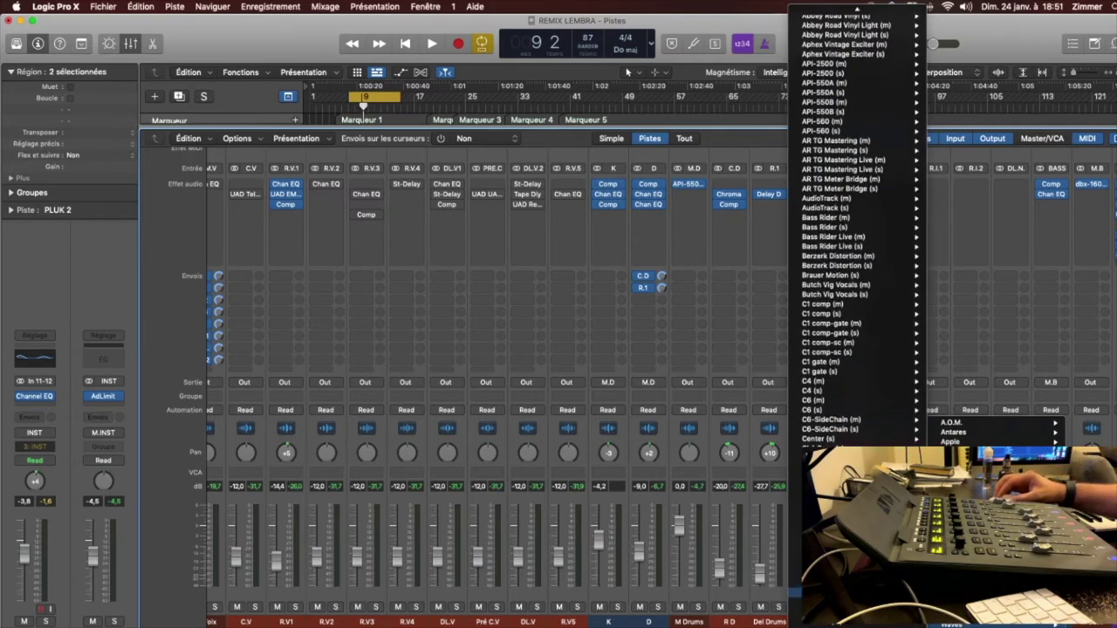
scroll(860, 227, down, 5)
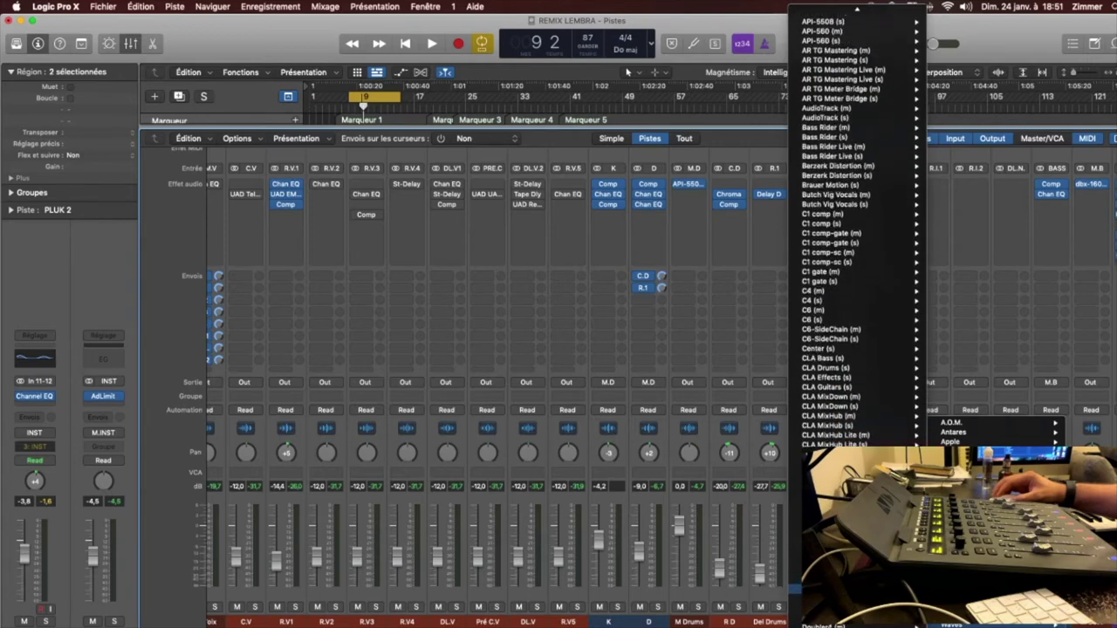
scroll(860, 227, down, 3)
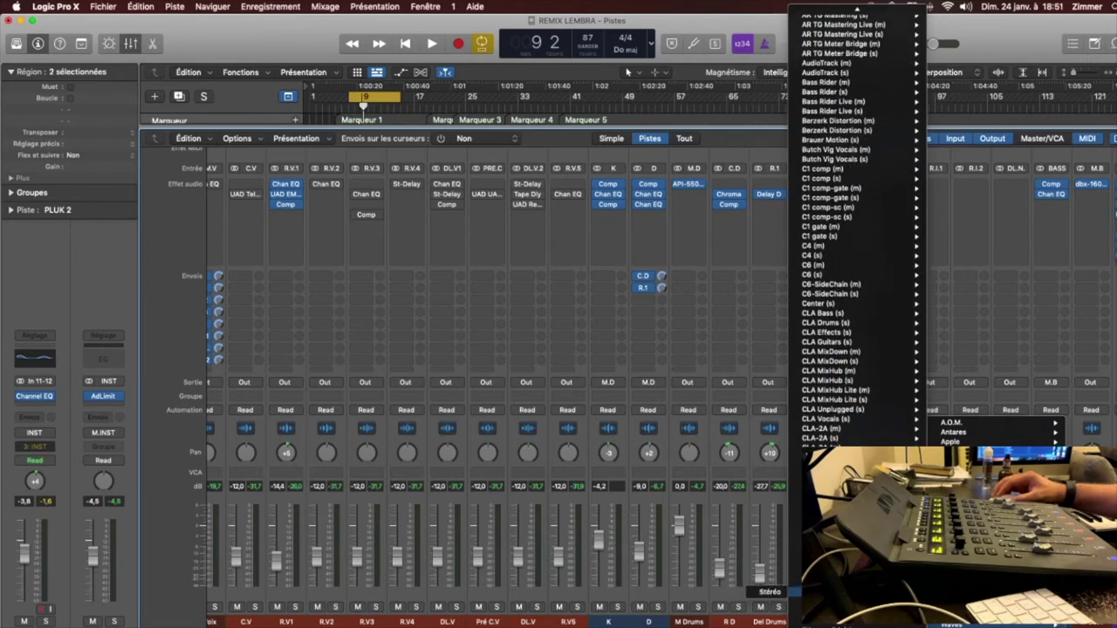
scroll(860, 227, down, 5)
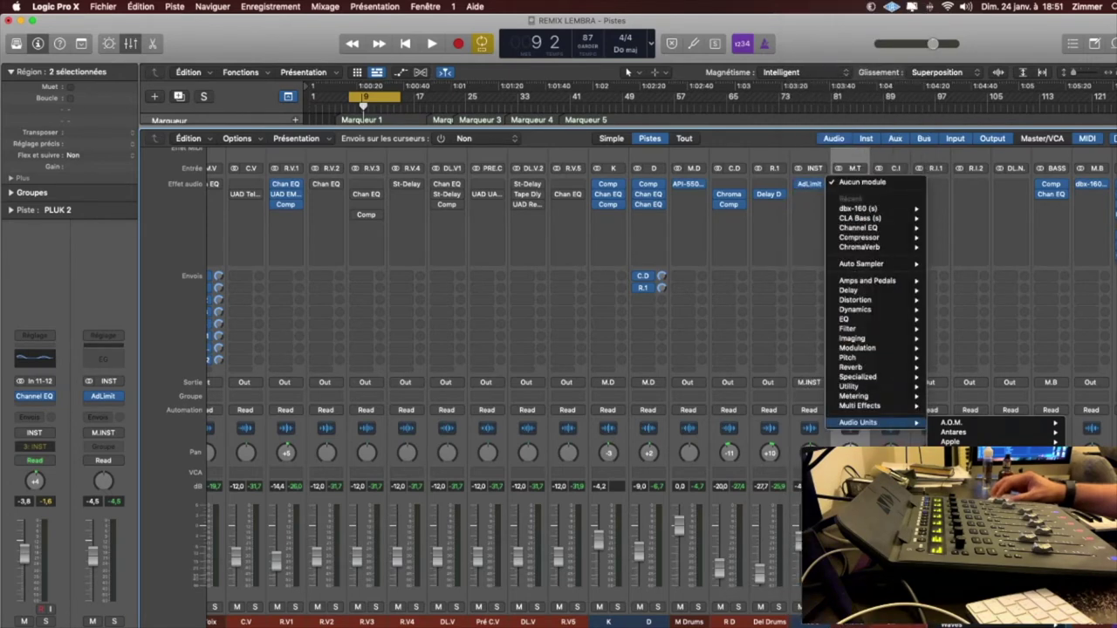
mouse_move(790, 580)
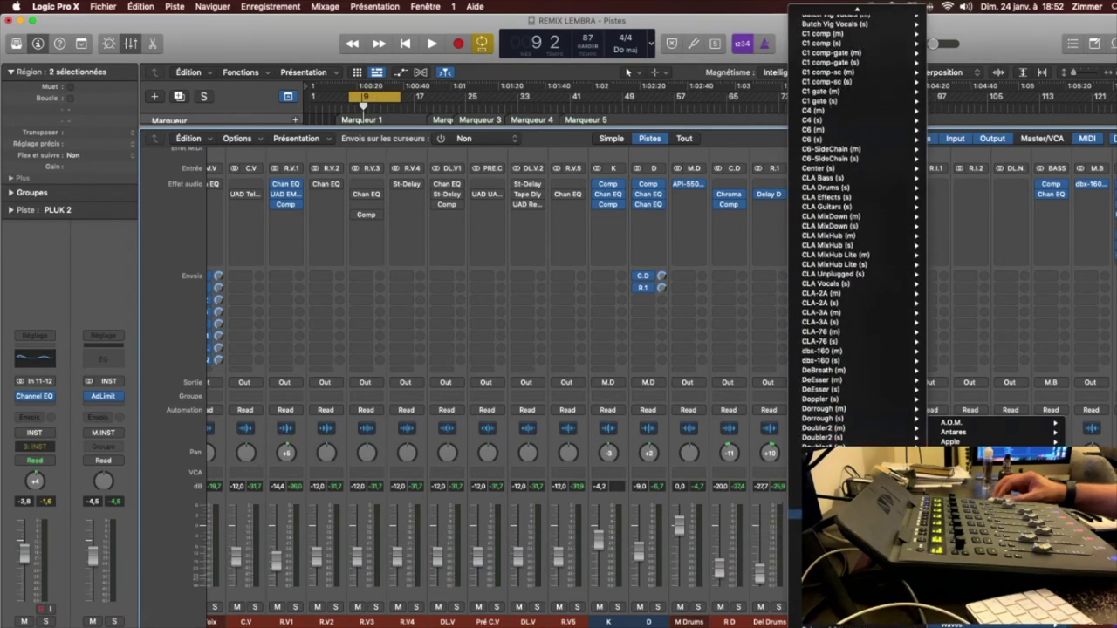
scroll(857, 231, down, 15)
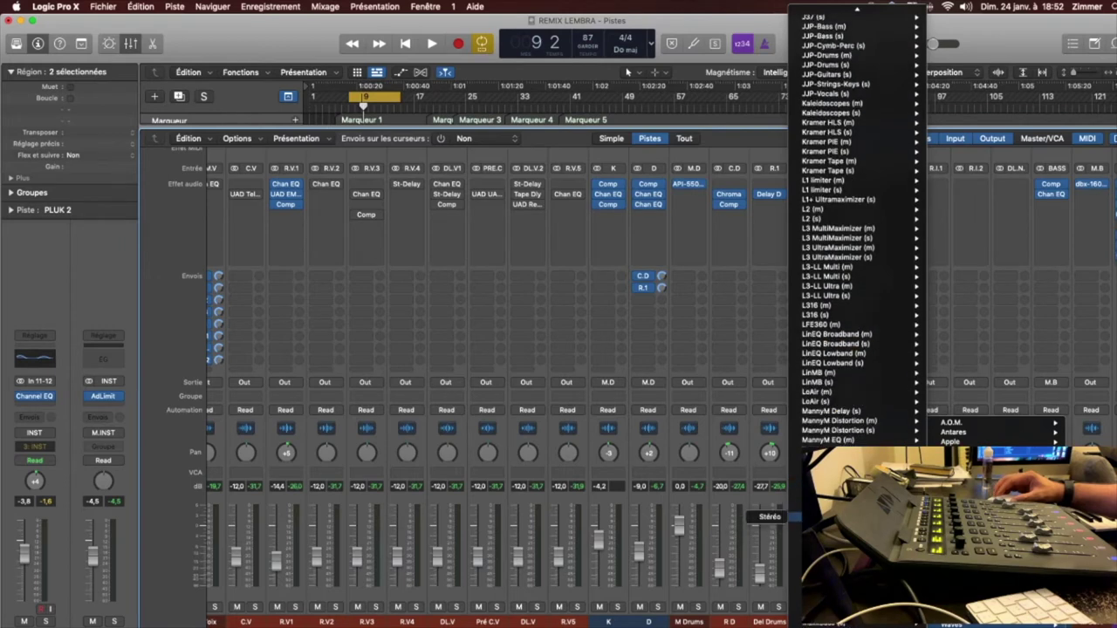
scroll(857, 261, down, 5)
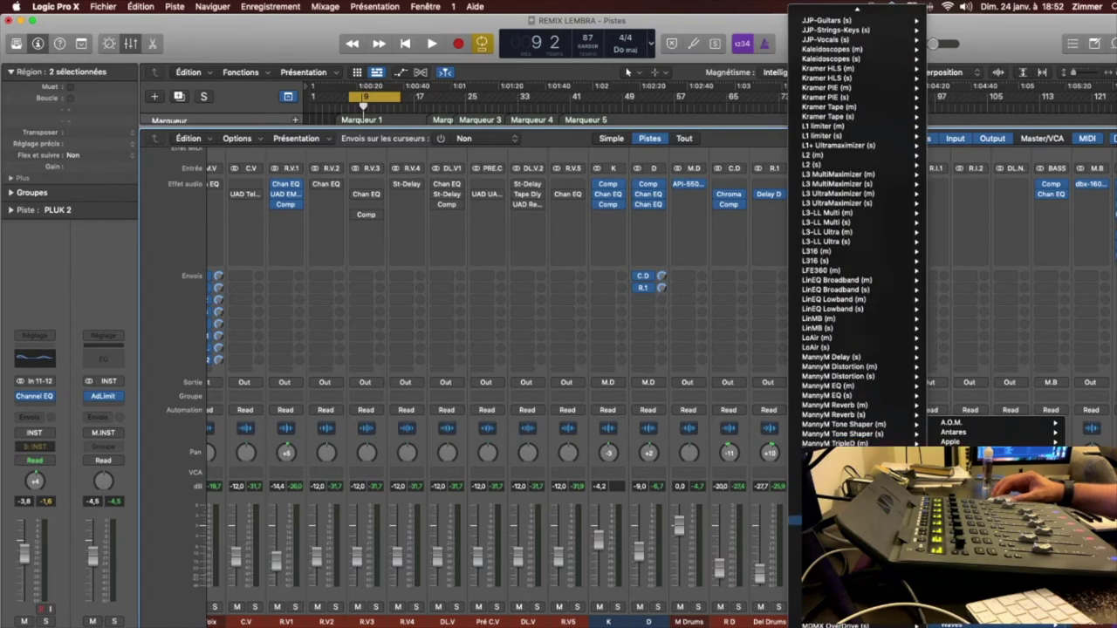
scroll(860, 227, down, 4)
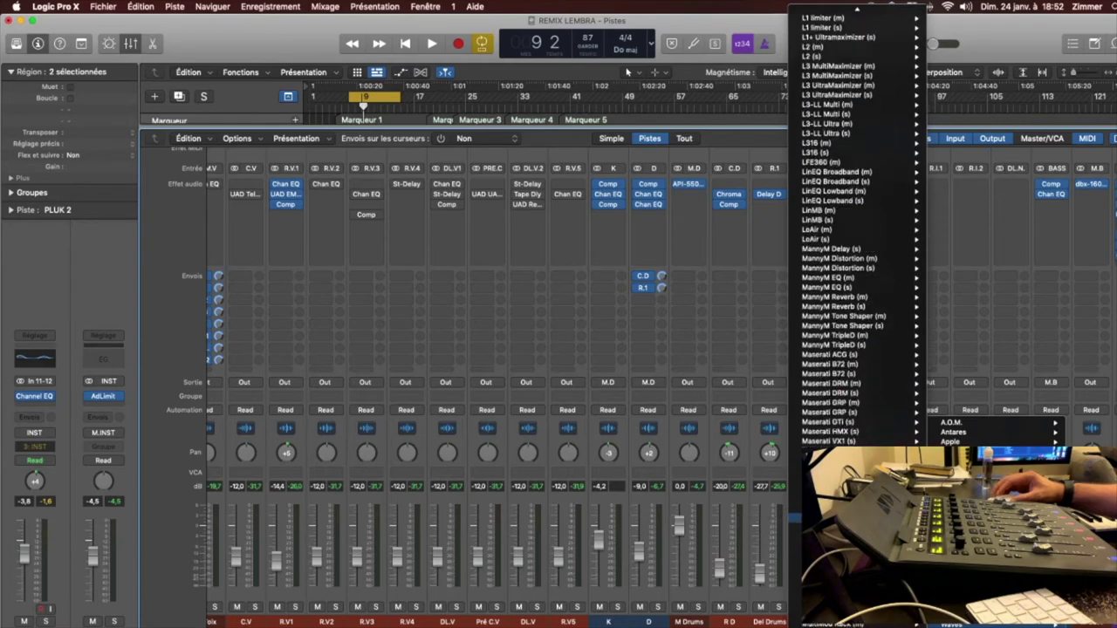
scroll(860, 227, down, 3)
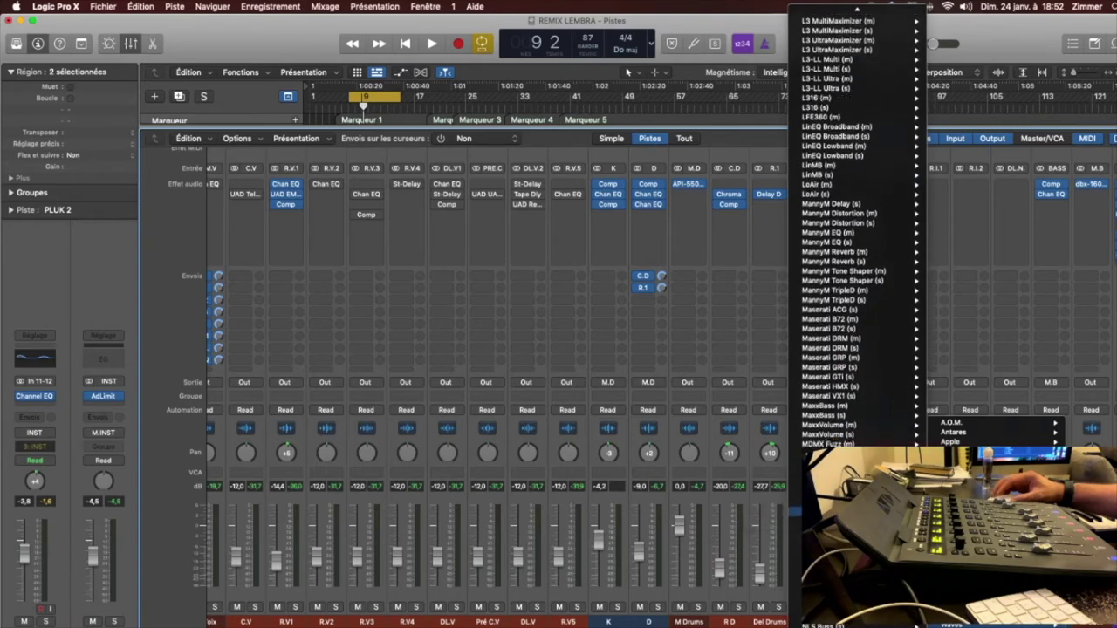
scroll(860, 227, down, 5)
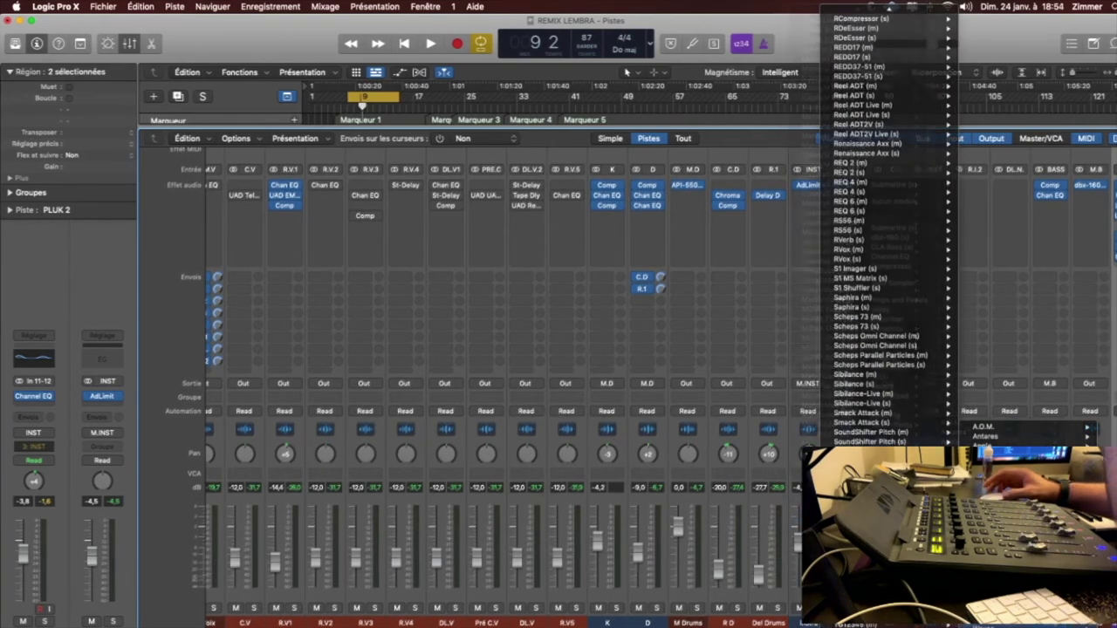
click(1004, 188)
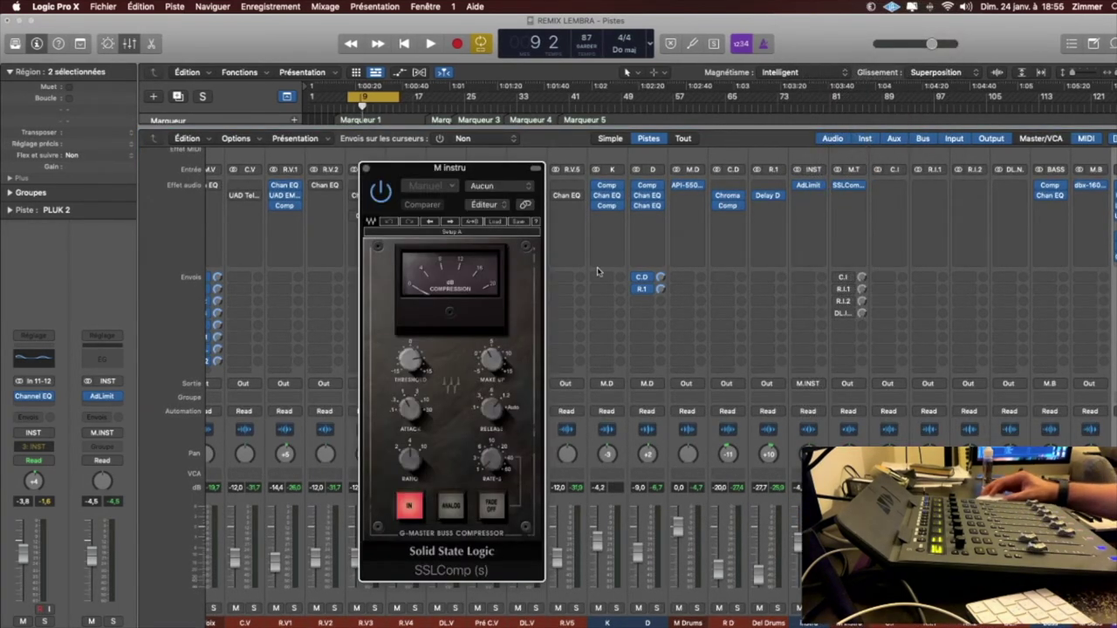
Listen to the PLUK 2 loop through the SSLComp bus compressor, placing its window clear of the tracks and hiding the mixer.
key(space)
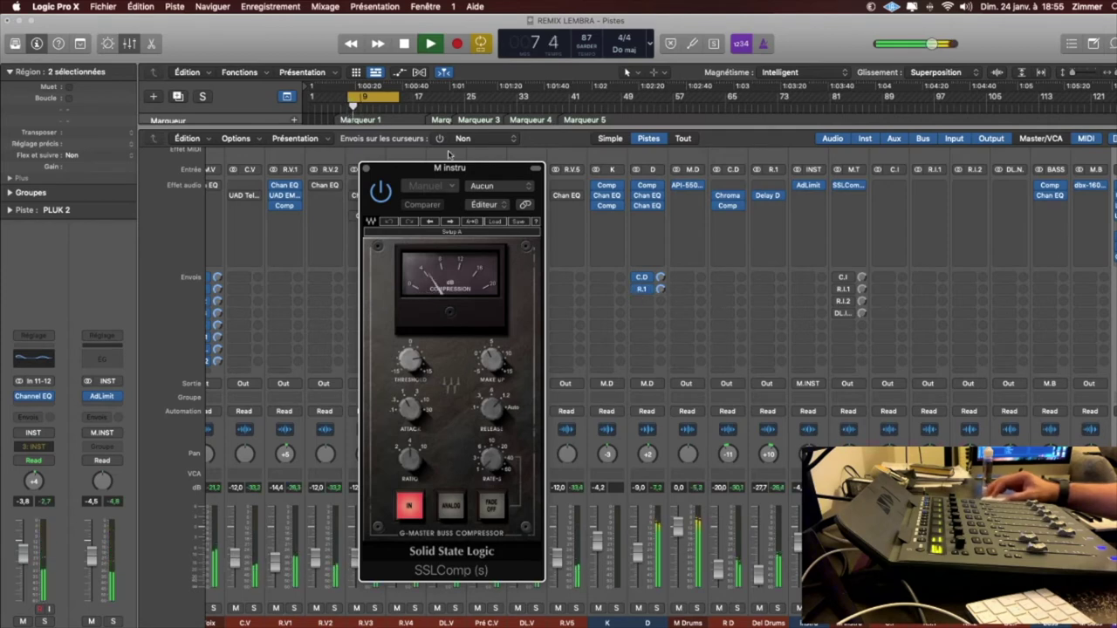
drag(450, 167, 695, 173)
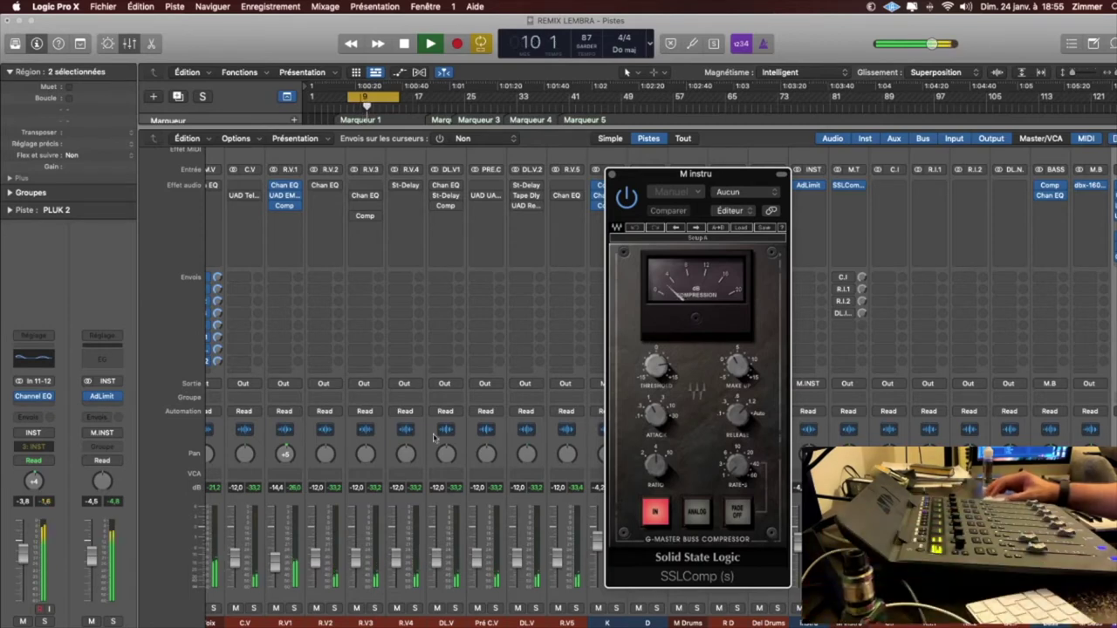
key(x)
key(space)
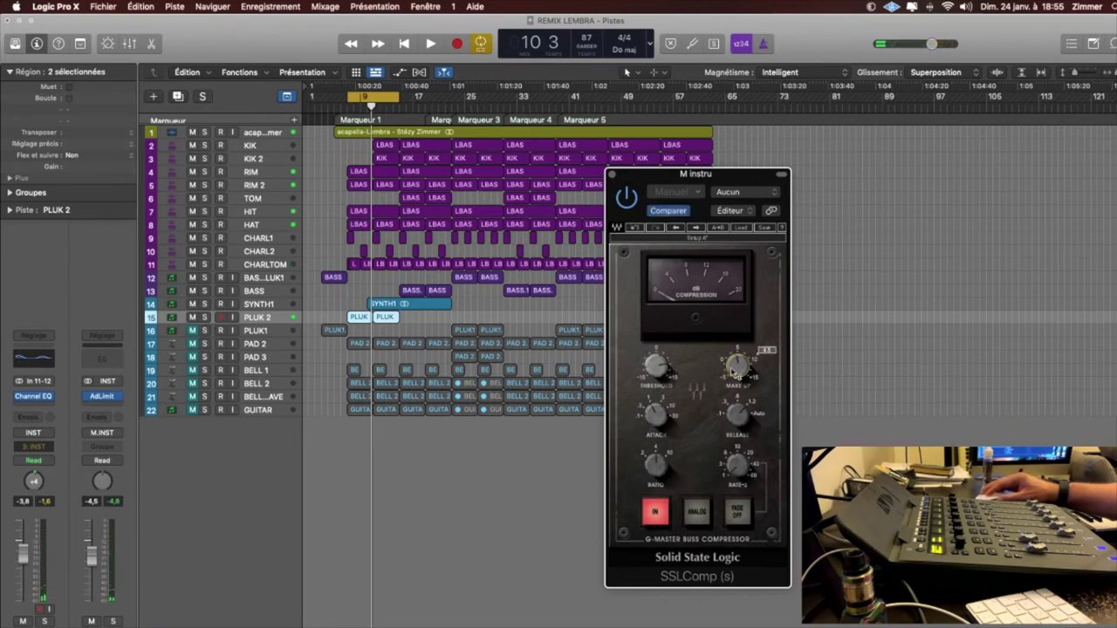
Compare the loop with the SSLComp bus compressor bypassed and re-enabled, and close the compressor window.
key(space)
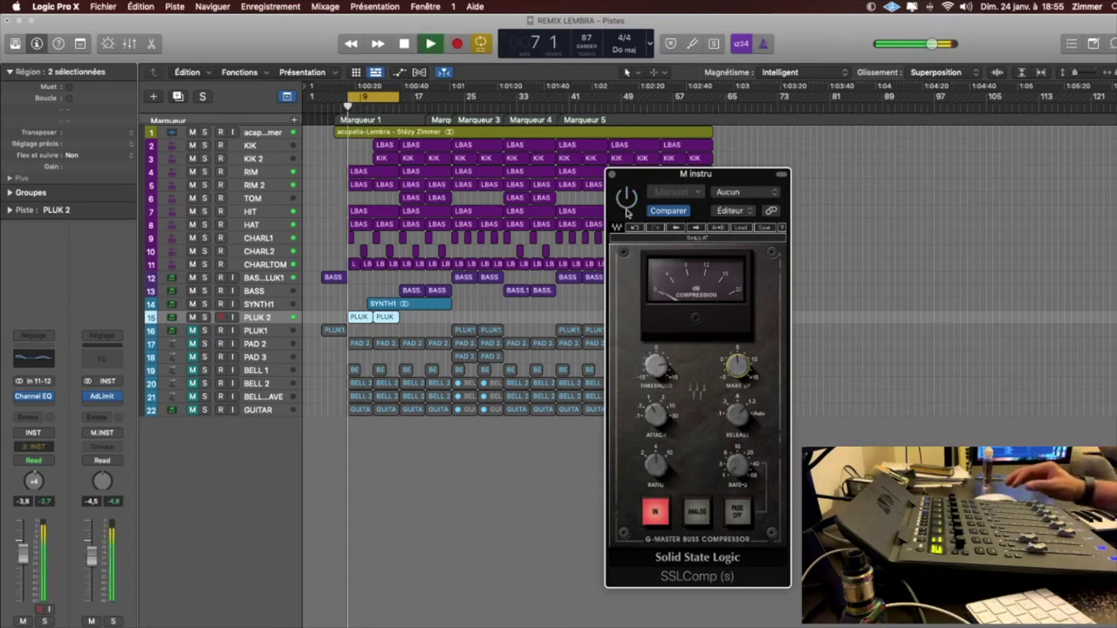
click(464, 310)
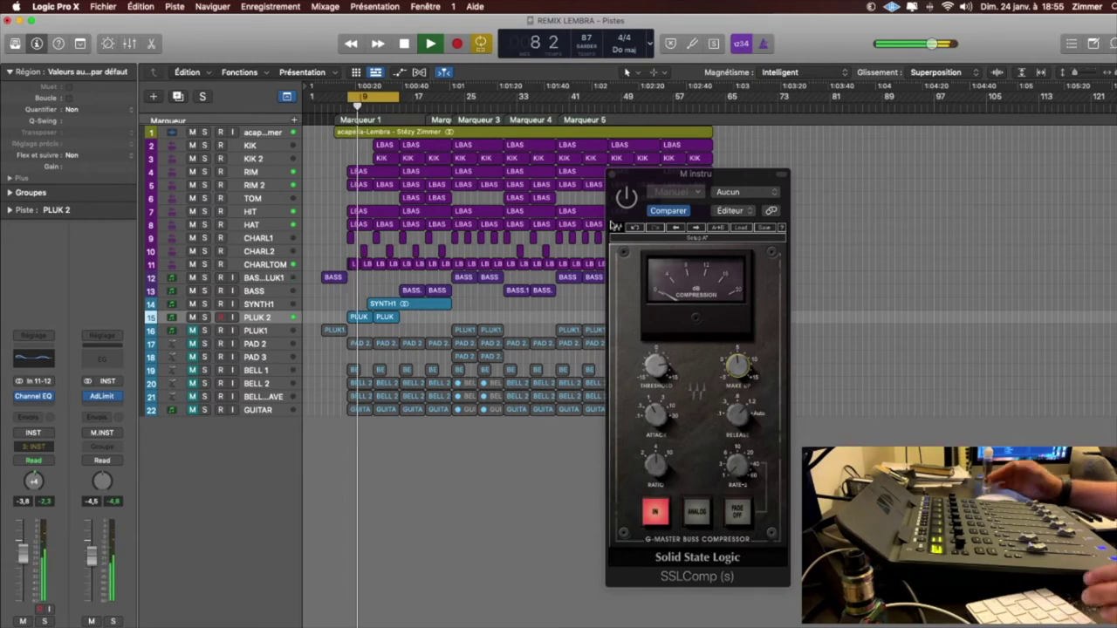
key(space)
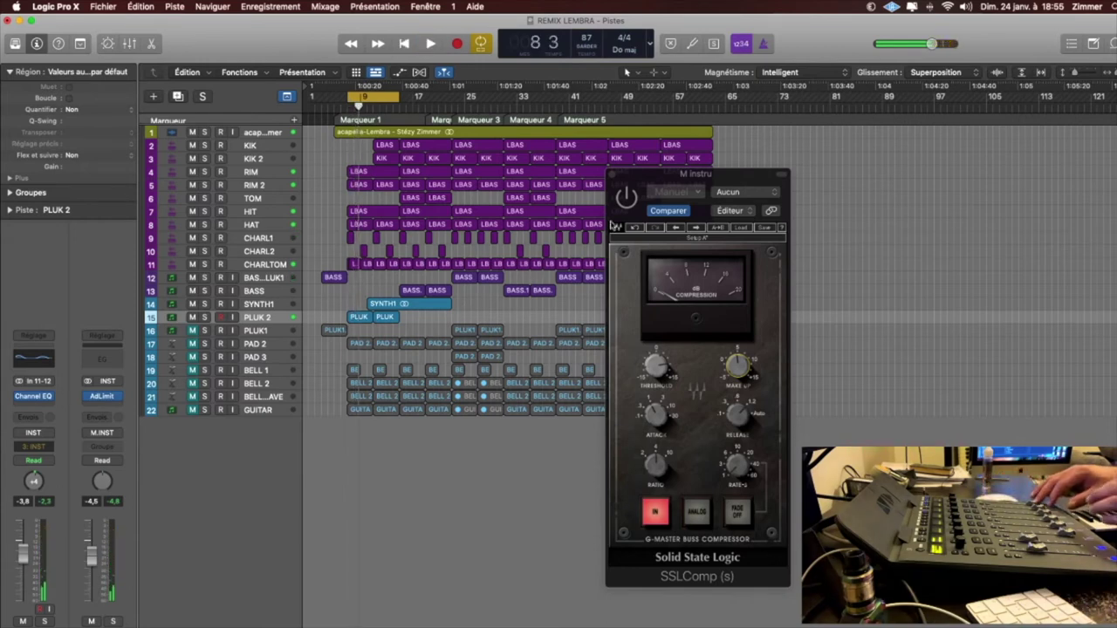
click(627, 204)
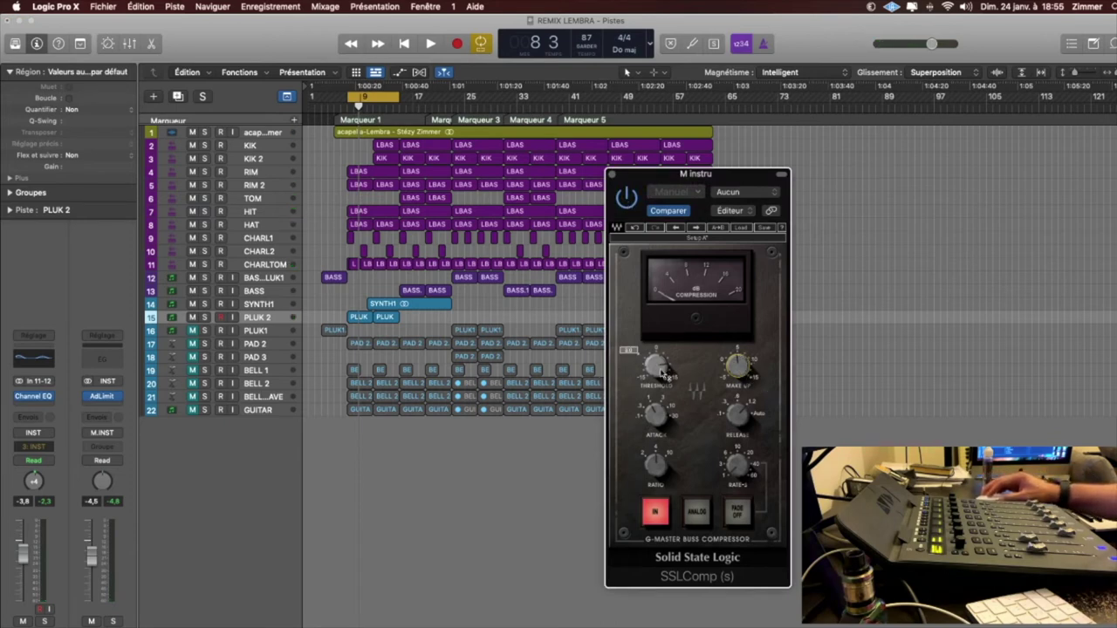
key(space)
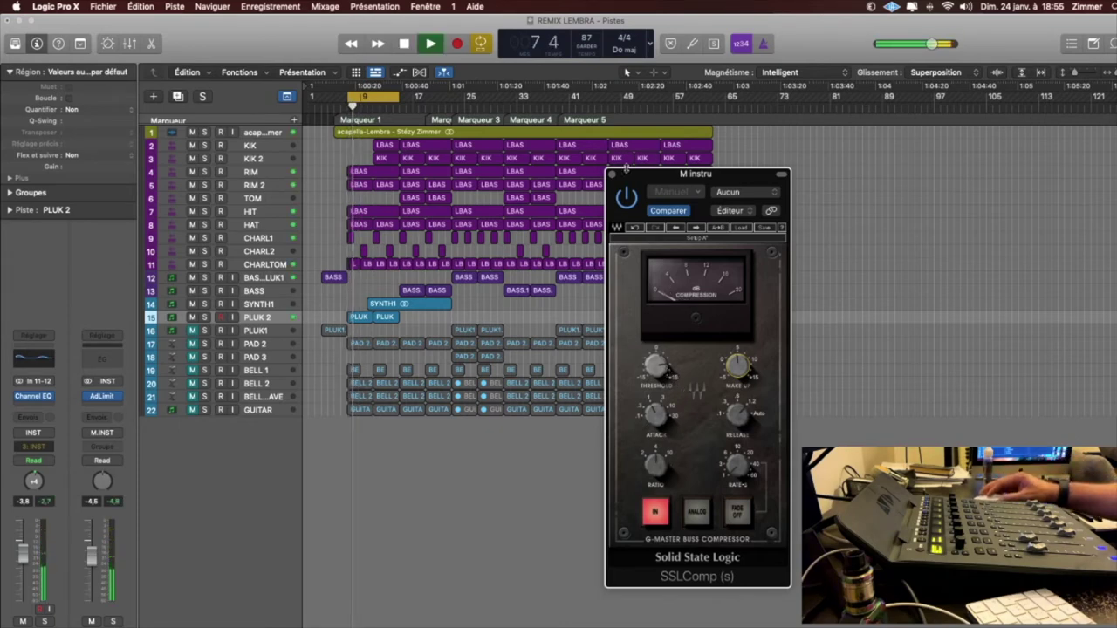
click(612, 177)
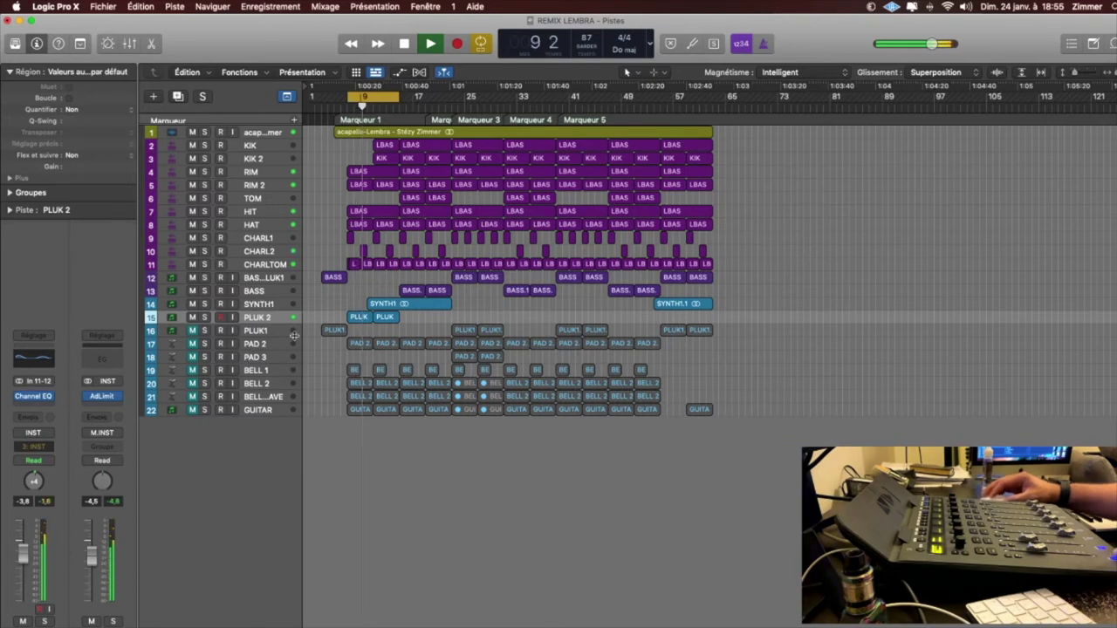
Select the SYNTH1 track and loop playback over its first region.
key(x)
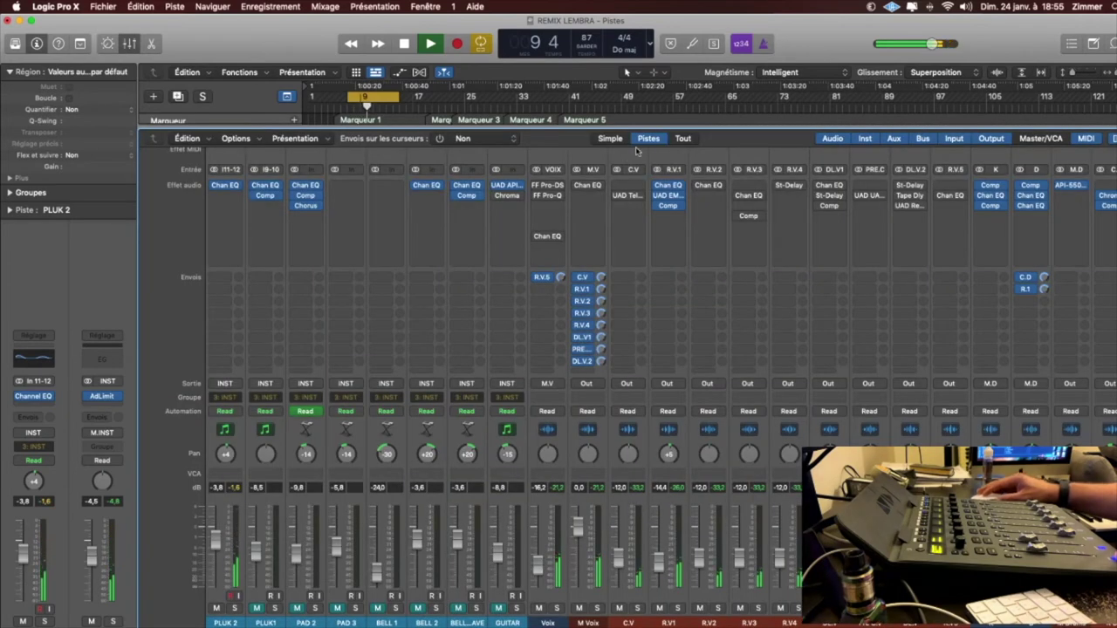
key(x)
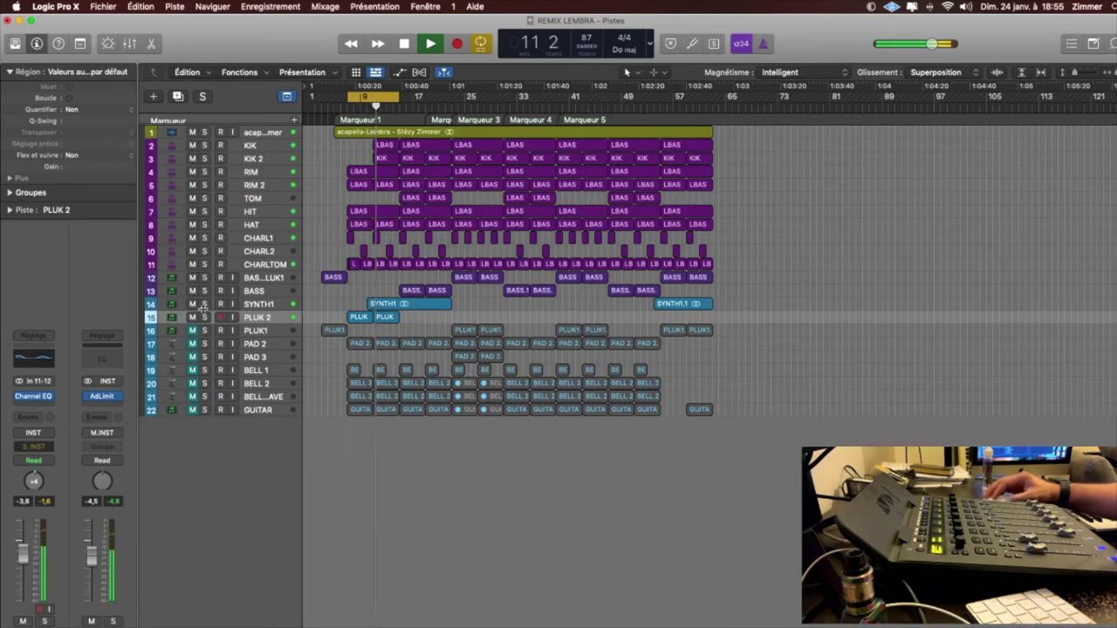
click(261, 307)
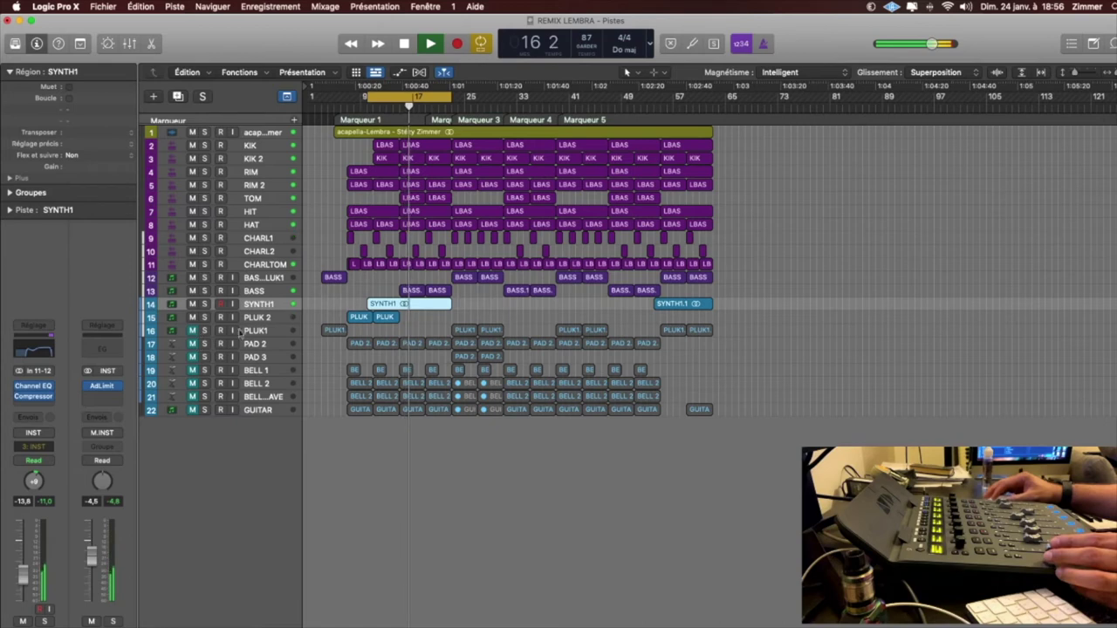
Loop playback over the first PLUK1 region and unmute the PLUK1 track.
click(267, 331)
click(335, 333)
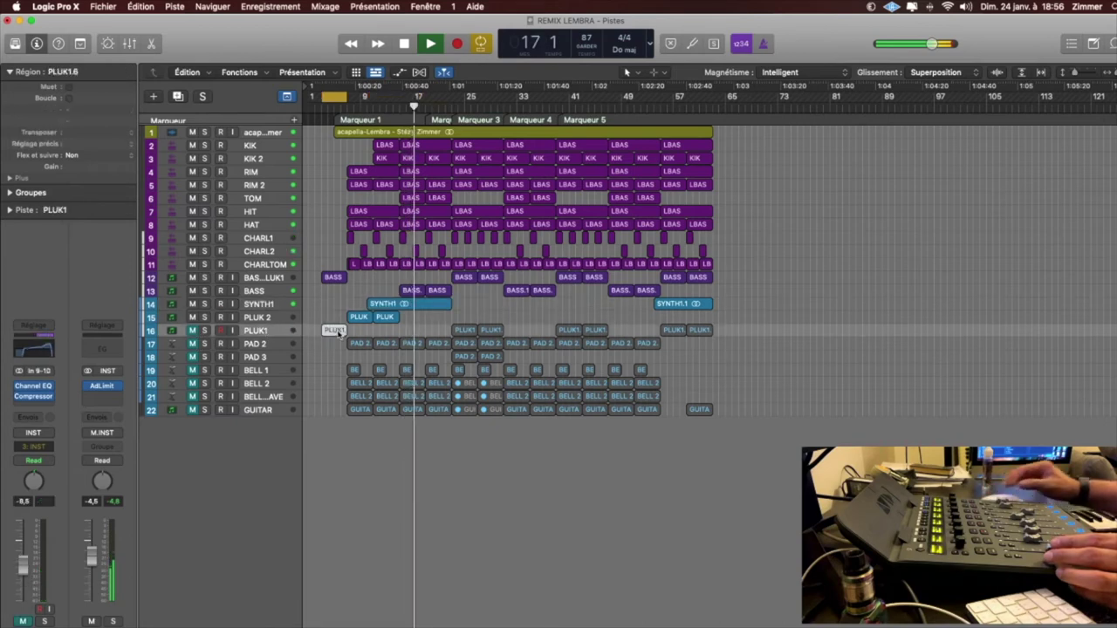
key(super+u)
key(m)
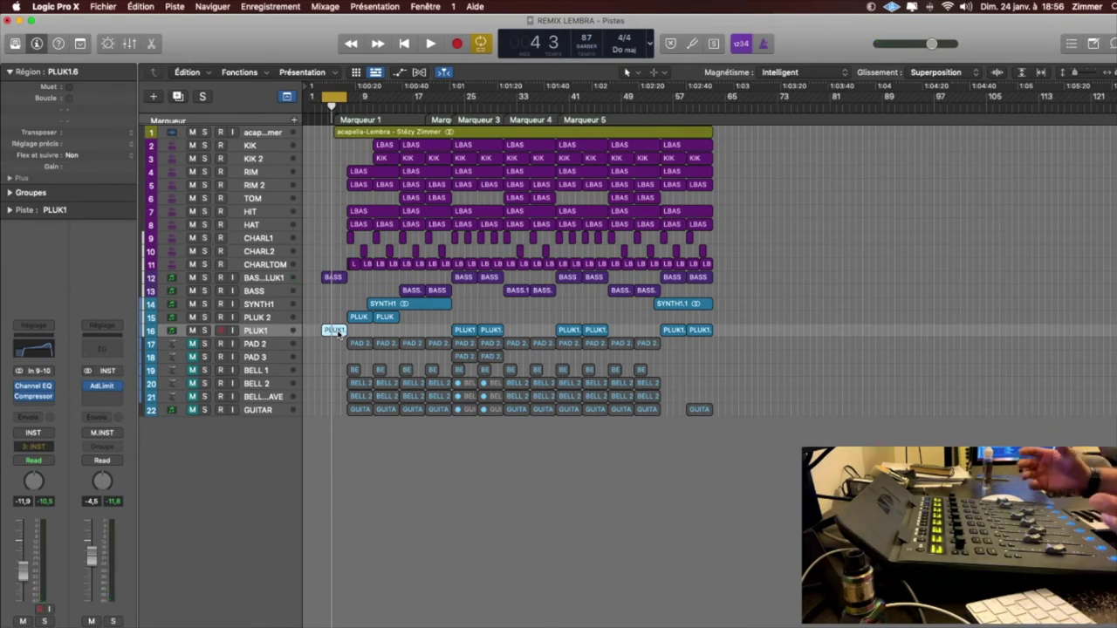
key(space)
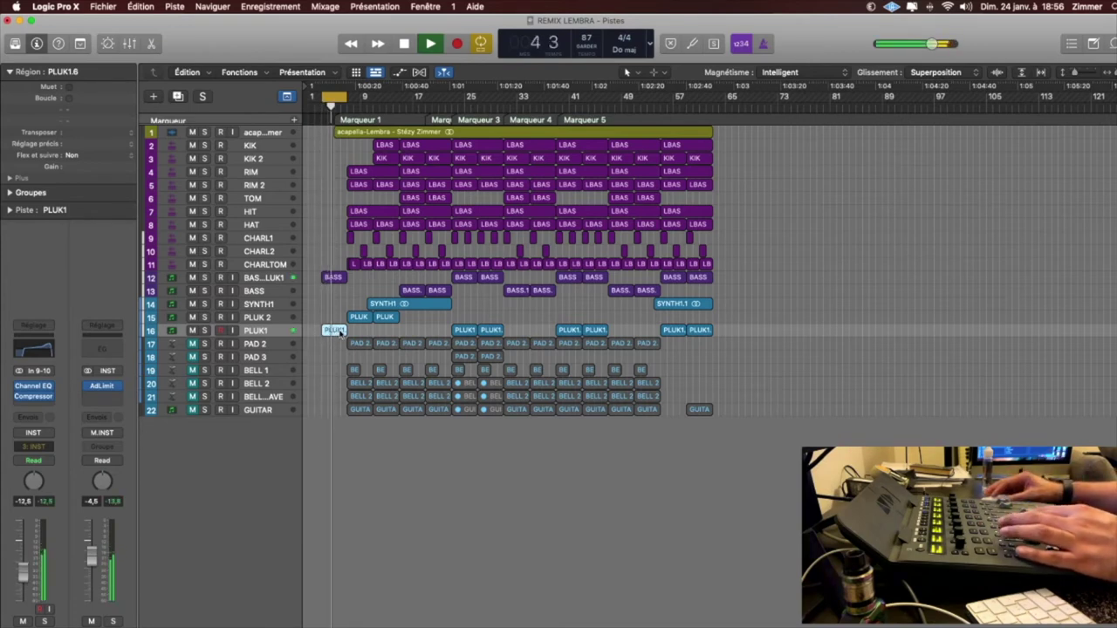
Loop playback over the first PAD 2 region and audition PAD 2 soloed and within the full mix.
click(358, 343)
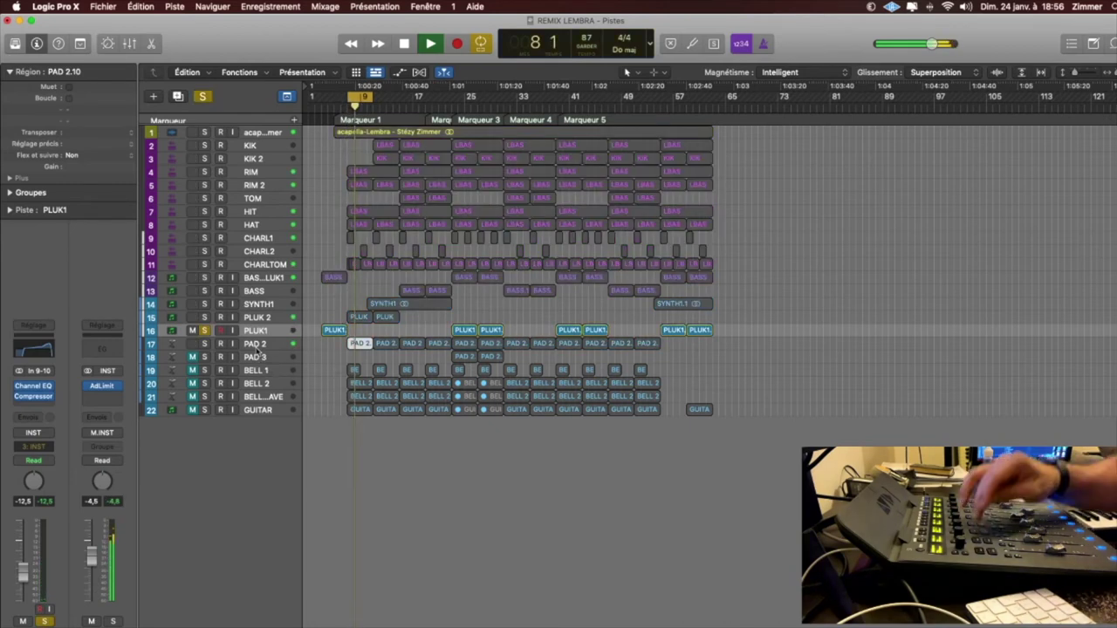
key(s)
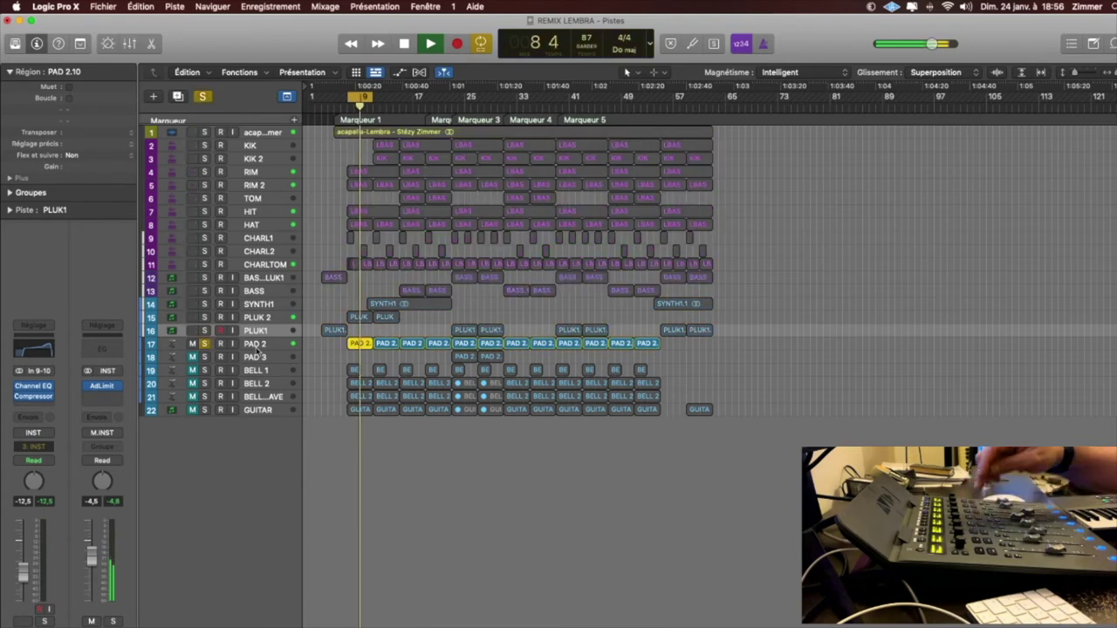
key(s)
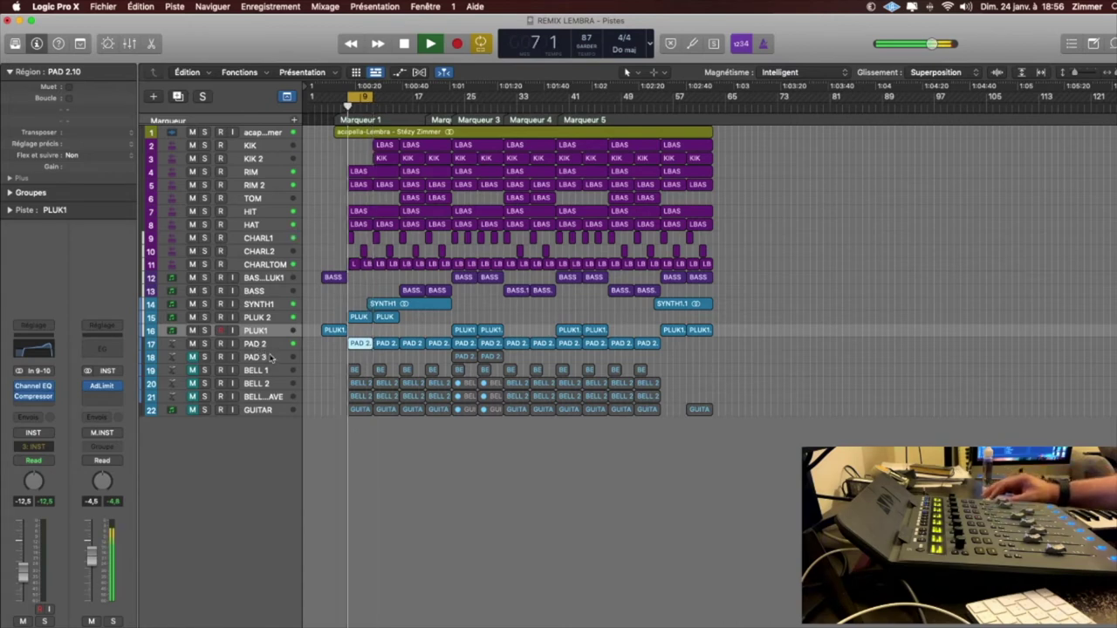
Bring BELL 1, BELL 2 and BELL GRAVE into the mix, selecting each track and looping its first region.
click(273, 370)
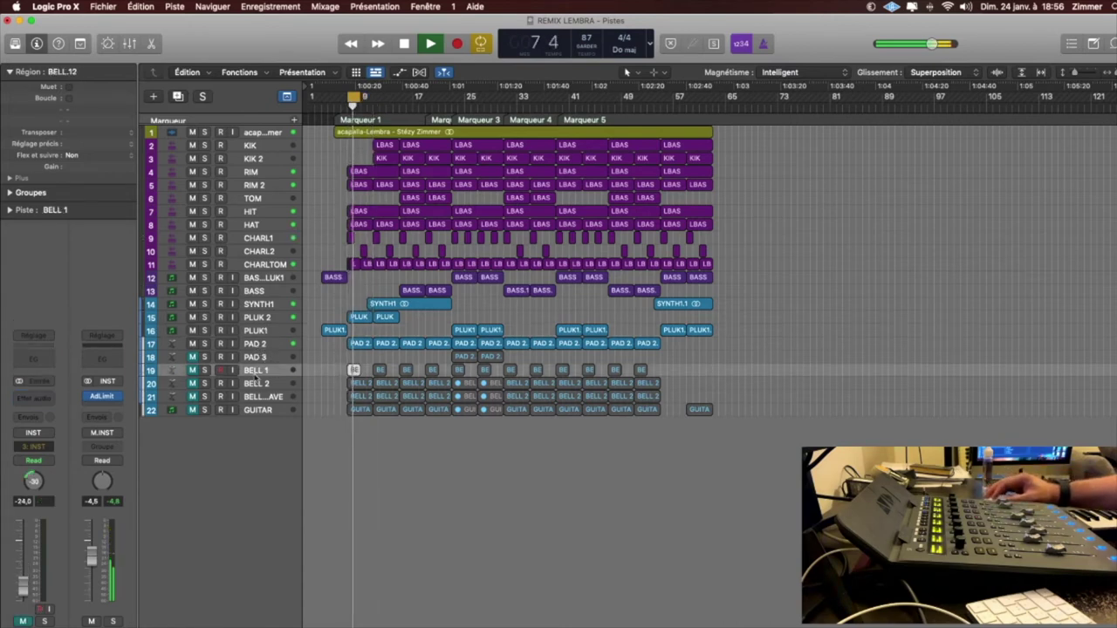
click(274, 384)
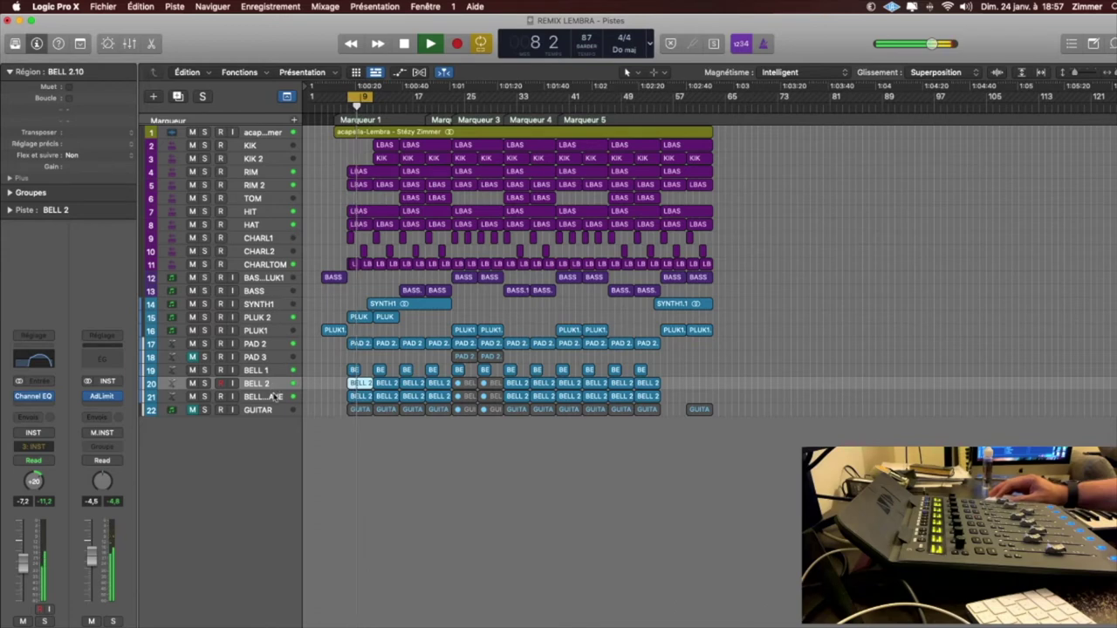
click(274, 397)
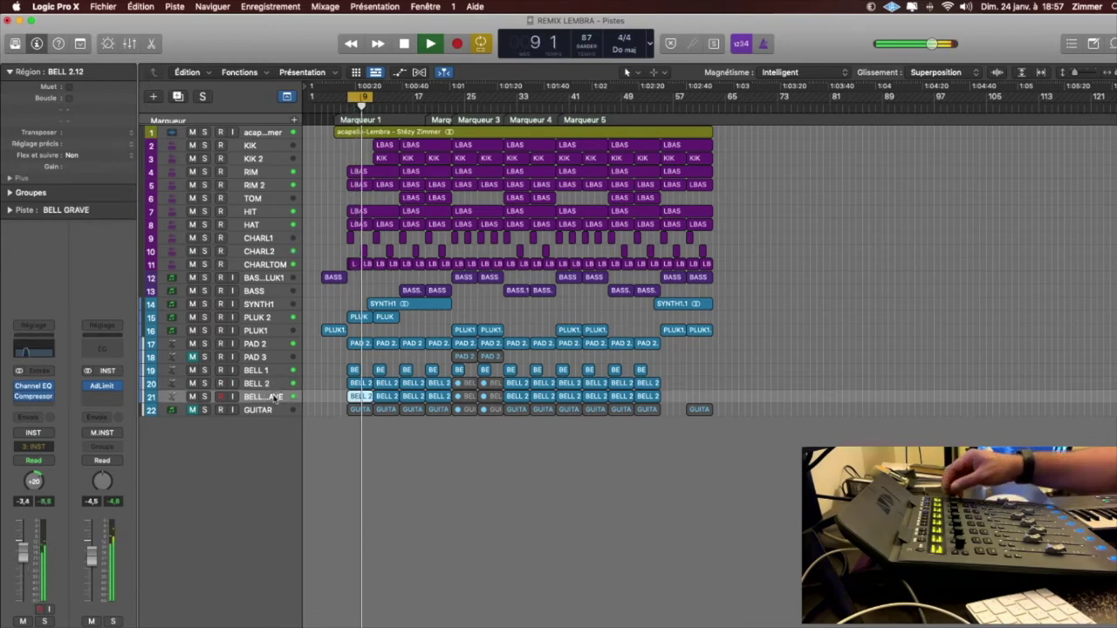
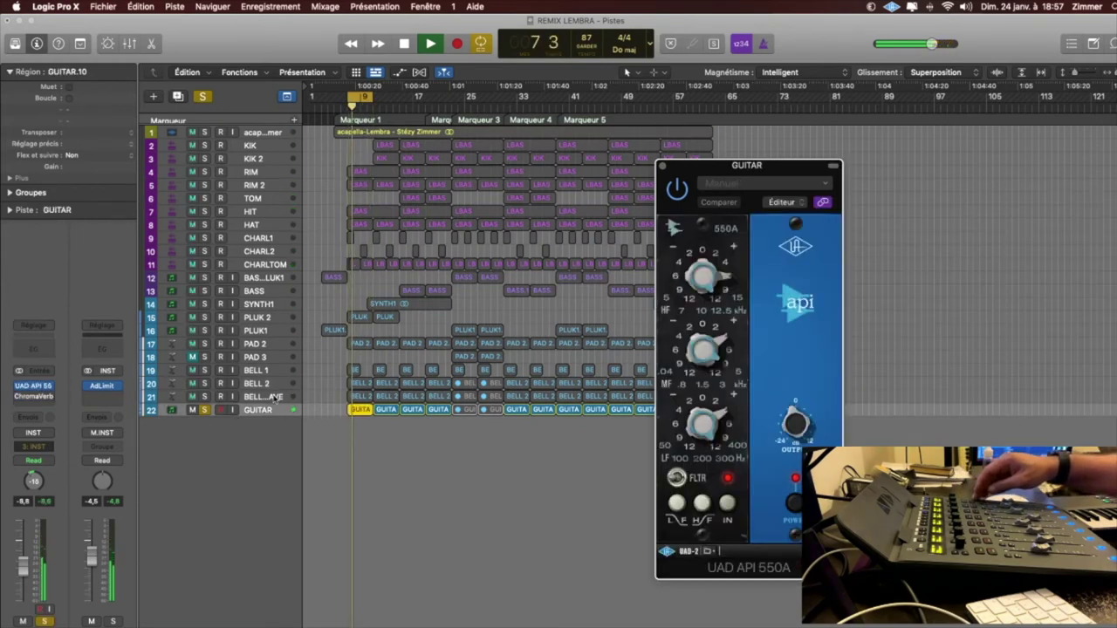
Open the ChromaVerb reverb on GUITAR and audition its Dirty Chamber setting with the guitar soloed.
click(19, 399)
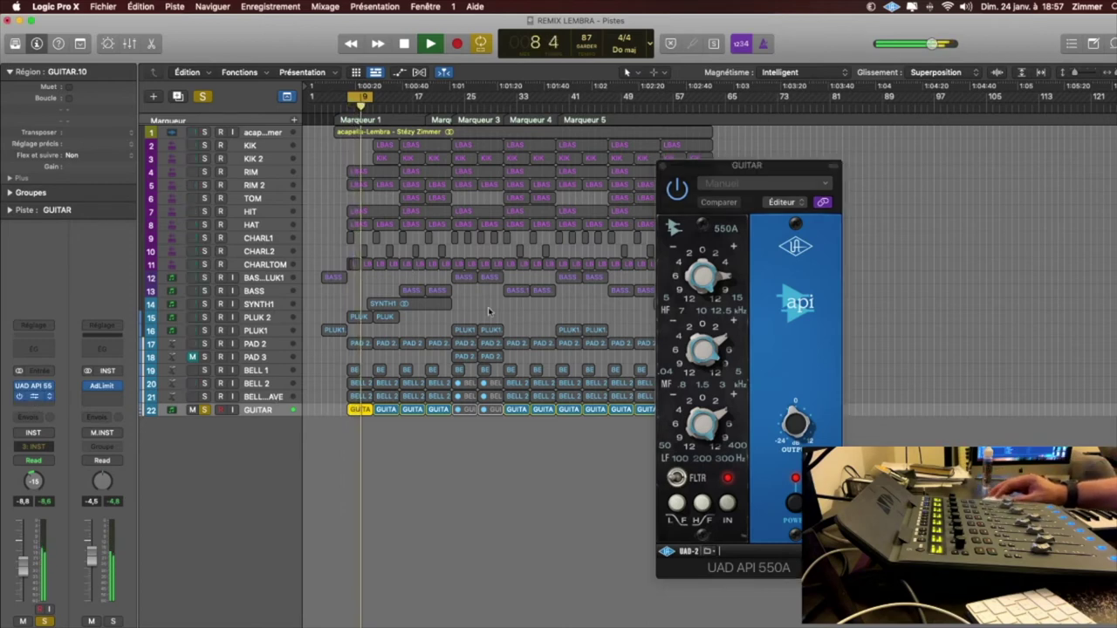
drag(993, 171, 716, 132)
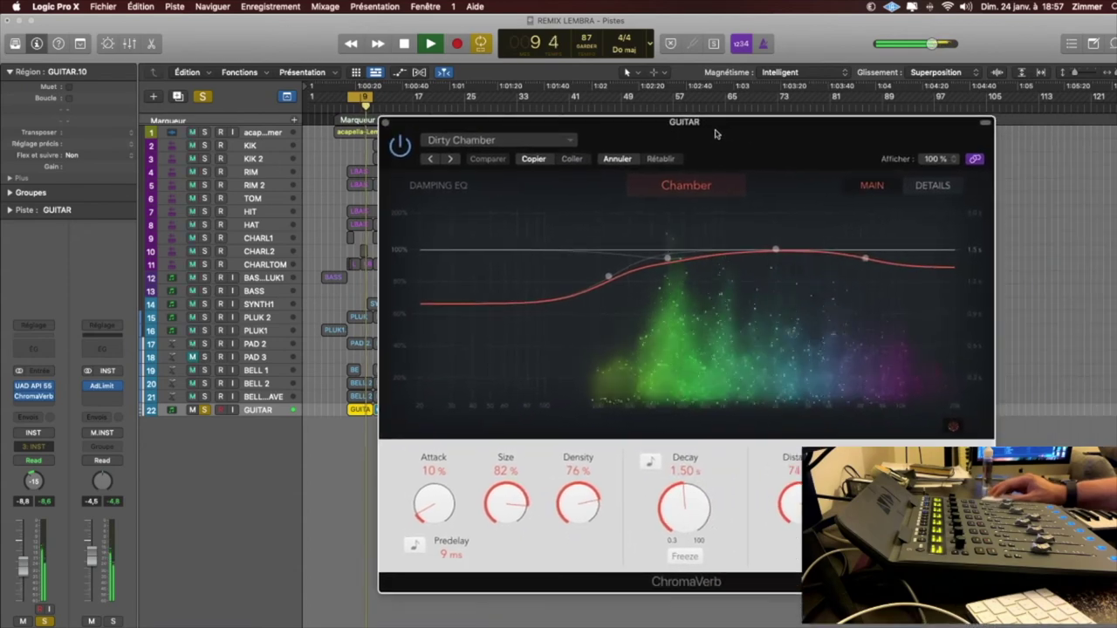
key(space)
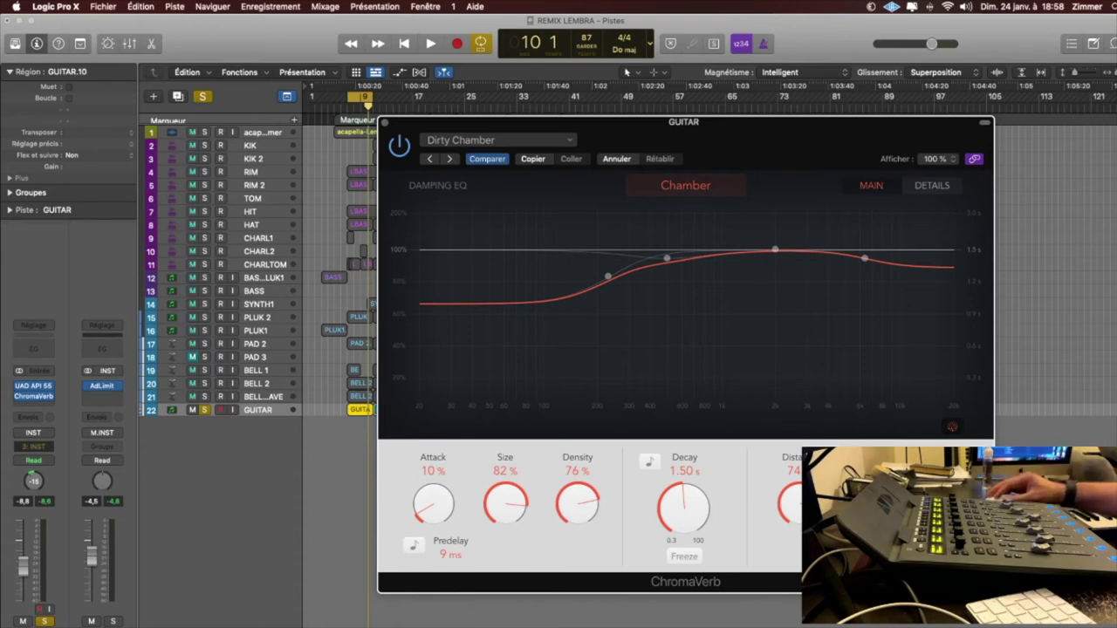
key(space)
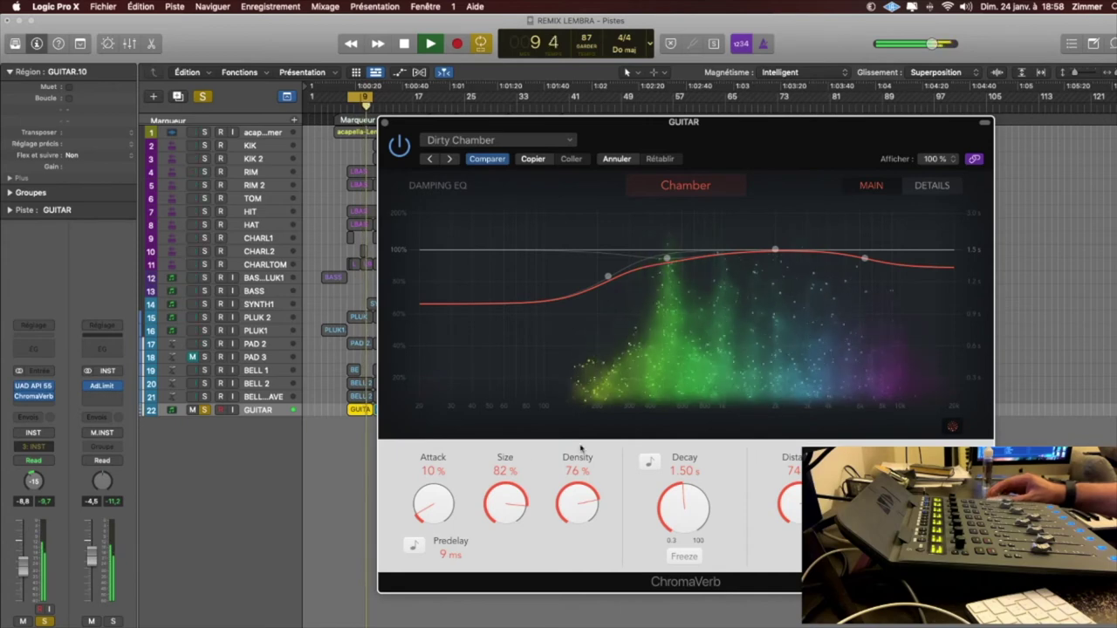
Unsolo GUITAR to hear it in the full mix, placing its API 550A window aside, and stop playback.
key(s)
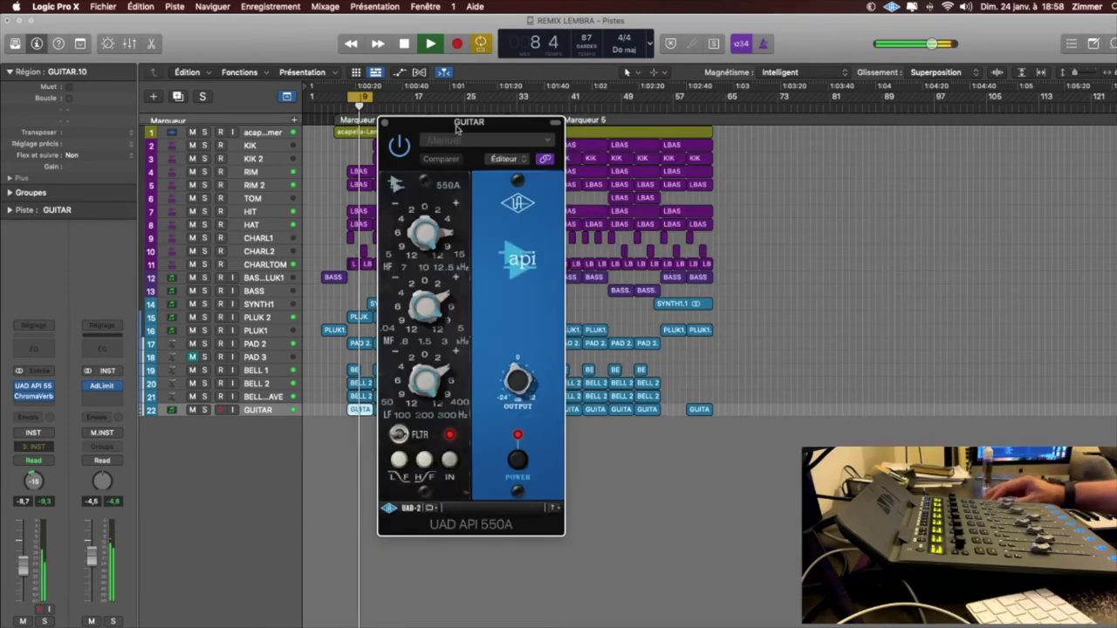
drag(456, 129, 615, 147)
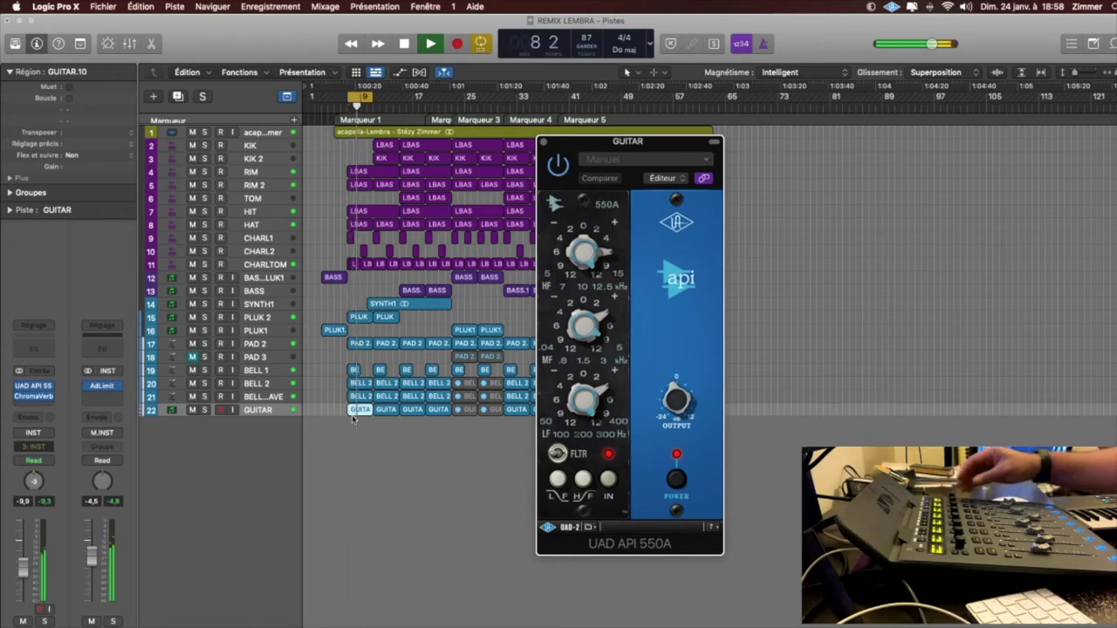
key(space)
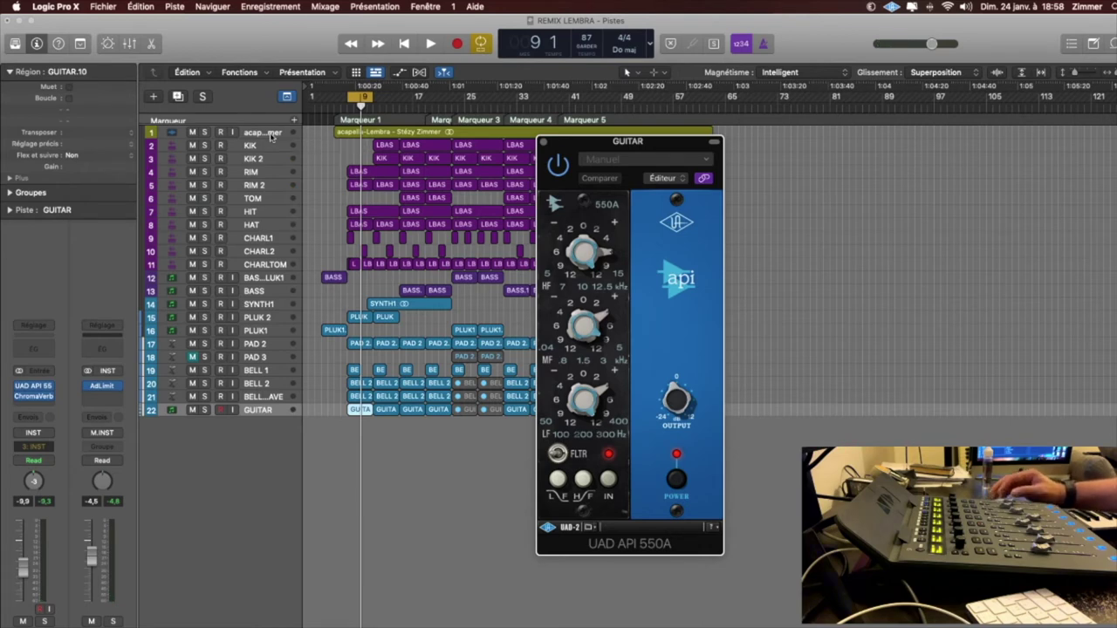
Loop playback over the whole acapella region and enlarge the track heights to show the waveforms, closing the API 550A window.
click(271, 134)
key(space)
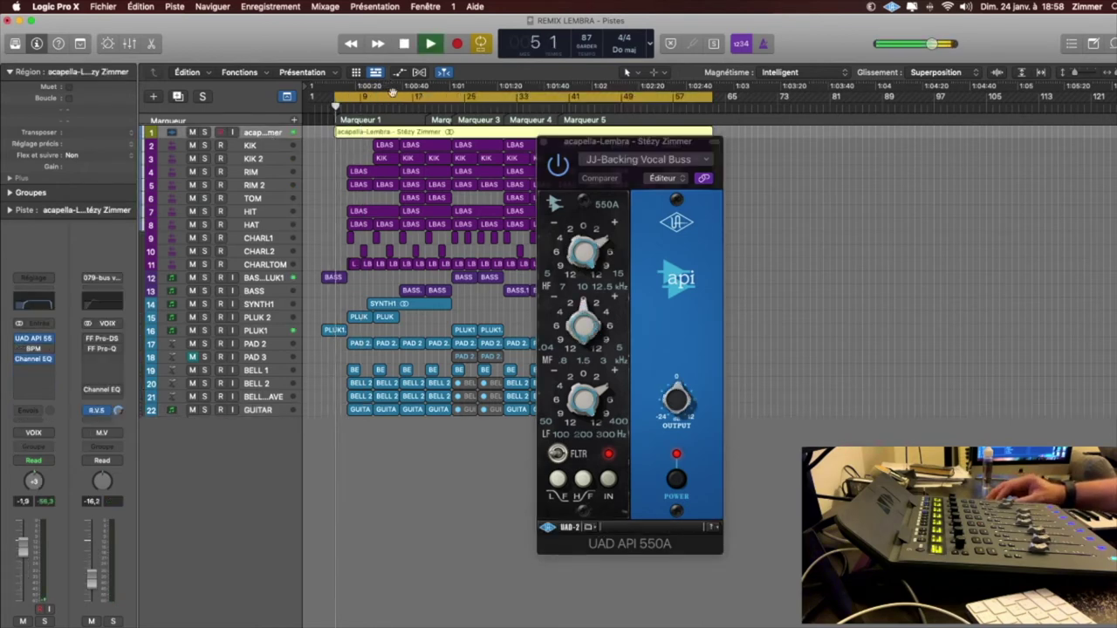
key(super+Down)
key(super+Down)
key(super+Down)
key(super+Down)
key(super+Down)
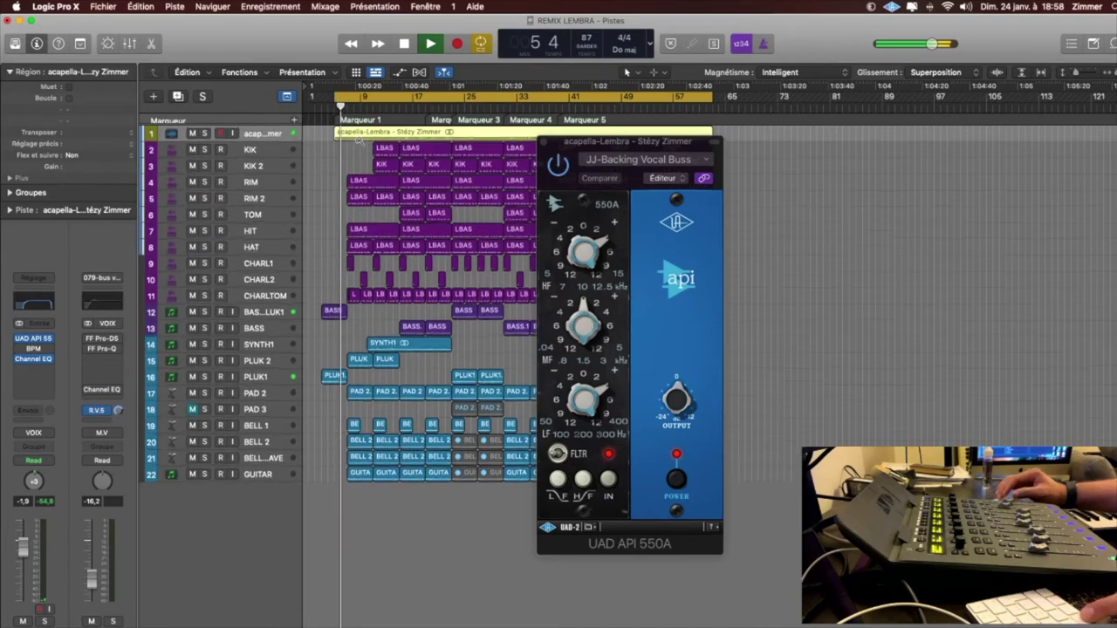
key(super+Down)
key(super+Down)
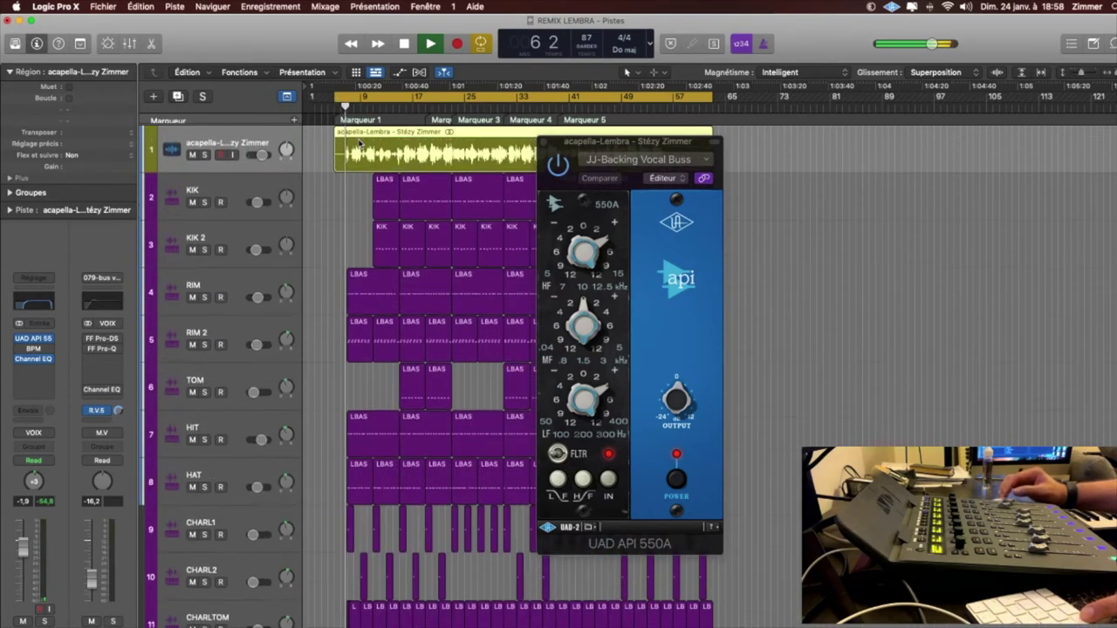
click(542, 142)
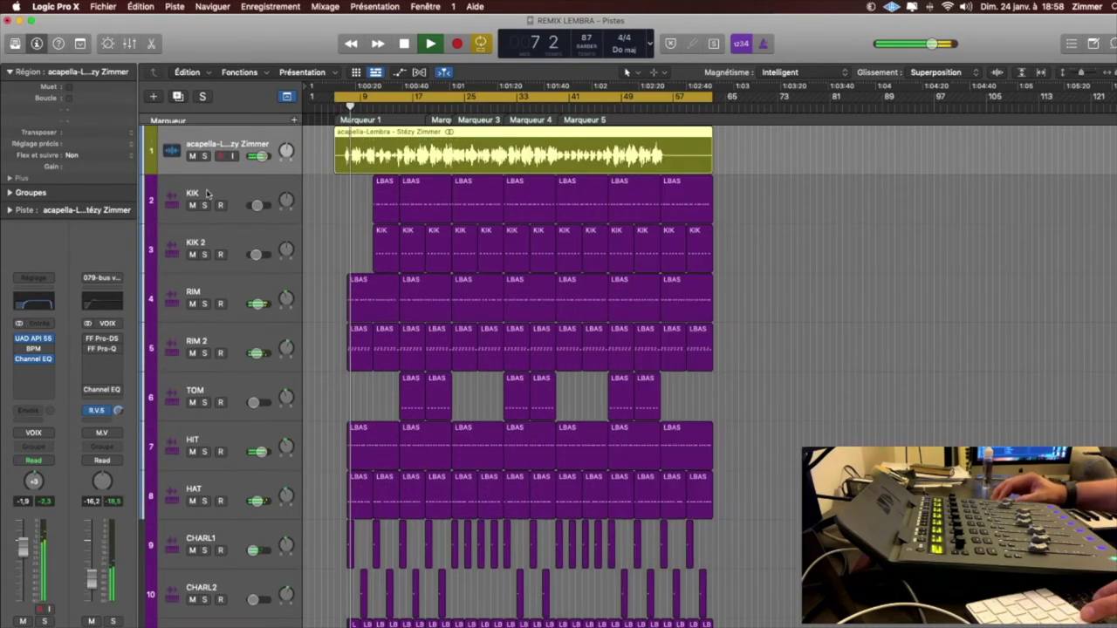
Compare the GUITAR track soloed and in the full mix, lowering its level to -13.9 dB.
key(space)
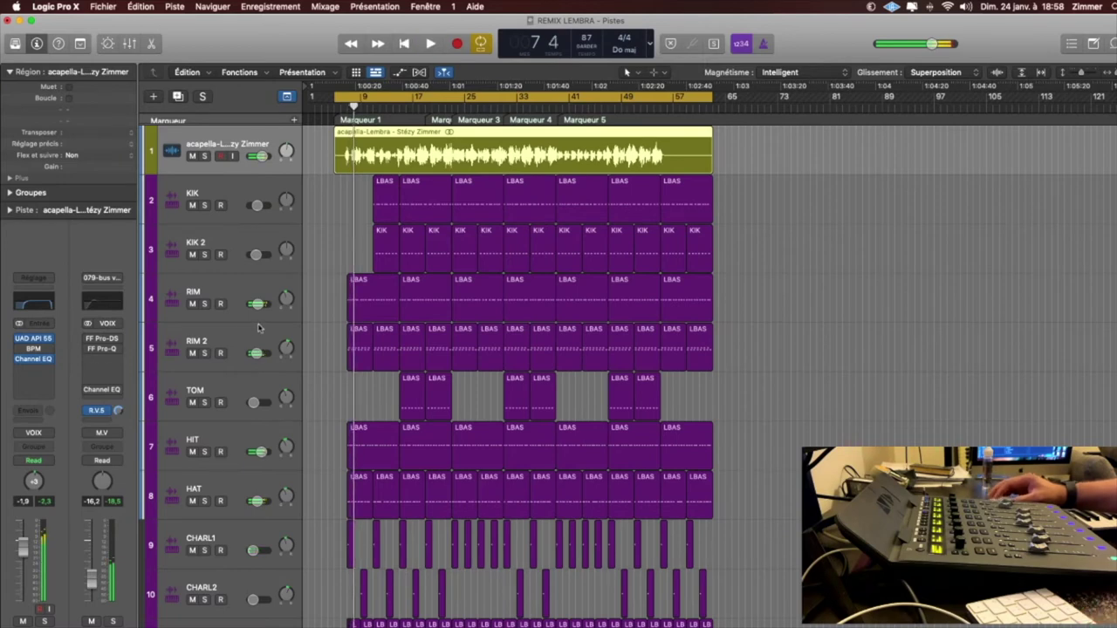
scroll(258, 327, down, 12)
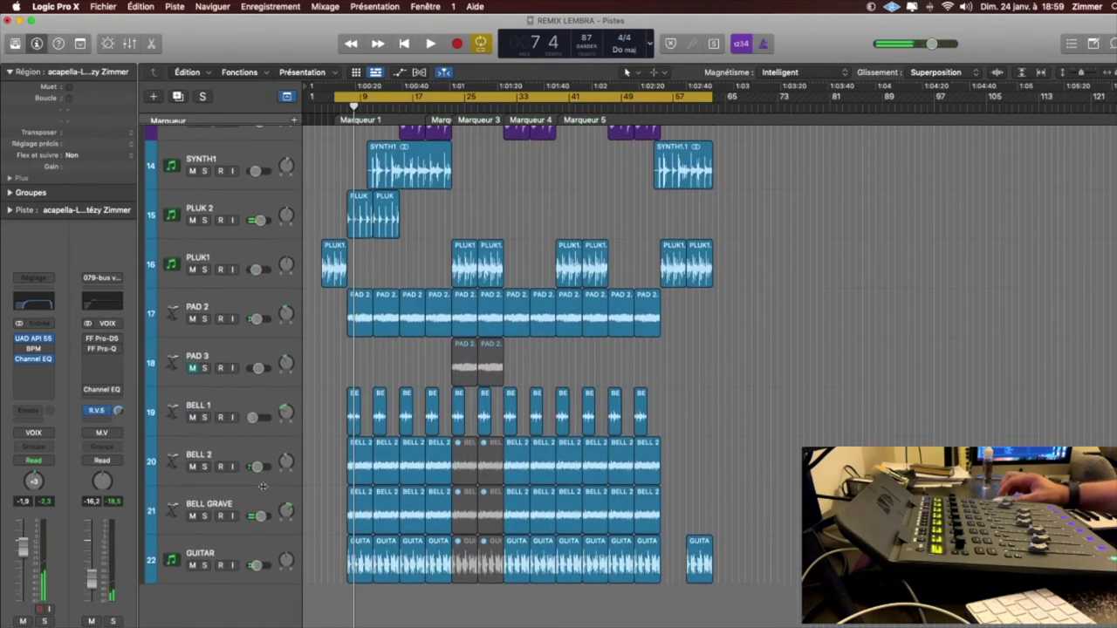
click(254, 553)
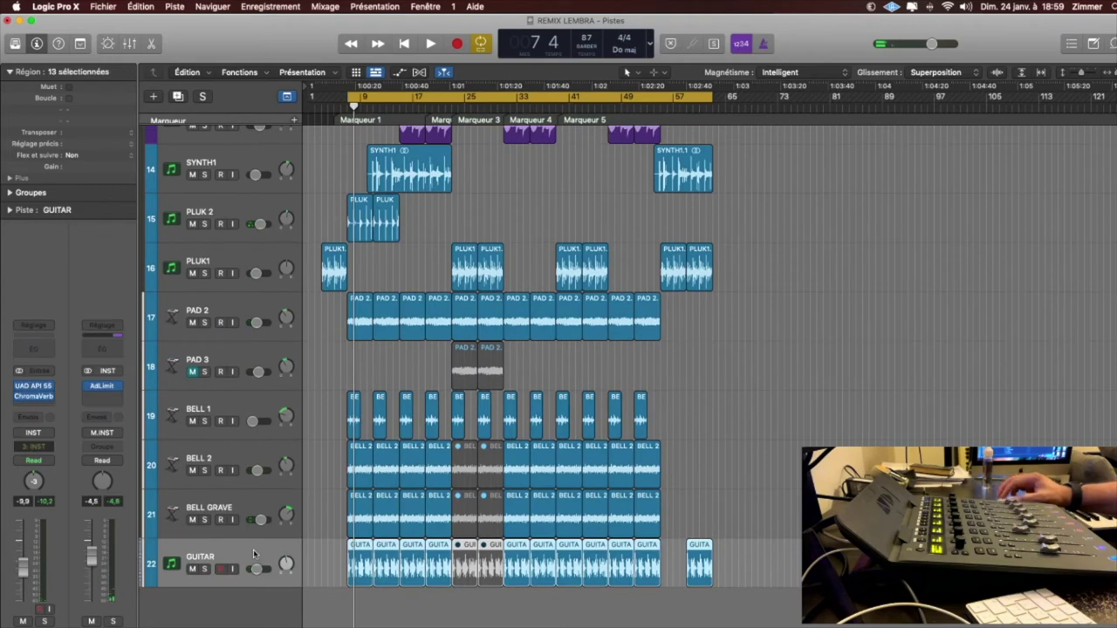
key(space)
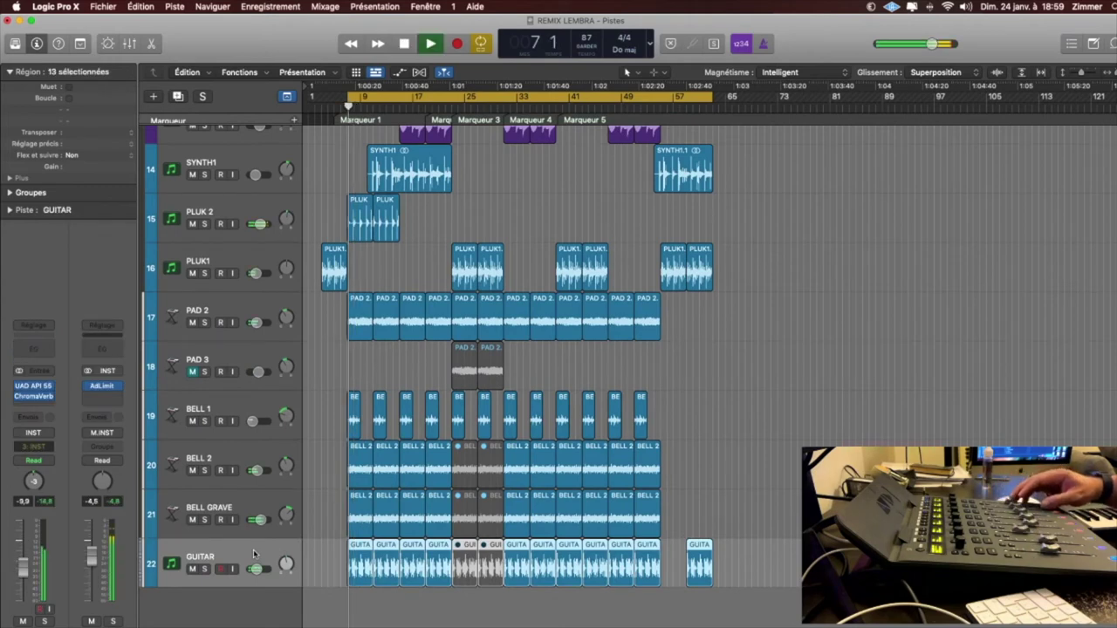
key(s)
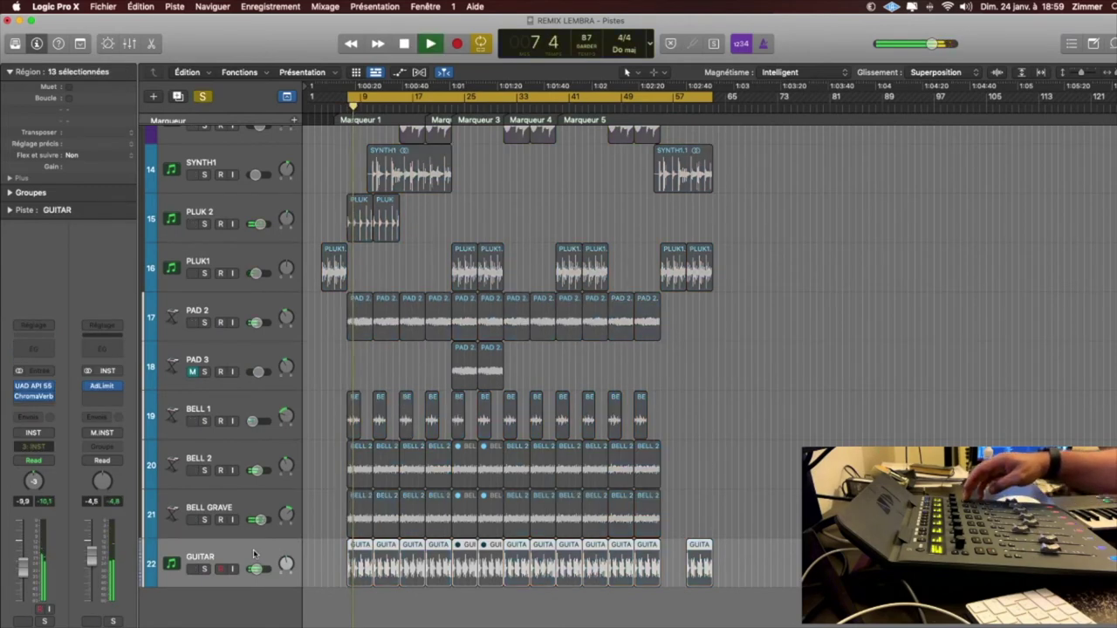
key(s)
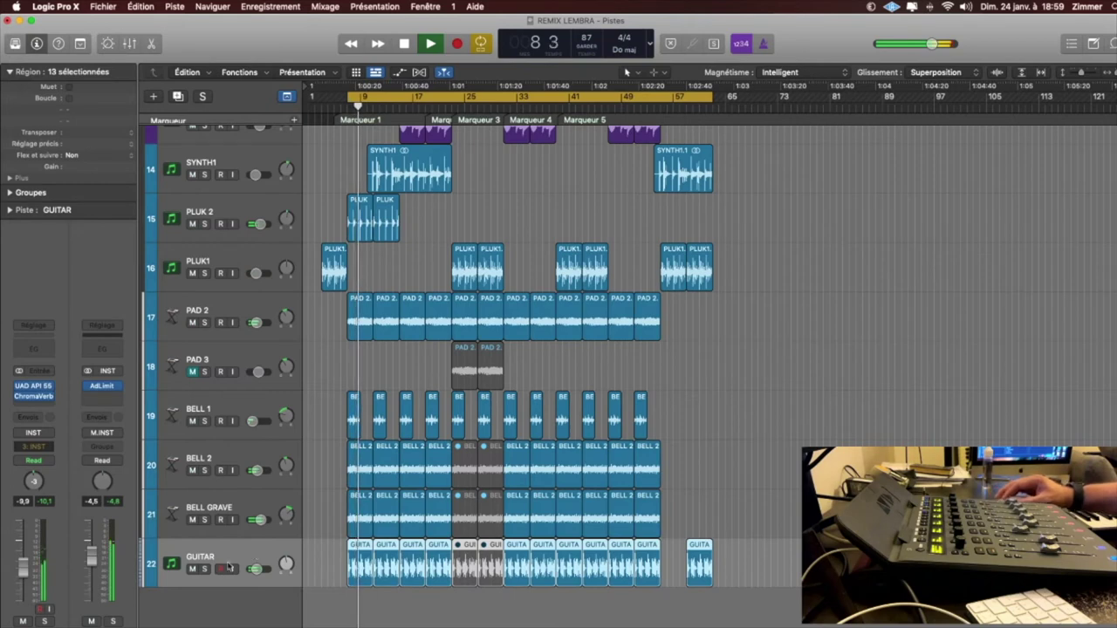
key(s)
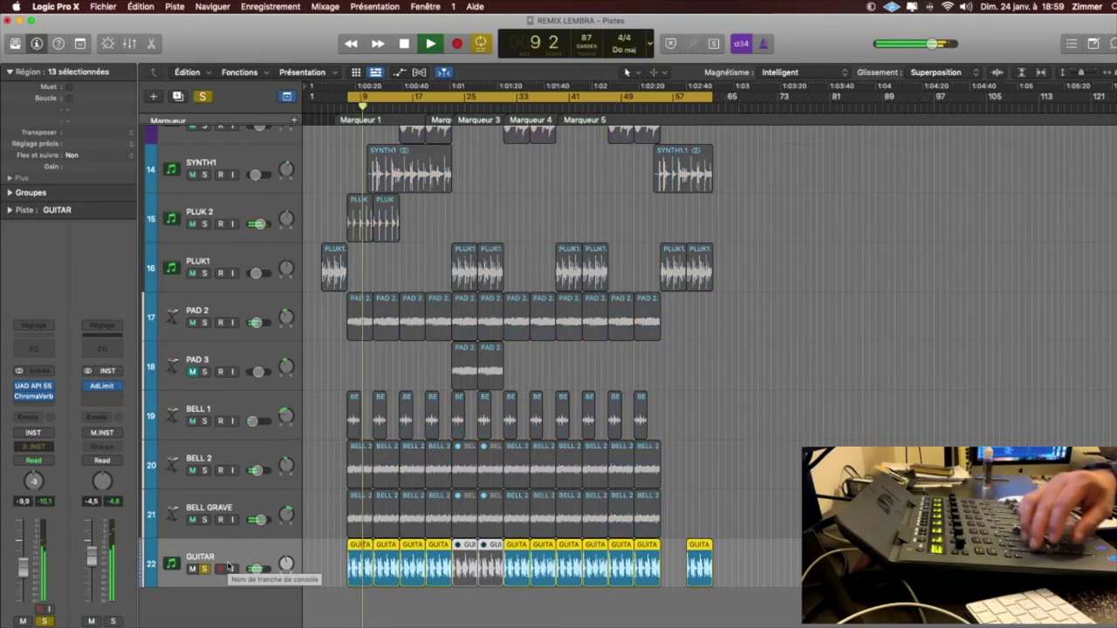
key(s)
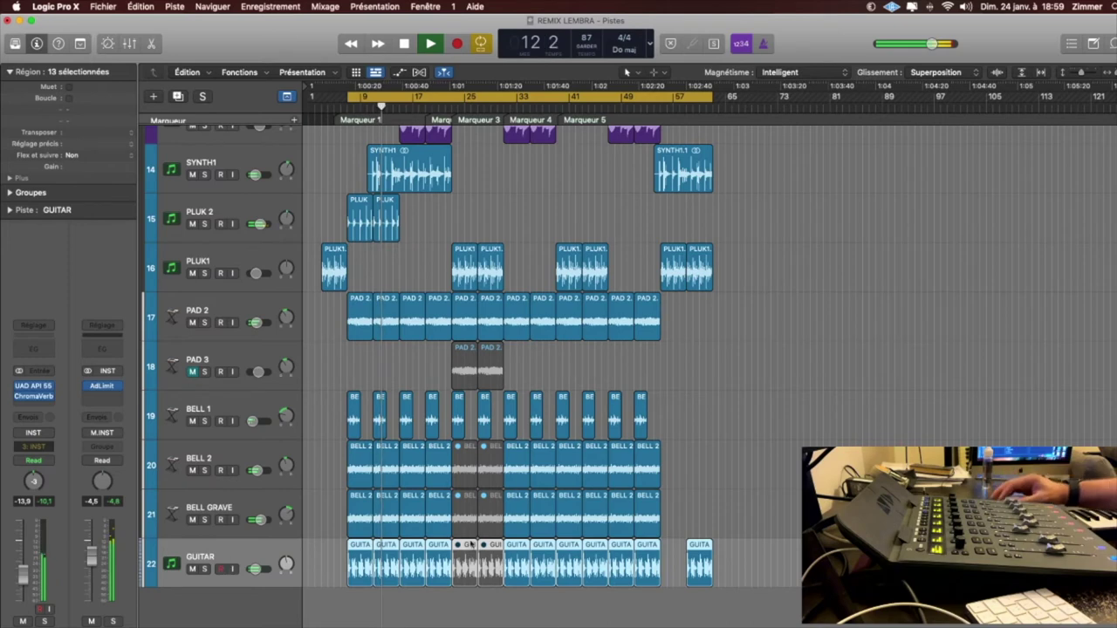
Select the acapella region, stop playback and save the project.
scroll(404, 353, up, 10)
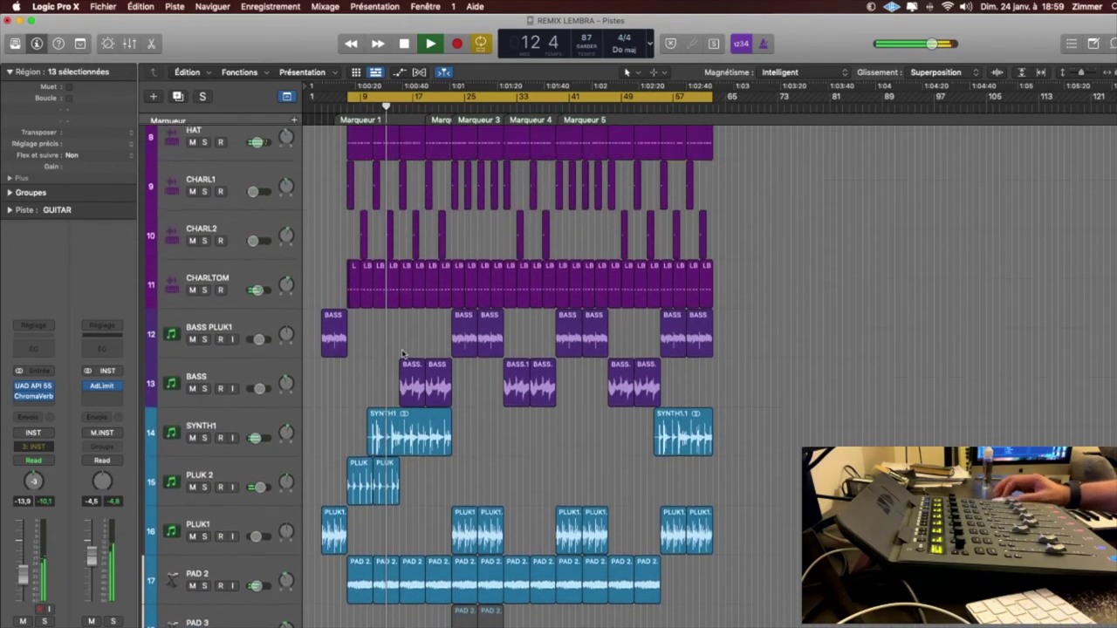
scroll(403, 353, up, 12)
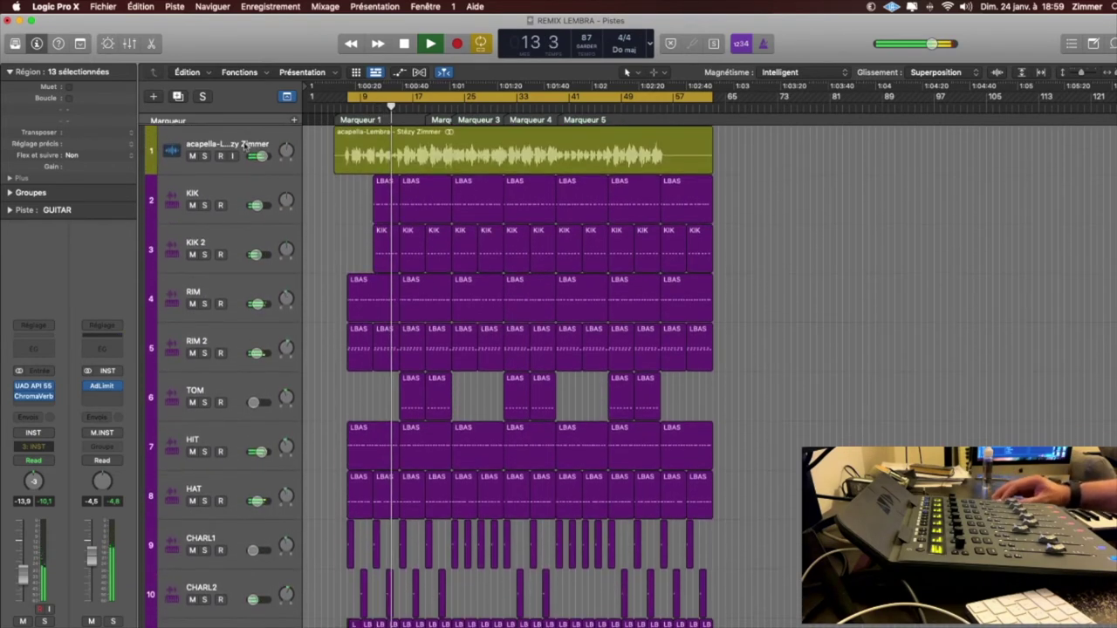
click(442, 160)
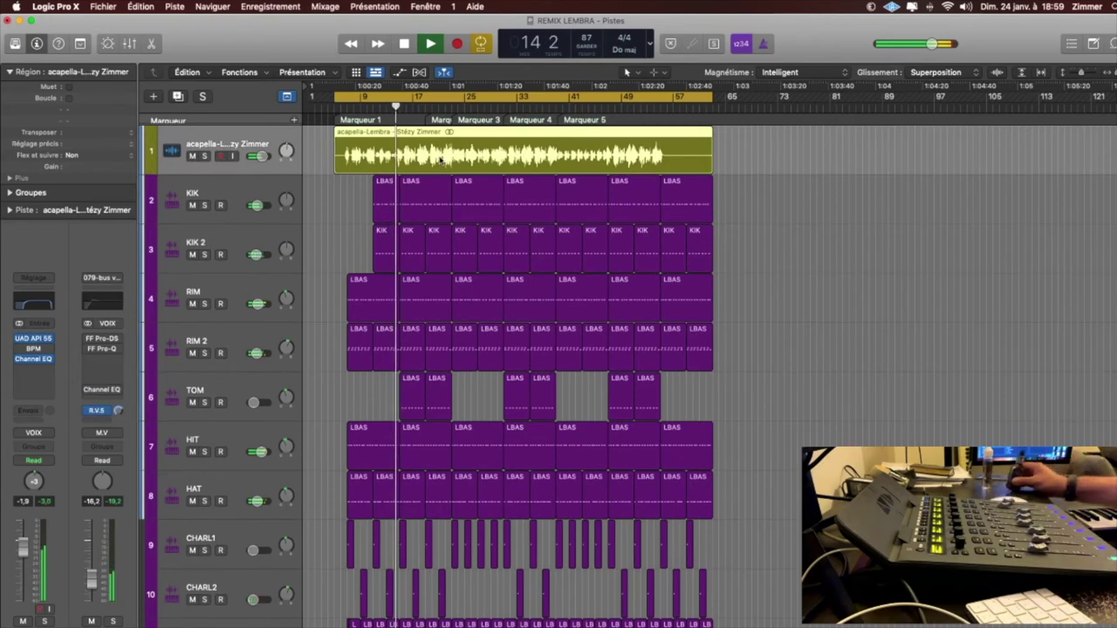
key(space)
key(super+s)
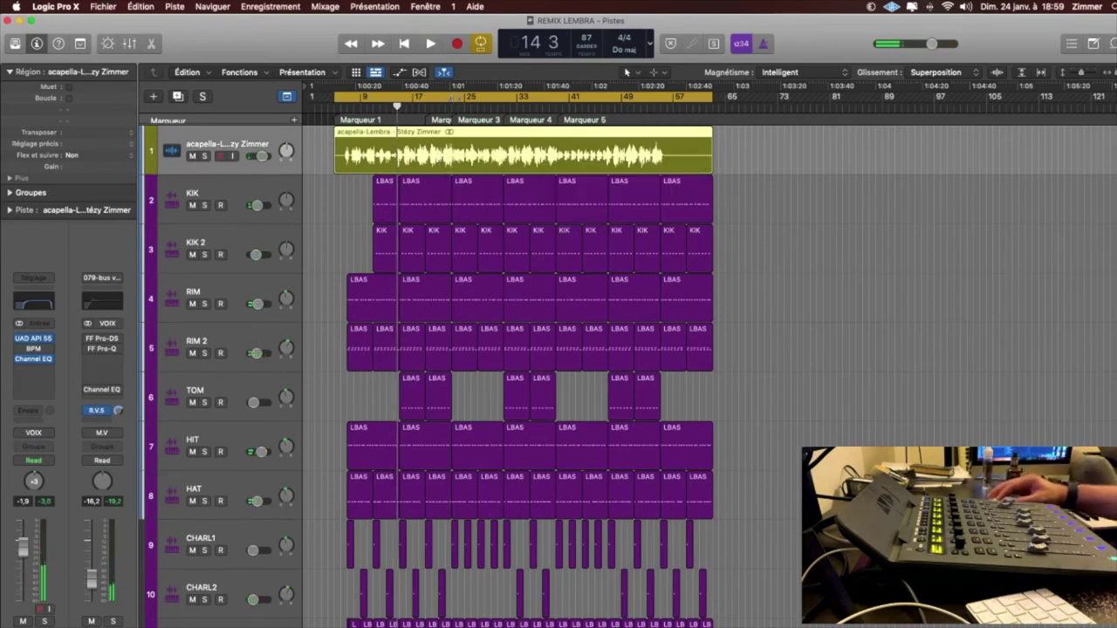
Turn off looping and play from bar 23, raising the C.V channel to -2.0 dB in the mixer.
click(453, 99)
key(c)
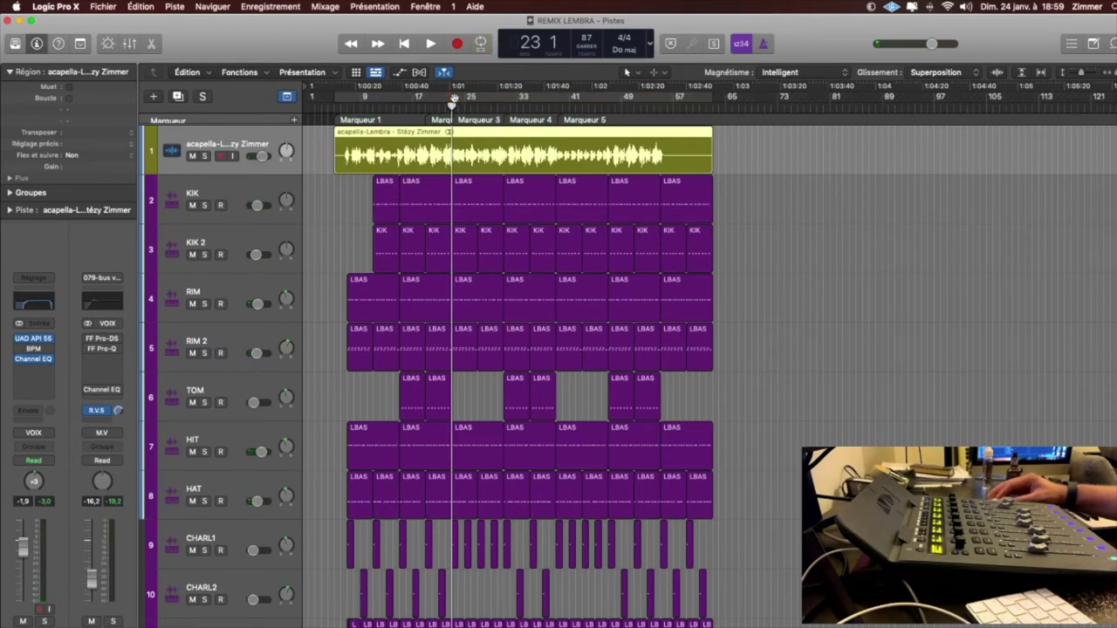
key(x)
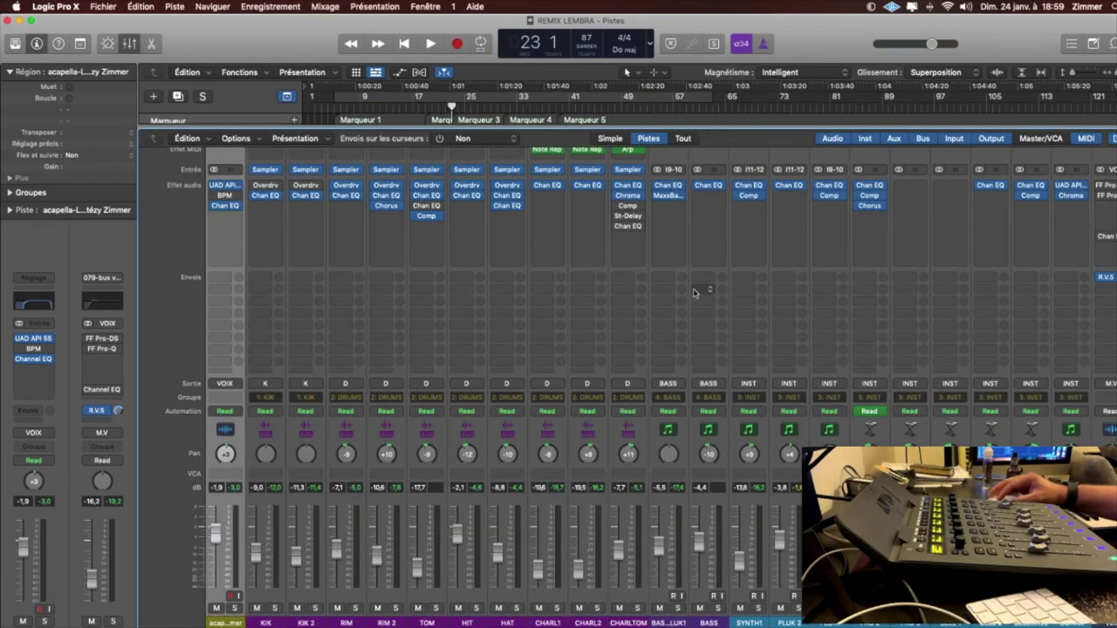
scroll(694, 292, right, 10)
scroll(695, 294, left, 3)
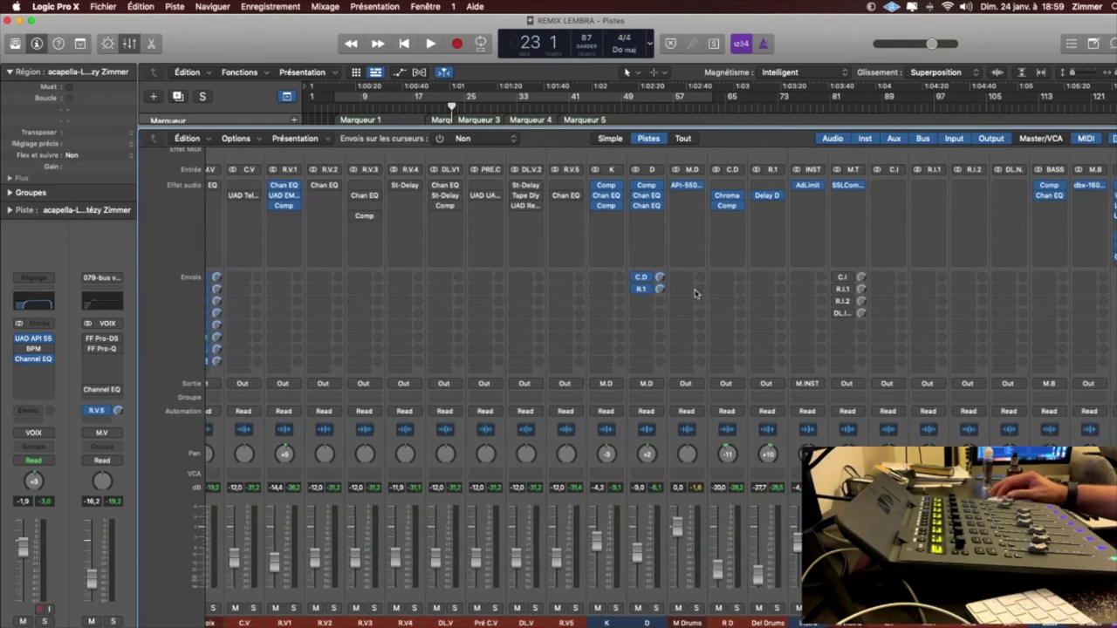
key(space)
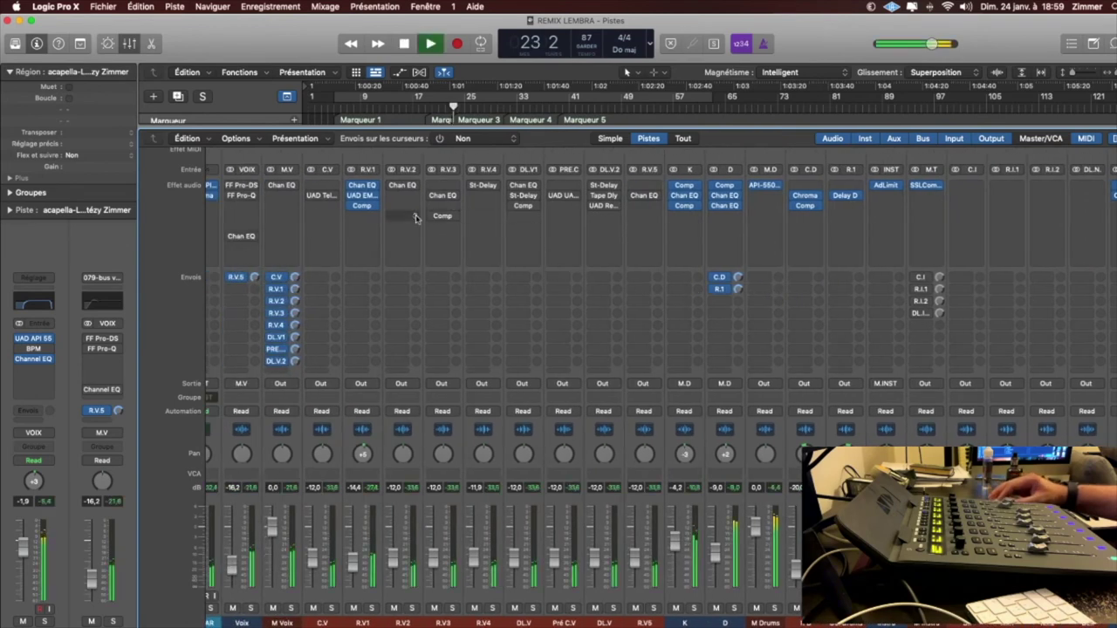
key(space)
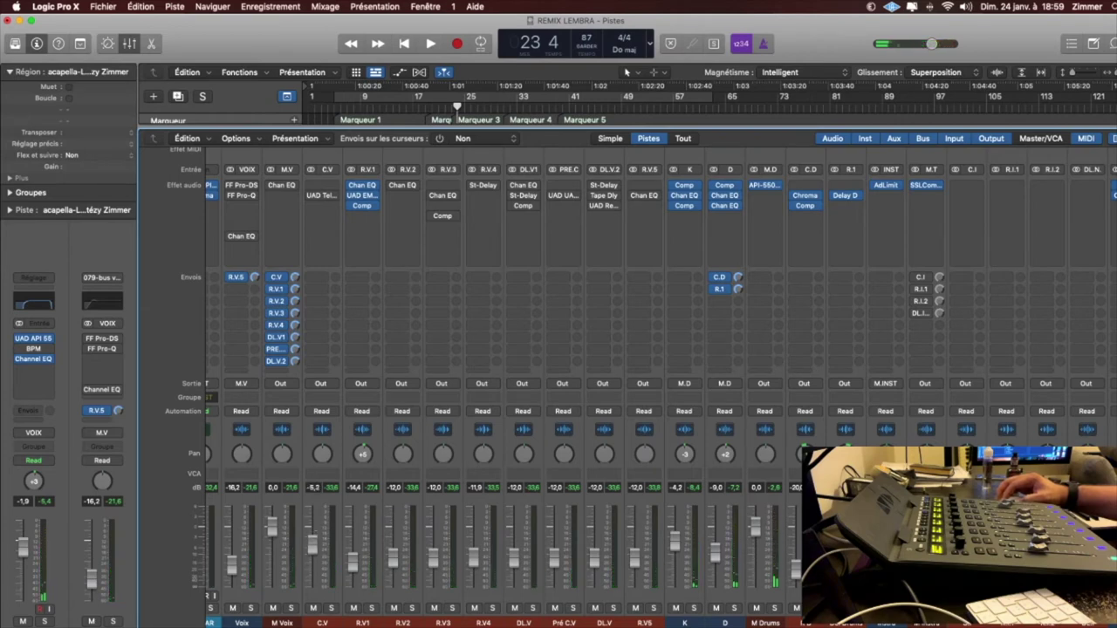
key(space)
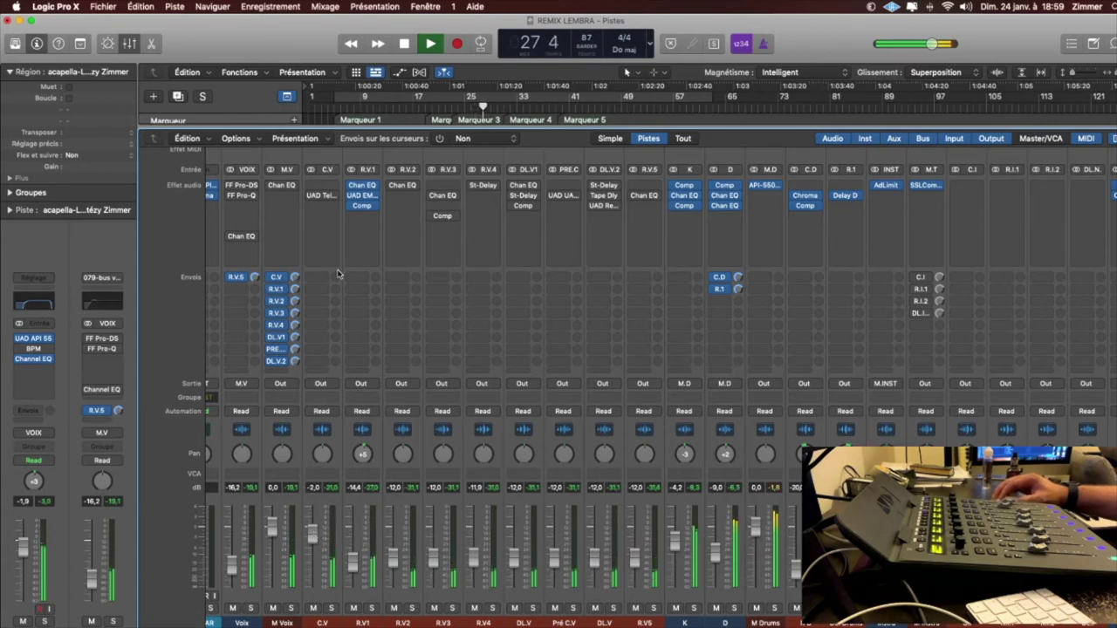
Insert the SSLComp (s) compressor in the M Voix bus's first free audio effect slot below Chan EQ.
mouse_move(318, 196)
key(space)
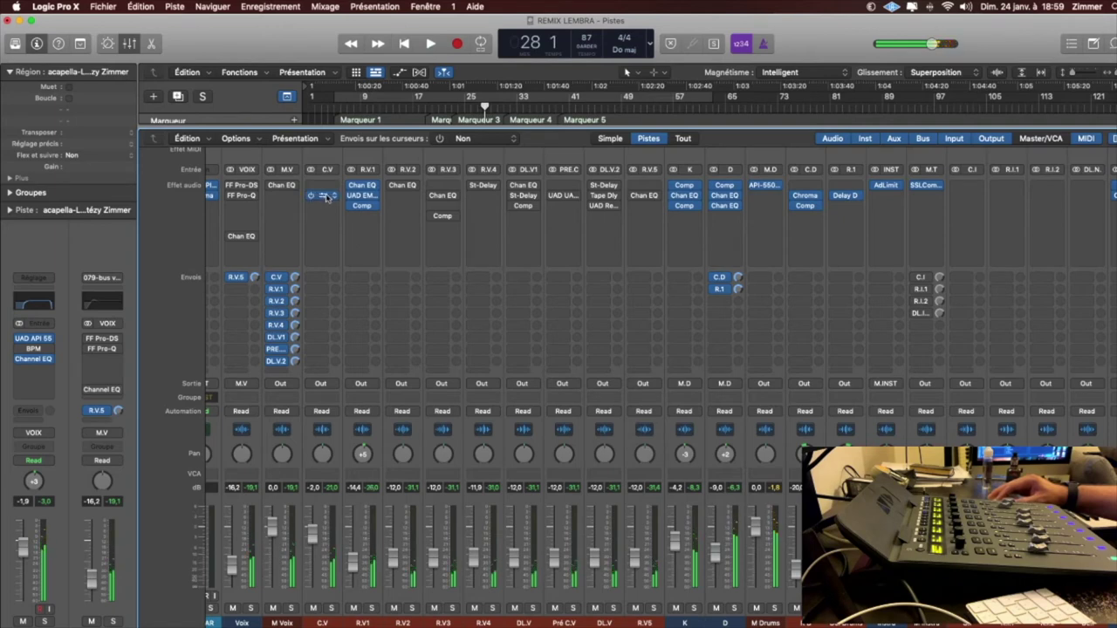
key(space)
key(space)
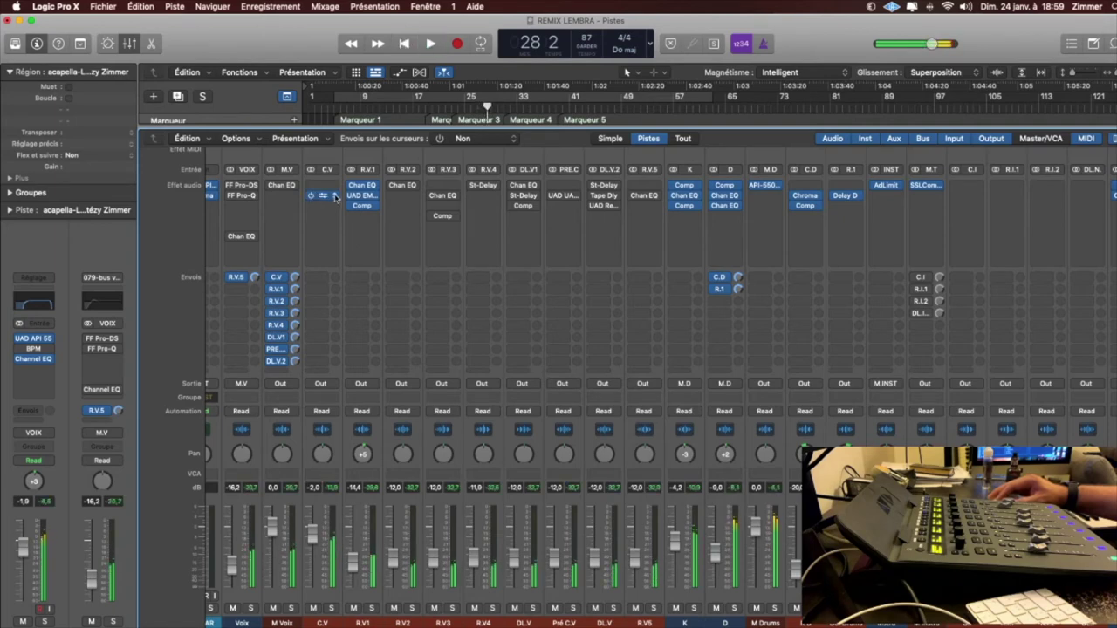
click(334, 197)
click(375, 212)
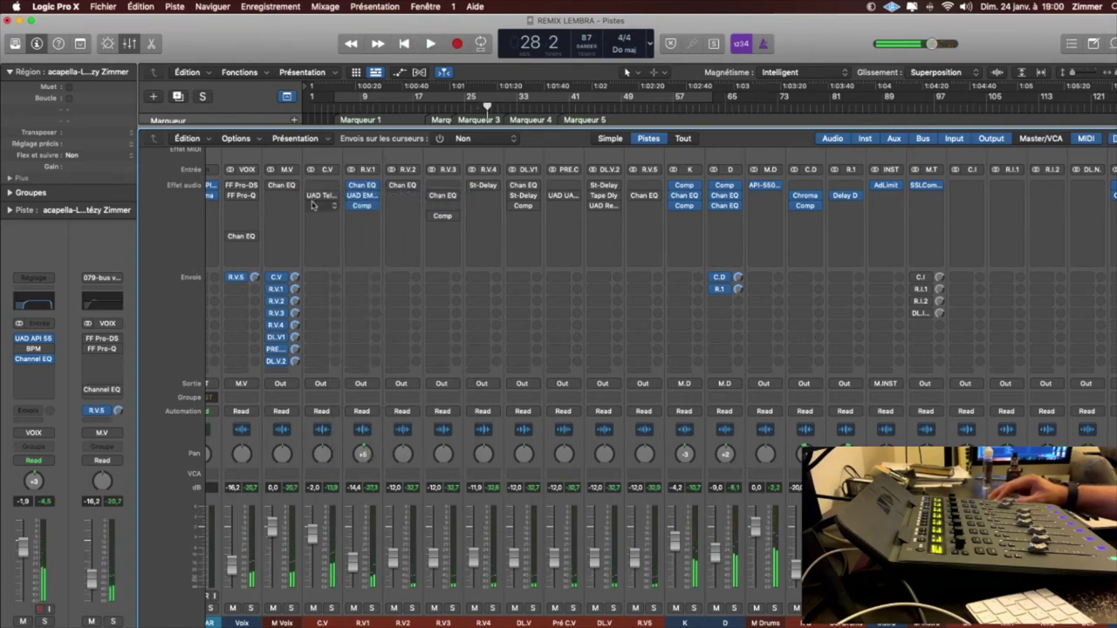
click(294, 196)
mouse_move(307, 220)
click(380, 220)
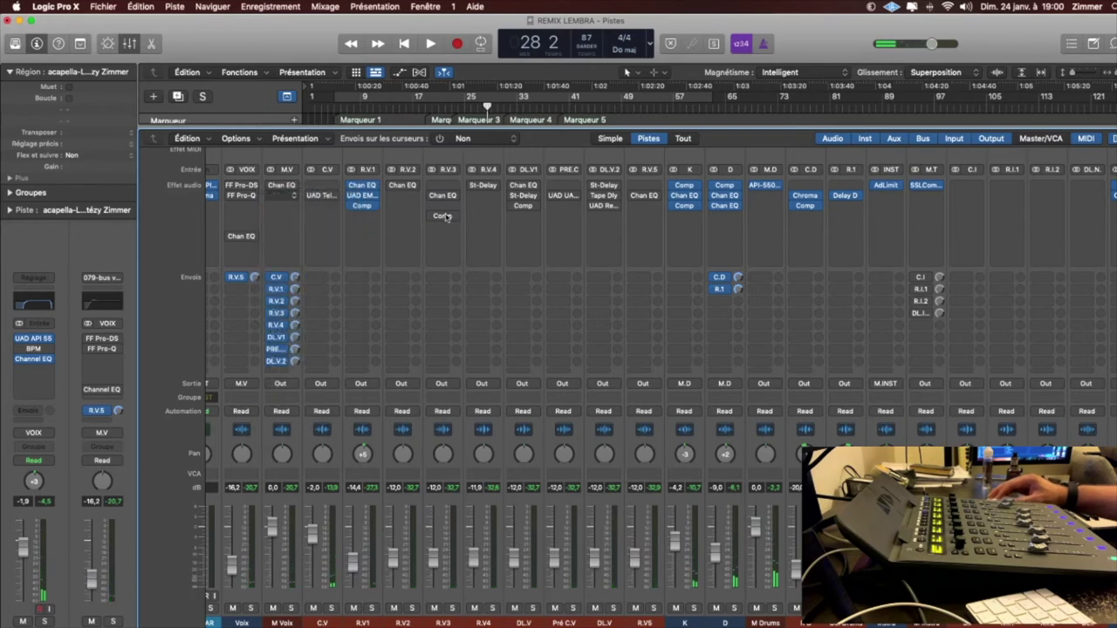
Adjust the SSLComp's threshold, make-up and ratio on M Voix during playback, and close the plug-in.
key(space)
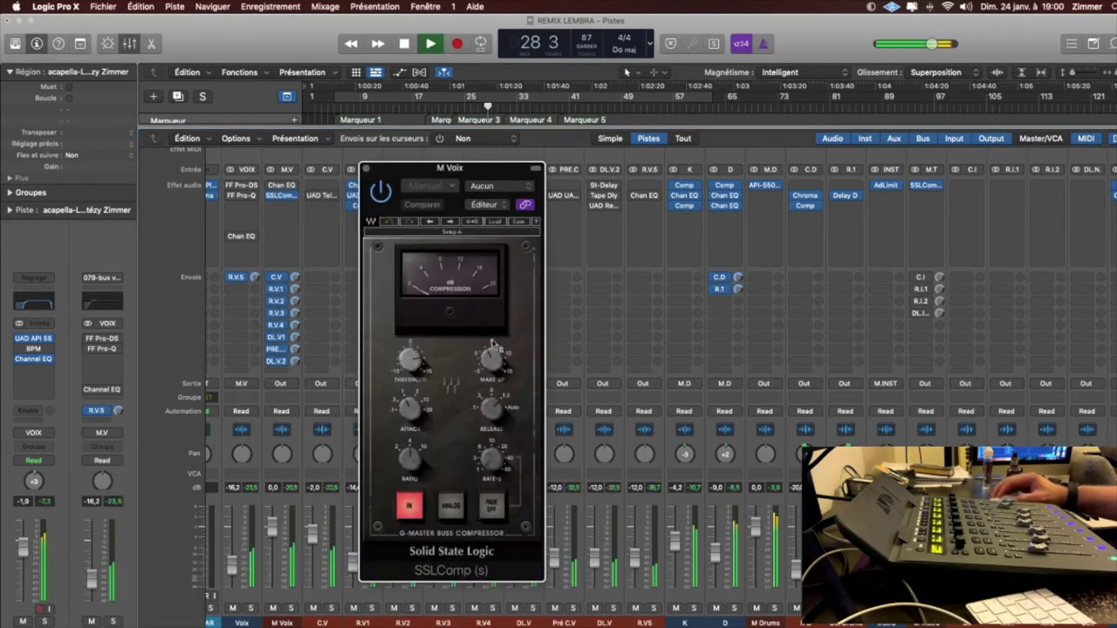
drag(413, 365, 414, 351)
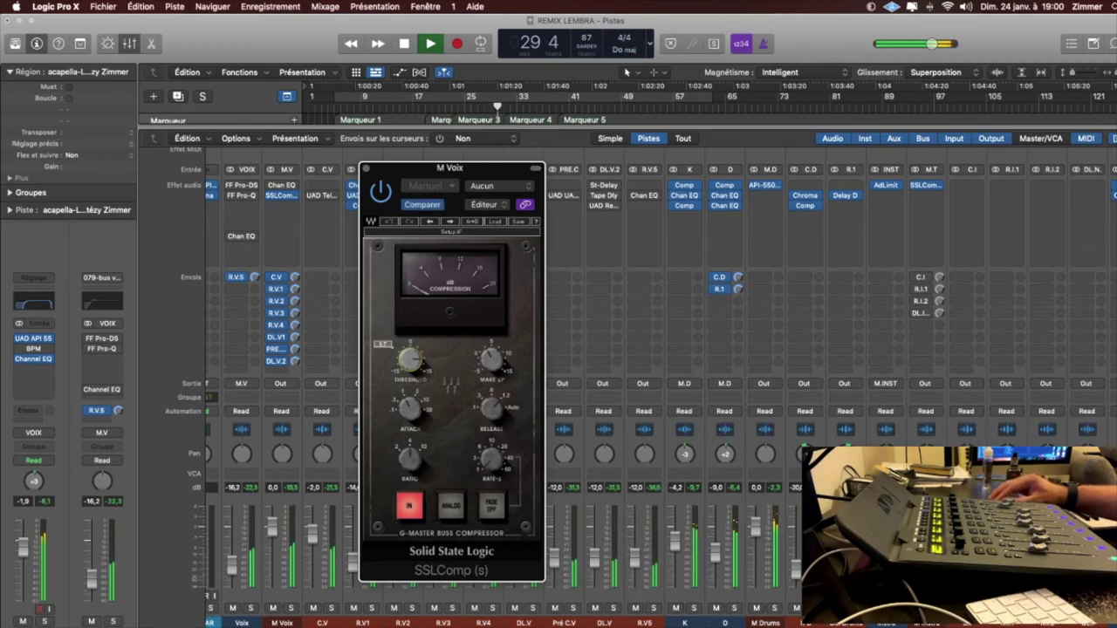
drag(501, 372, 502, 360)
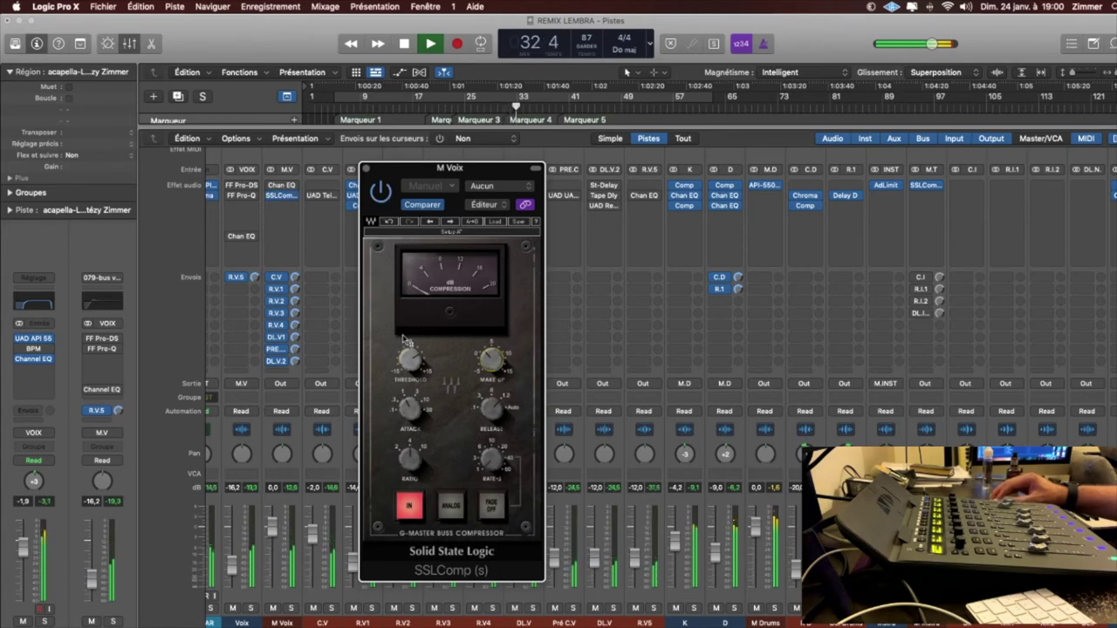
drag(418, 468, 418, 459)
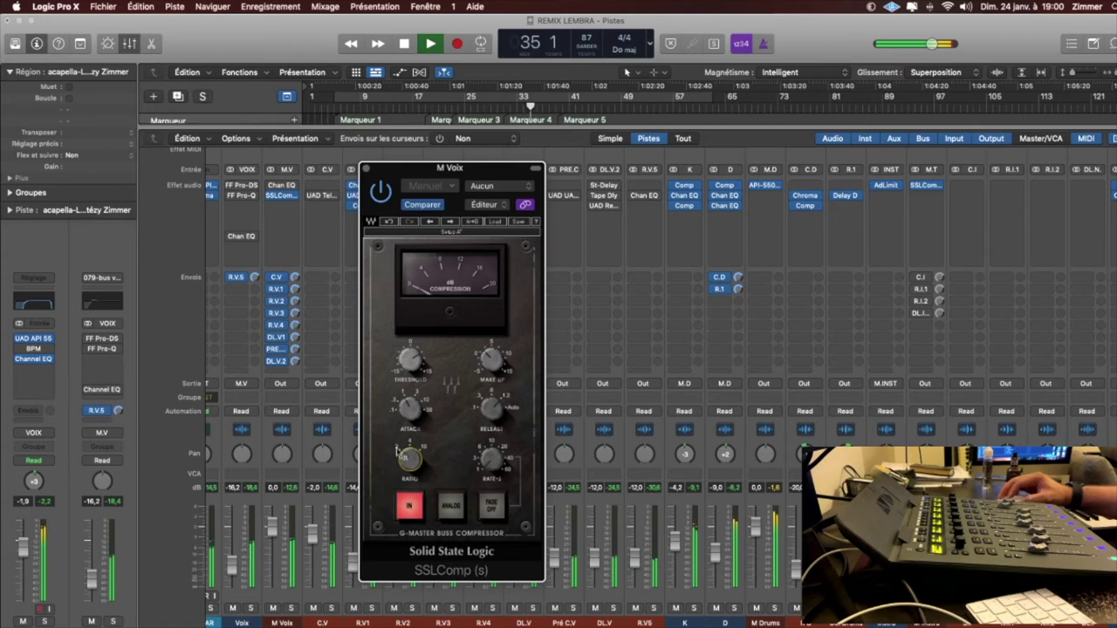
drag(413, 369, 412, 369)
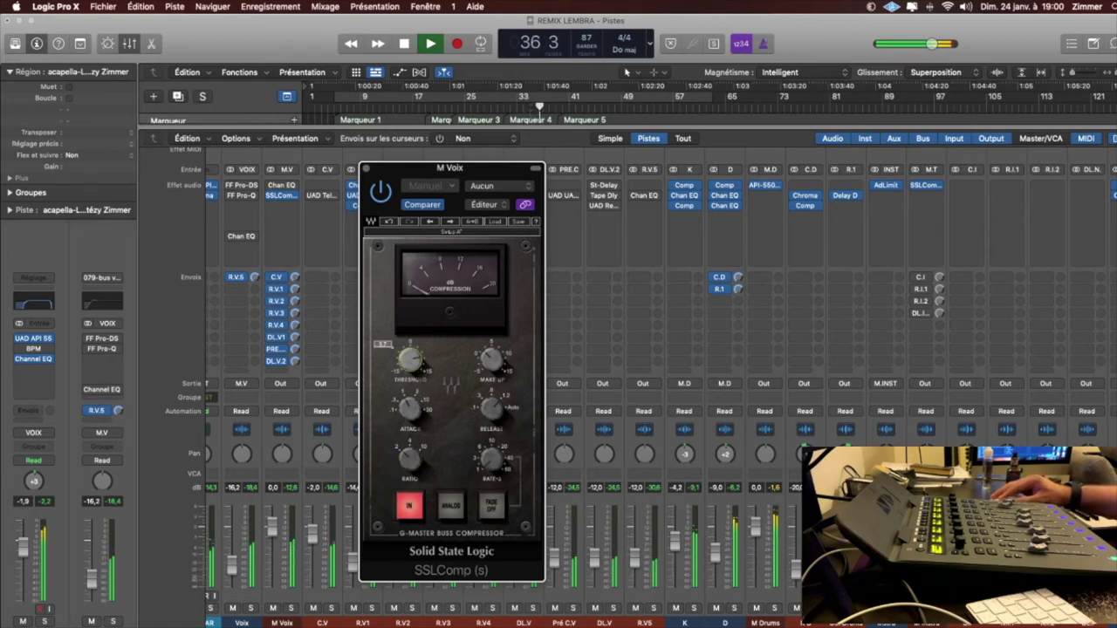
click(503, 369)
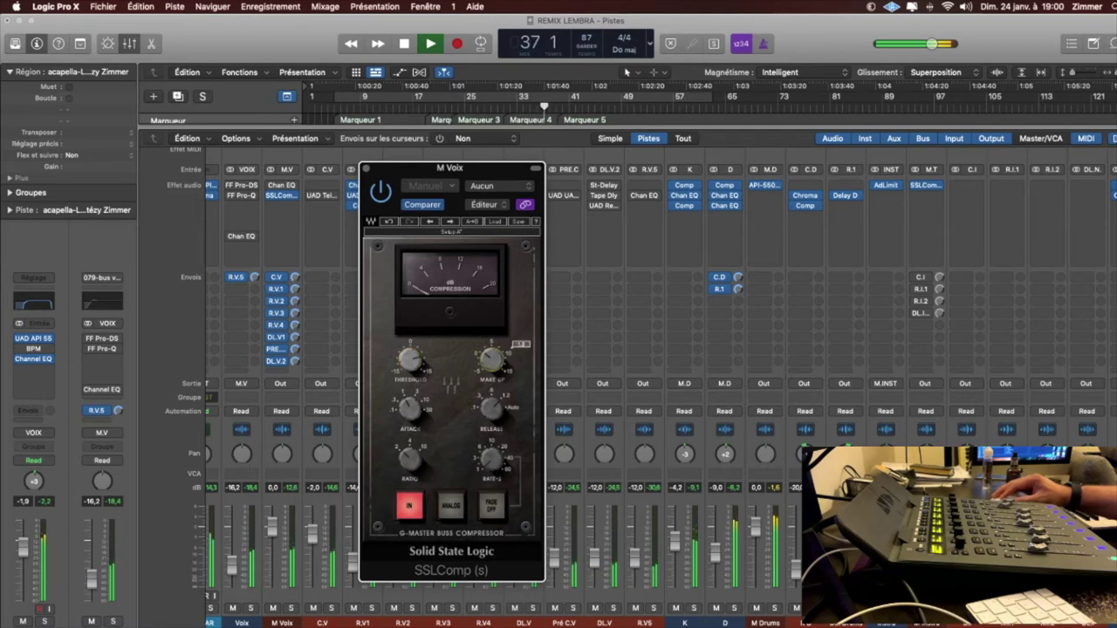
click(367, 170)
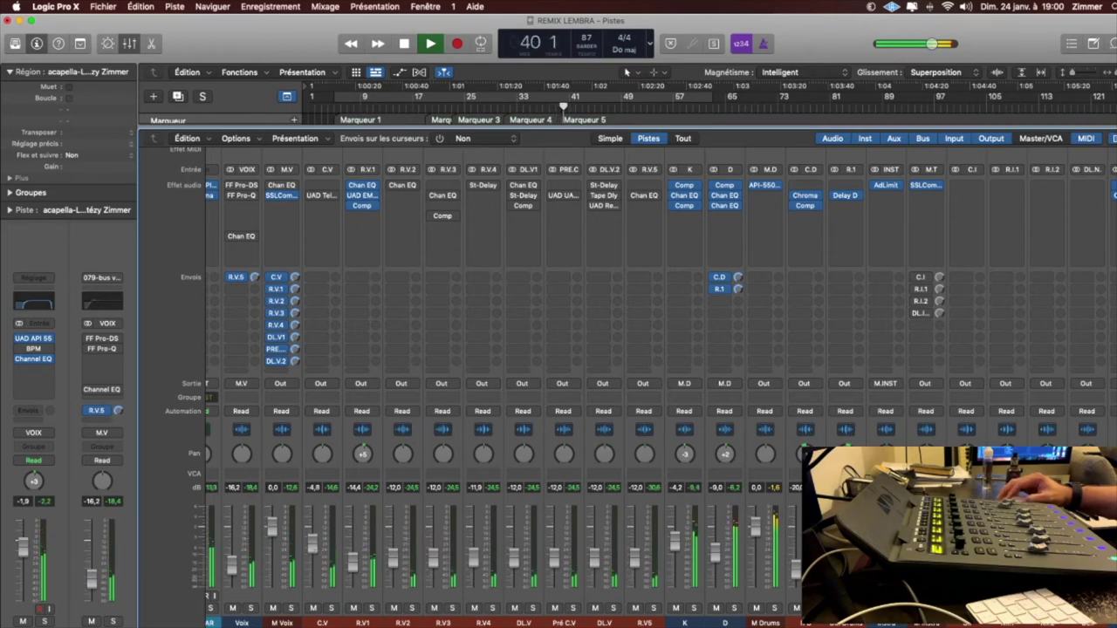
Hide the mixer and reduce the arrangement's track height until all 22 tracks fit in view.
key(x)
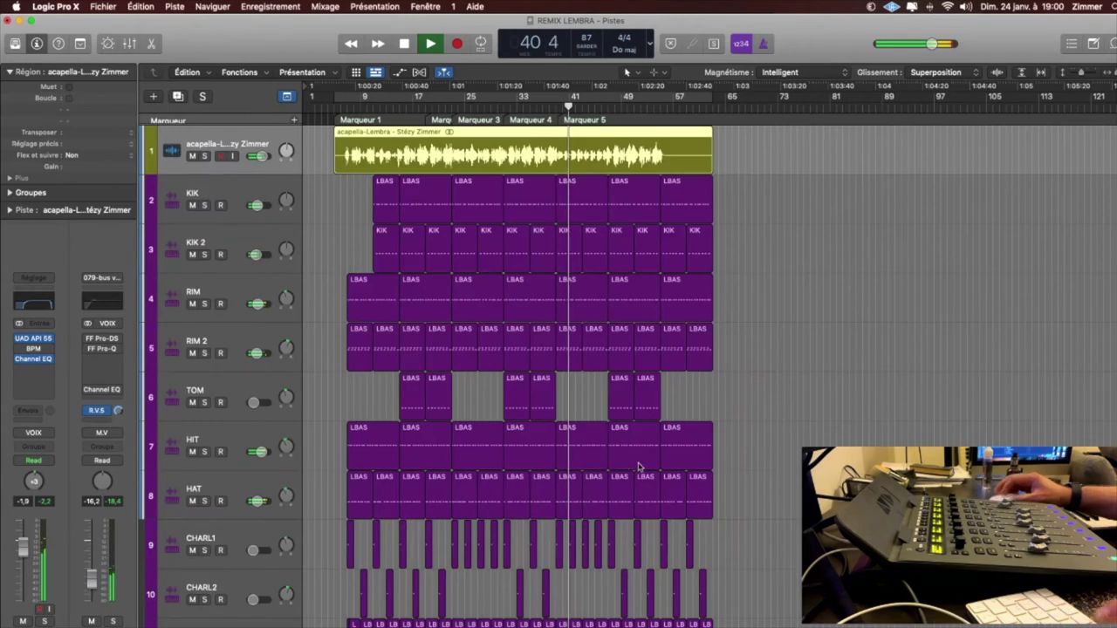
key(super+Up)
key(super+Up)
key(super+Up)
key(super+Up)
key(super+Up)
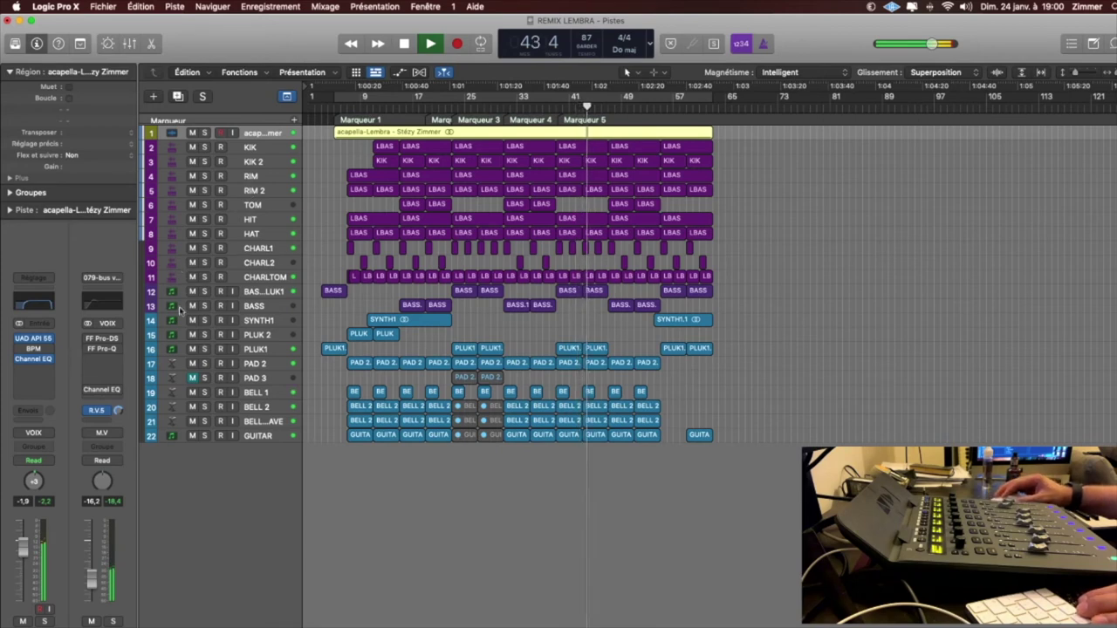
Bring back the mixer and inspect the FF Pro-DS on the Voix channel during playback.
key(x)
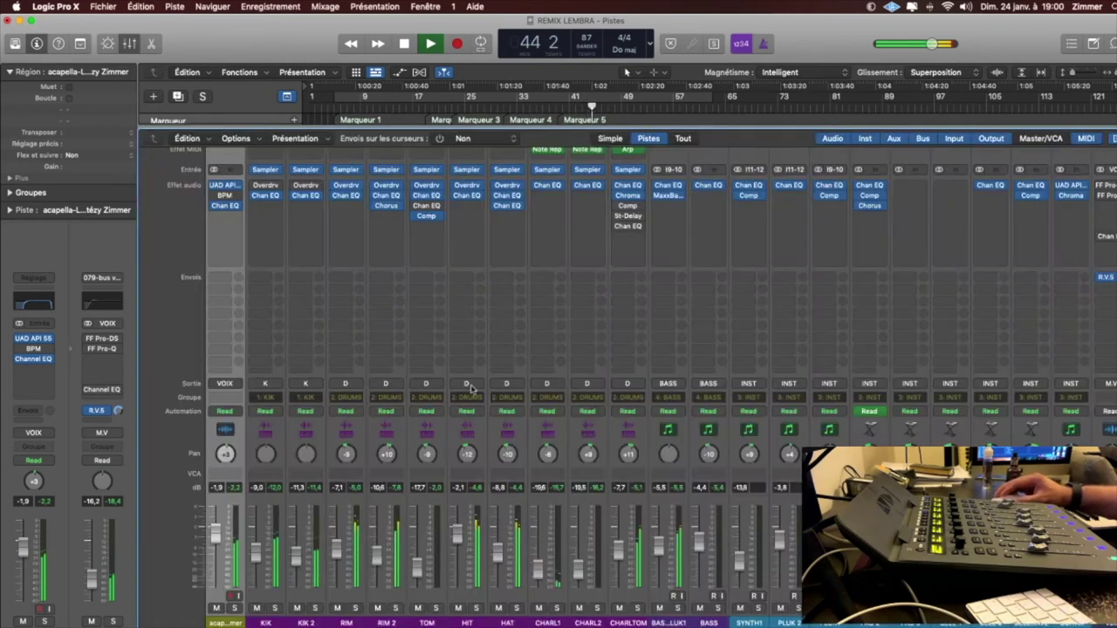
scroll(591, 438, right, 10)
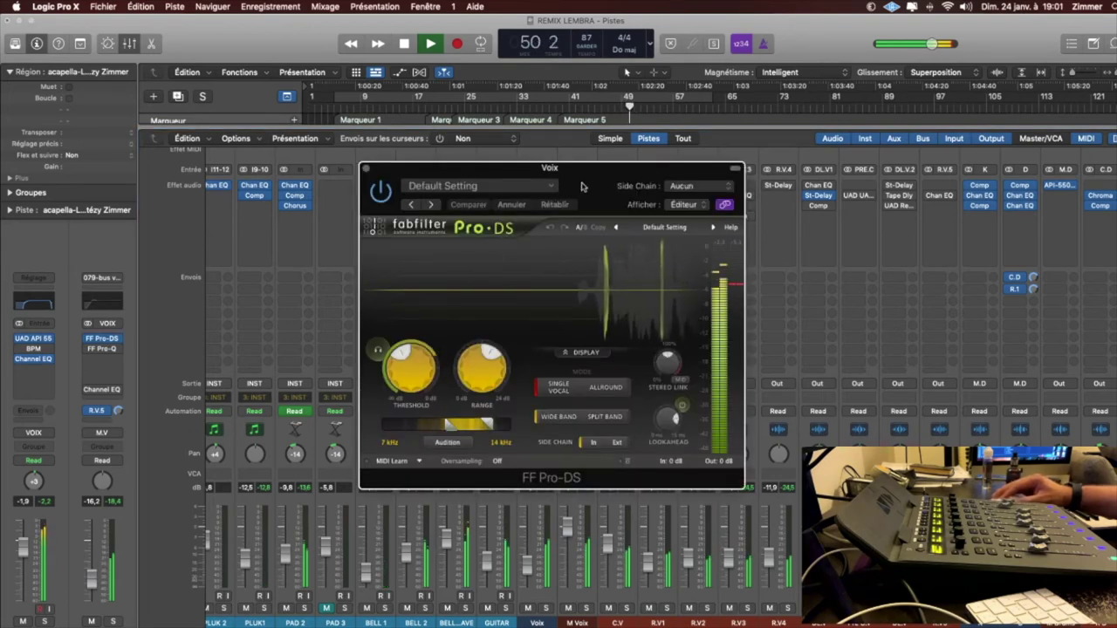
drag(582, 185, 926, 222)
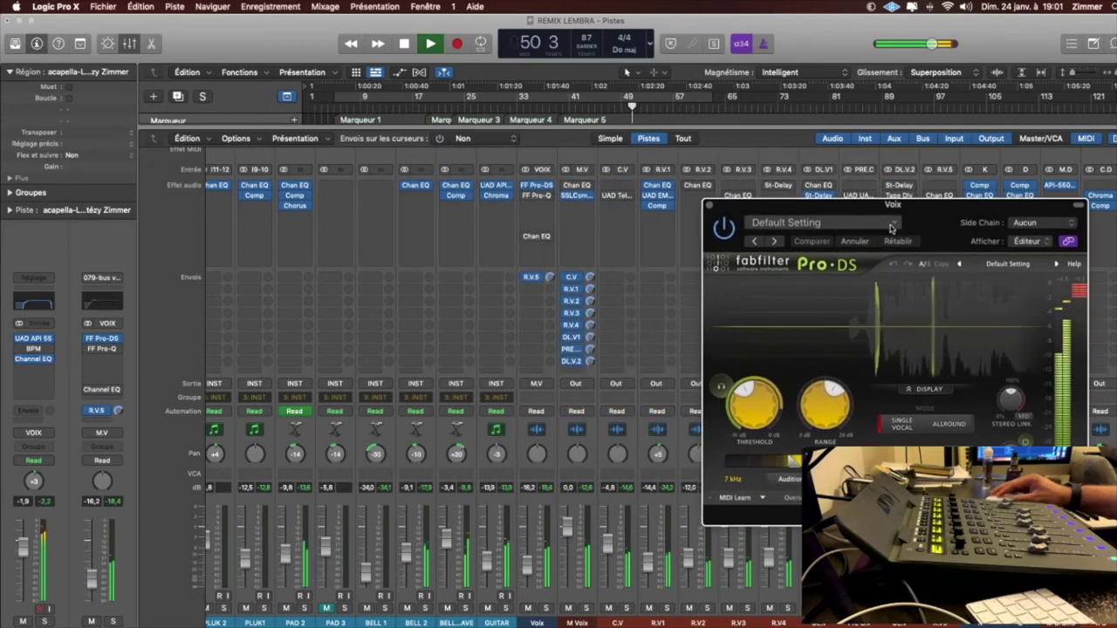
click(710, 207)
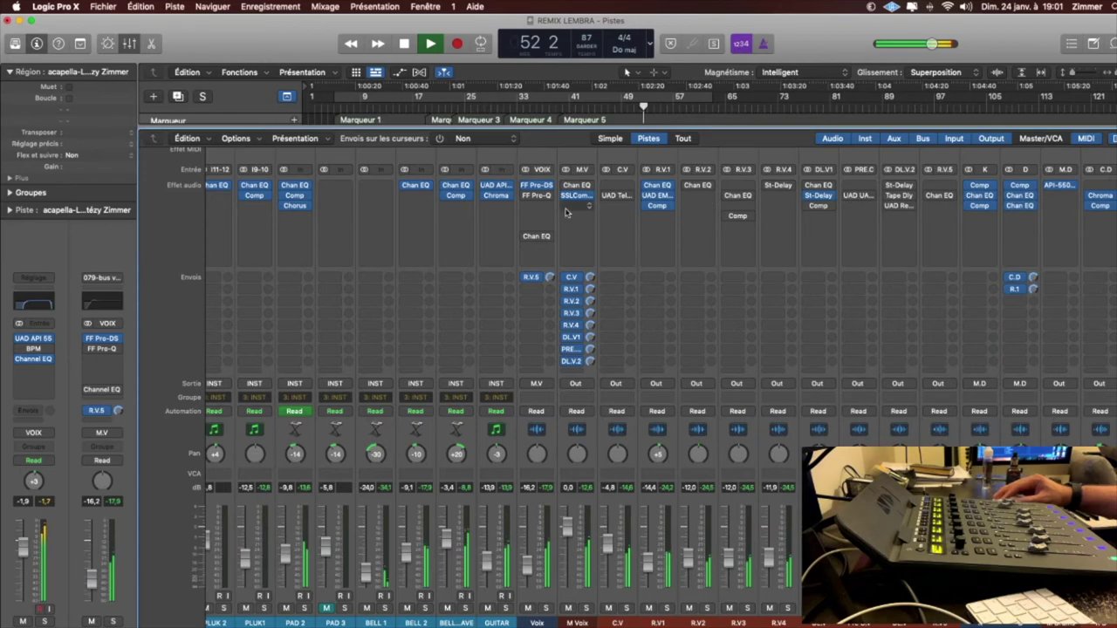
Solo the Voix channel and play from bar 33 with its FF Pro-DS open.
key(space)
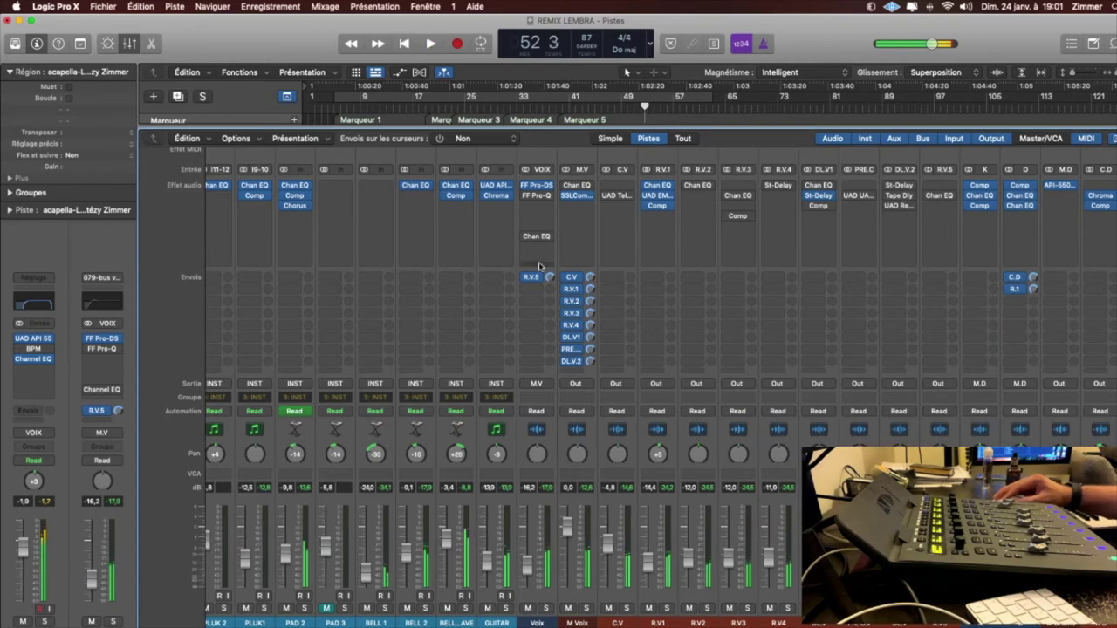
click(545, 608)
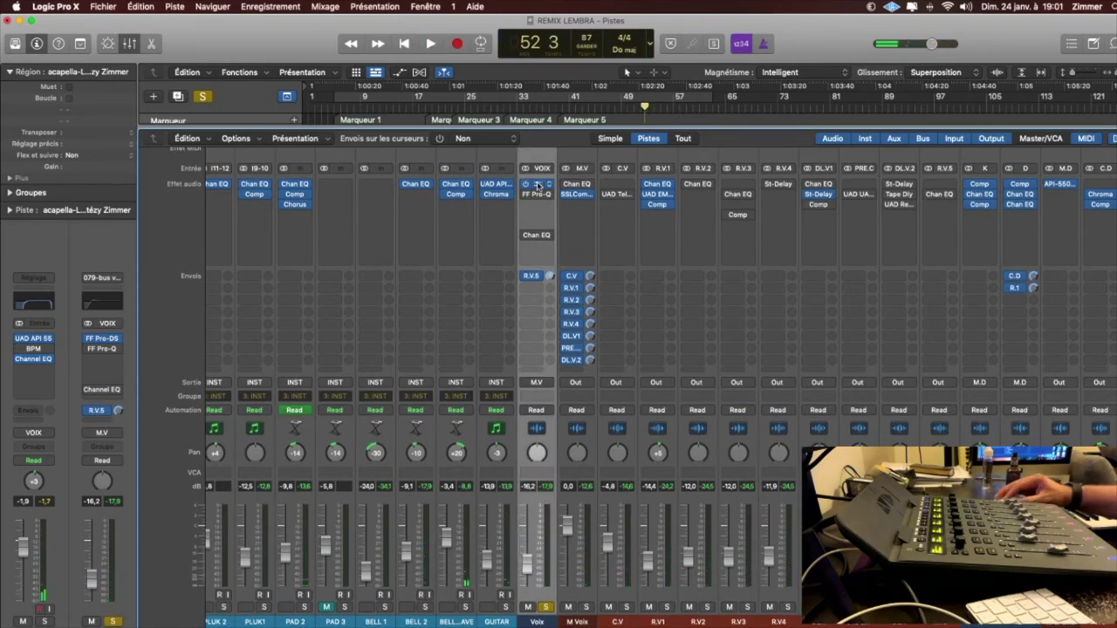
drag(961, 226, 715, 207)
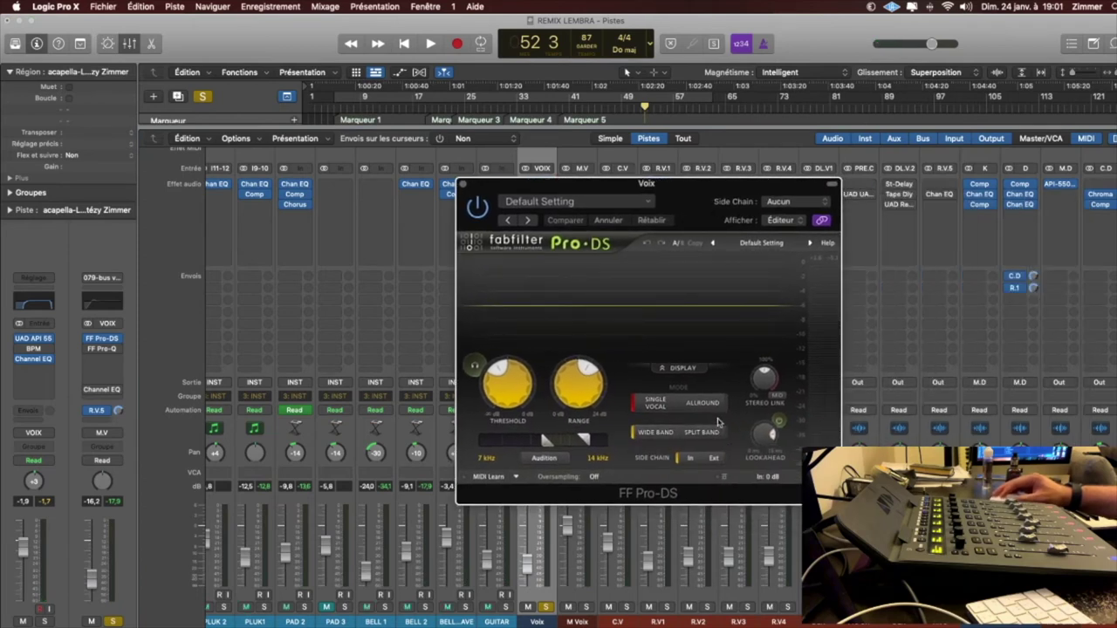
double_click(517, 108)
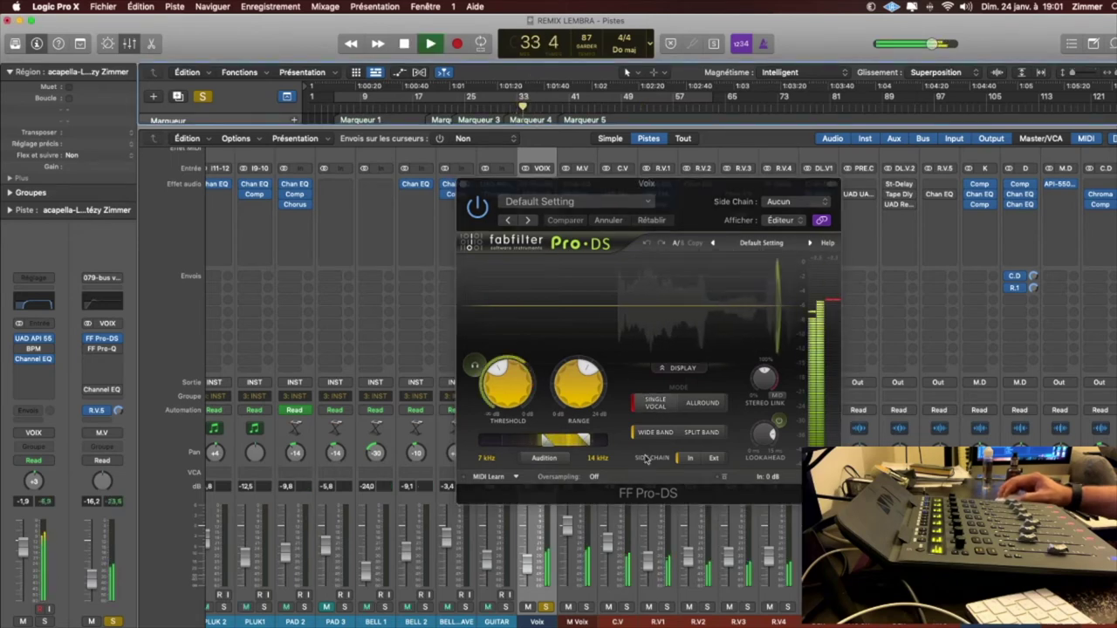
Audition the Pro-DS detection band on Voix and shift its range to 6.067–12.13 kHz.
click(559, 463)
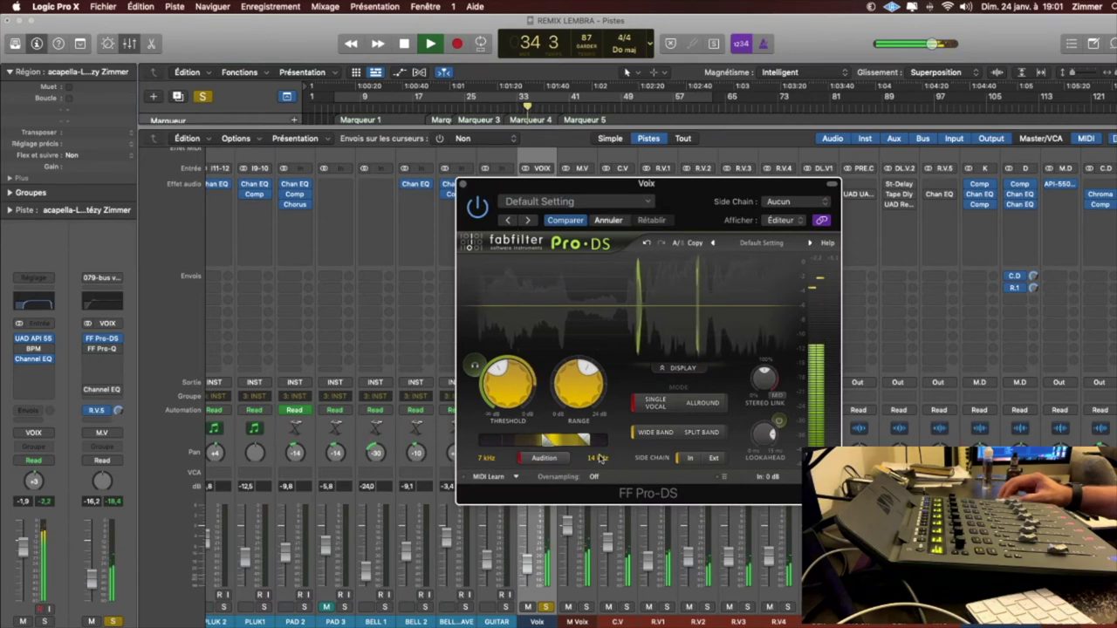
key(space)
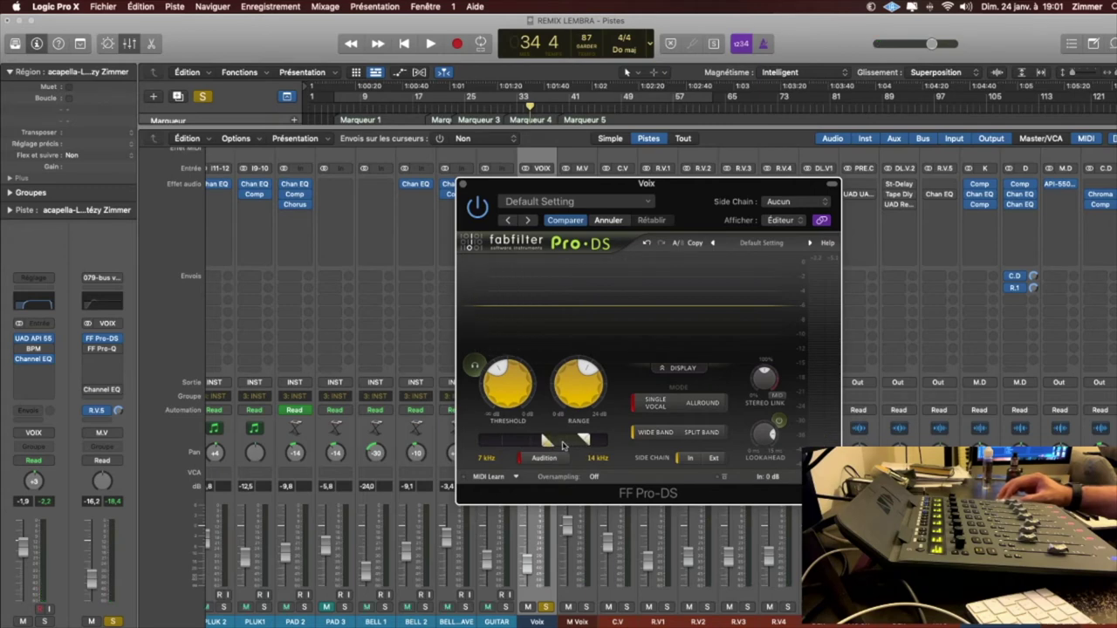
key(space)
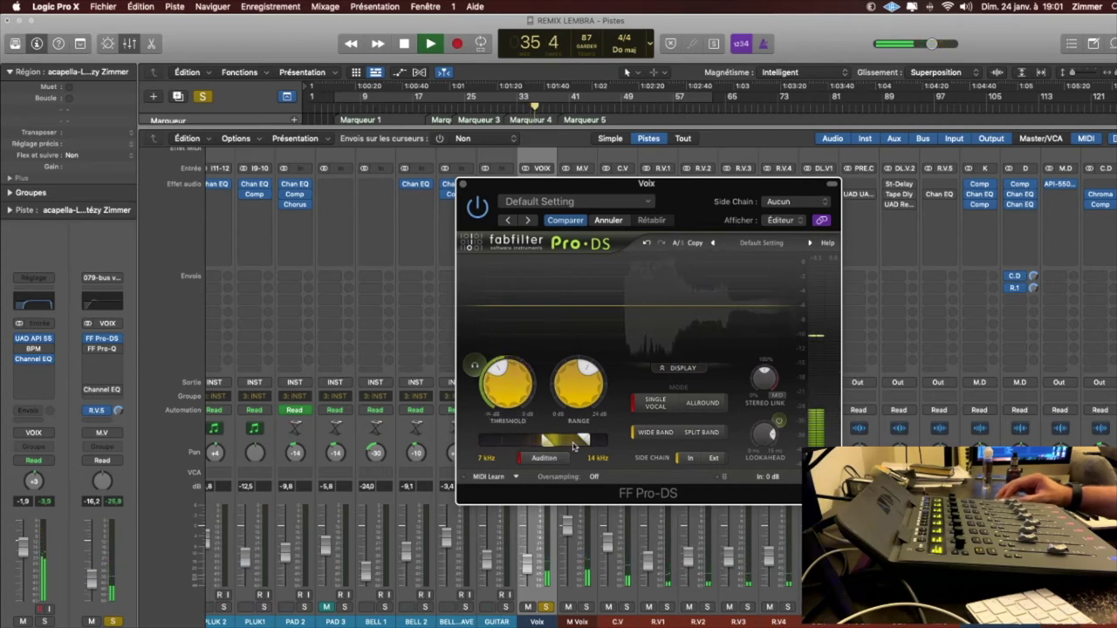
drag(573, 445, 564, 447)
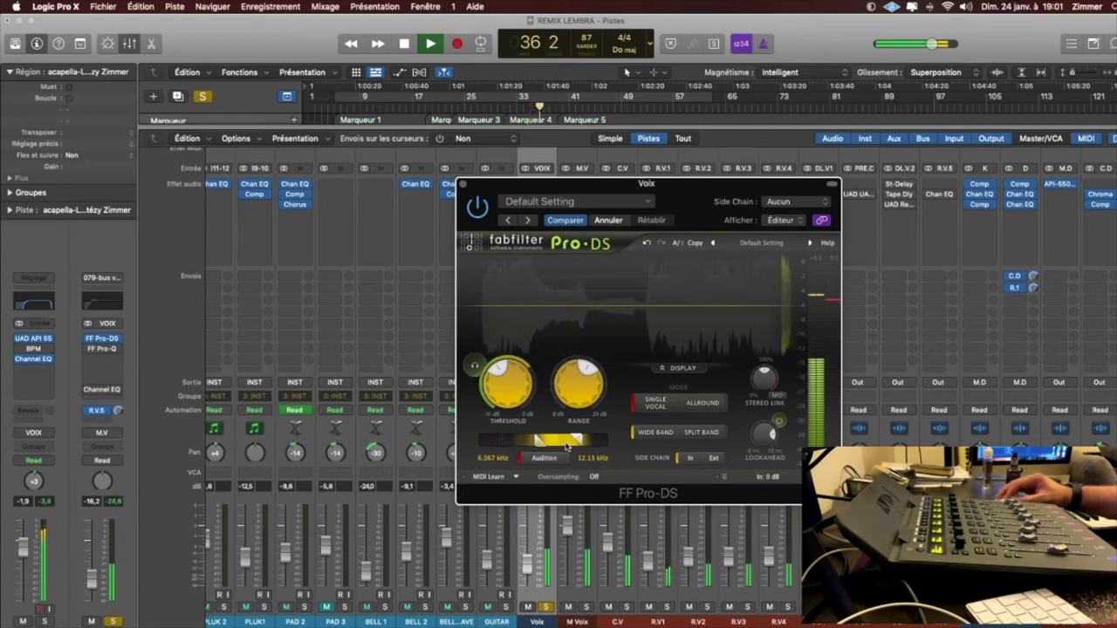
key(space)
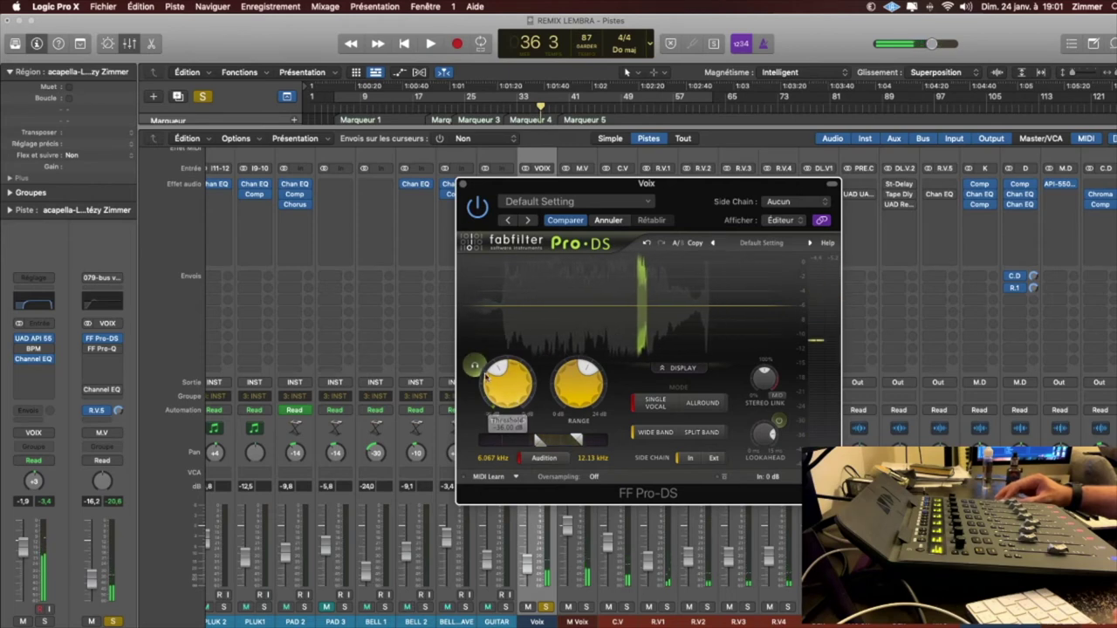
Switch Pro-DS trigger monitoring on and off, listen to the de-essed solo vocal, and close the plug-in.
click(476, 366)
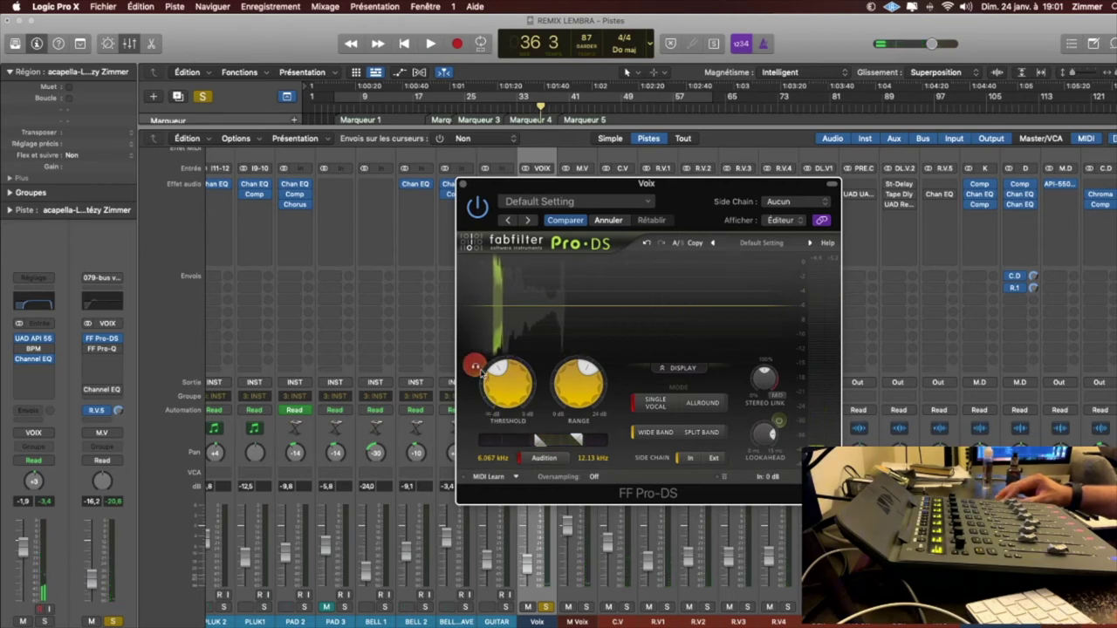
click(476, 367)
key(space)
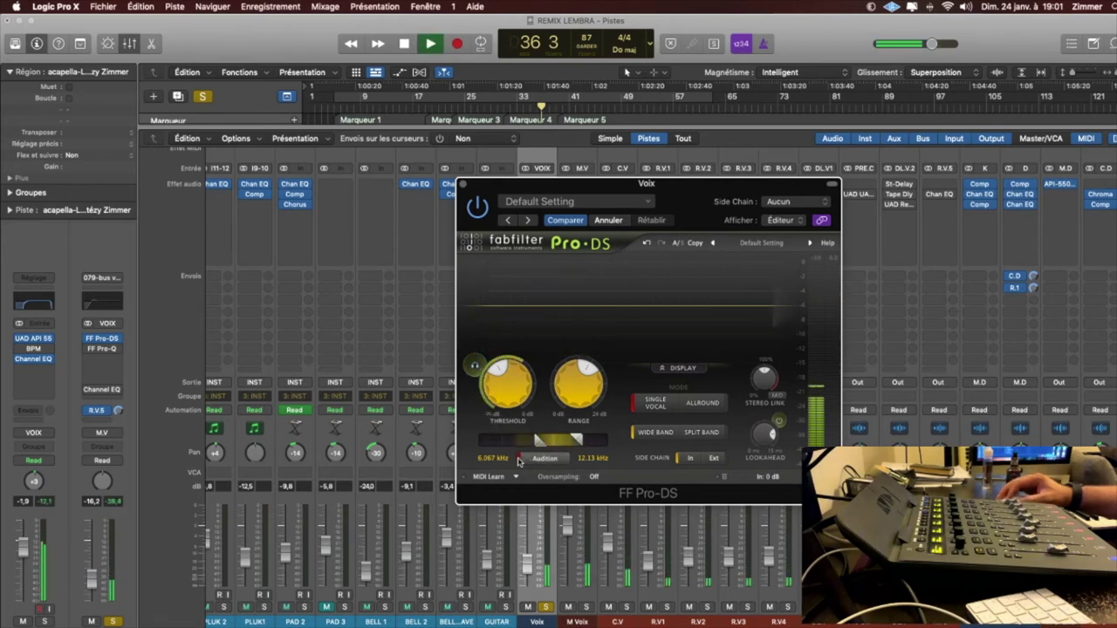
key(space)
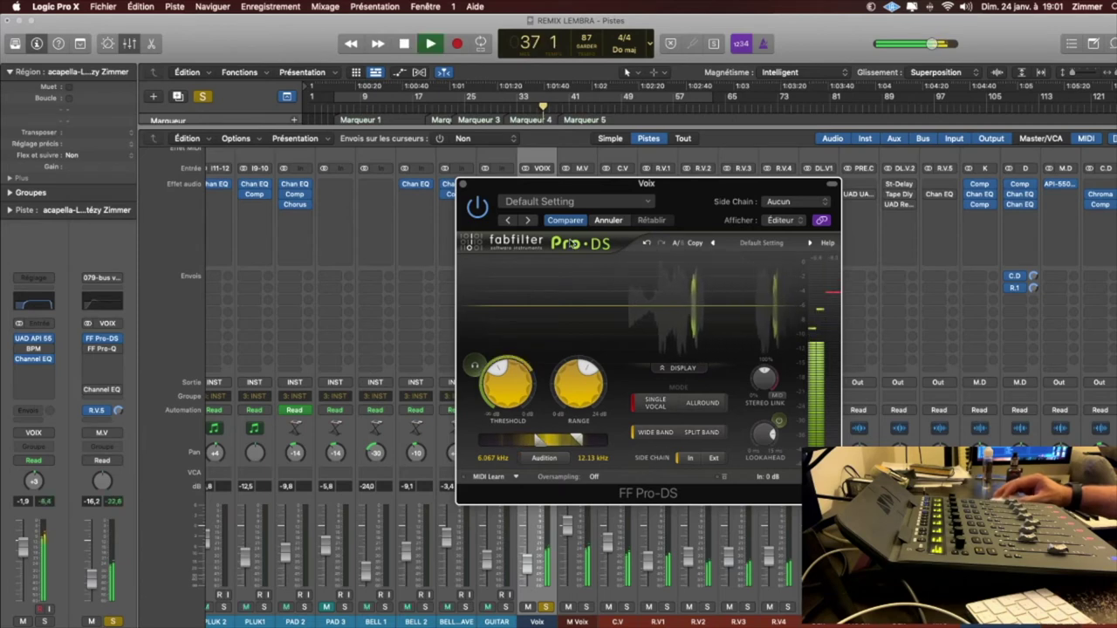
key(space)
click(463, 186)
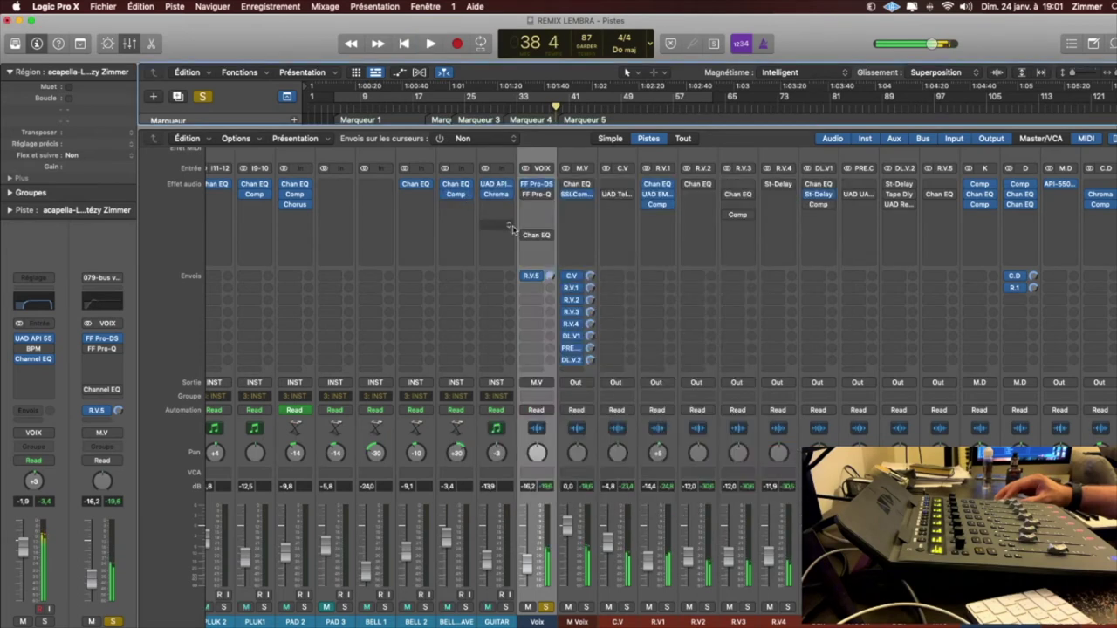
Copy the FF Pro-DS from Voix to the free effect slot below Chan EQ on bus D, and save the project.
scroll(642, 286, right, 4)
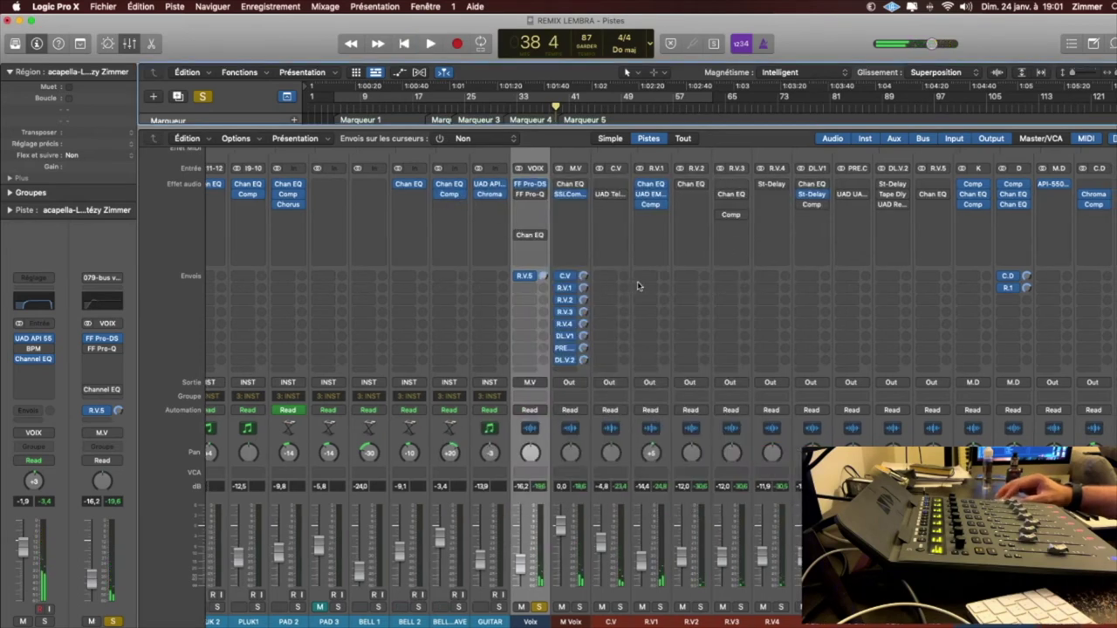
scroll(843, 242, right, 2)
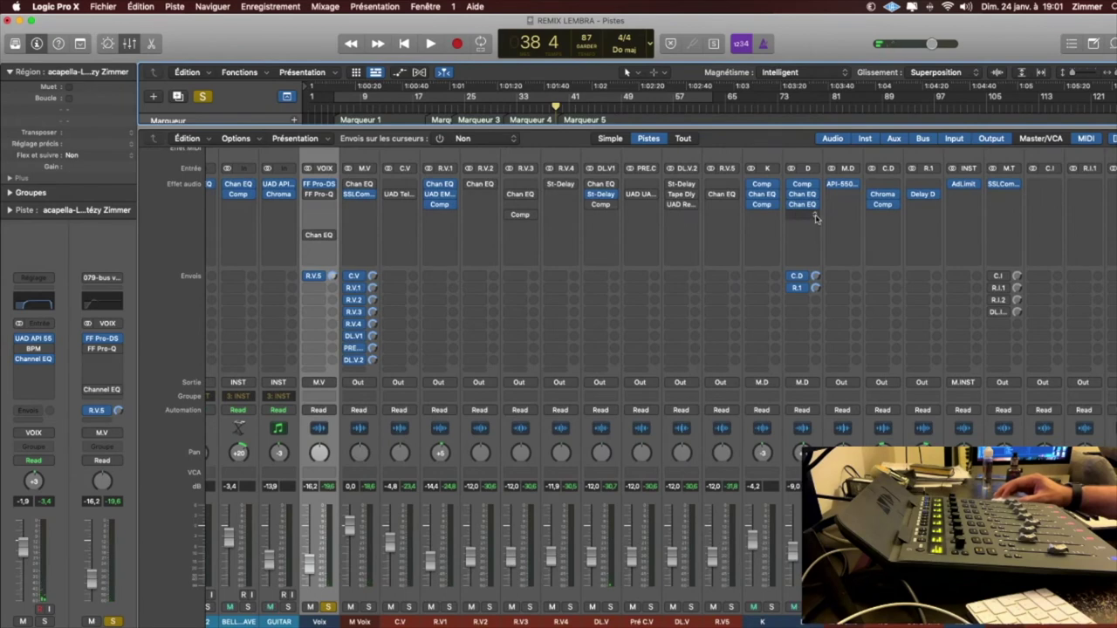
click(816, 218)
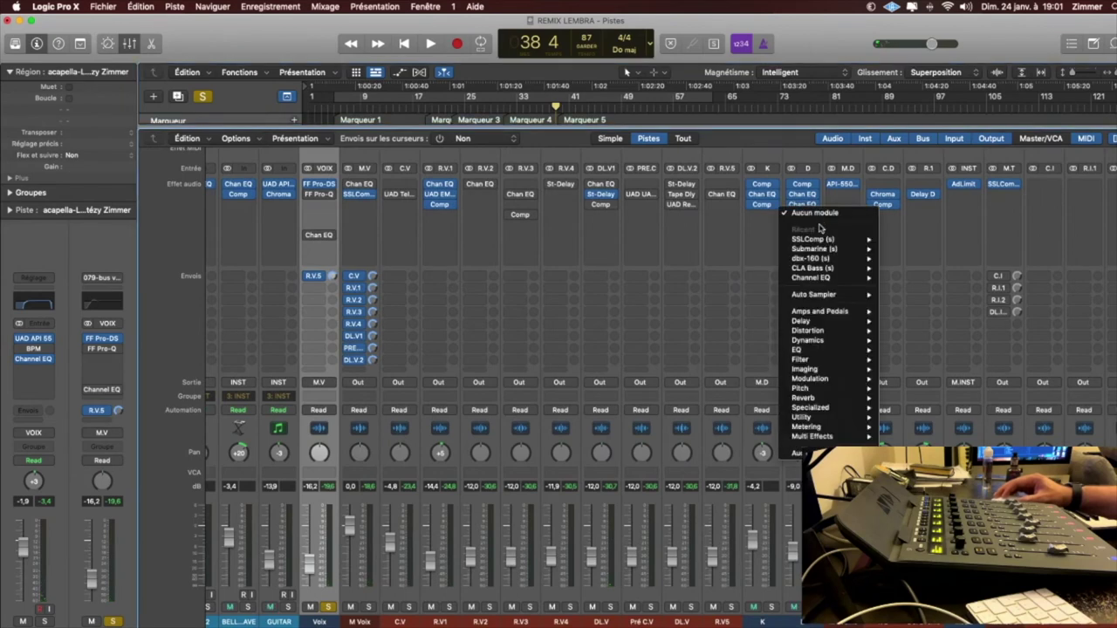
click(633, 241)
drag(323, 185, 821, 224)
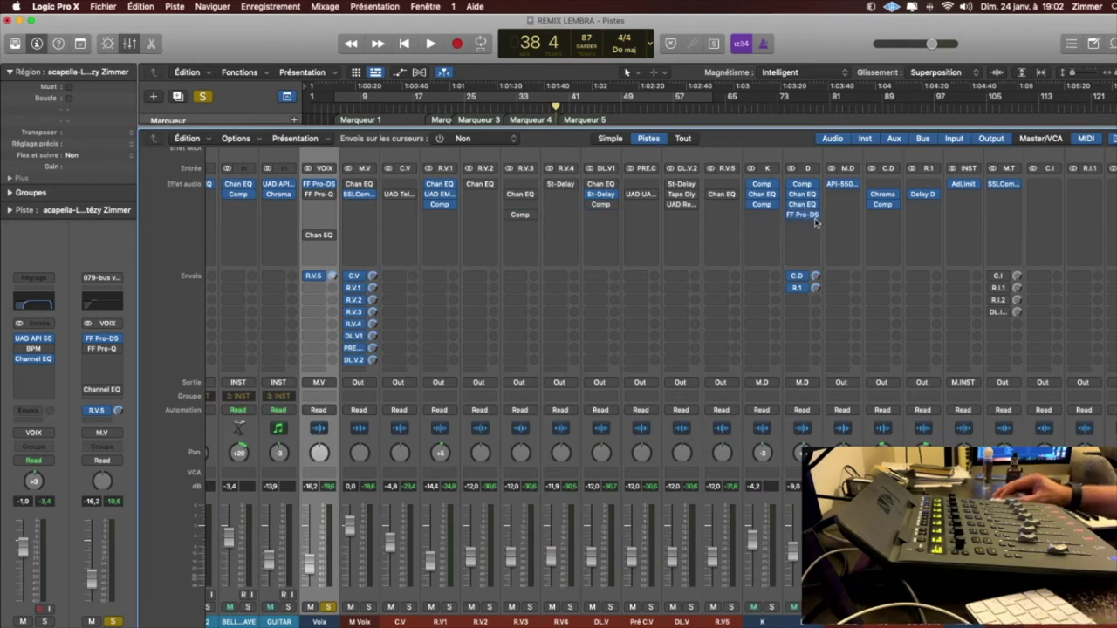
key(super+s)
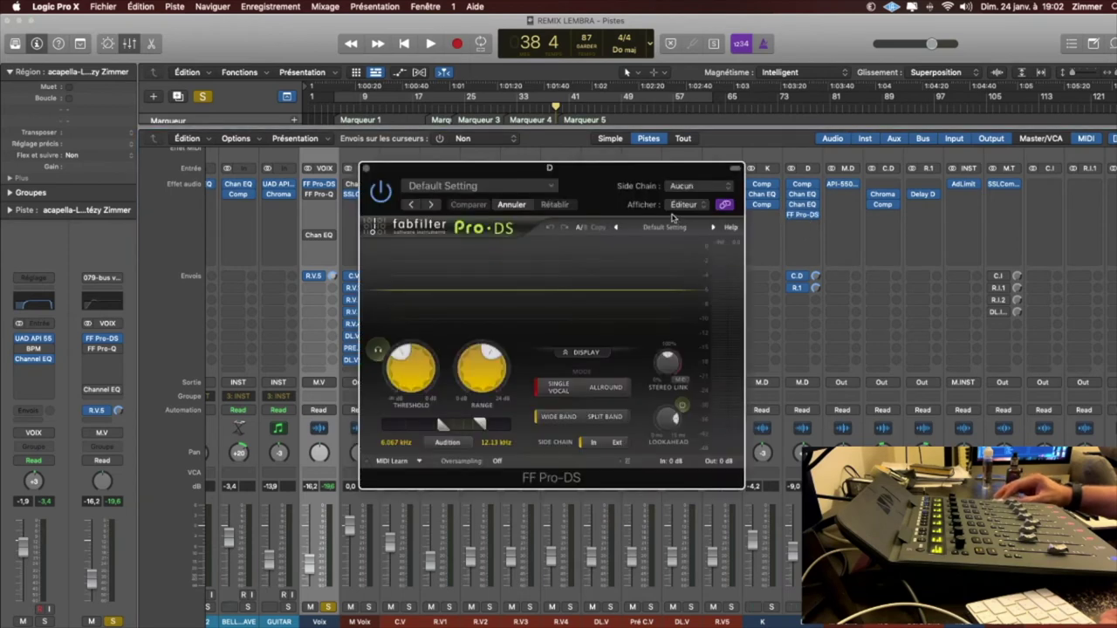
Load the Mastering preset High End Transient Limiting in the FF Pro-DS on bus D.
click(666, 226)
mouse_move(676, 244)
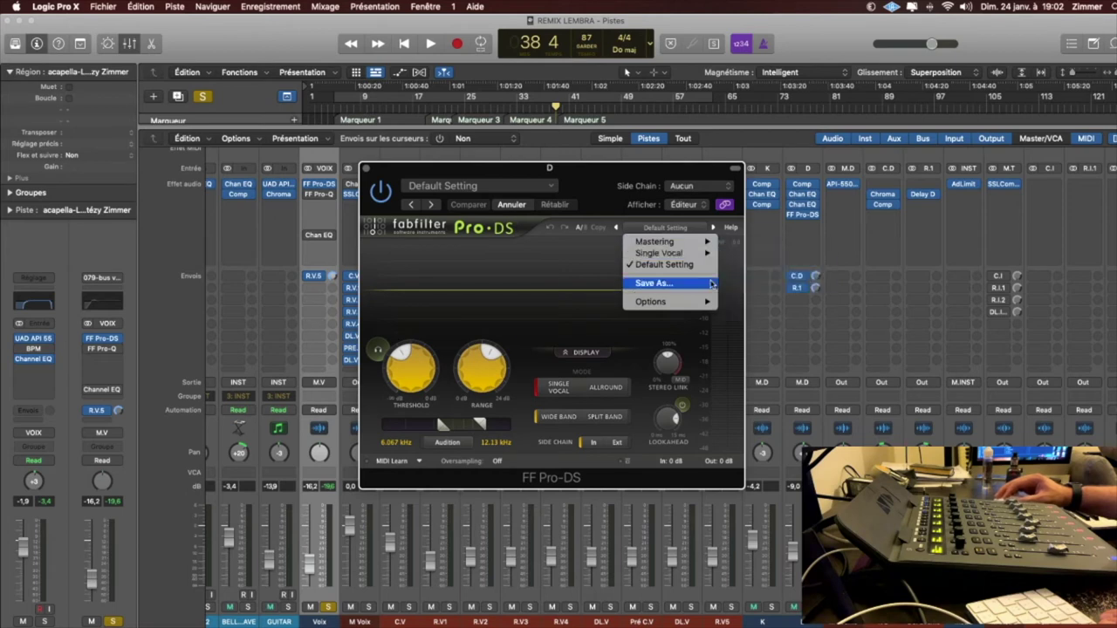
mouse_move(705, 305)
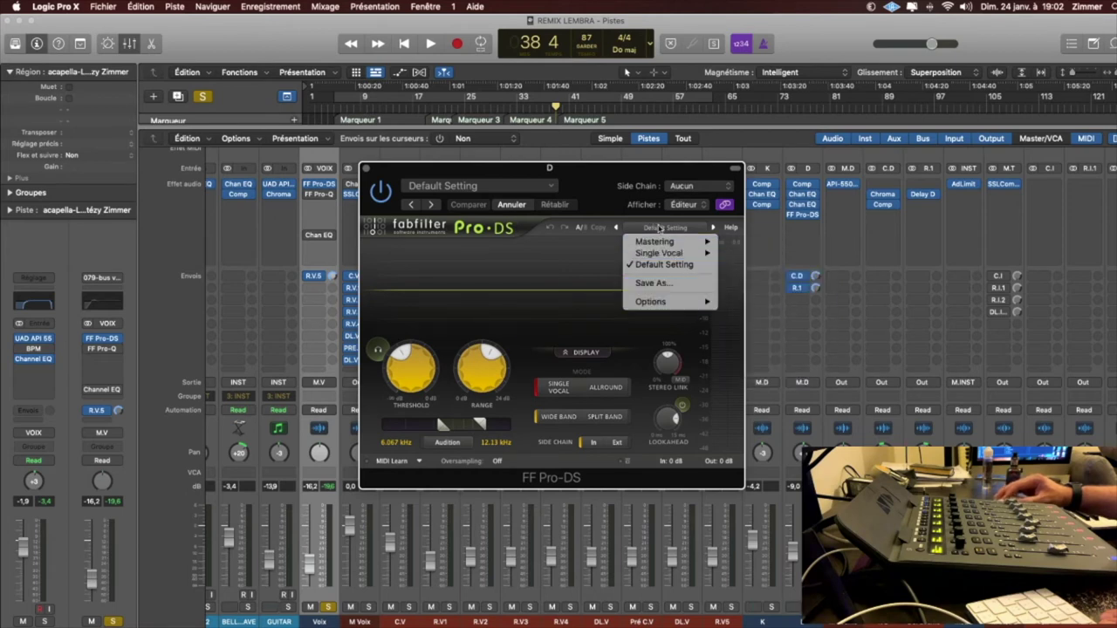
click(663, 228)
click(666, 229)
mouse_move(722, 248)
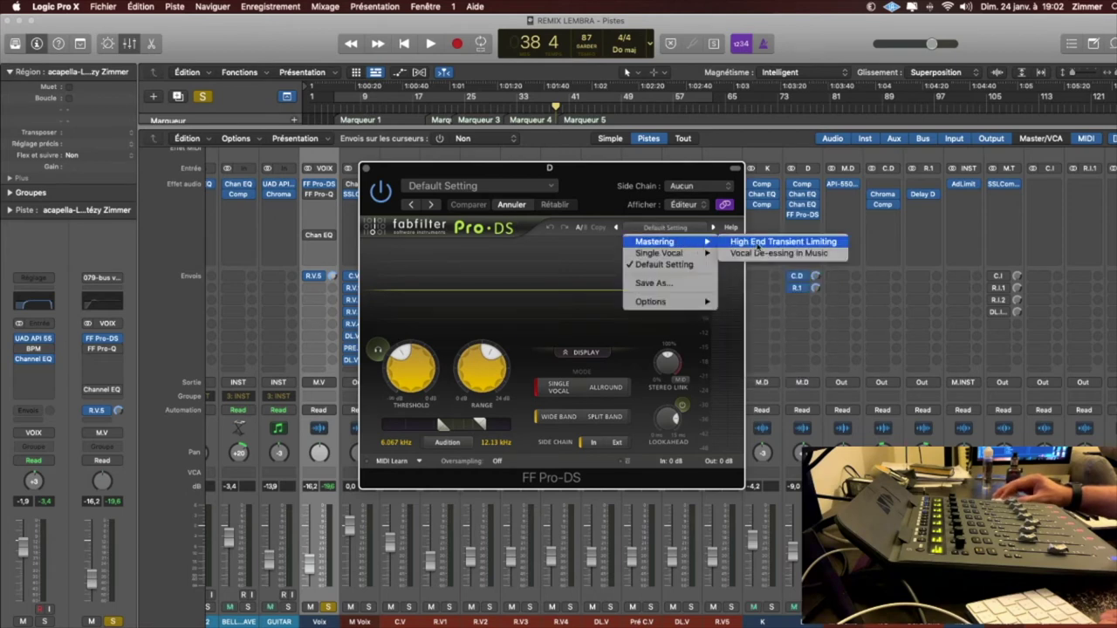
click(758, 245)
Audition the Pro-DS detection band on bus D during playback and set its frequency range to 4.991–12.81 kHz.
key(space)
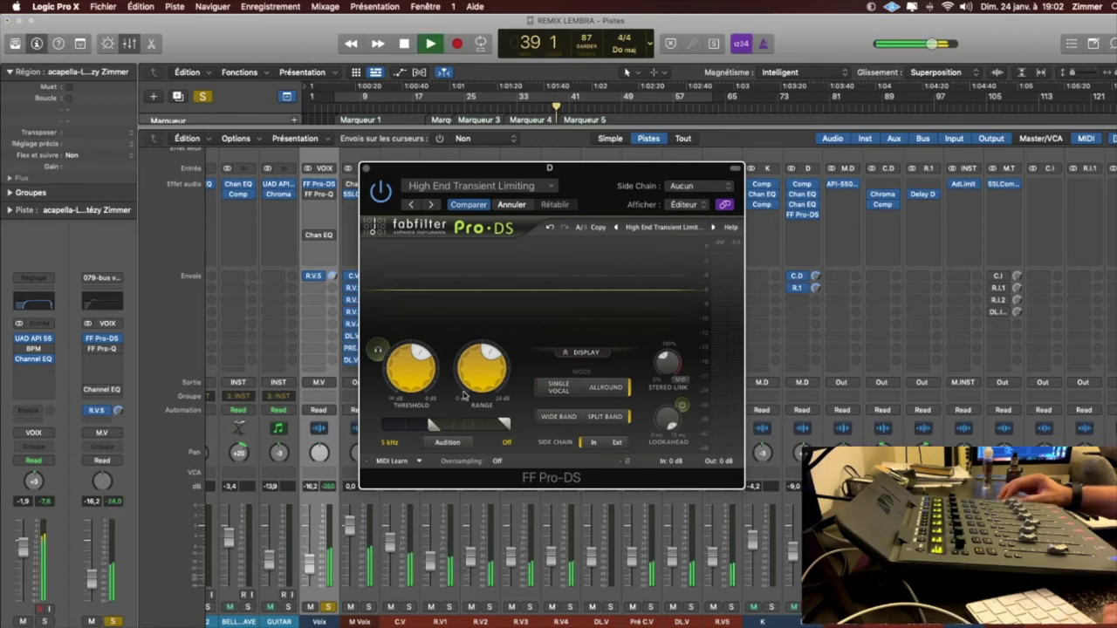
key(space)
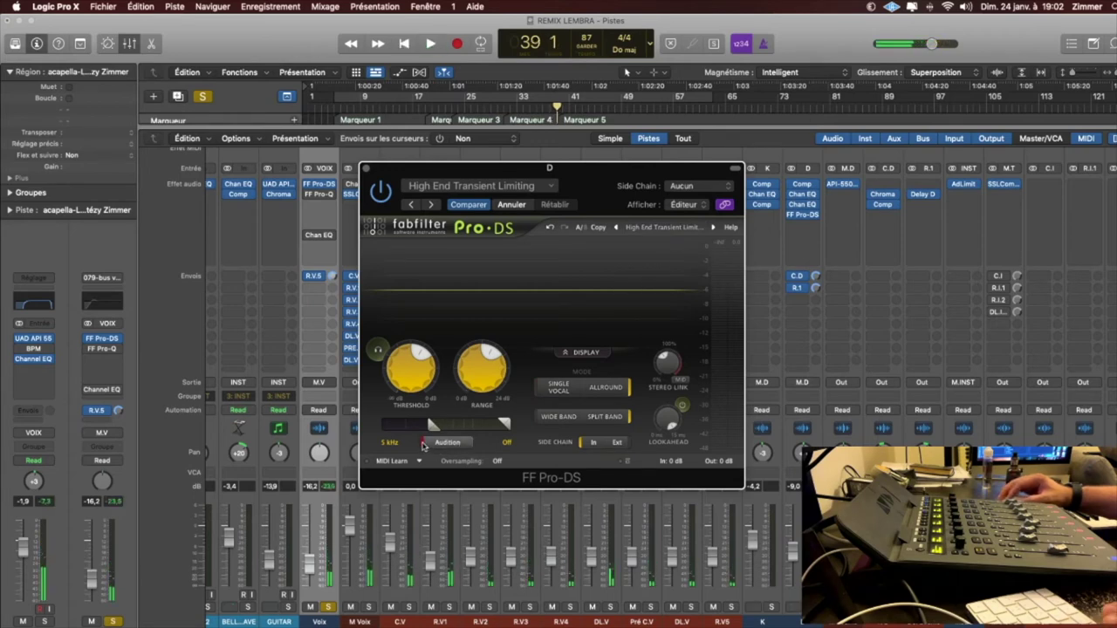
click(426, 443)
key(space)
key(space)
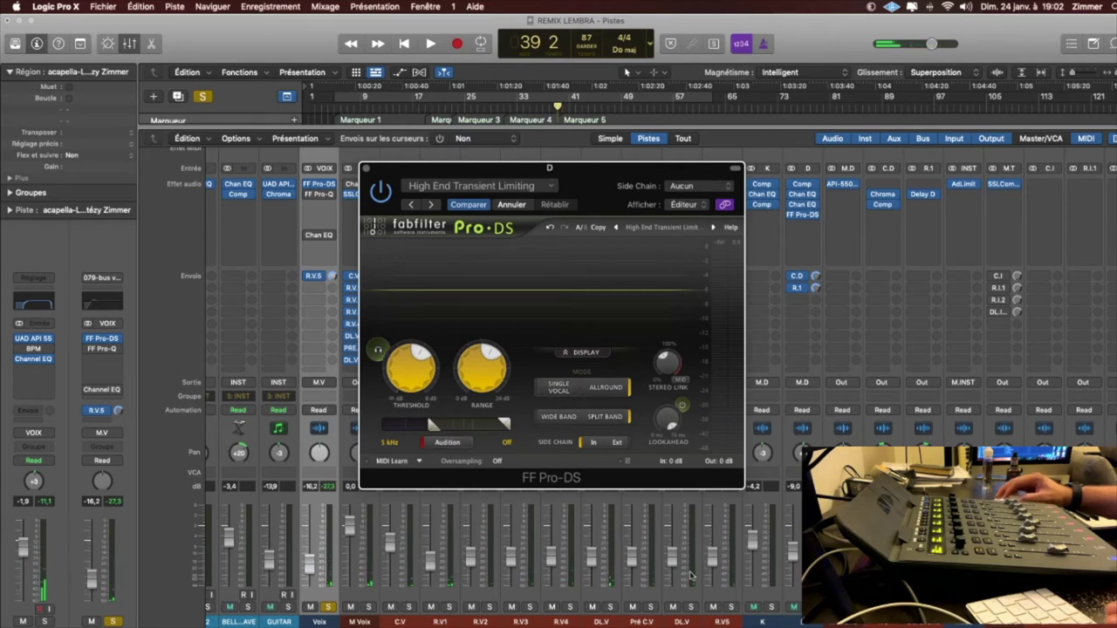
key(space)
click(594, 506)
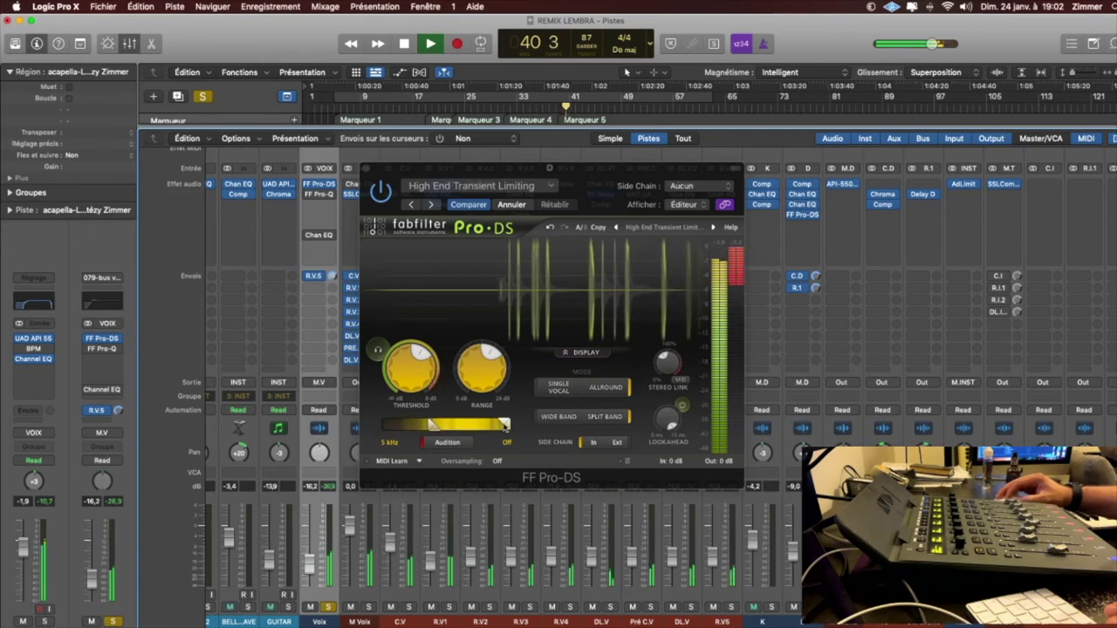
drag(504, 427, 433, 425)
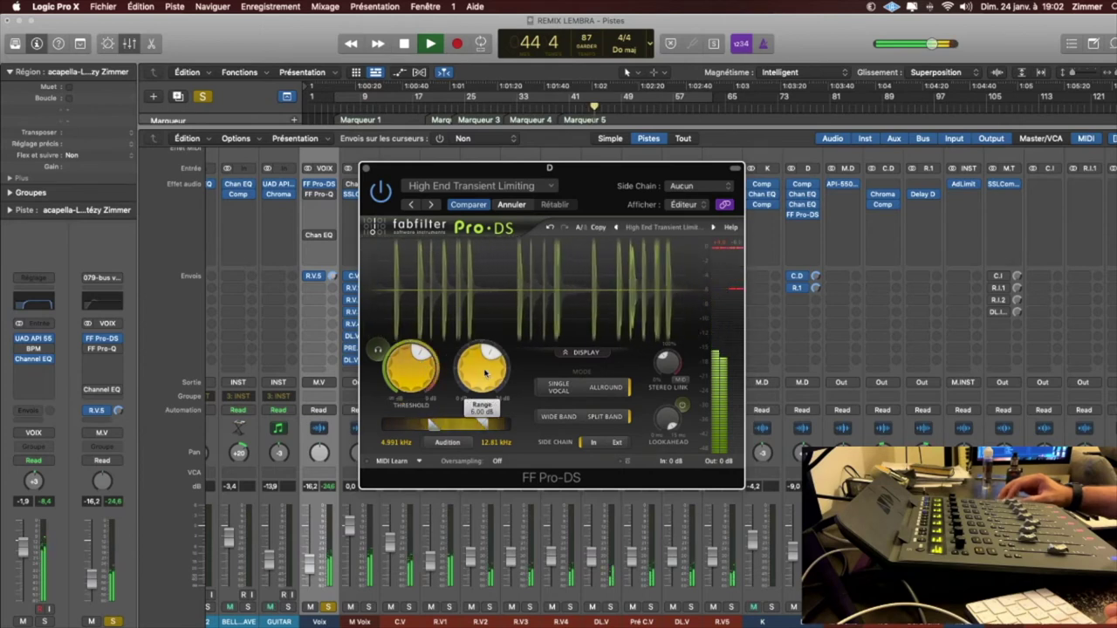
Try 2x oversampling in the Pro-DS on bus D and set it back to Off.
click(498, 461)
click(504, 486)
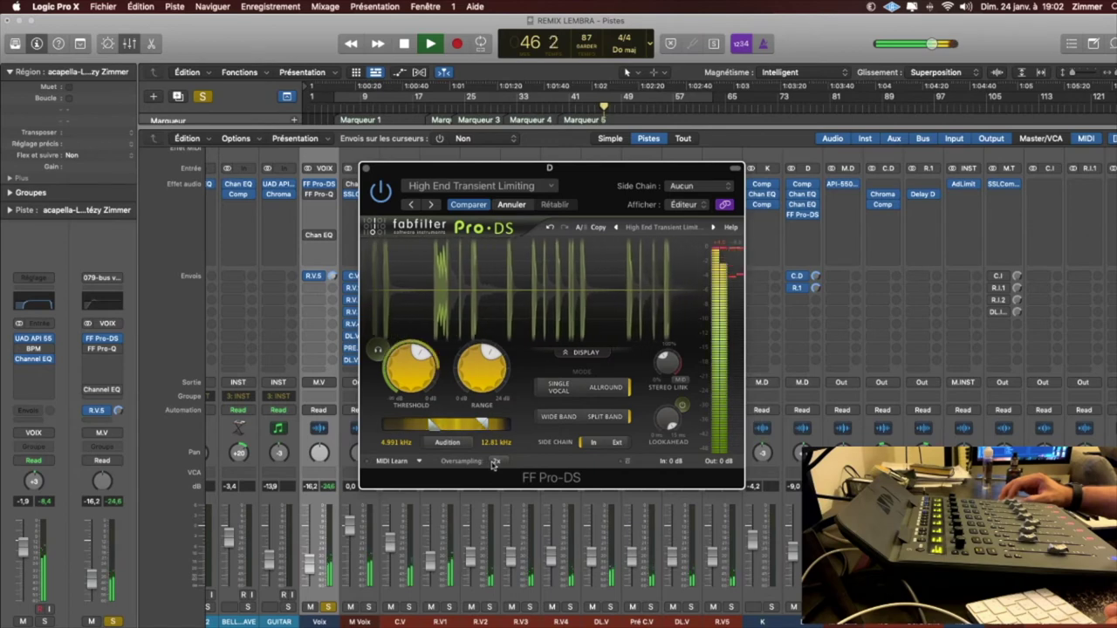
click(497, 461)
click(505, 477)
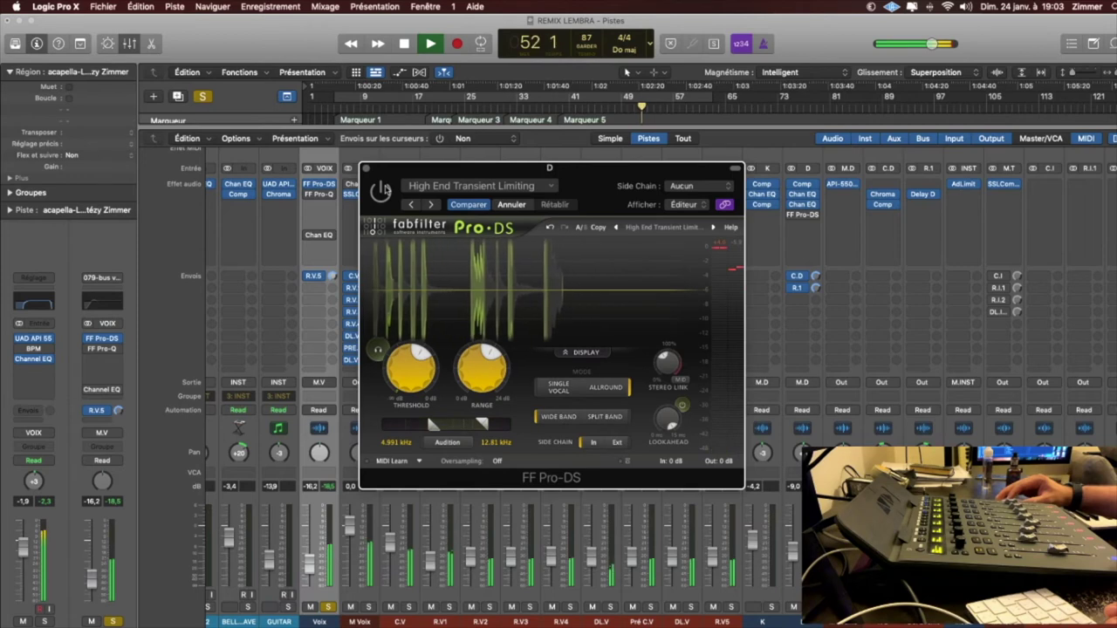
Re-enable the Pro-DS on bus D and reduce its Range to about 1.22 dB while listening to playback.
click(381, 190)
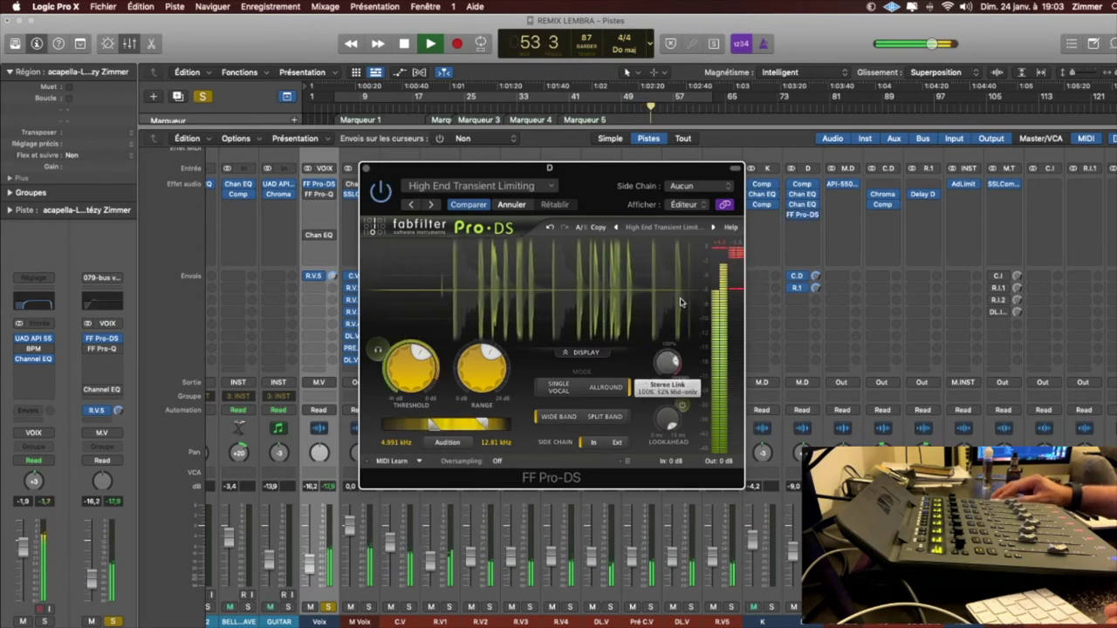
click(684, 405)
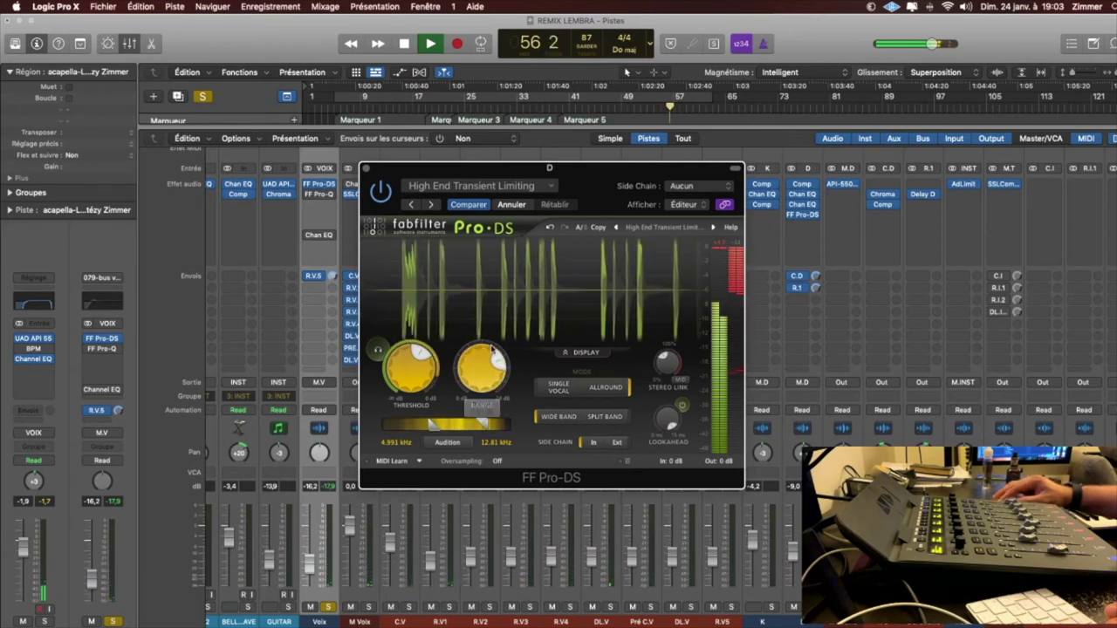
drag(491, 347, 492, 378)
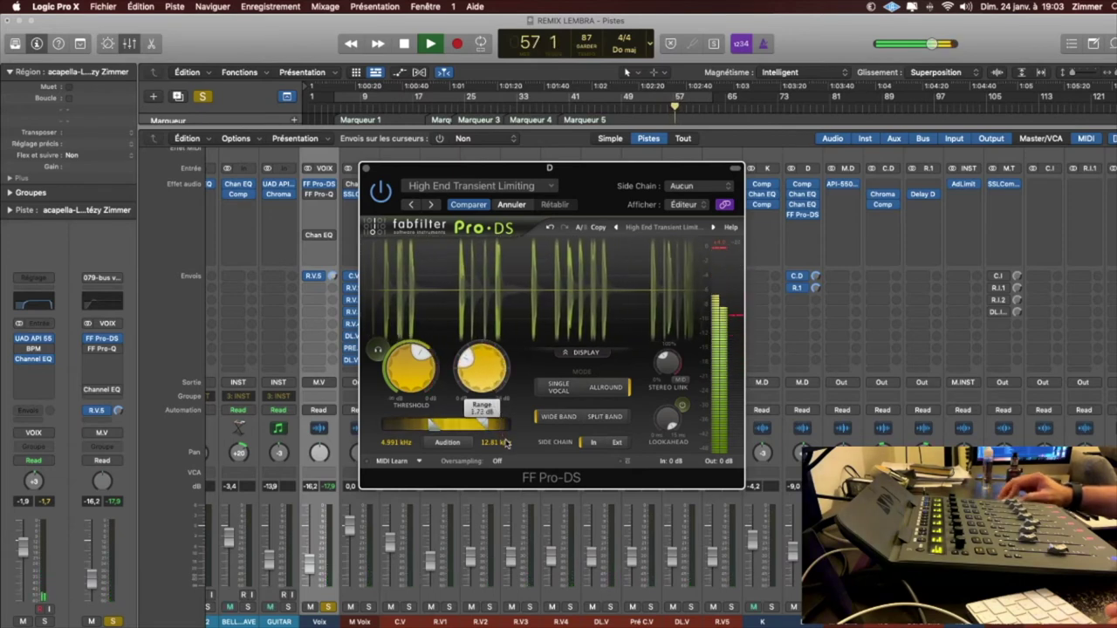
key(space)
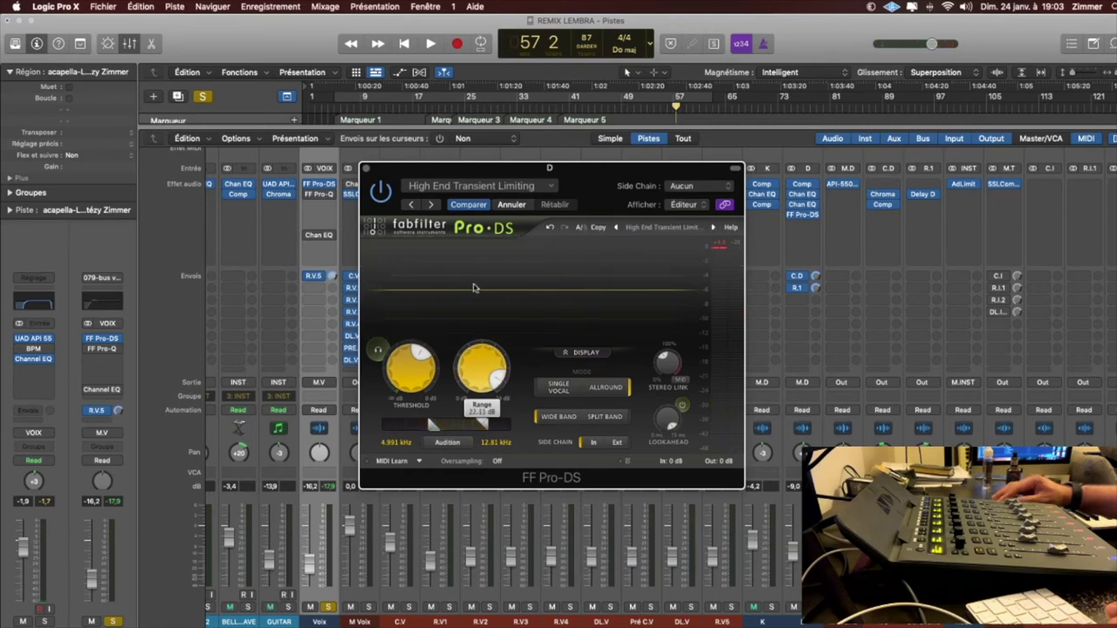
key(space)
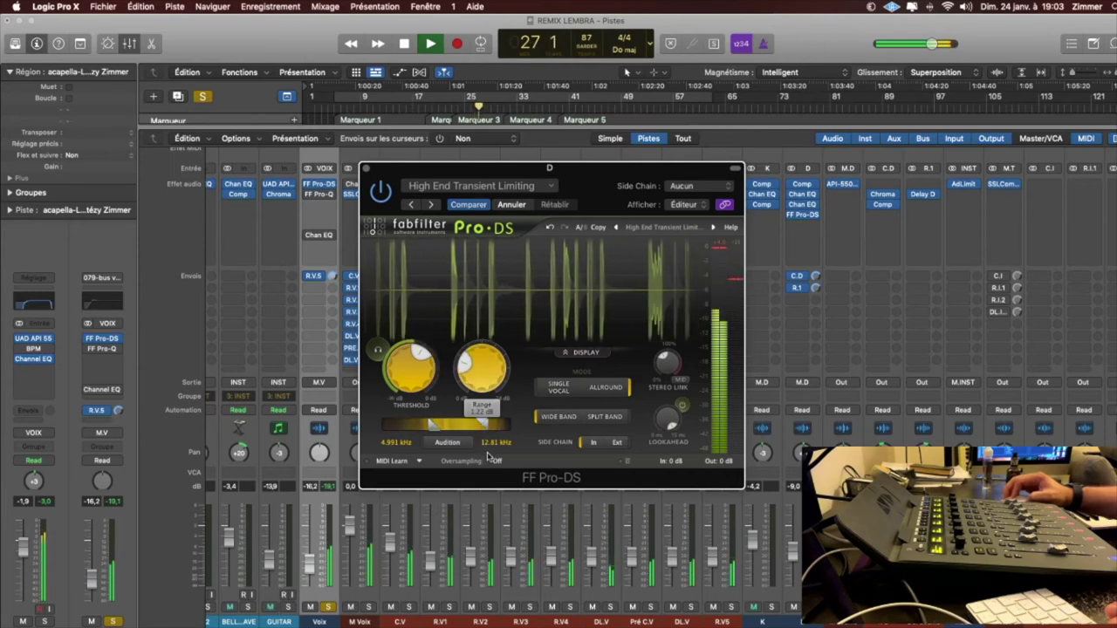
Compare bus D with the Pro-DS bypassed and active, close the plug-in, and listen to the full mix without solo.
click(382, 200)
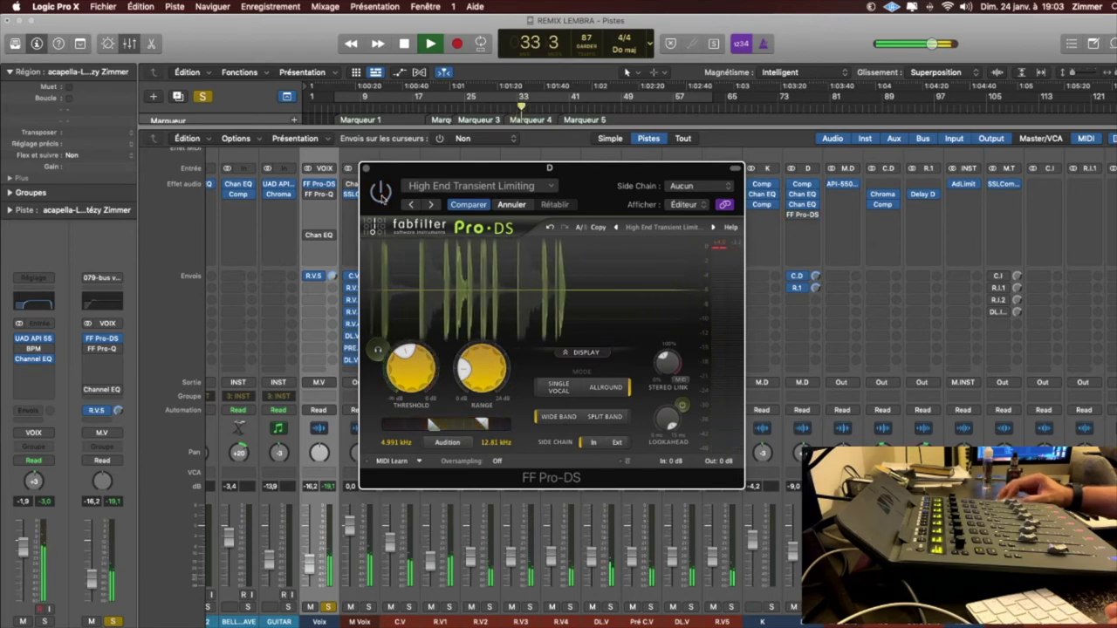
click(381, 193)
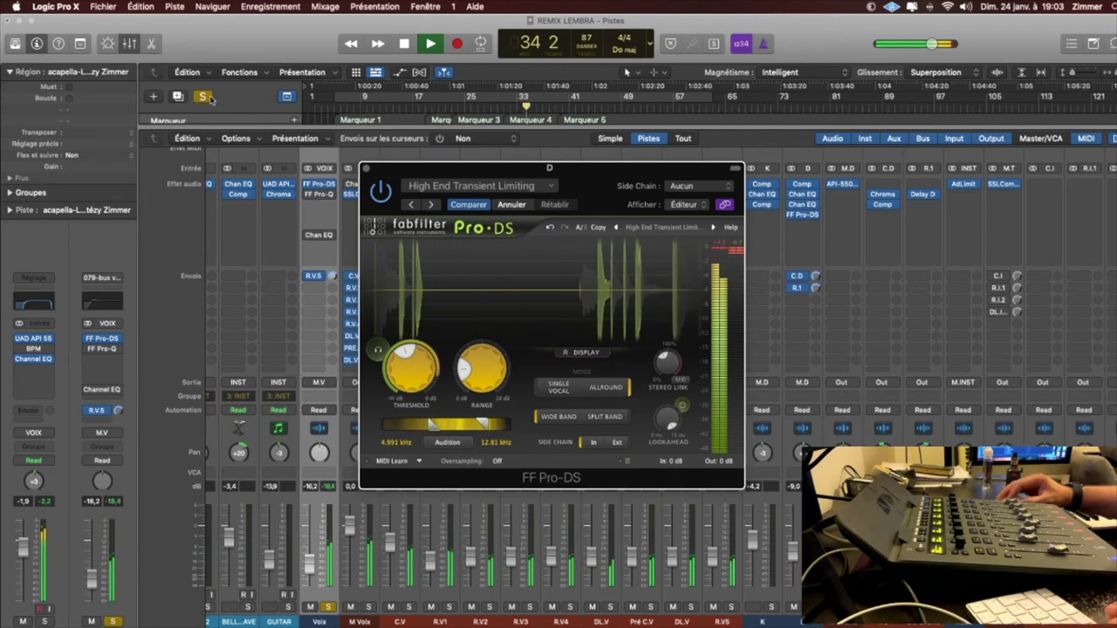
click(366, 167)
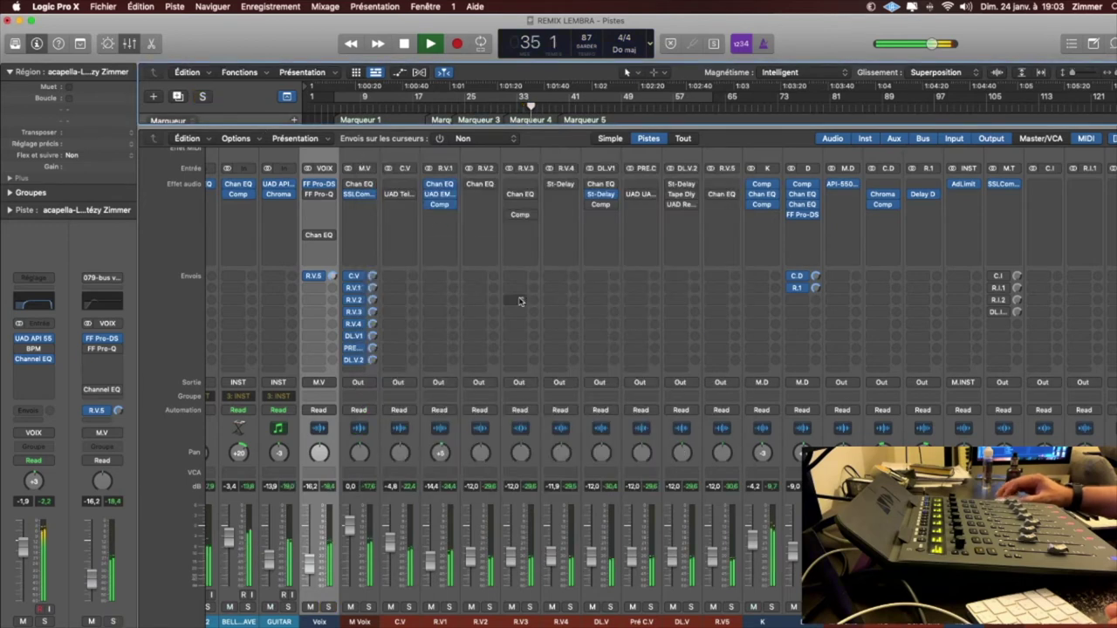
scroll(799, 500, right, 2)
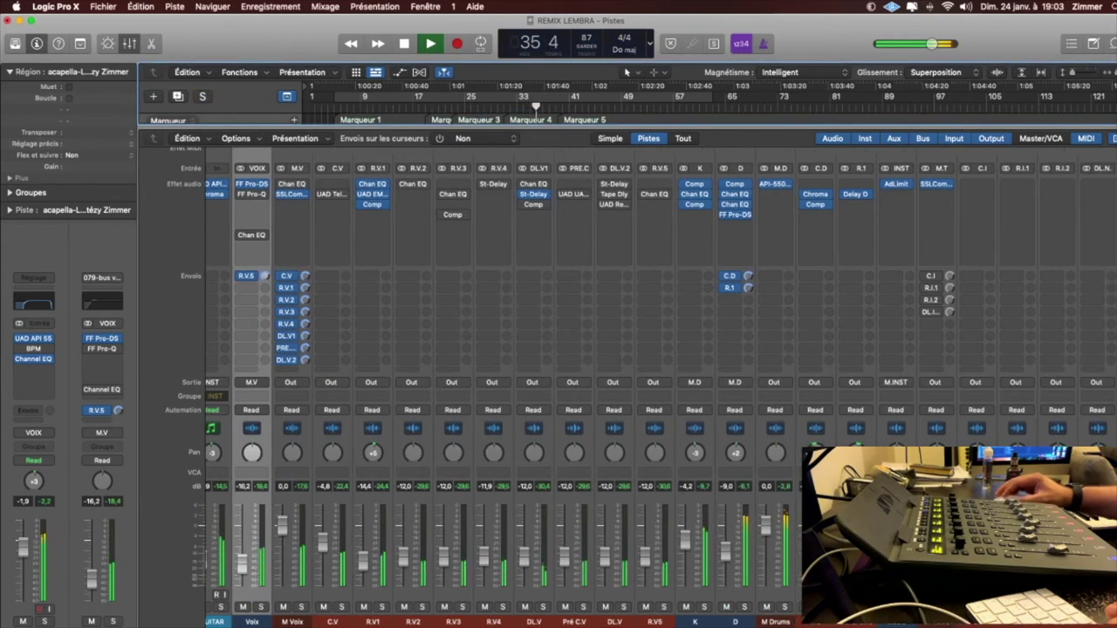
scroll(799, 500, left, 1)
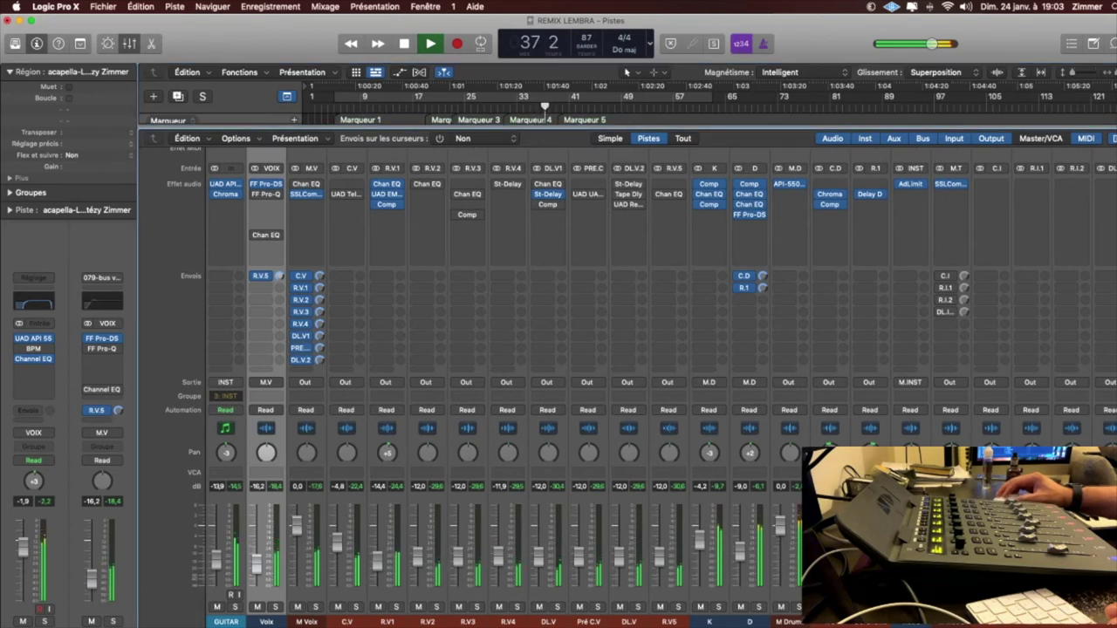
Hide the mixer, solo the acapella track, and insert a dbx-160 (s) below its Channel EQ.
key(x)
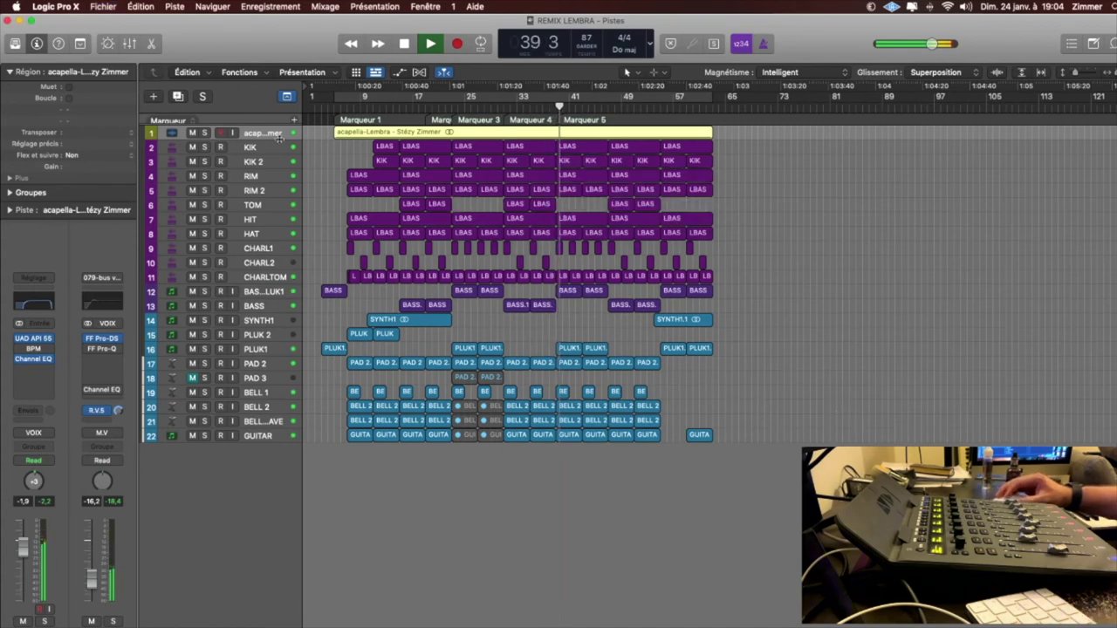
click(205, 133)
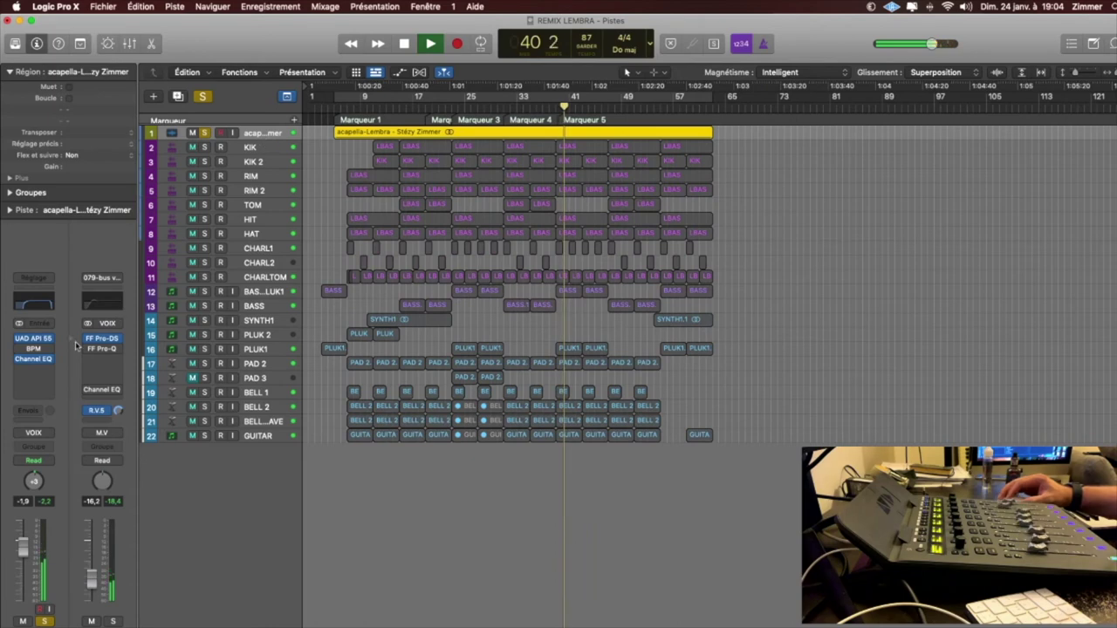
click(50, 362)
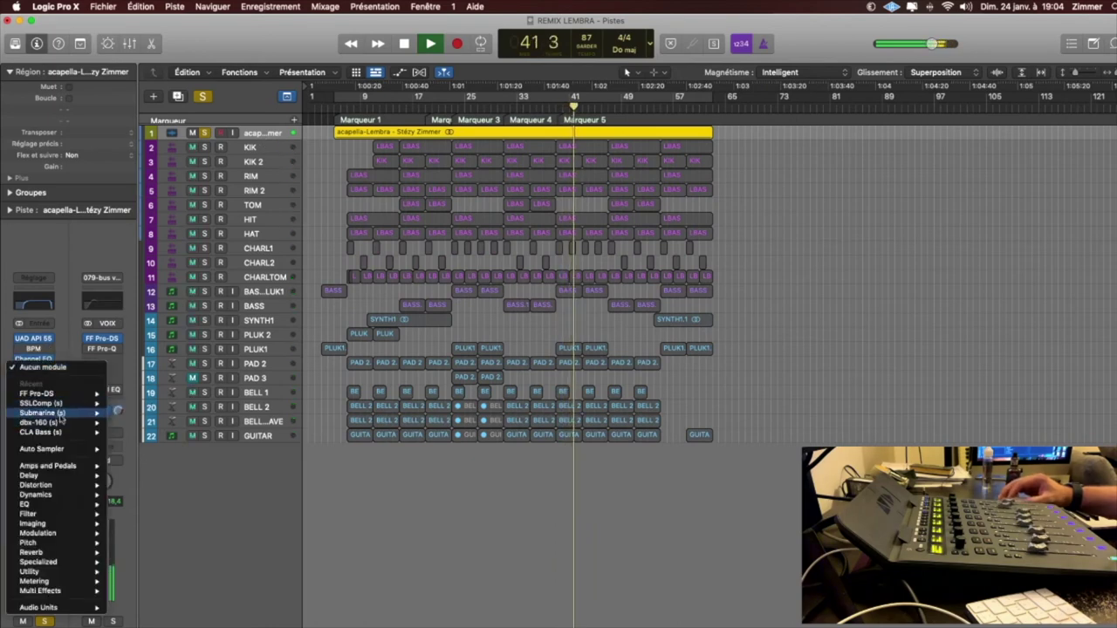
click(67, 423)
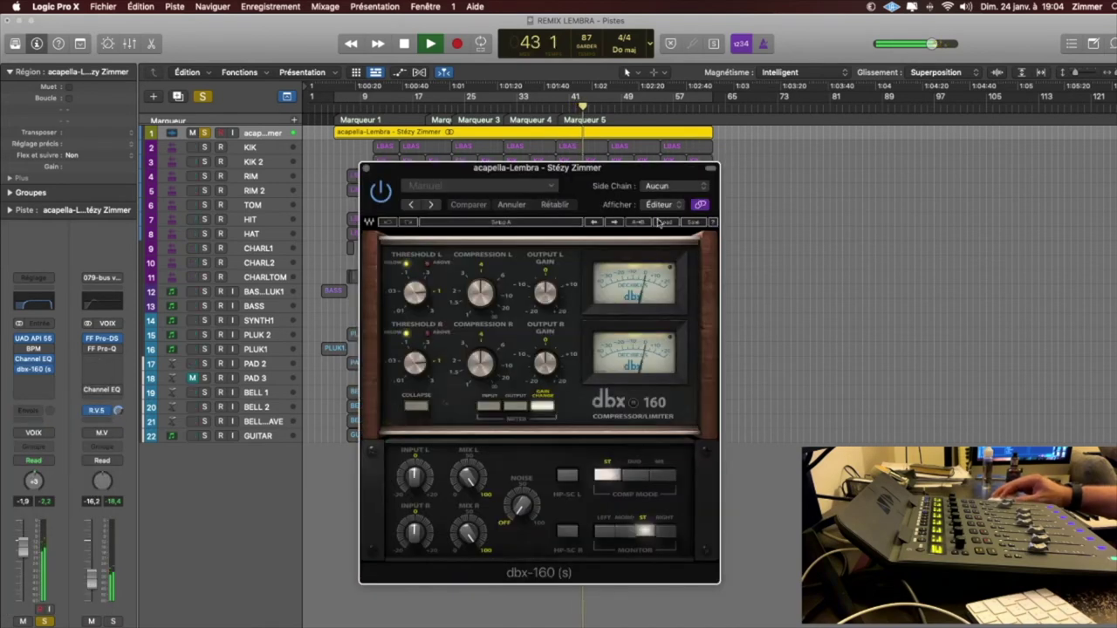
Load the Lead Vocal preset in the dbx-160, unsolo the acapella, and move the plug-in window clear of the track headers.
click(666, 221)
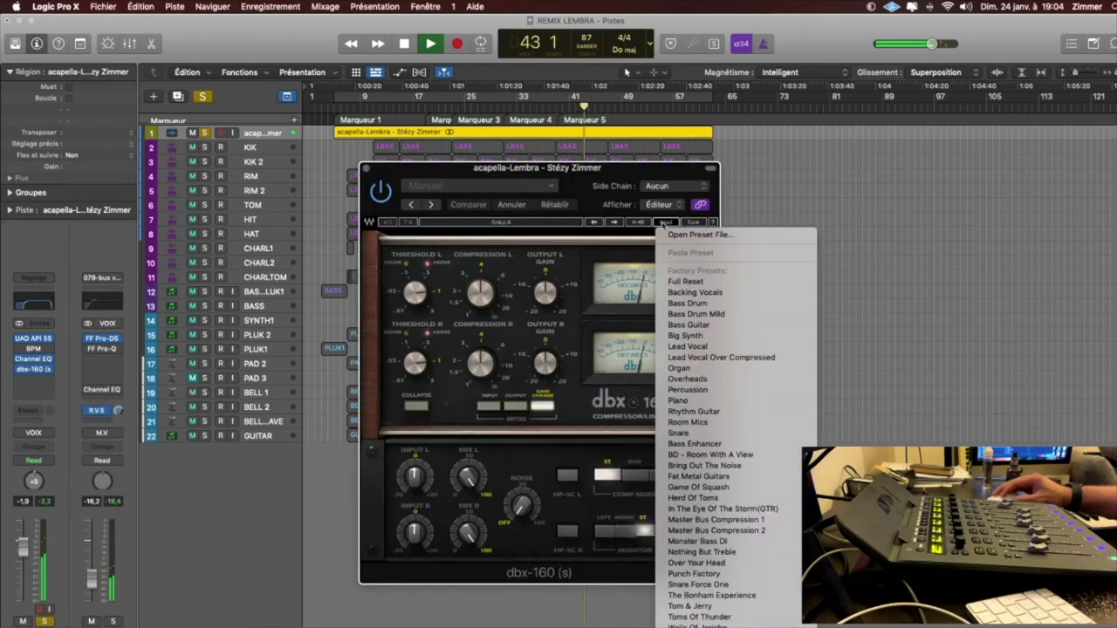
click(694, 347)
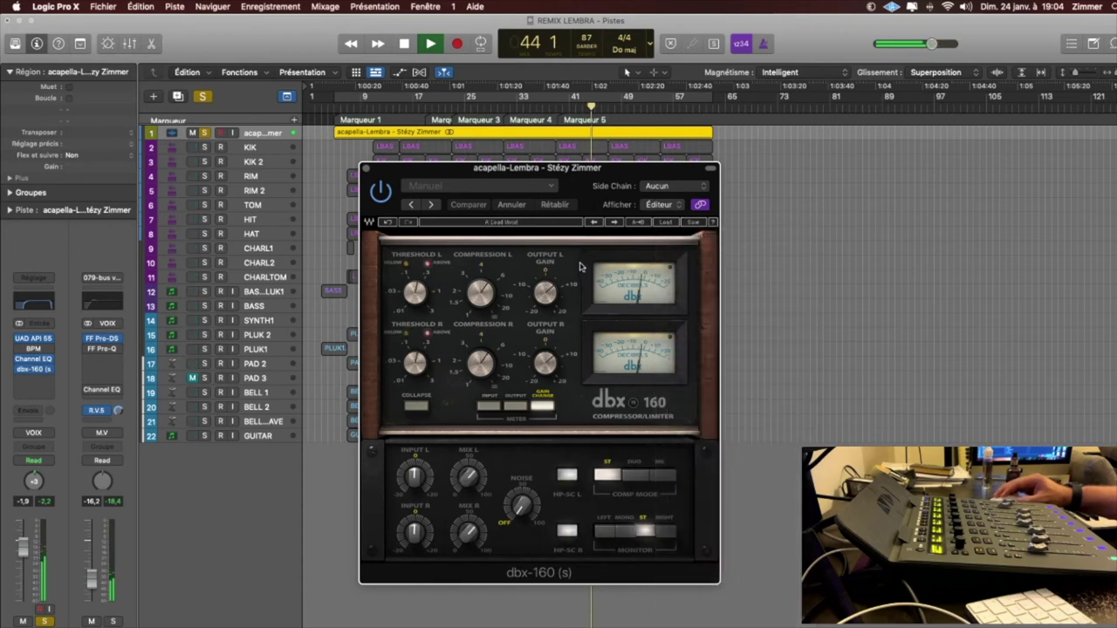
click(206, 133)
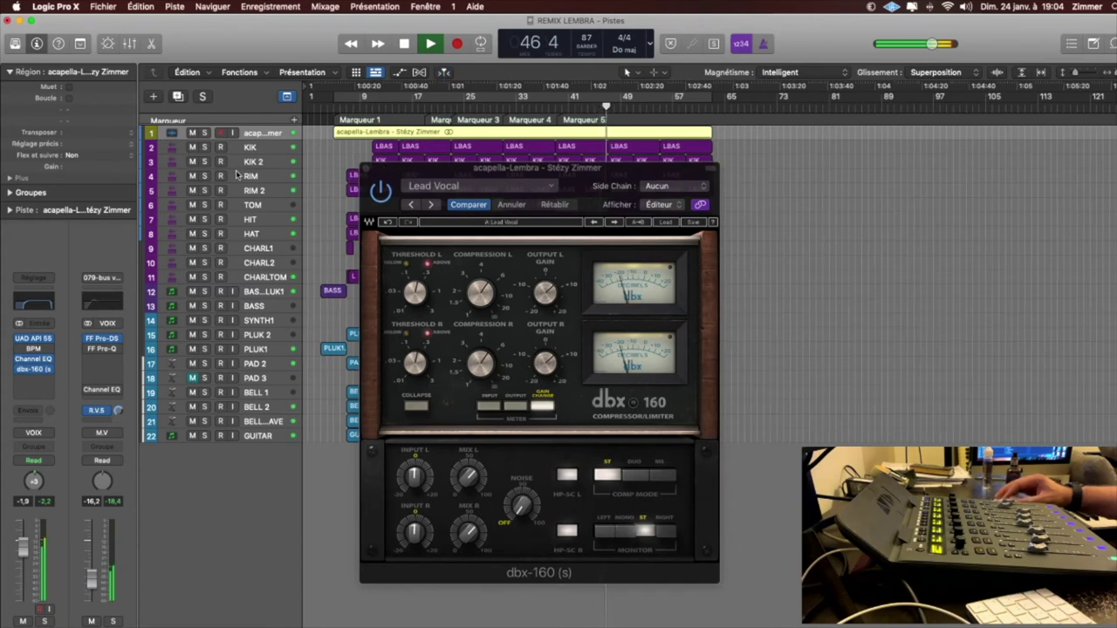
drag(375, 170, 656, 215)
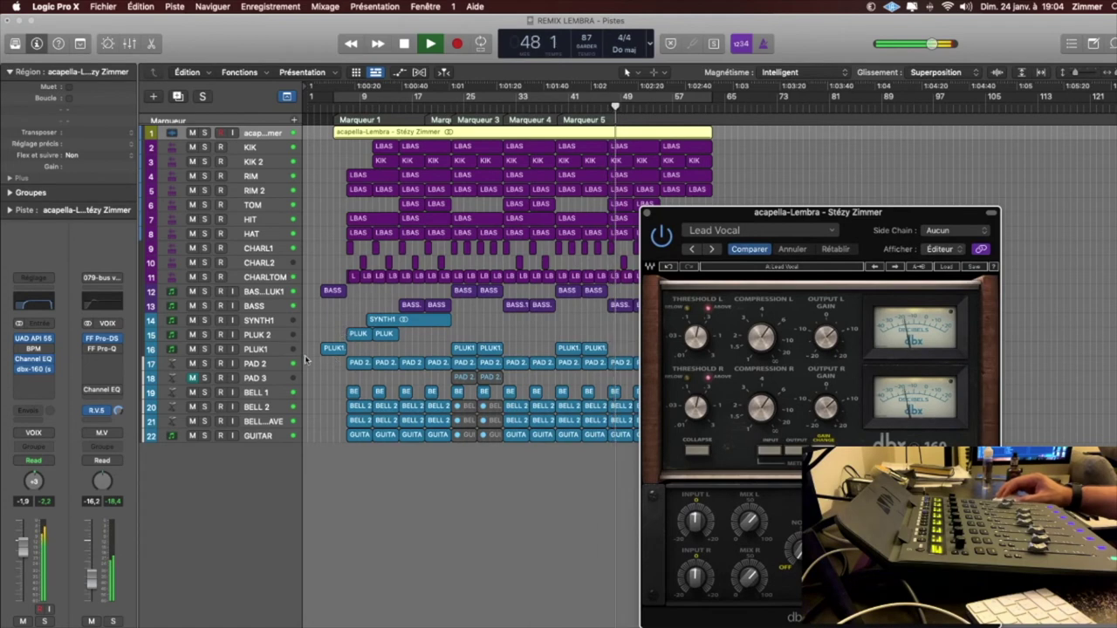
Solo PAD 3, play its two regions from bar 23, and compare it with PAD 2 alone and both pads together.
click(204, 379)
drag(443, 384, 497, 378)
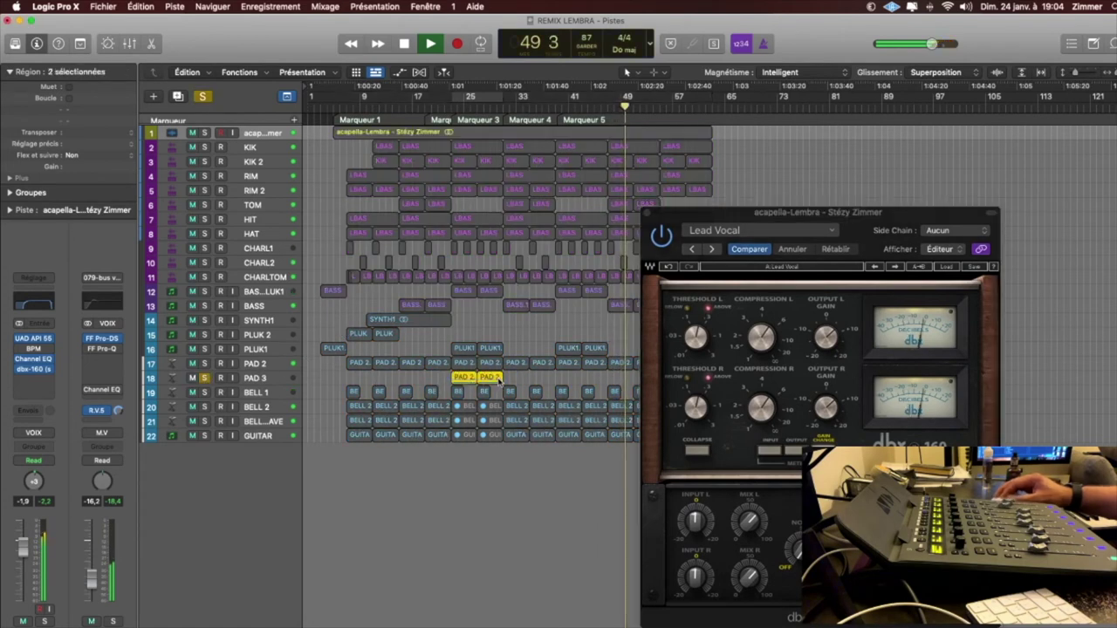
key(shift+space)
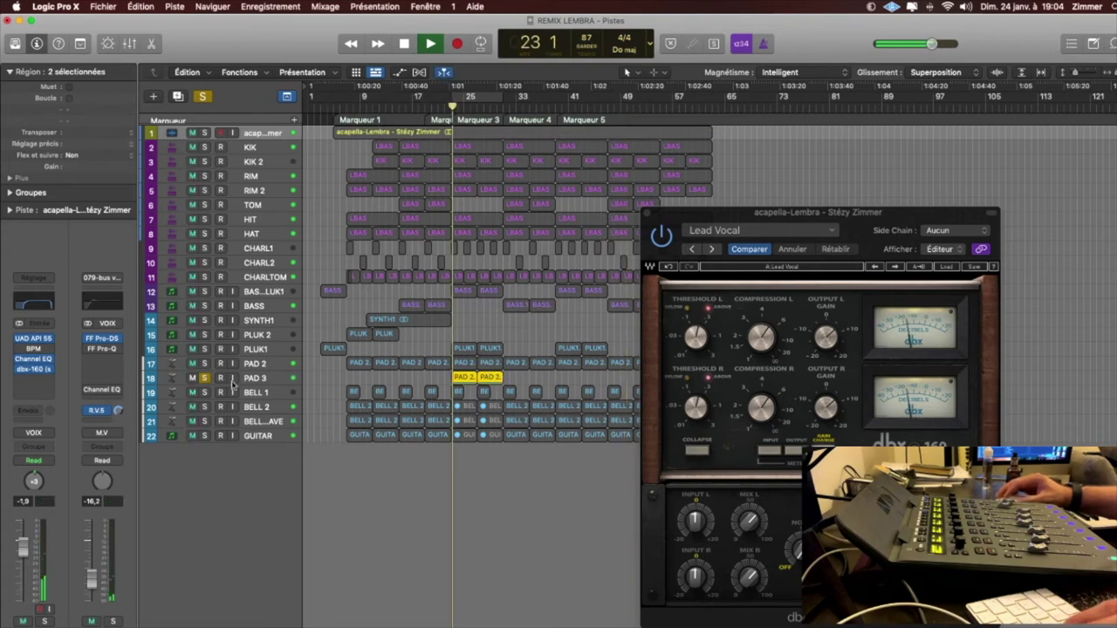
click(204, 364)
click(204, 378)
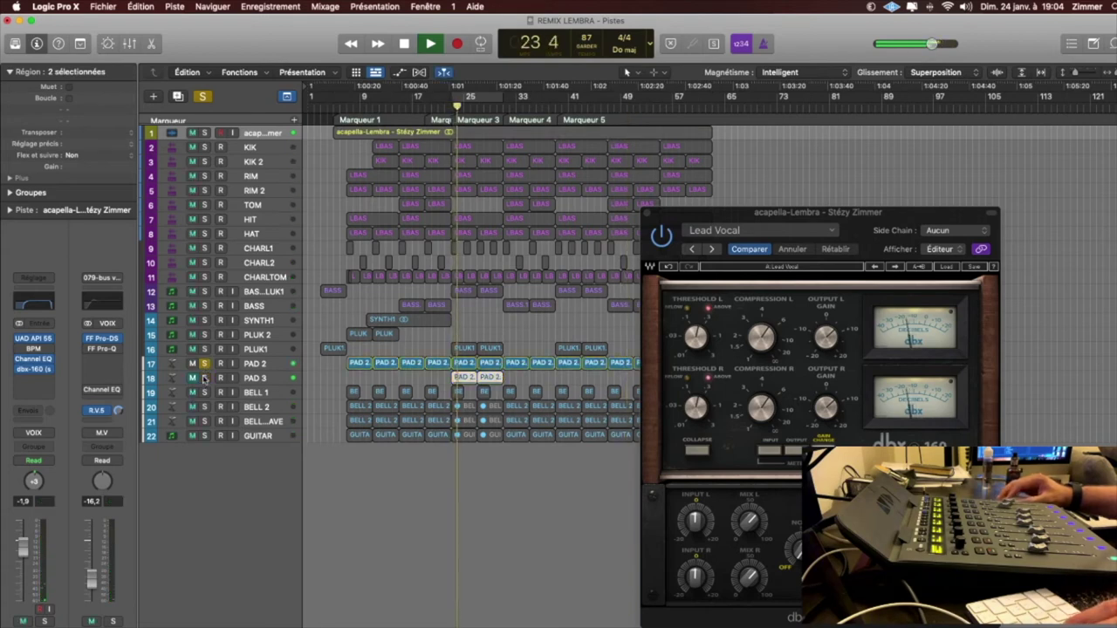
click(204, 378)
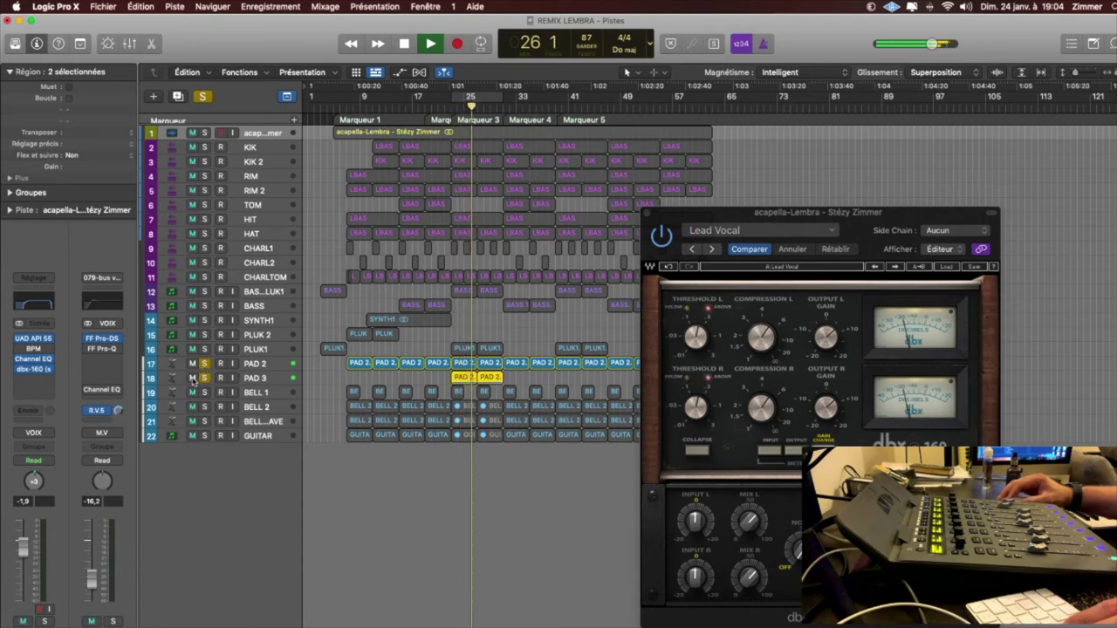
Mute PAD 3, clear the PAD 2 solo, and set the PAD 2 volume to -9.8 dB.
click(192, 378)
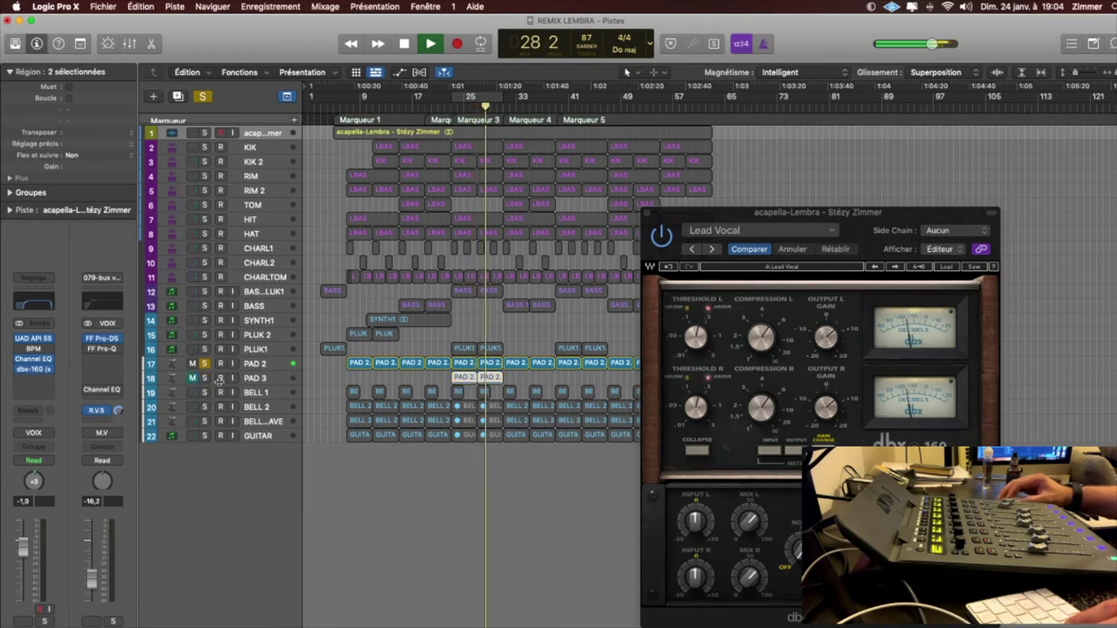
click(205, 364)
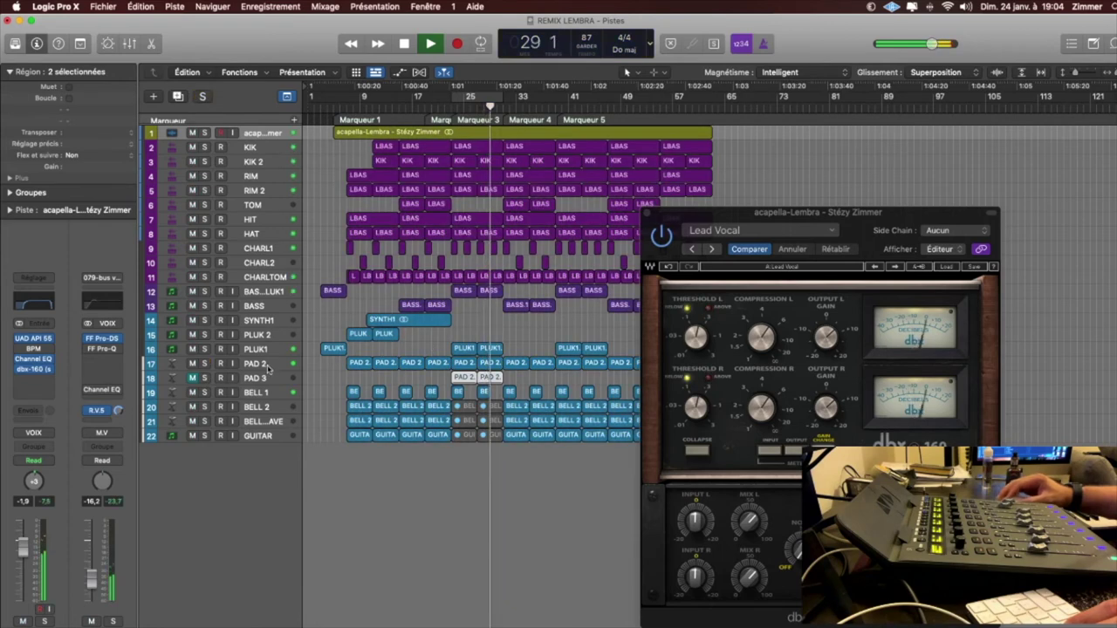
drag(28, 556, 28, 563)
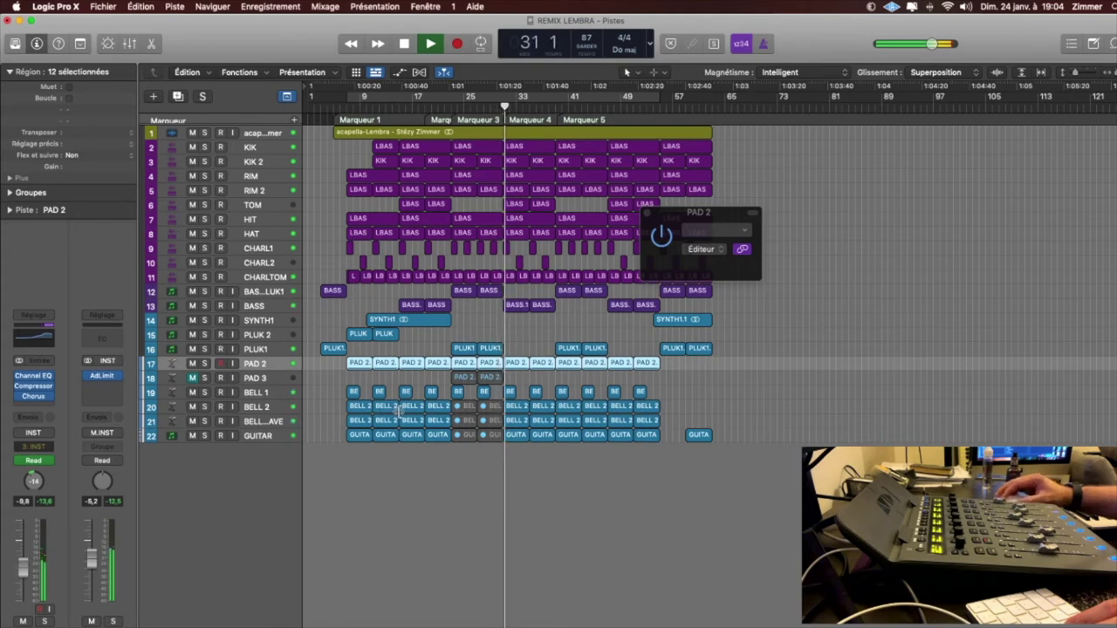
Set the instrument bus volume to -7.0 dB from the BELL 2 channel strip and save the project with the plug-in window closed.
click(267, 410)
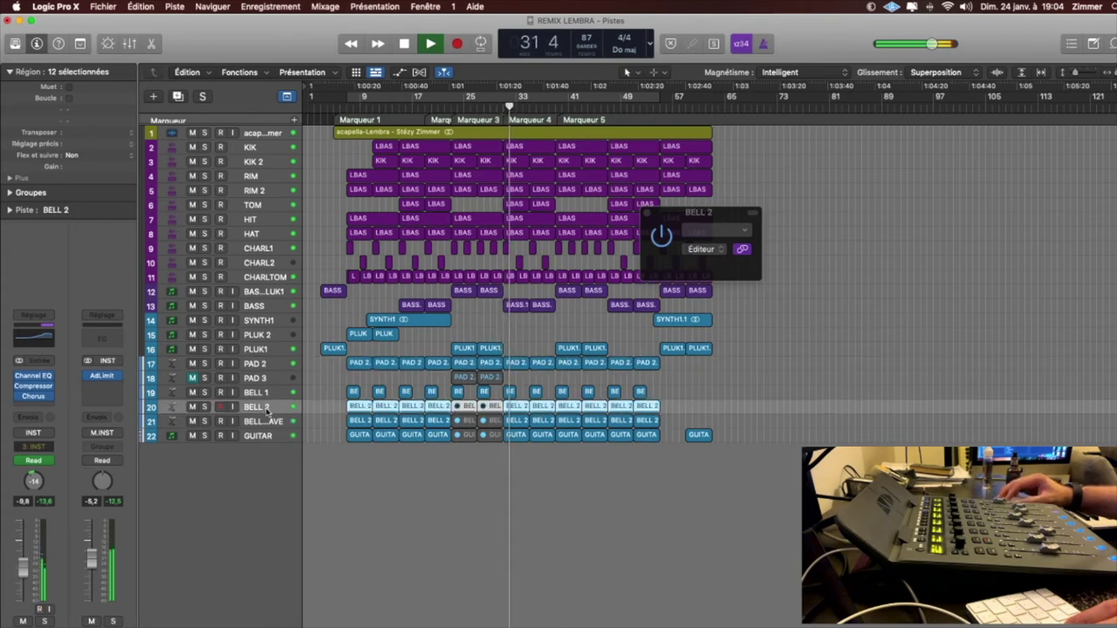
drag(91, 559, 92, 563)
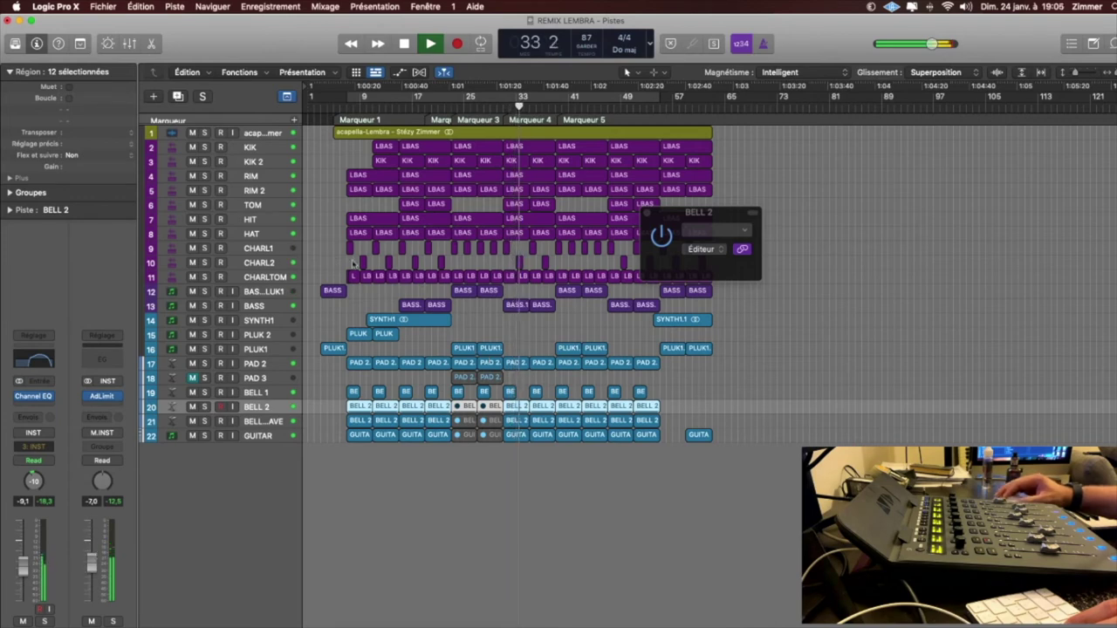
drag(658, 214, 802, 224)
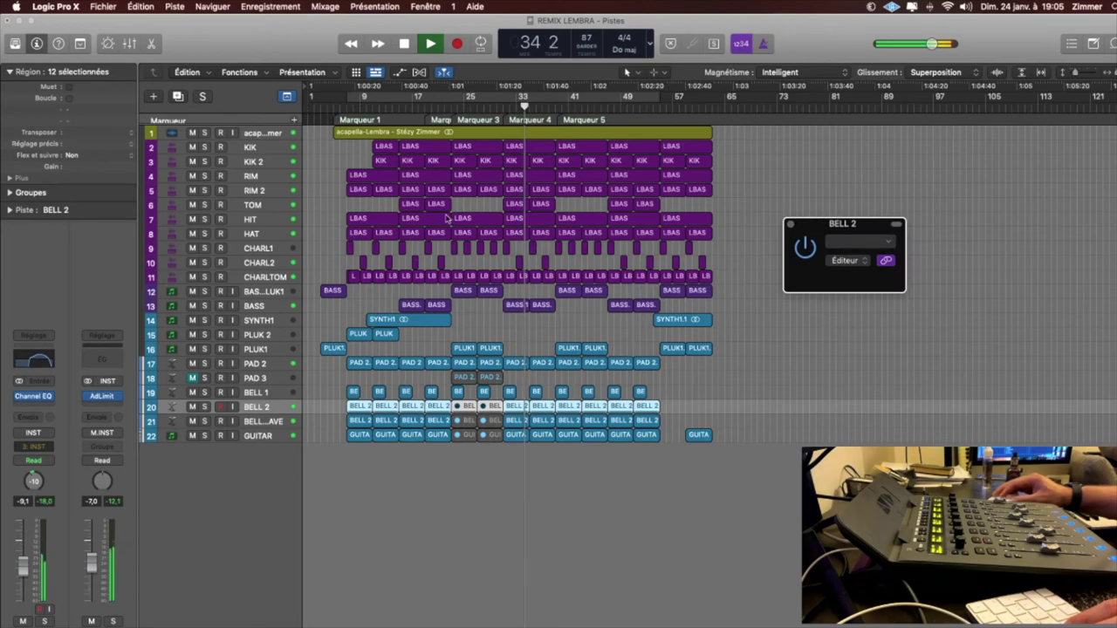
click(790, 224)
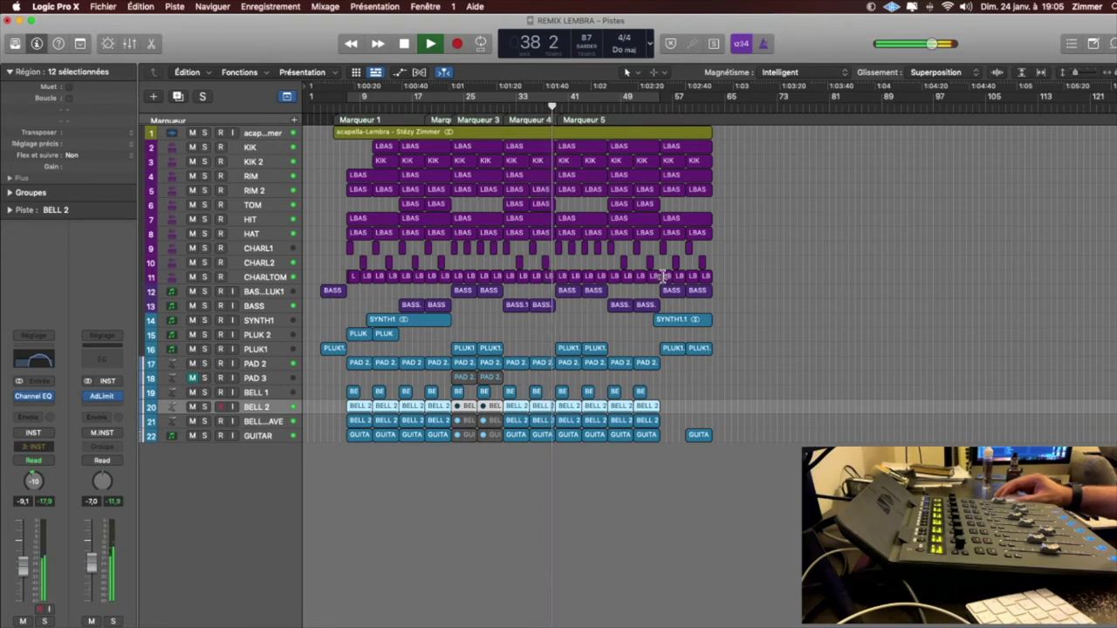
key(super+s)
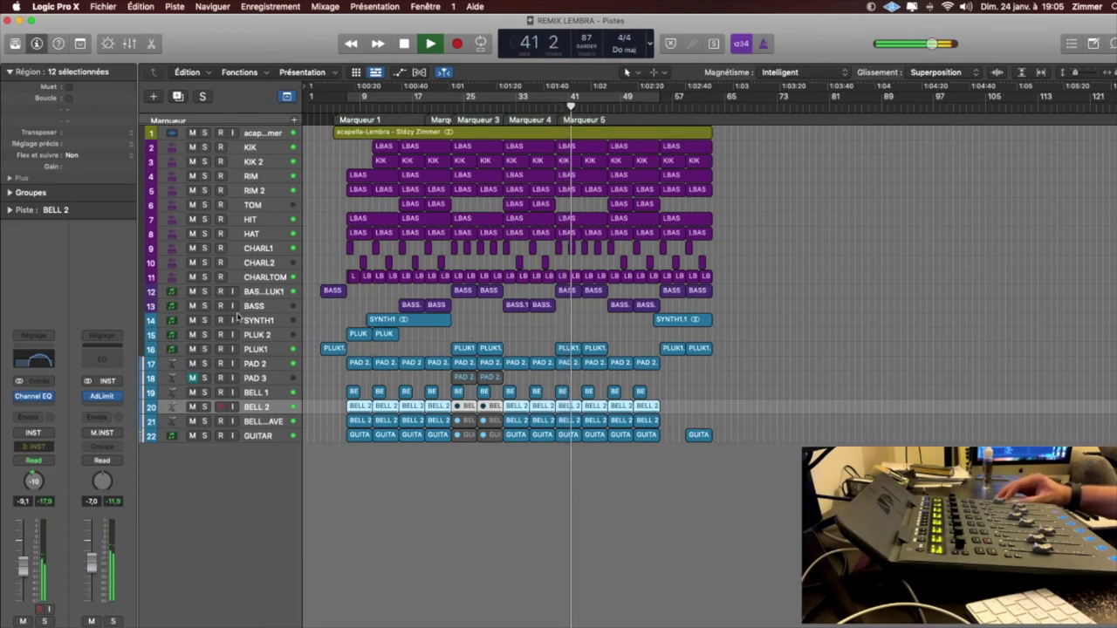
Check BASS PLUK1 in solo during playback, stop, and set a cycle range over bars 47 to 55.
click(204, 292)
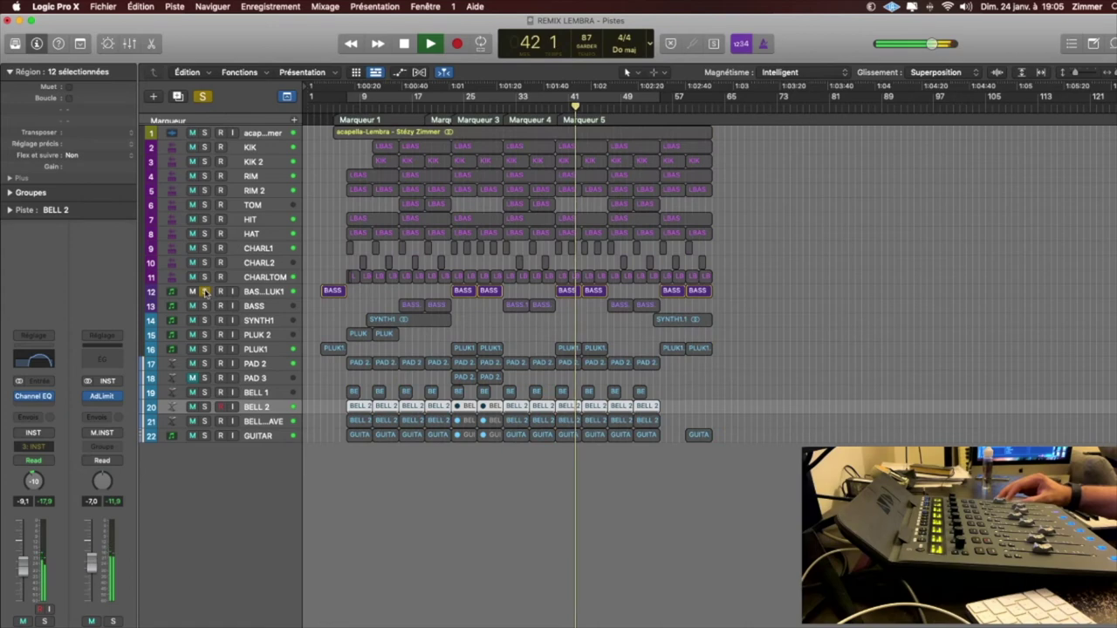
click(204, 292)
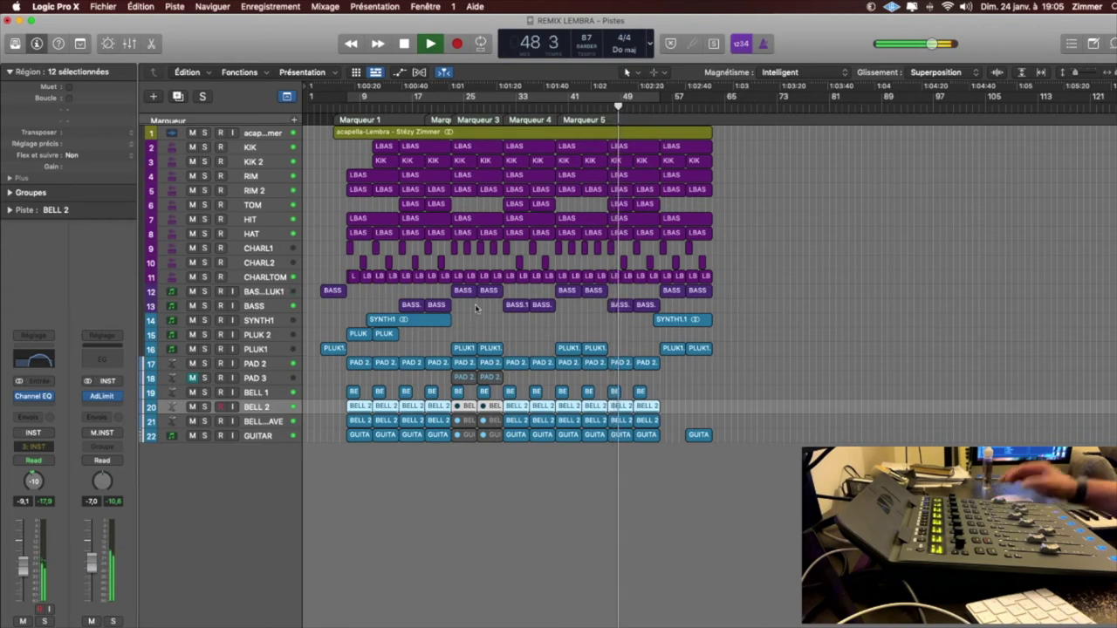
key(space)
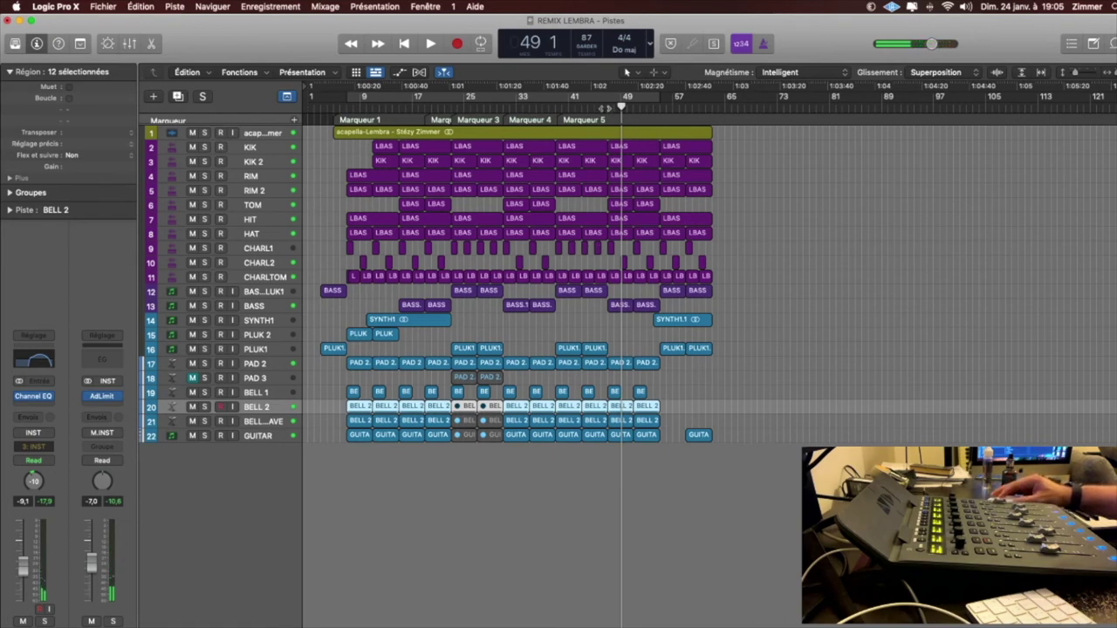
drag(607, 98, 660, 99)
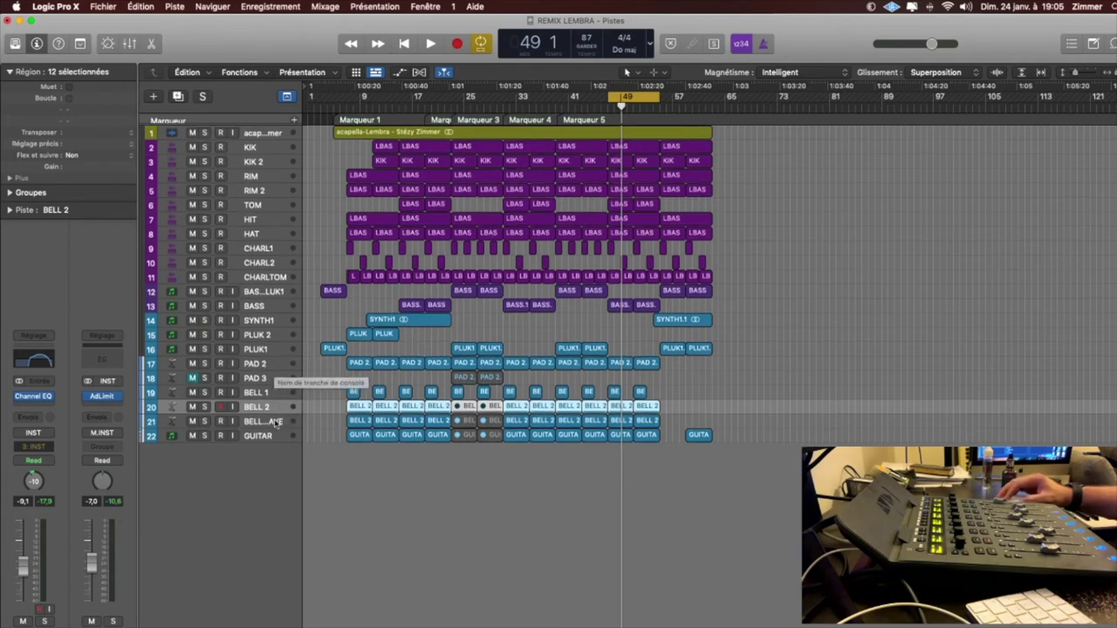
Create an arrangement track for the D drum bus directly below the BASS track.
click(271, 310)
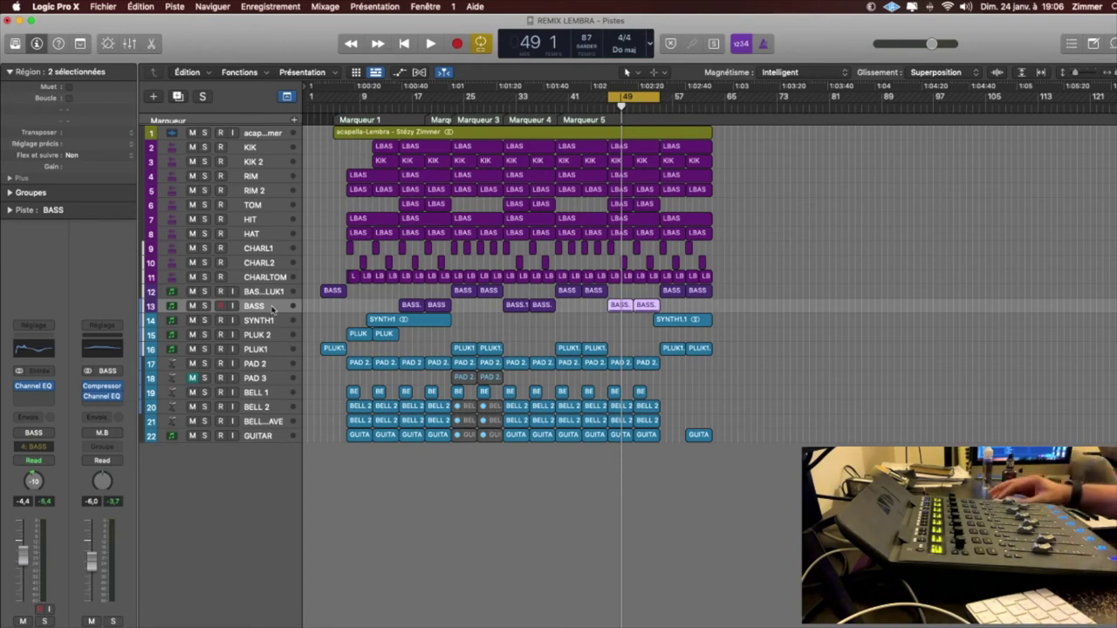
key(x)
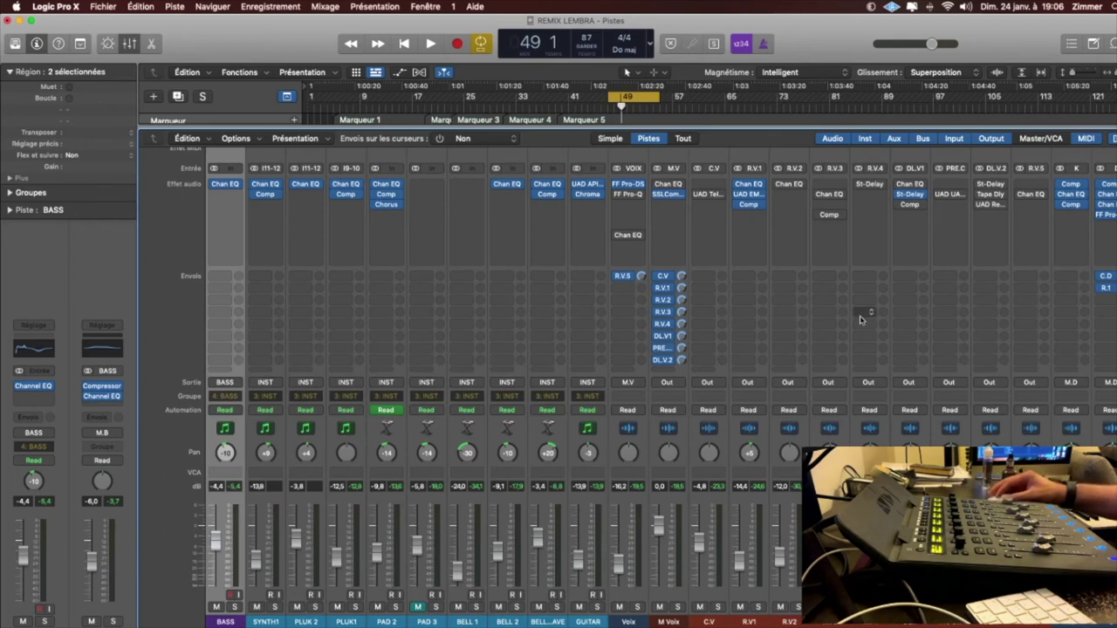
scroll(861, 319, right, 2)
scroll(859, 320, right, 10)
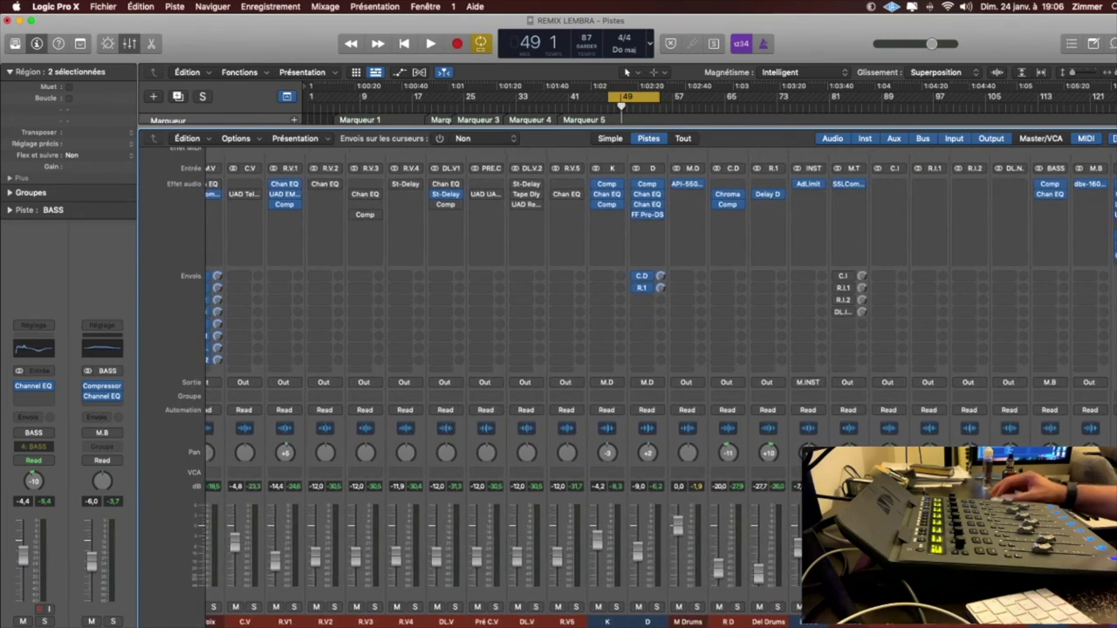
click(688, 622)
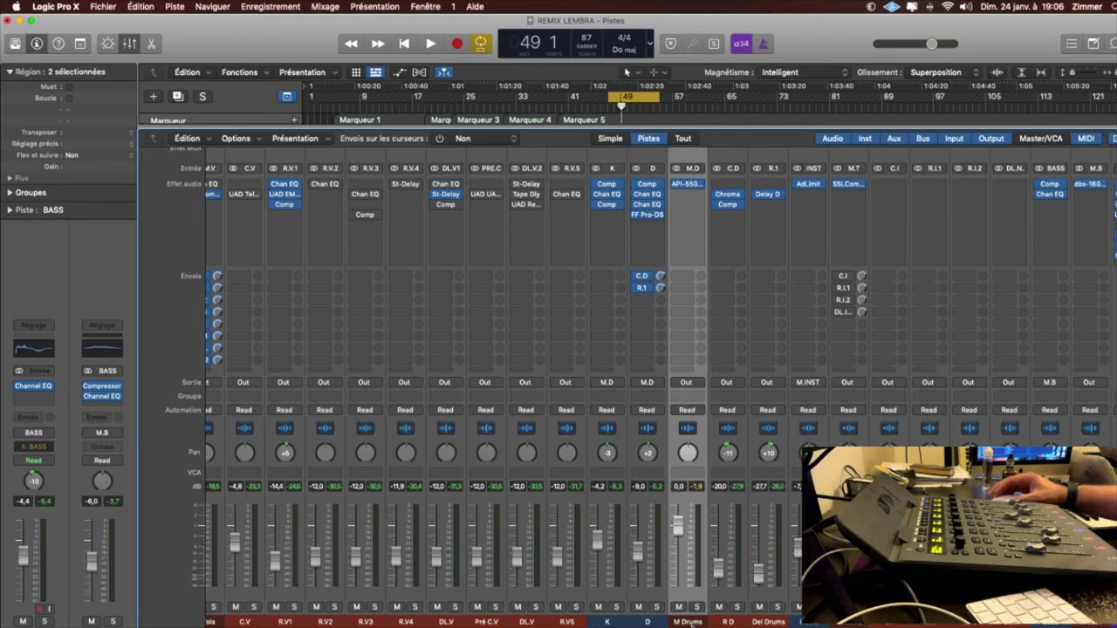
click(648, 623)
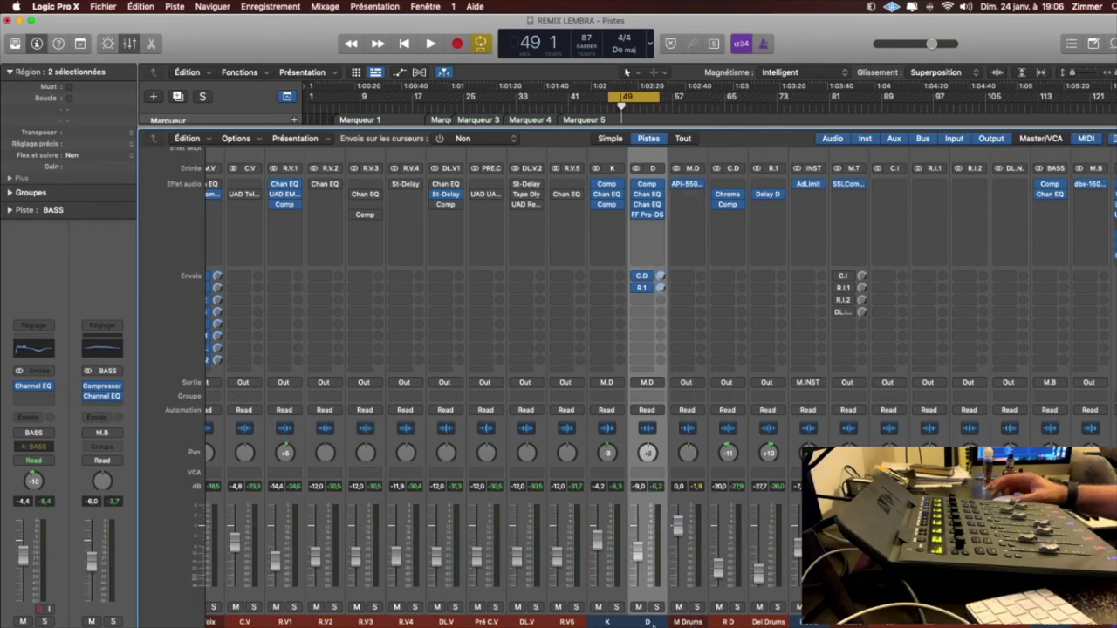
right_click(654, 624)
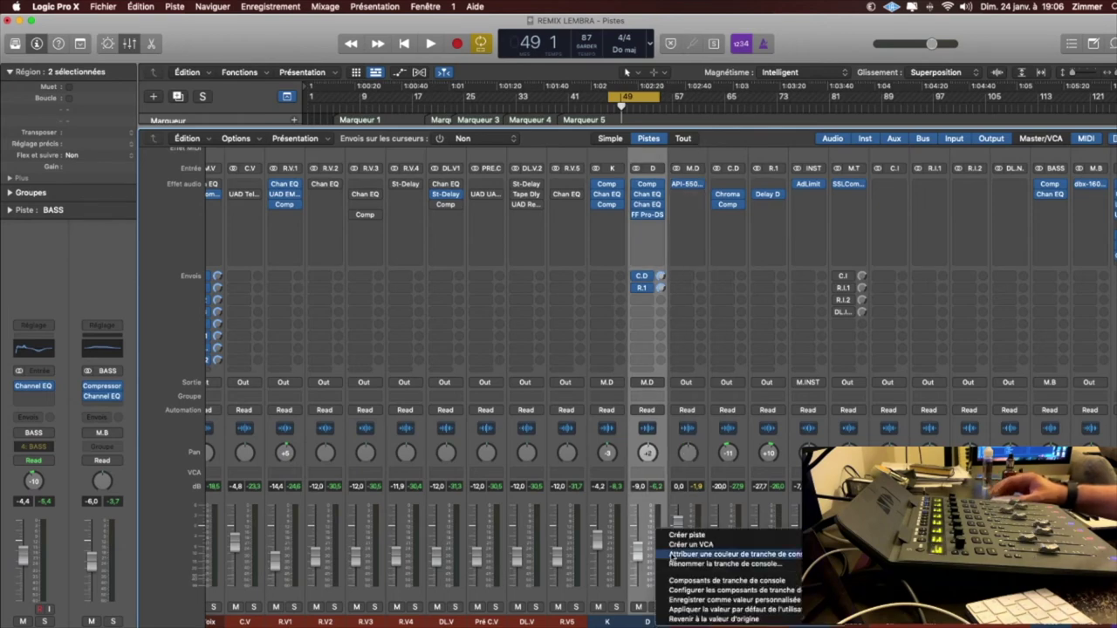
click(688, 535)
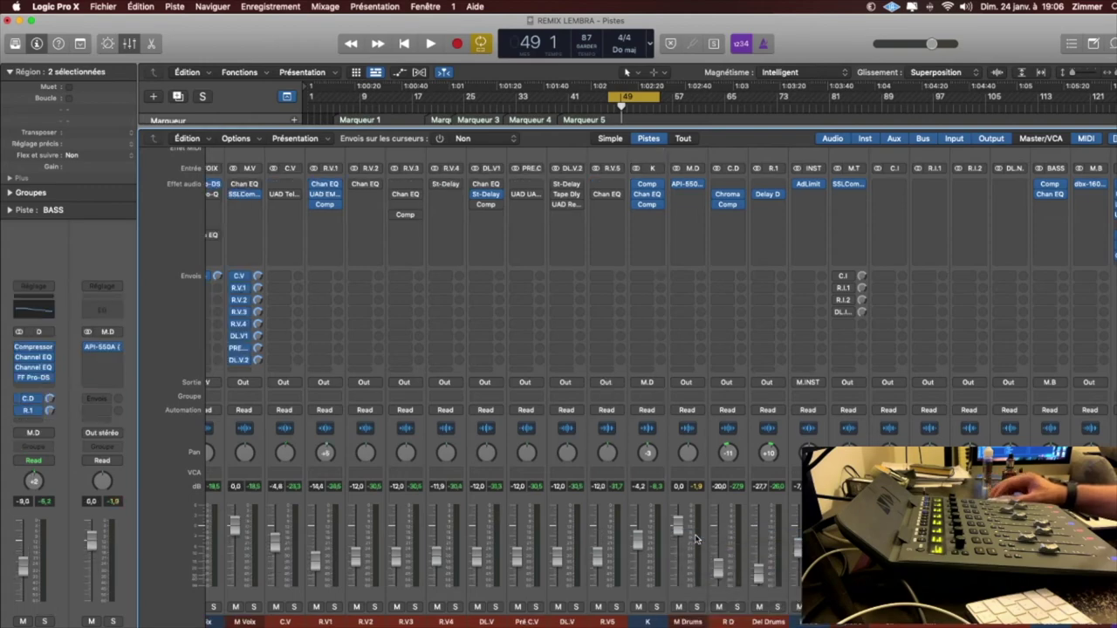
key(x)
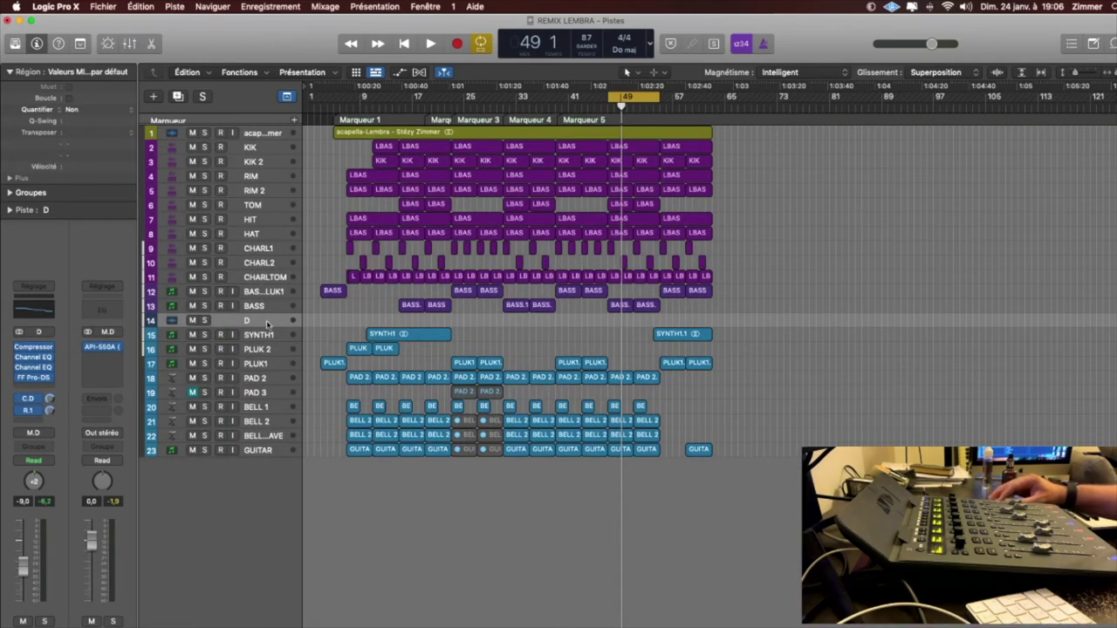
Show track automation for the D track around the cycle range.
key(super+Down)
key(super+Down)
key(super+Down)
key(super+Down)
key(super+Down)
key(super+Down)
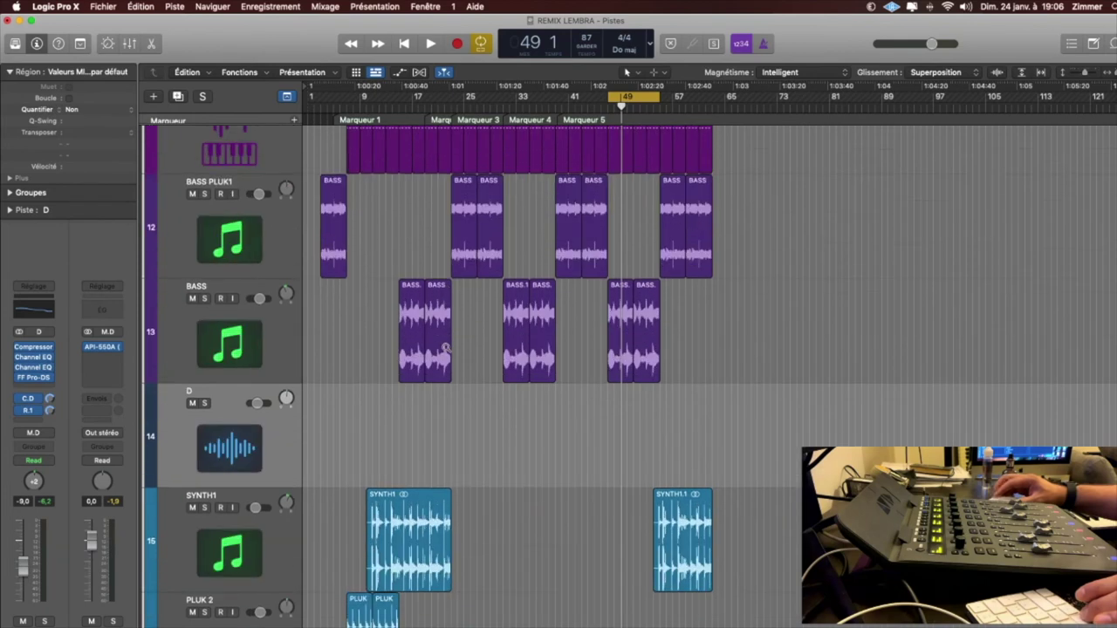
key(super+Right)
key(super+Right)
key(super+Right)
key(super+Right)
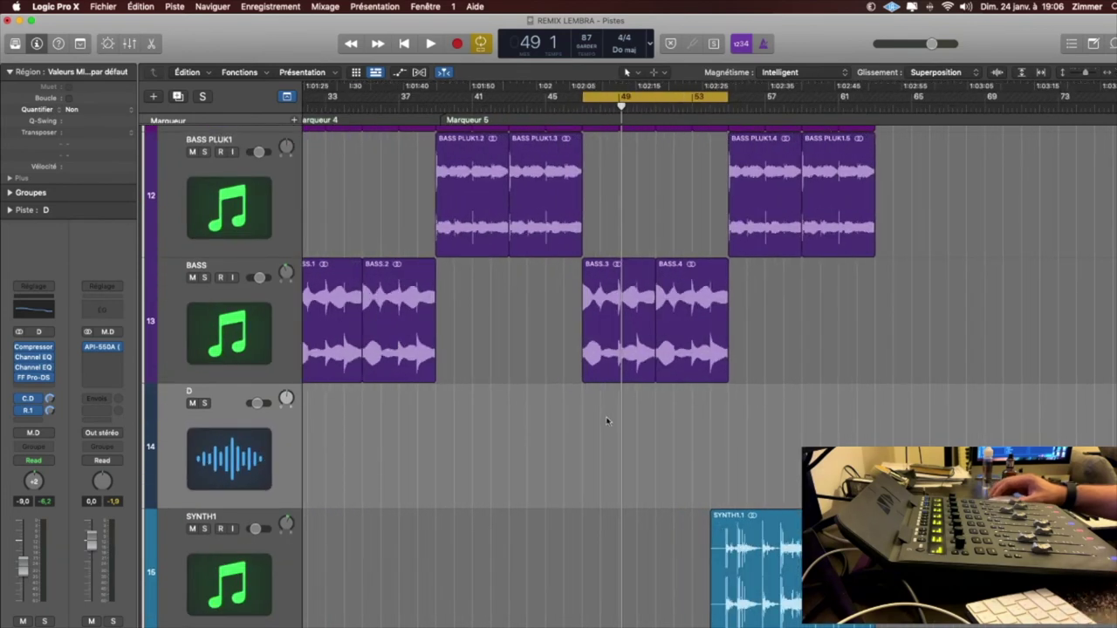
key(a)
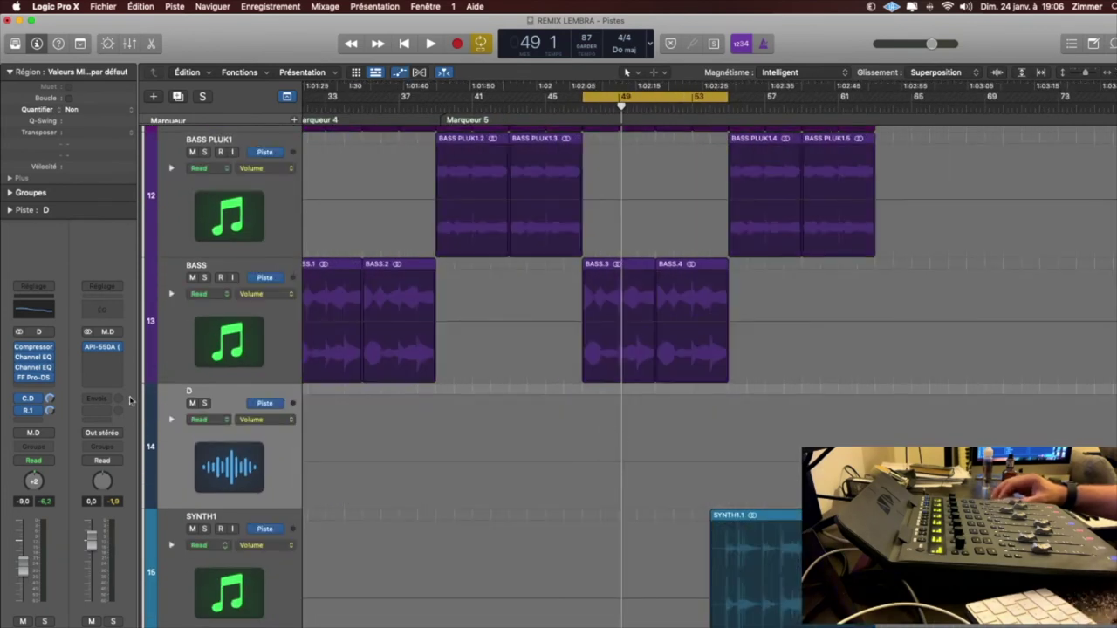
Insert a Channel EQ below FF Pro-DS on the D bus and enable its low-cut band.
click(49, 389)
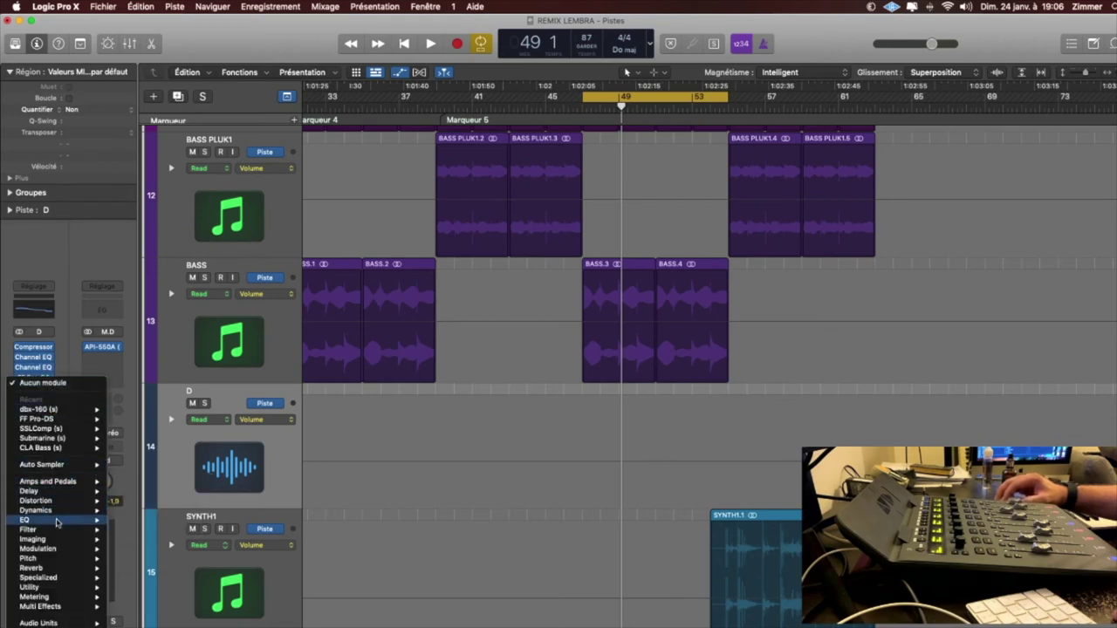
mouse_move(61, 520)
click(249, 520)
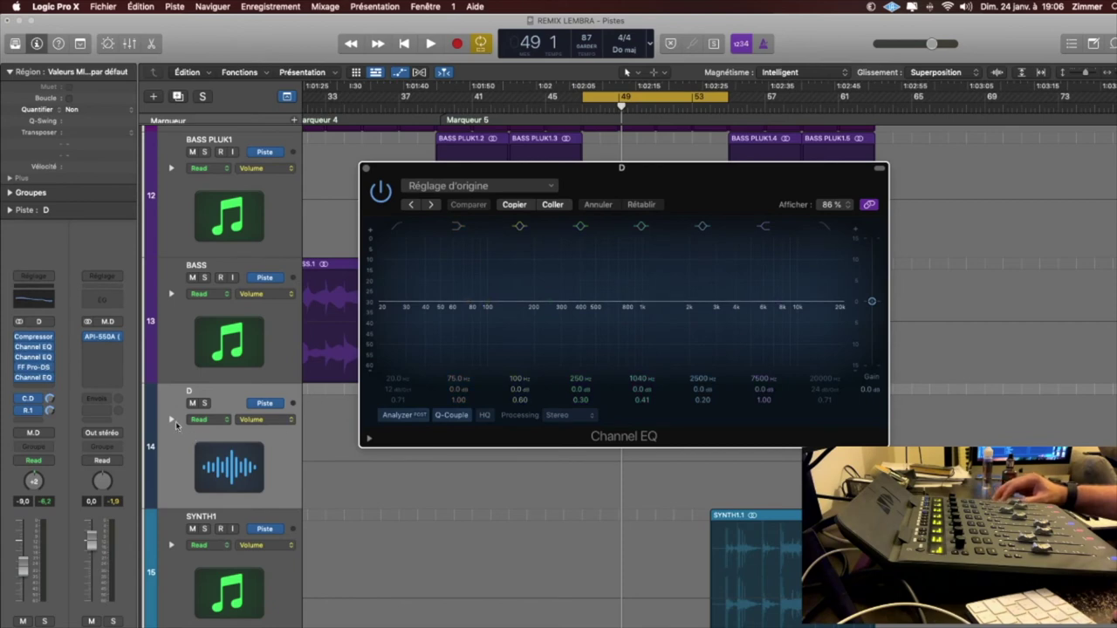
click(171, 420)
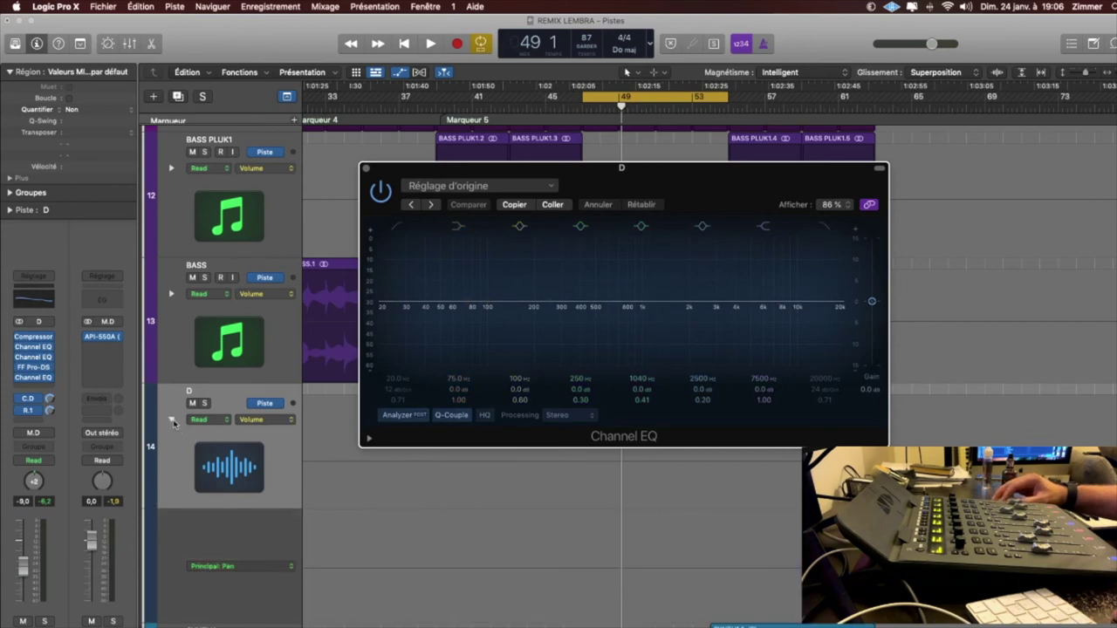
click(398, 228)
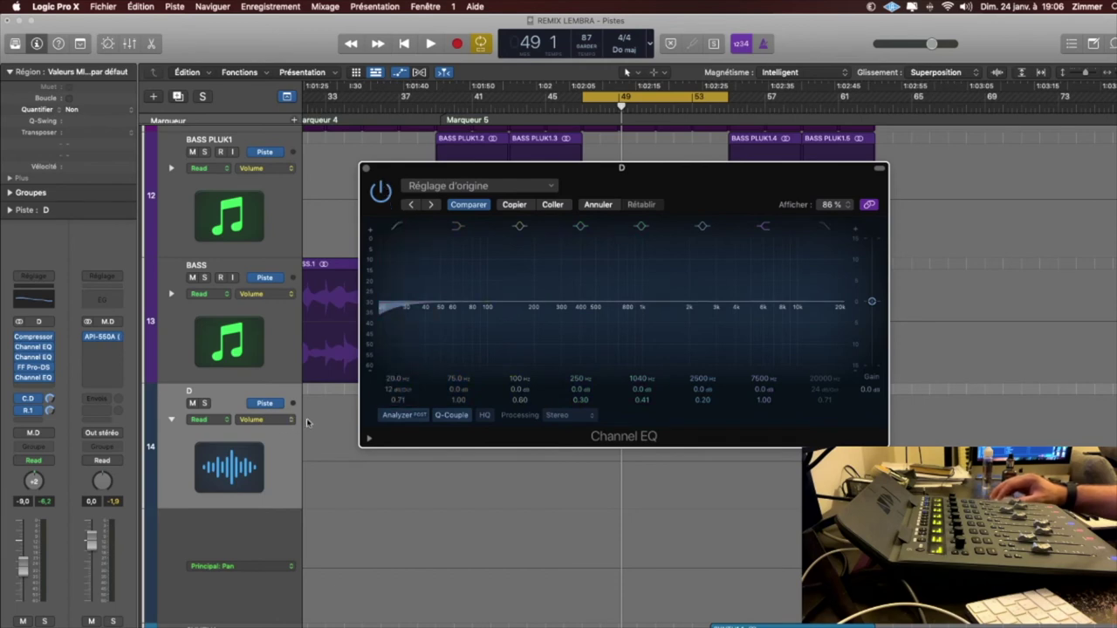
Play the cycle while sweeping the D bus EQ's low-cut frequency up into the highs and back down, and stop playback.
key(space)
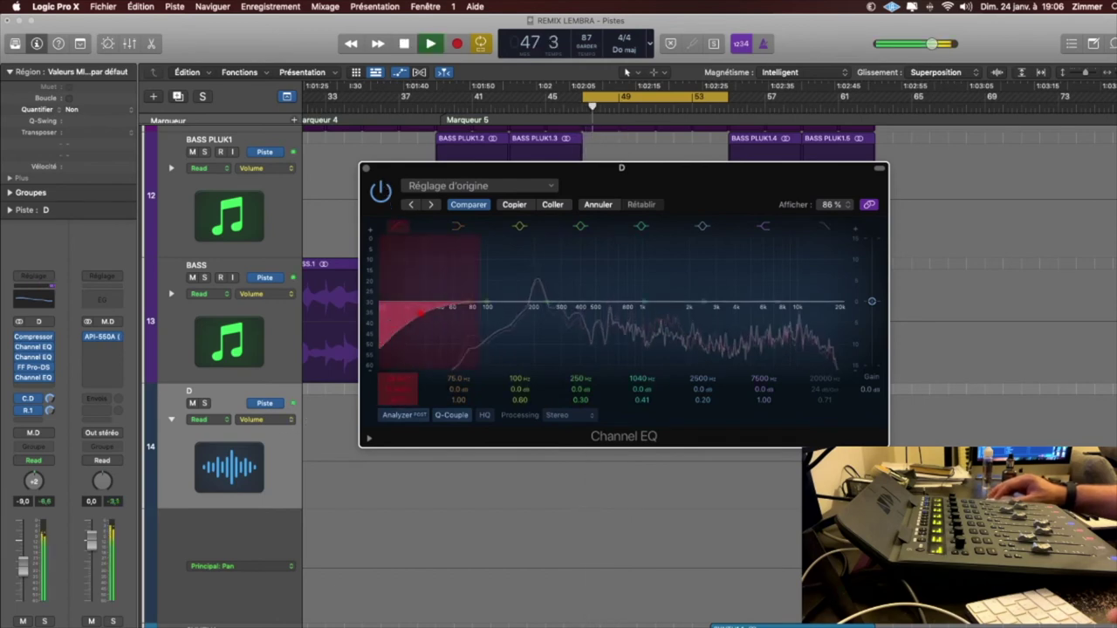
drag(421, 313, 671, 311)
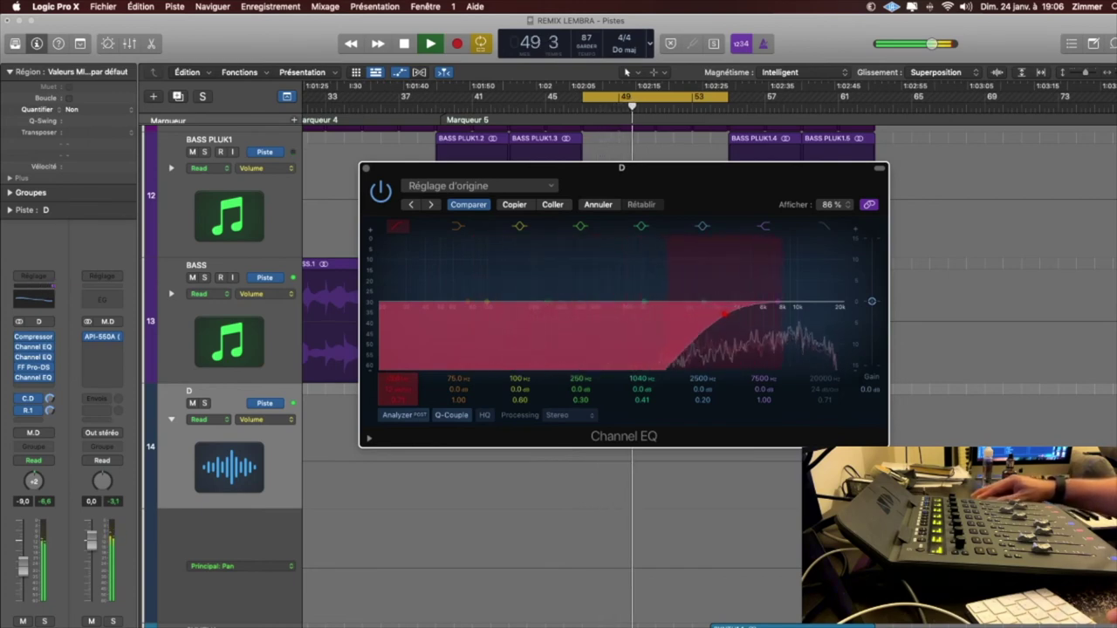
drag(726, 313, 726, 313)
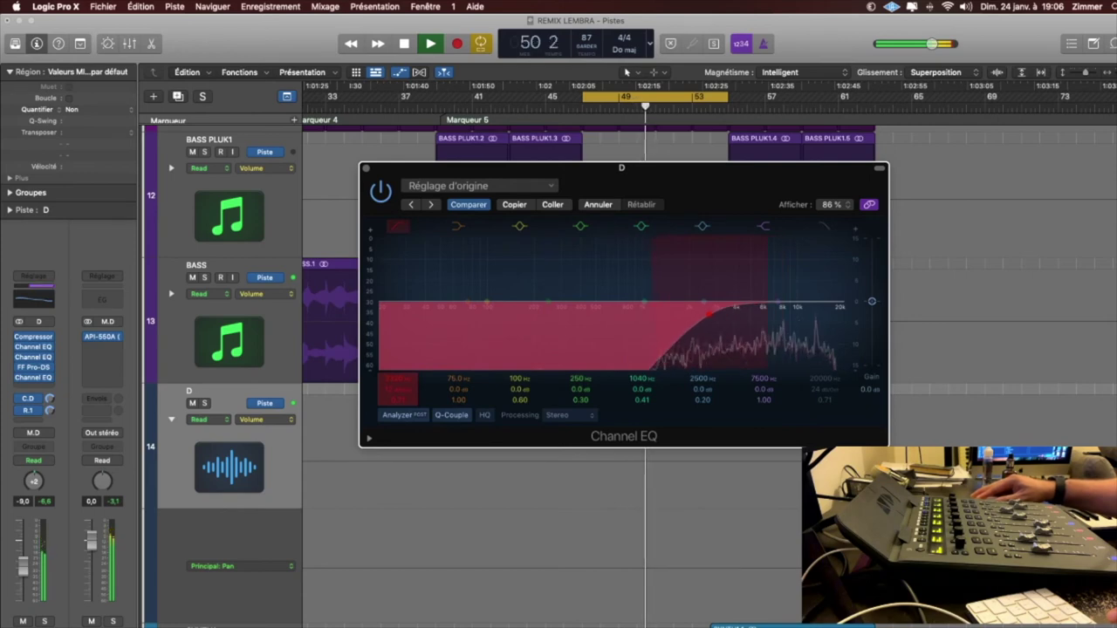
mouse_move(656, 313)
mouse_down()
mouse_move(389, 313)
mouse_move(650, 312)
mouse_up()
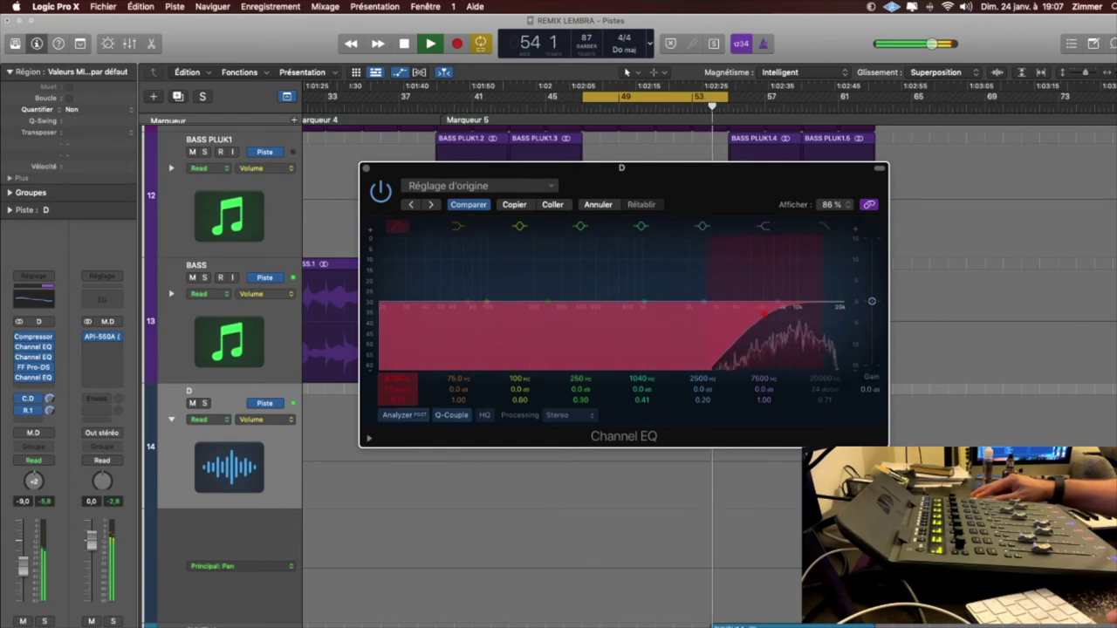
drag(650, 311, 395, 313)
key(space)
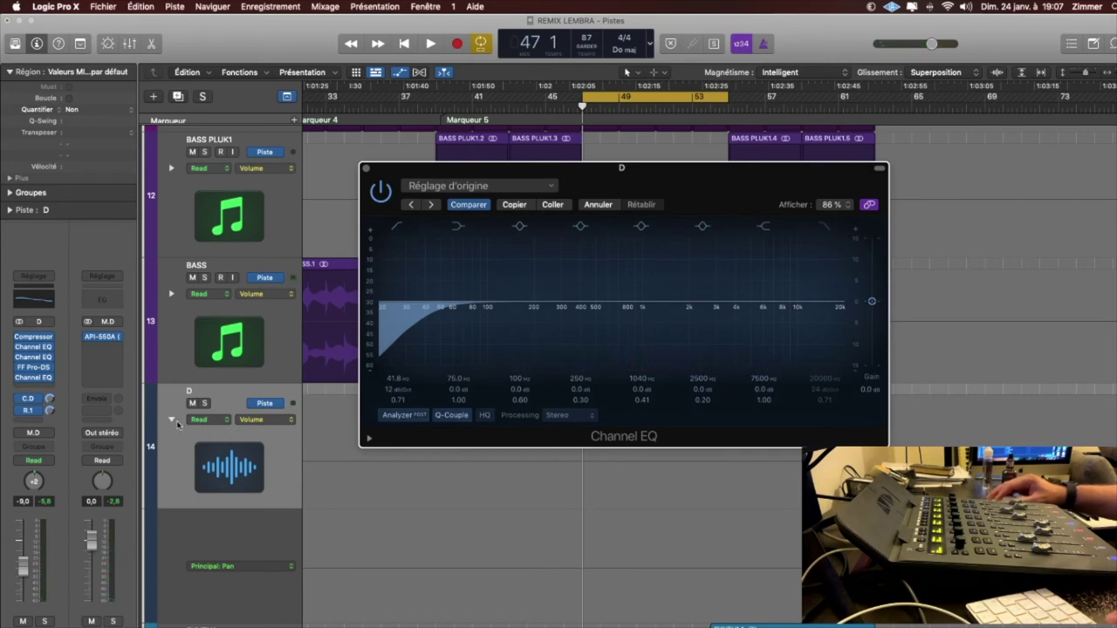
Collapse the D track's automation sublanes and set the Channel EQ's low-cut frequency to 20 Hz.
click(171, 421)
click(264, 422)
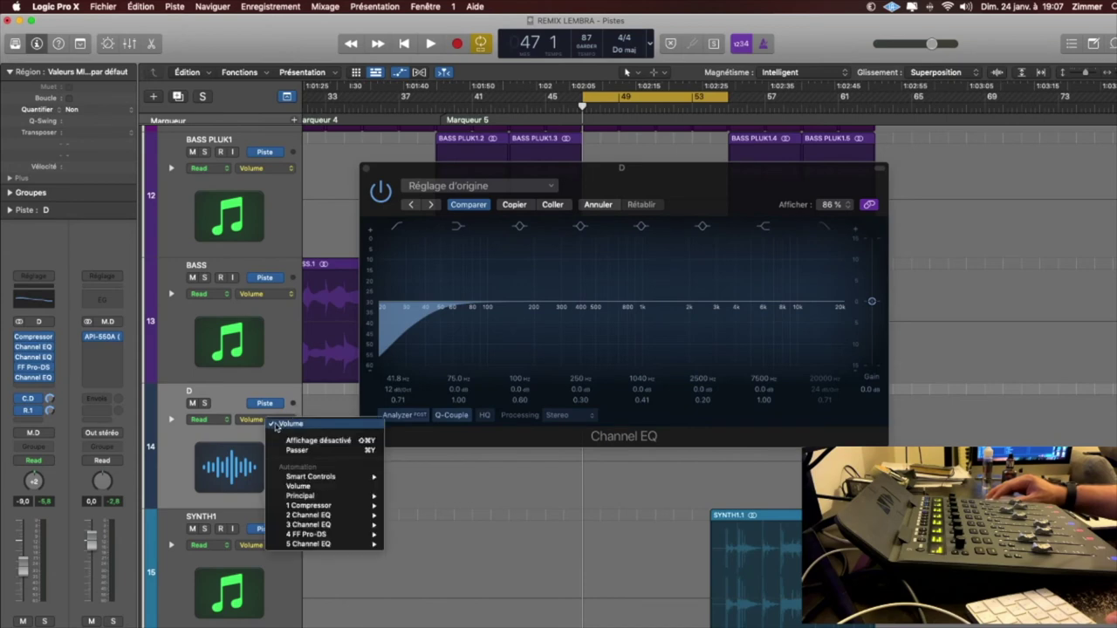
mouse_move(340, 546)
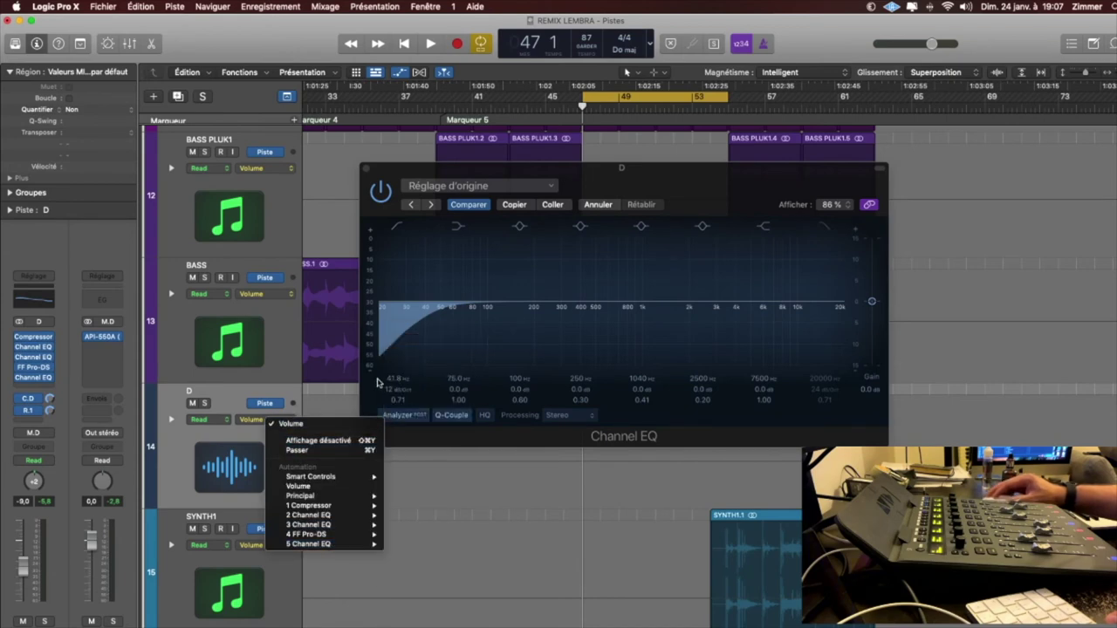
drag(380, 381, 382, 392)
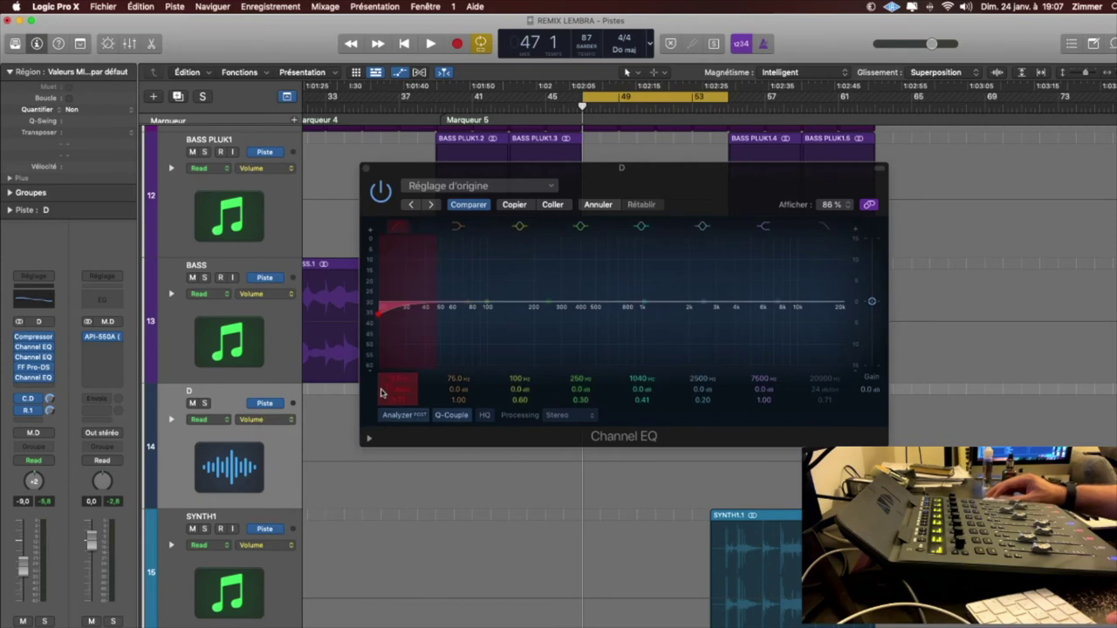
click(395, 227)
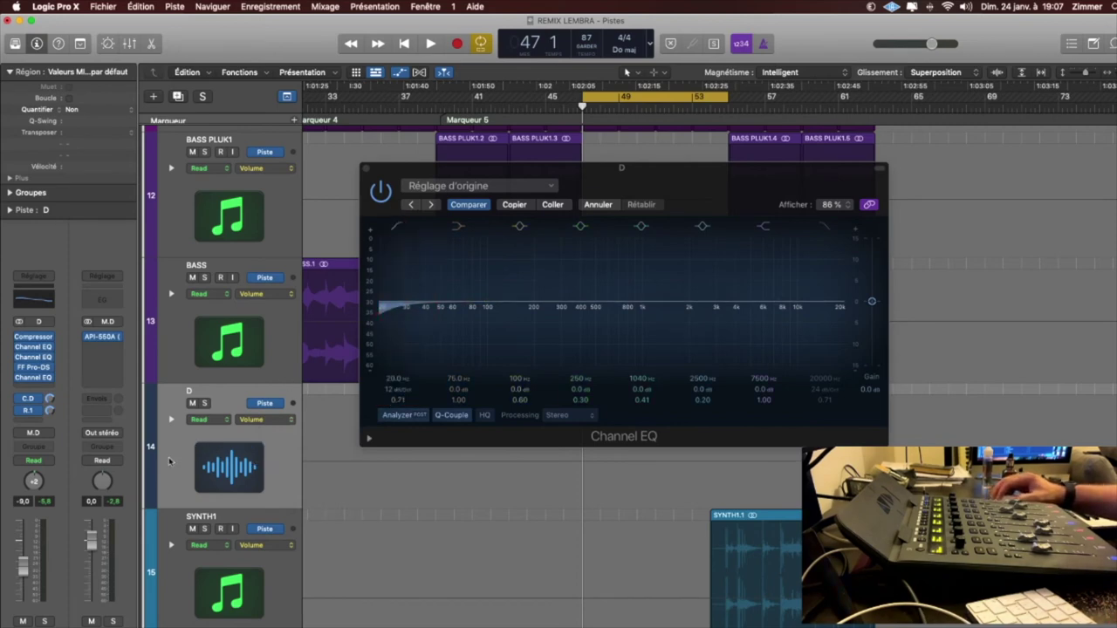
Set the D track's automation mode to Write.
click(228, 422)
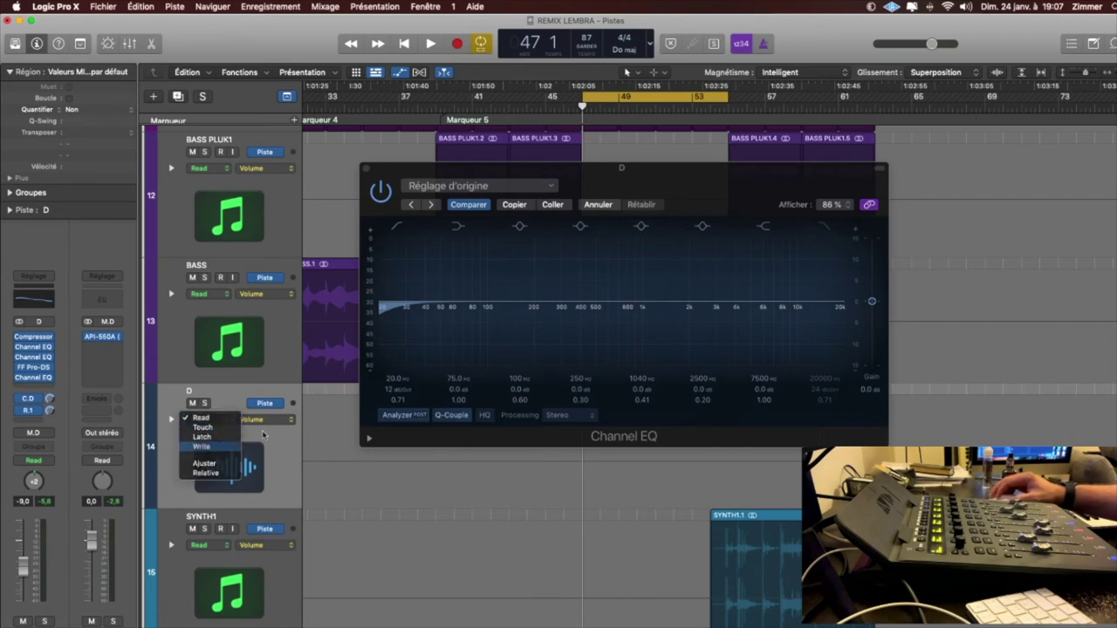
click(202, 446)
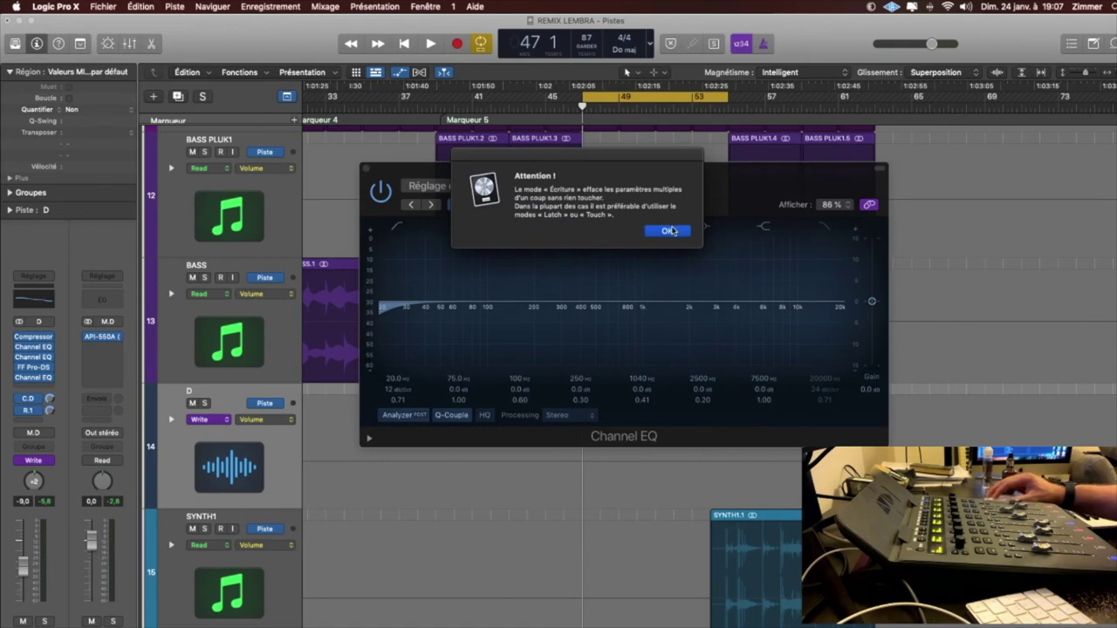
click(668, 231)
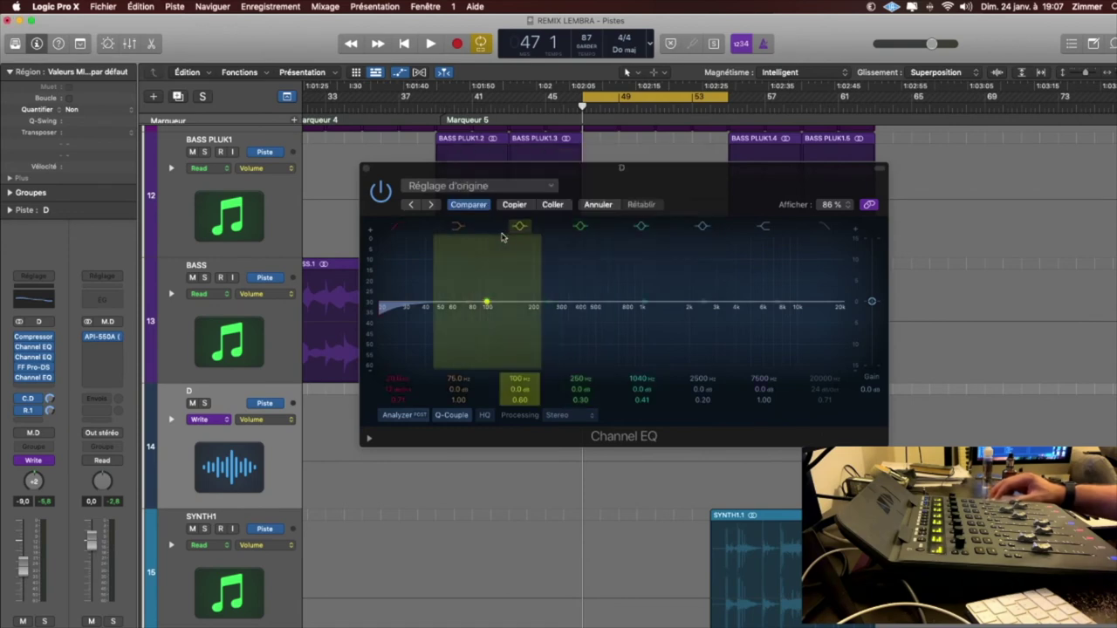
Set the D track's automation to Touch and record its Channel EQ low-cut frequency sweeping up and back down over the cycle.
click(226, 426)
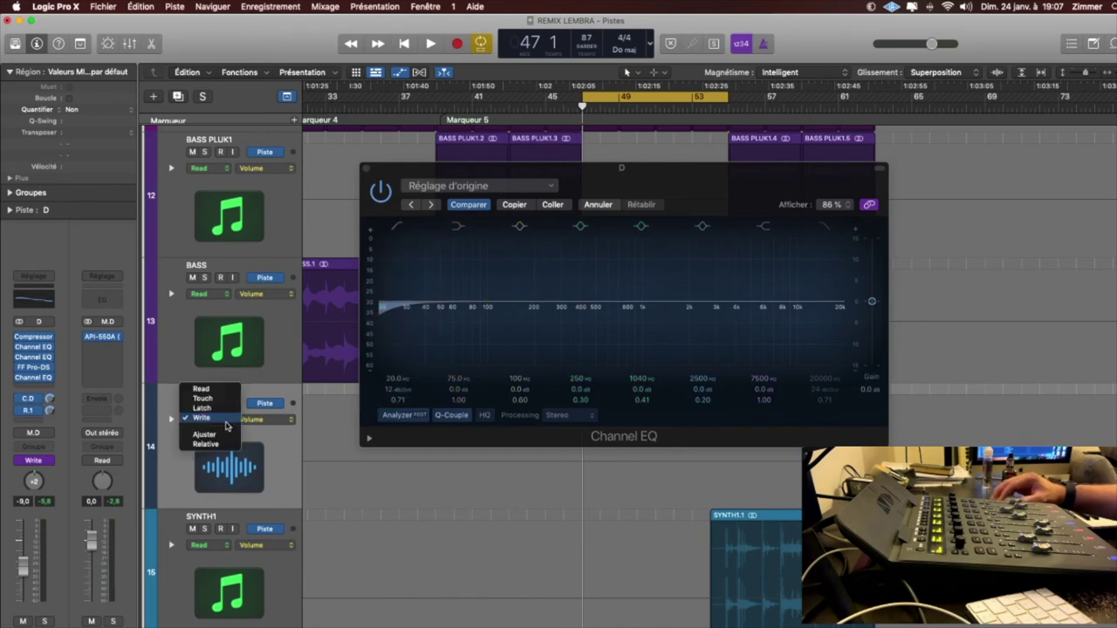
click(213, 399)
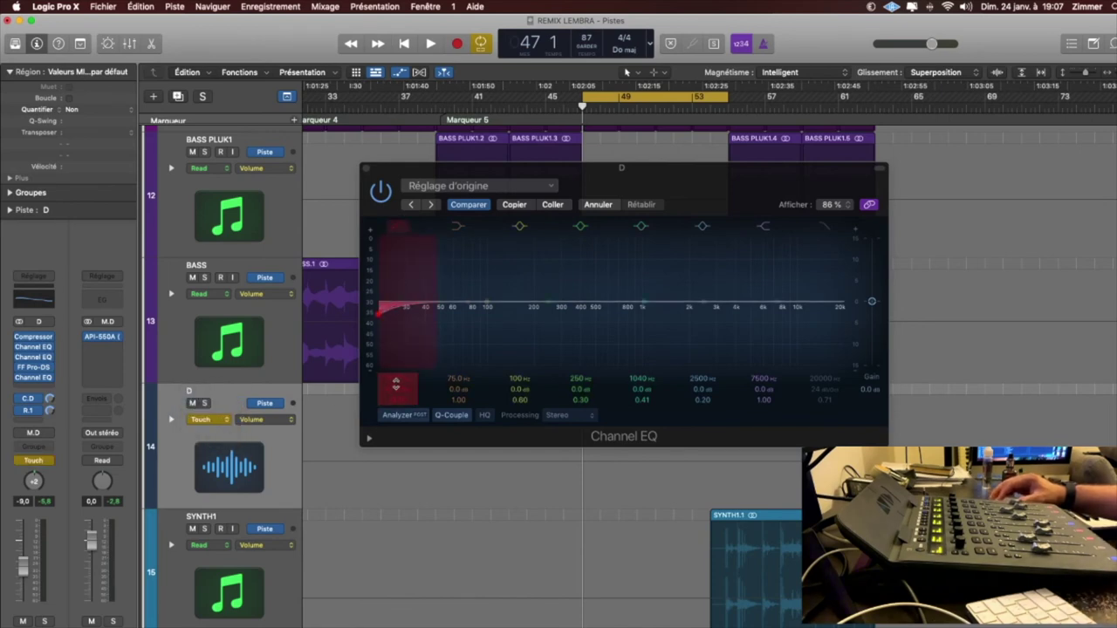
drag(679, 190, 942, 223)
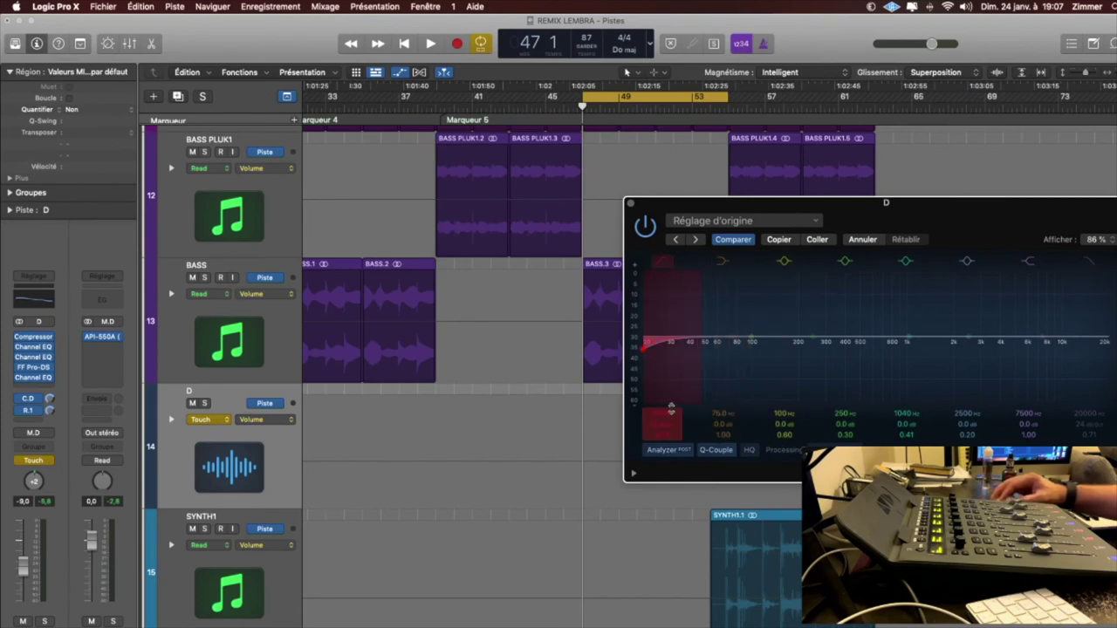
key(space)
drag(670, 415, 669, 389)
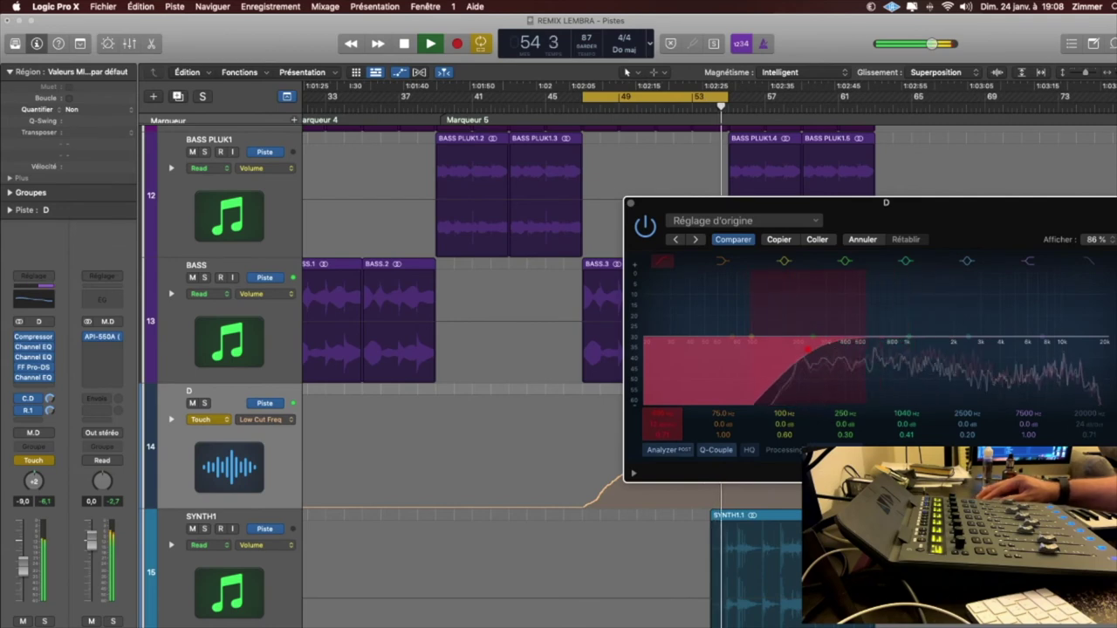
key(space)
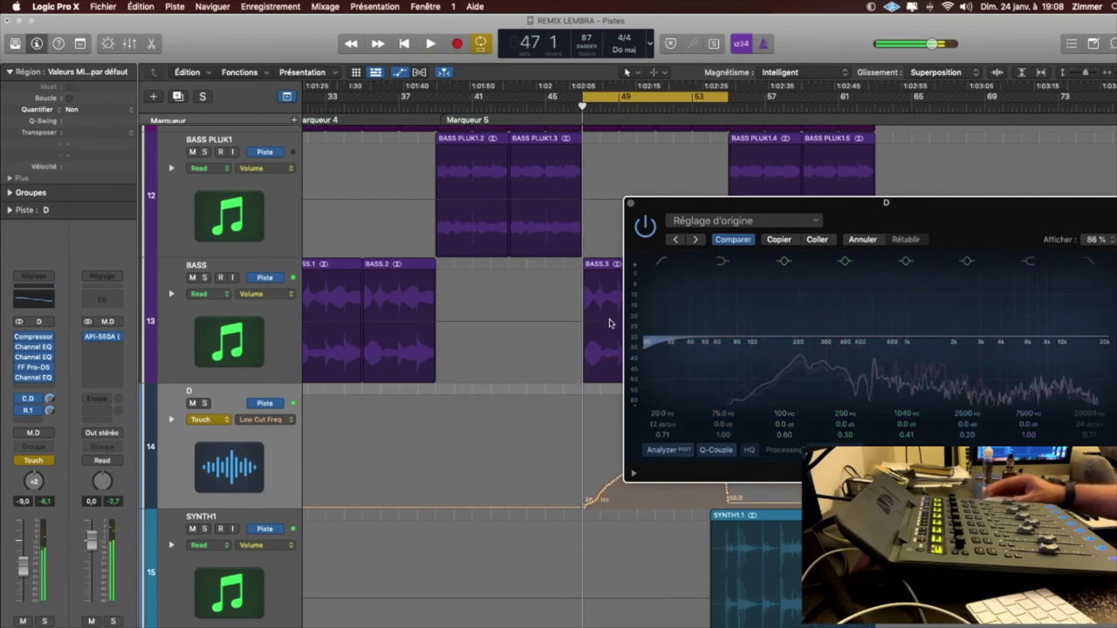
Close the D track's Channel EQ and hide track automation in the arrangement.
drag(653, 209, 742, 181)
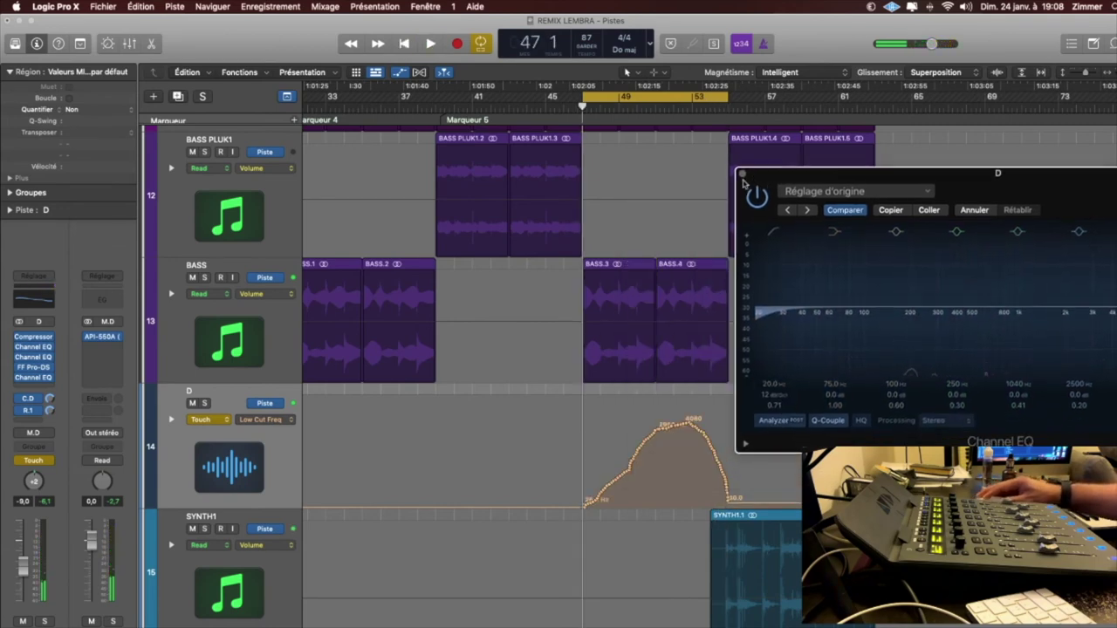
click(742, 175)
key(super+Up)
key(super+Up)
key(super+Up)
key(super+Up)
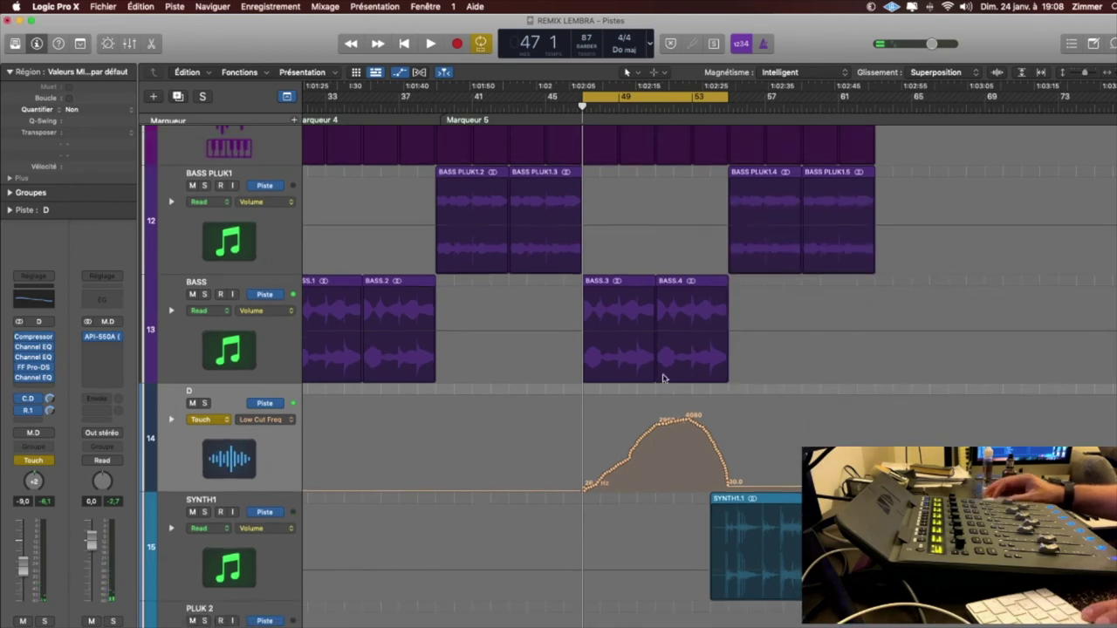
key(super+Up)
key(super+Up)
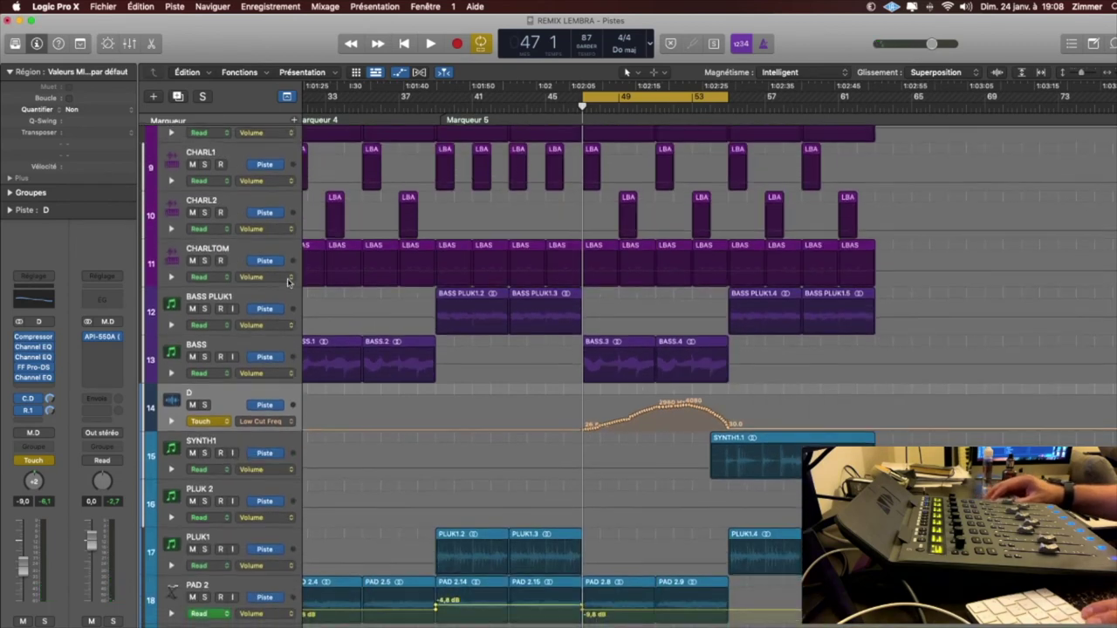
key(a)
Find the INST aux channel in the mixer and create an arrangement track for it.
key(x)
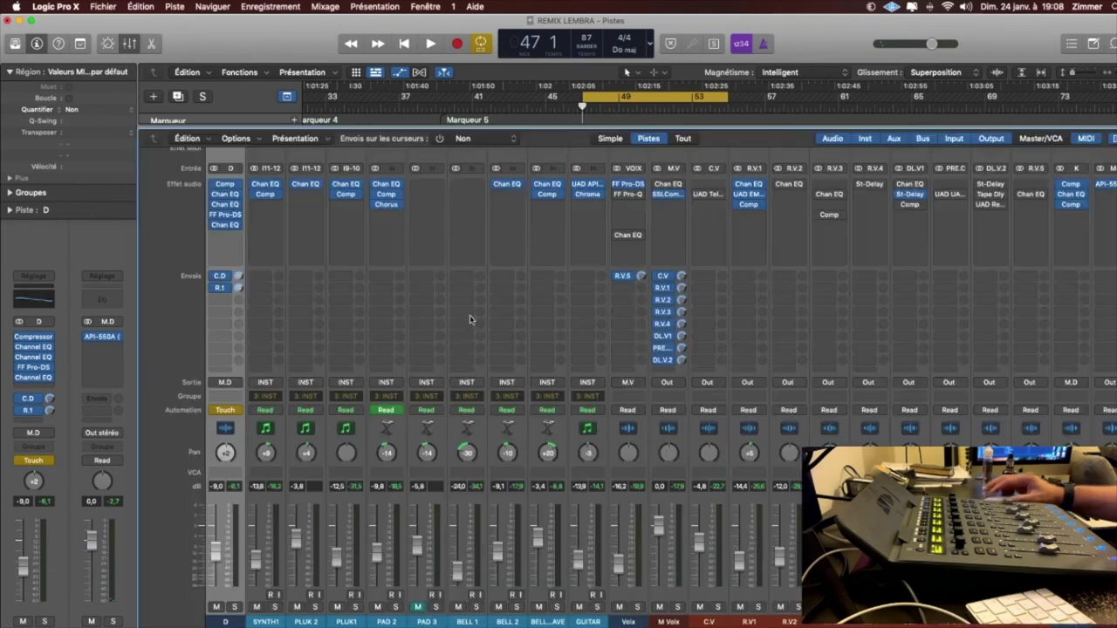
scroll(698, 434, right, 10)
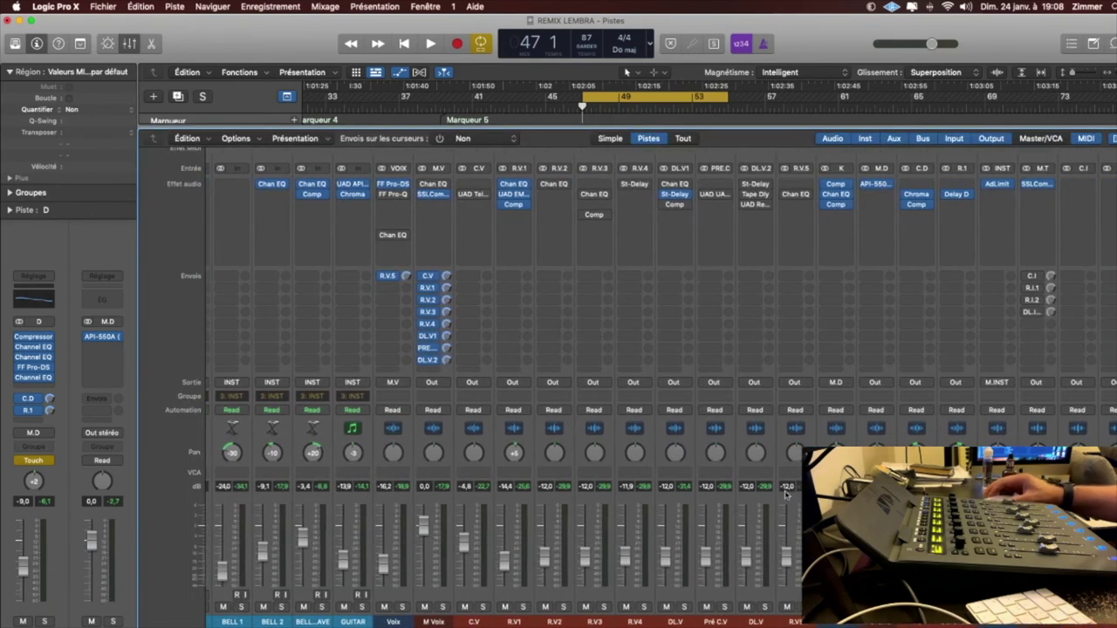
scroll(661, 392, right, 2)
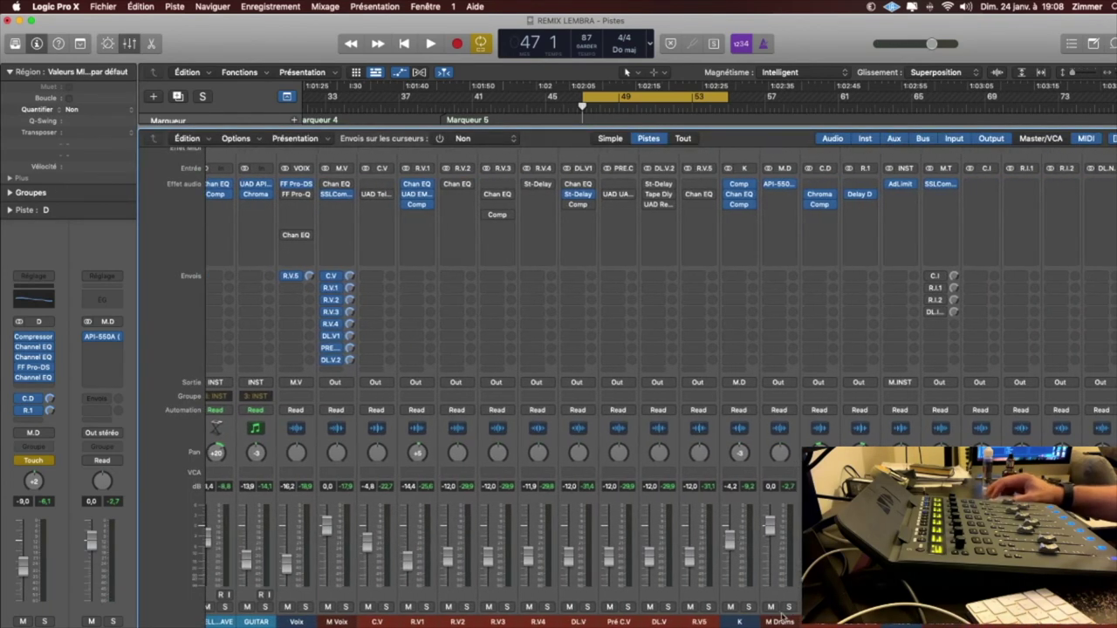
scroll(661, 393, right, 2)
scroll(660, 393, right, 1)
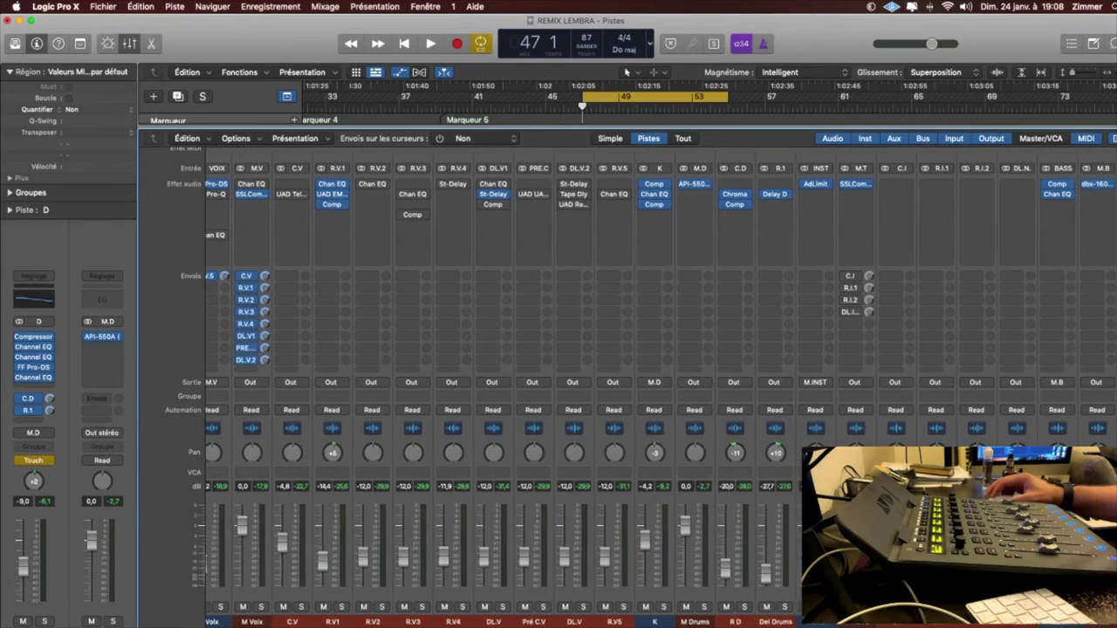
click(823, 625)
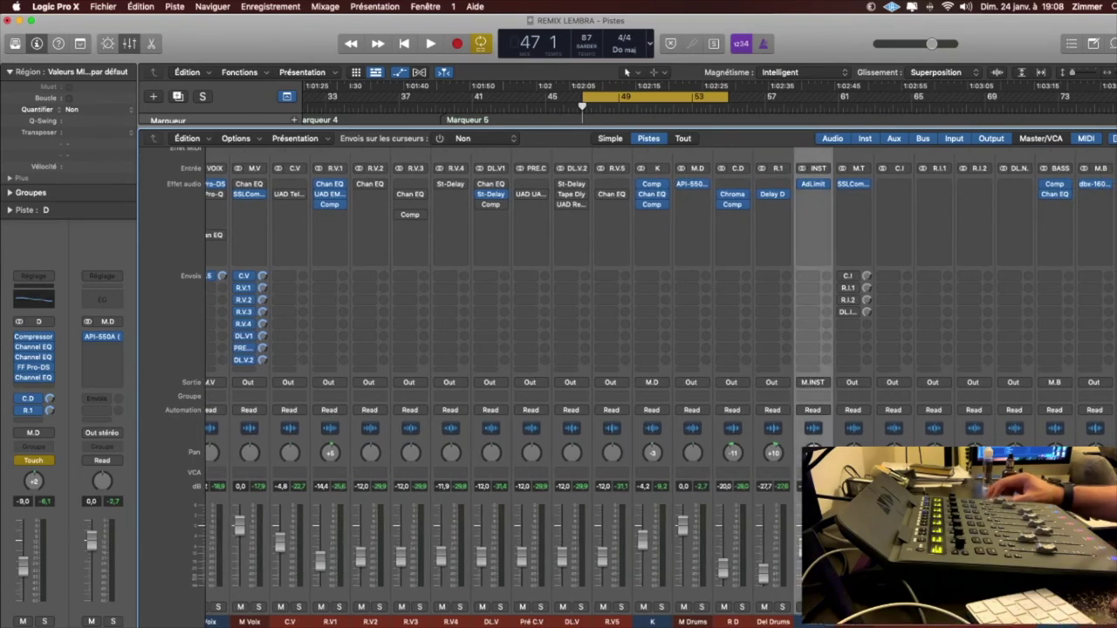
key(ctrl+t)
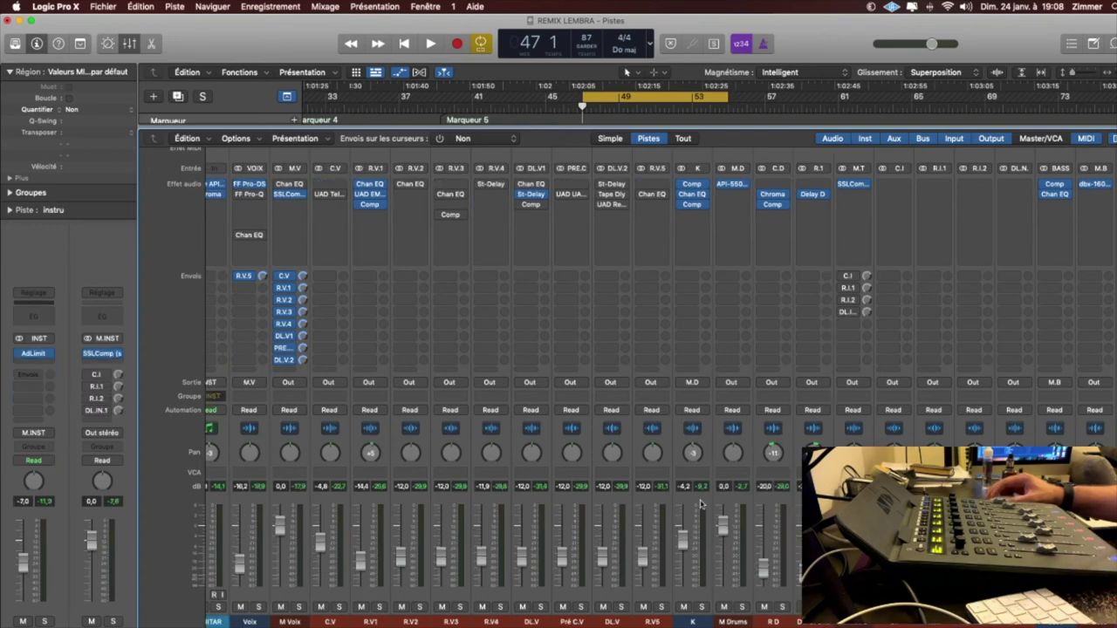
Show track automation in the arrangement and insert a Channel EQ below AdLimit on the instru track.
key(x)
scroll(533, 398, up, 1)
scroll(533, 398, up, 4)
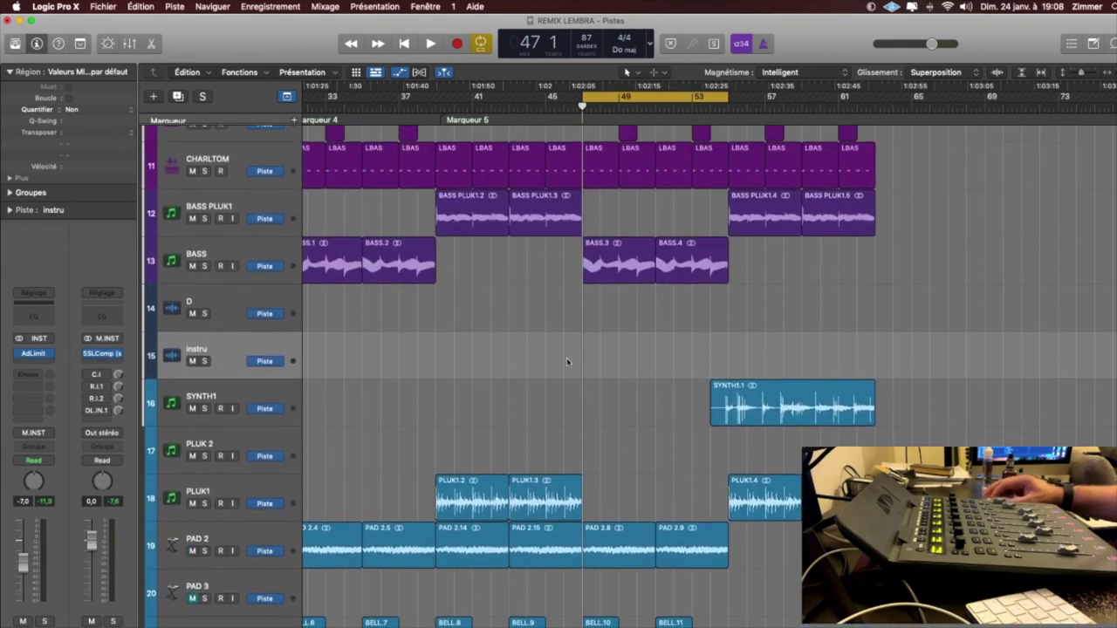
key(a)
scroll(605, 371, up, 3)
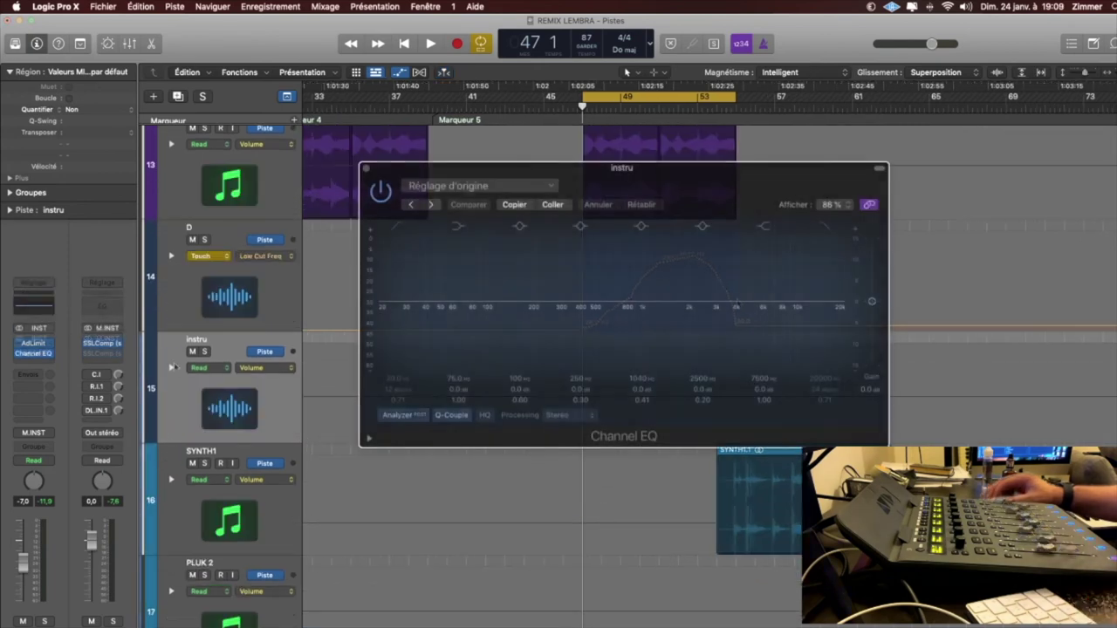
Set the D track's automation mode to Read and the instru track's to Touch.
click(201, 258)
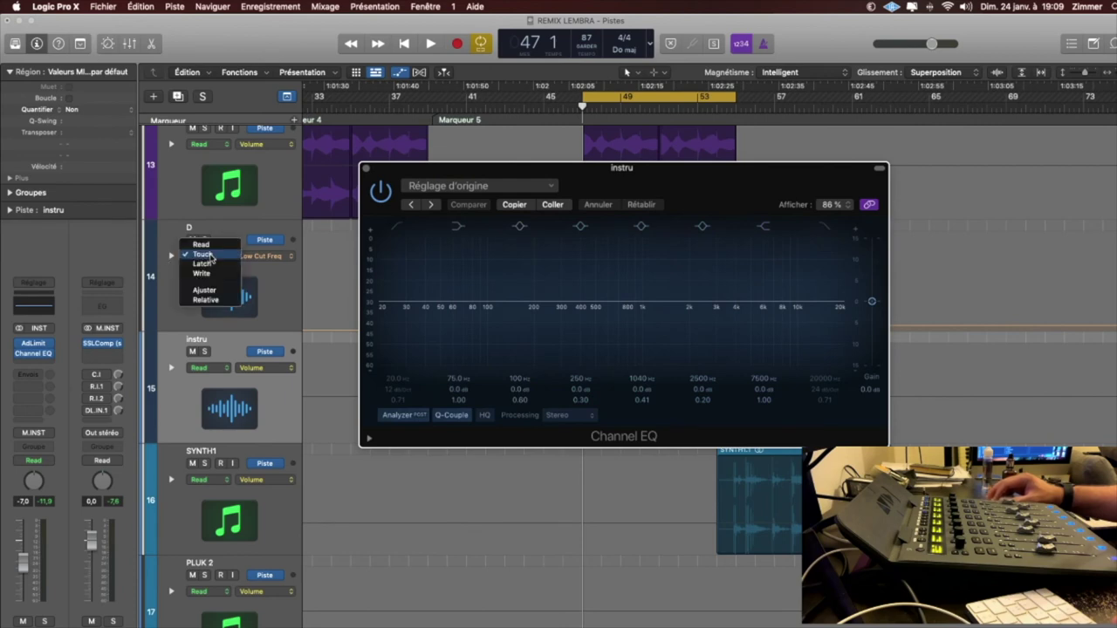
click(214, 249)
drag(522, 179, 778, 323)
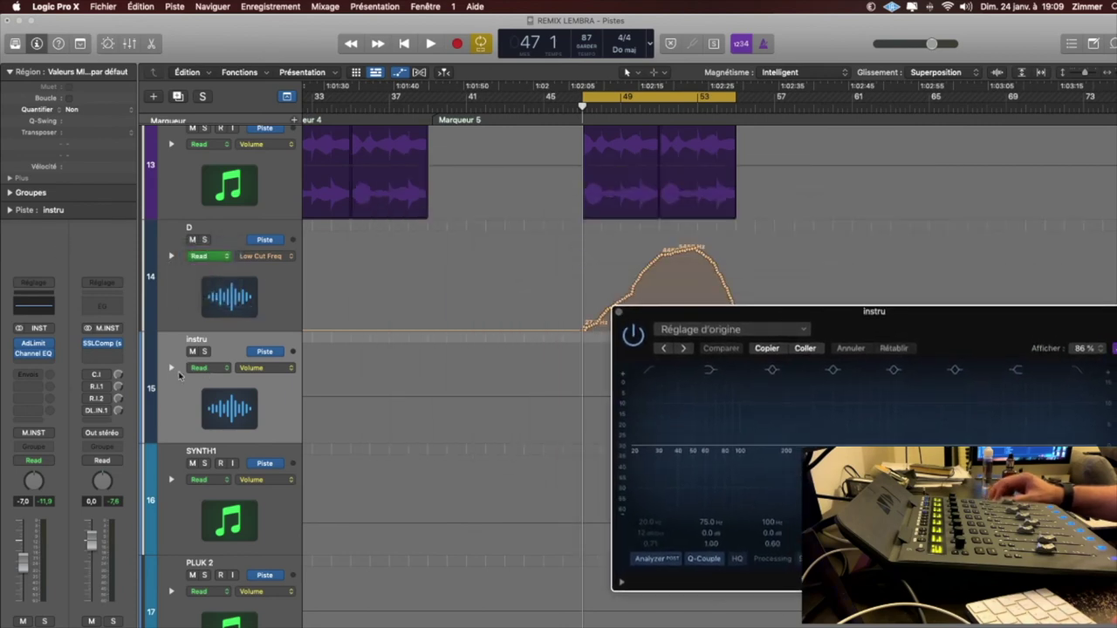
click(202, 369)
click(223, 382)
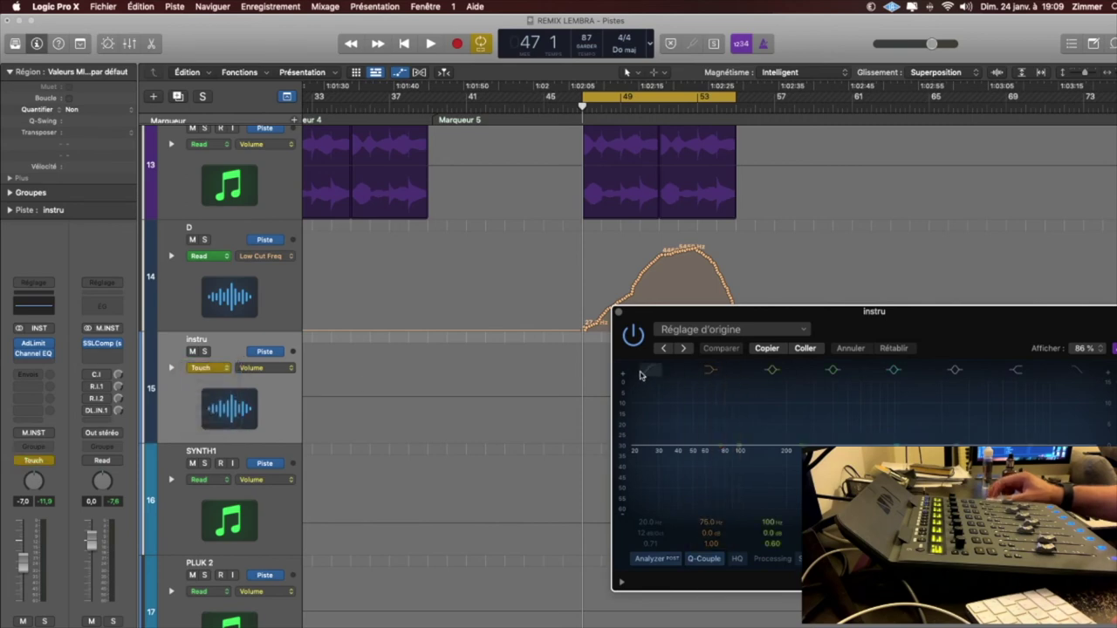
Enable the instru Channel EQ's low-cut band and record its frequency sweeping up and back down to 20 Hz over the cycle.
click(647, 373)
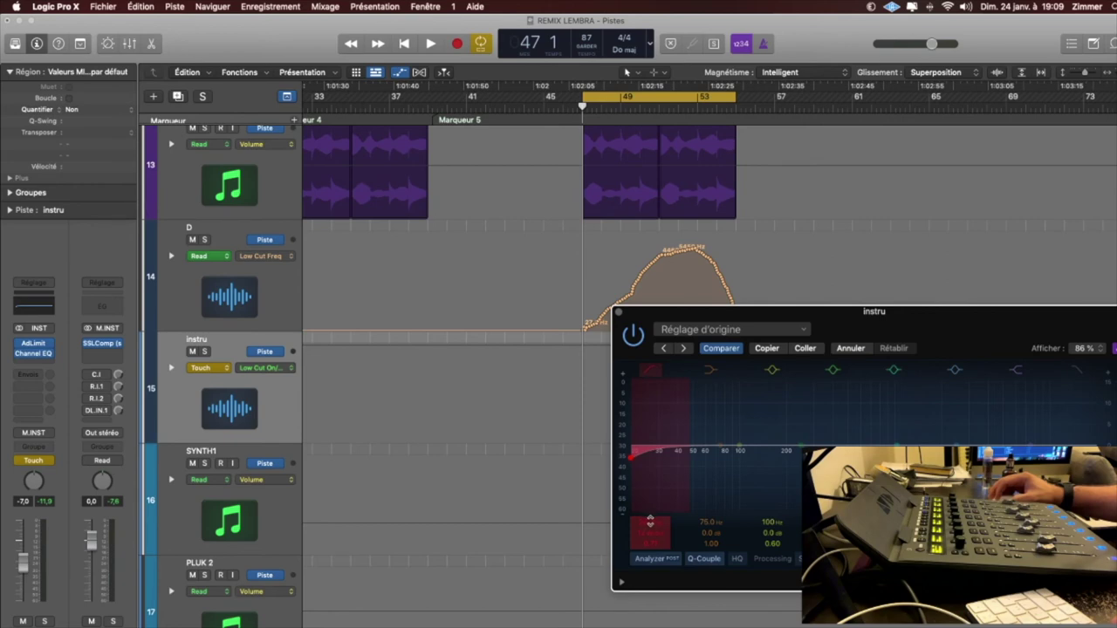
scroll(524, 336, right, 5)
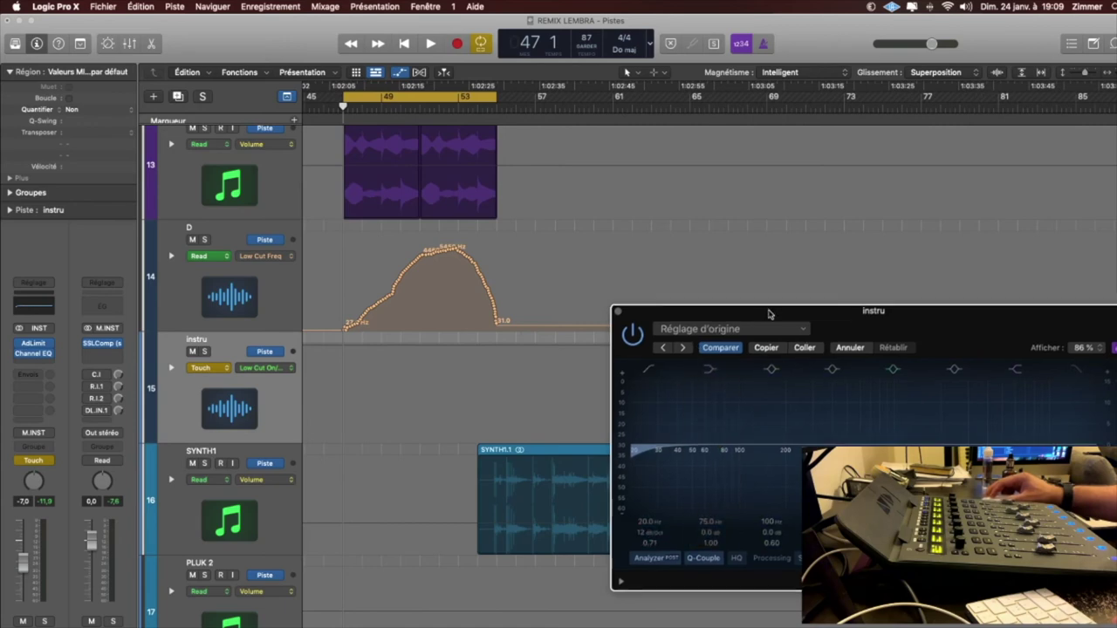
drag(768, 317, 737, 164)
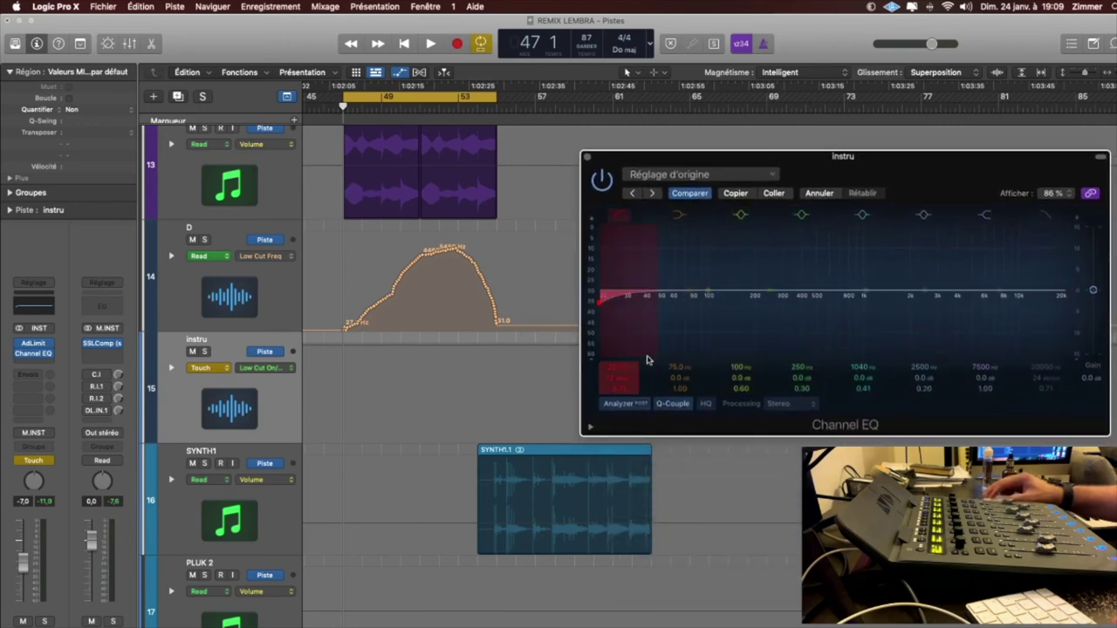
click(620, 366)
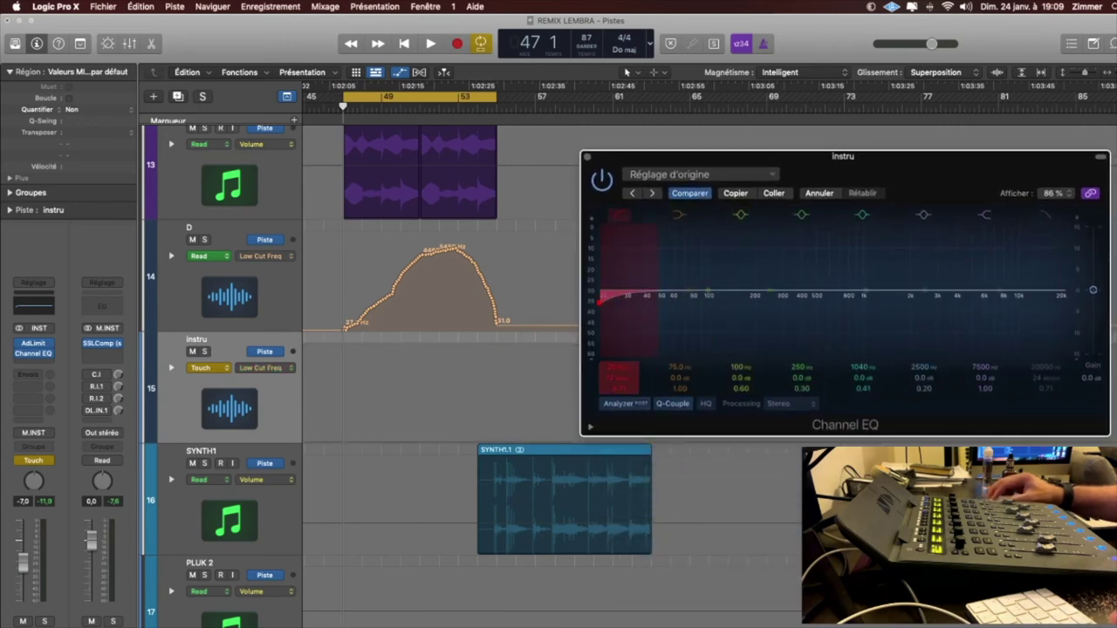
key(space)
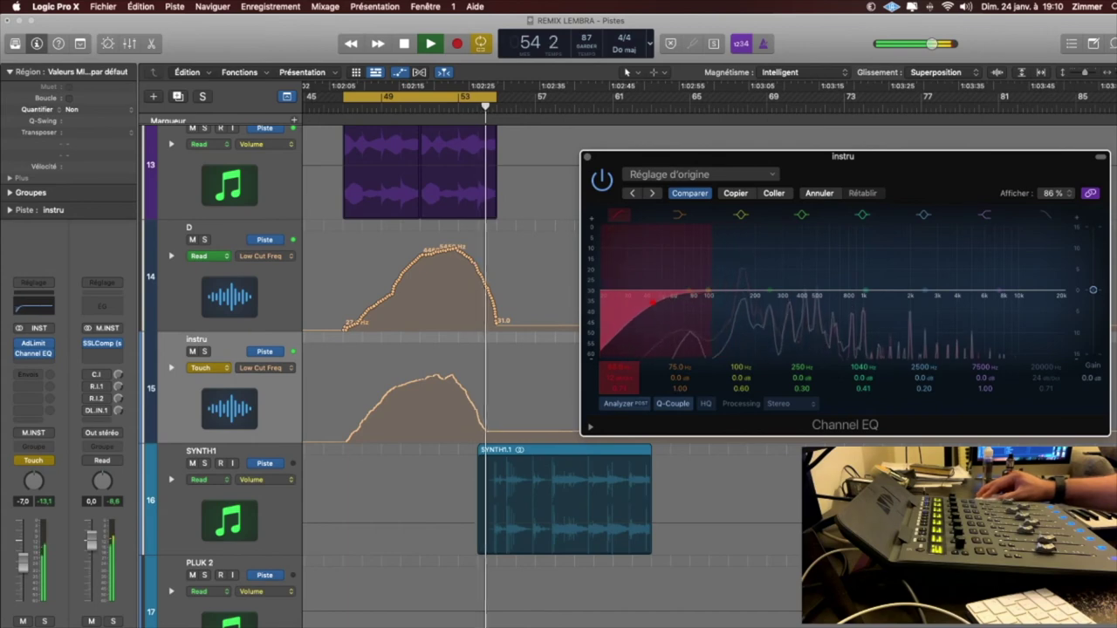
key(space)
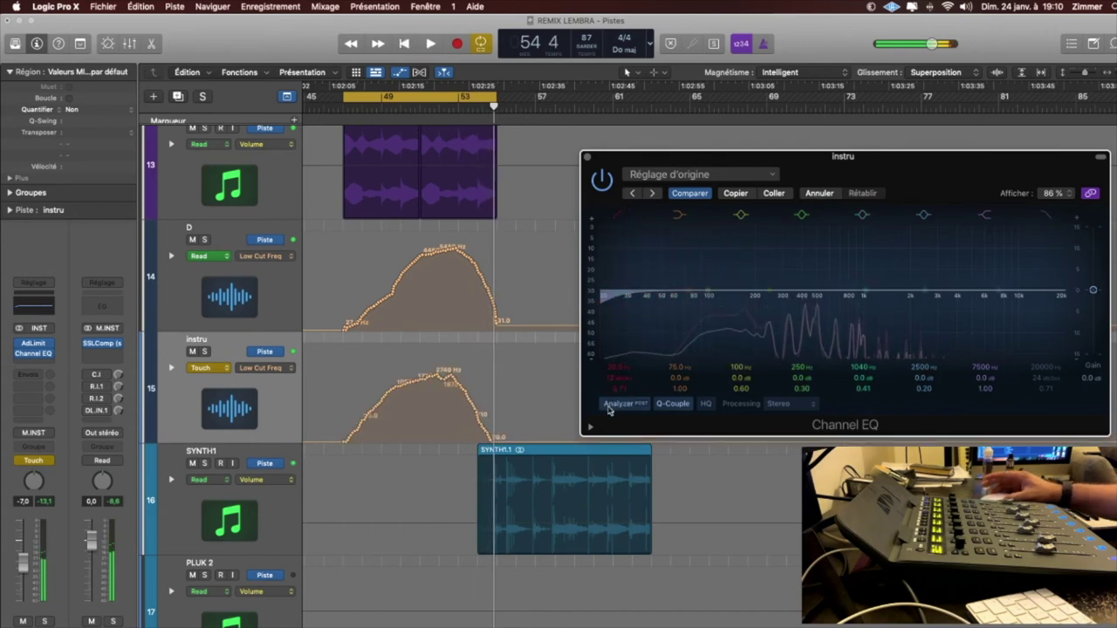
Set the instru track's automation mode to Read and close its Channel EQ.
click(222, 369)
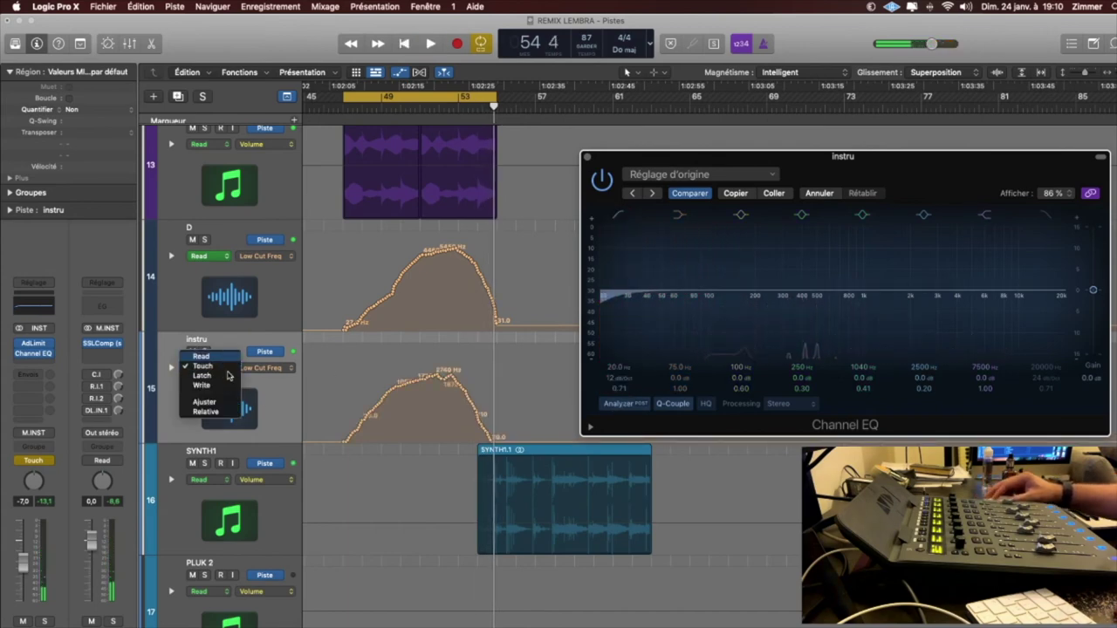
click(222, 361)
click(589, 158)
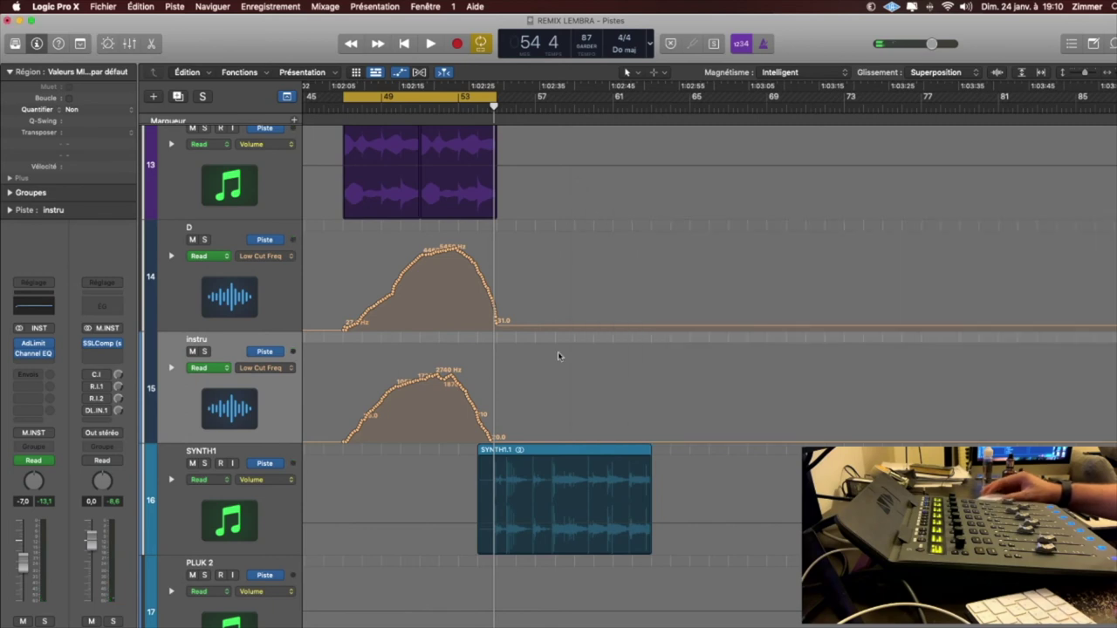
Play the cycle to review both low-cut sweeps, reopening the instru Channel EQ during playback, and stop.
key(super+Up)
scroll(567, 429, down, 3)
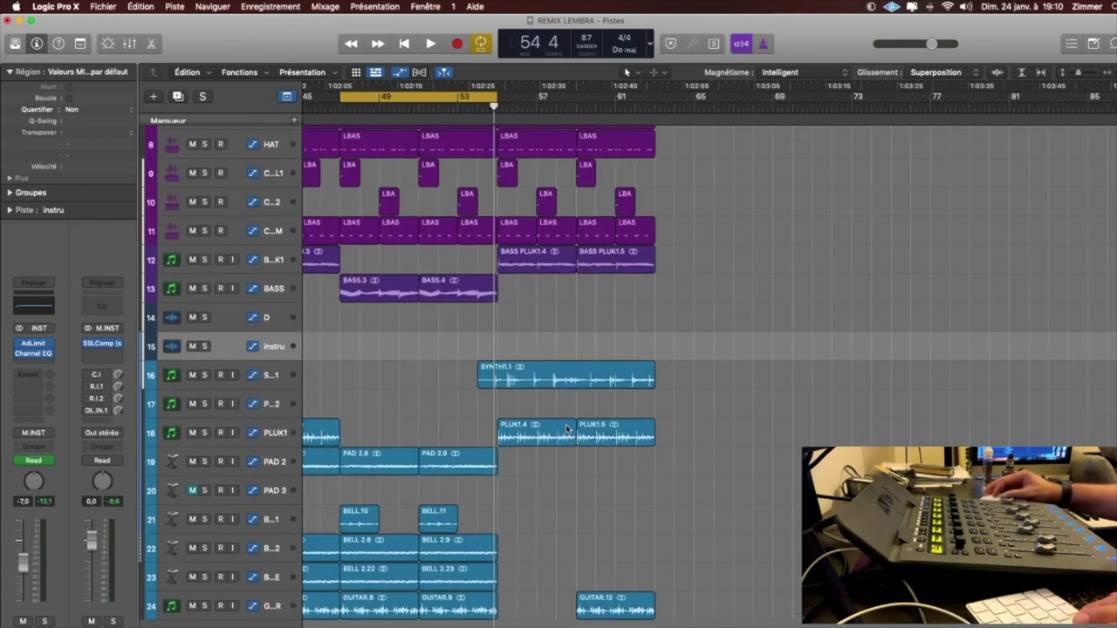
key(space)
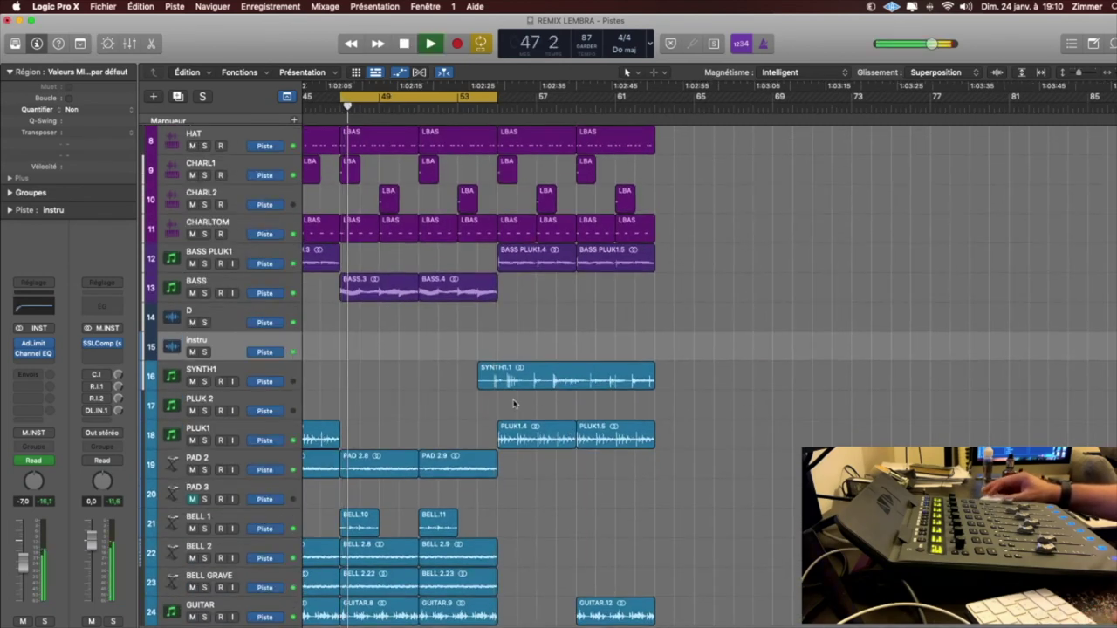
scroll(514, 403, up, 5)
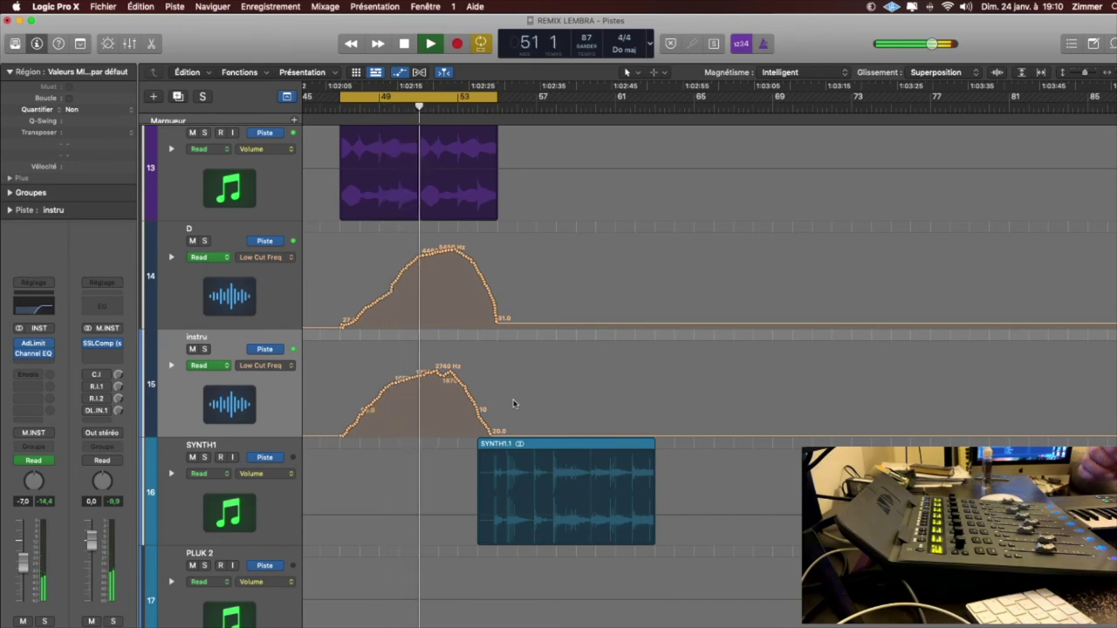
click(36, 355)
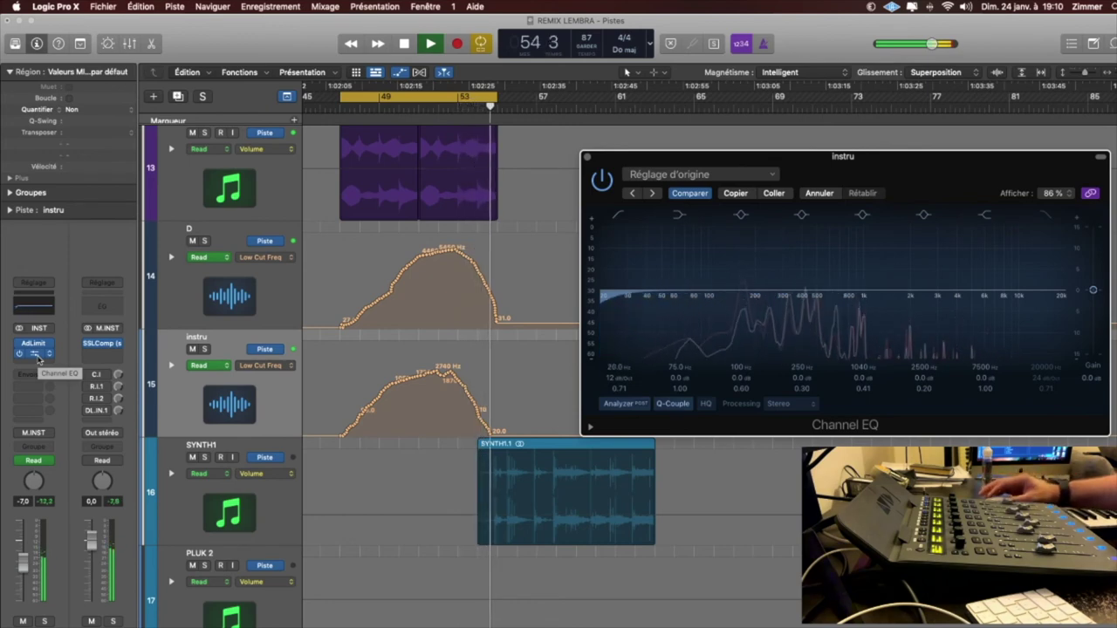
key(space)
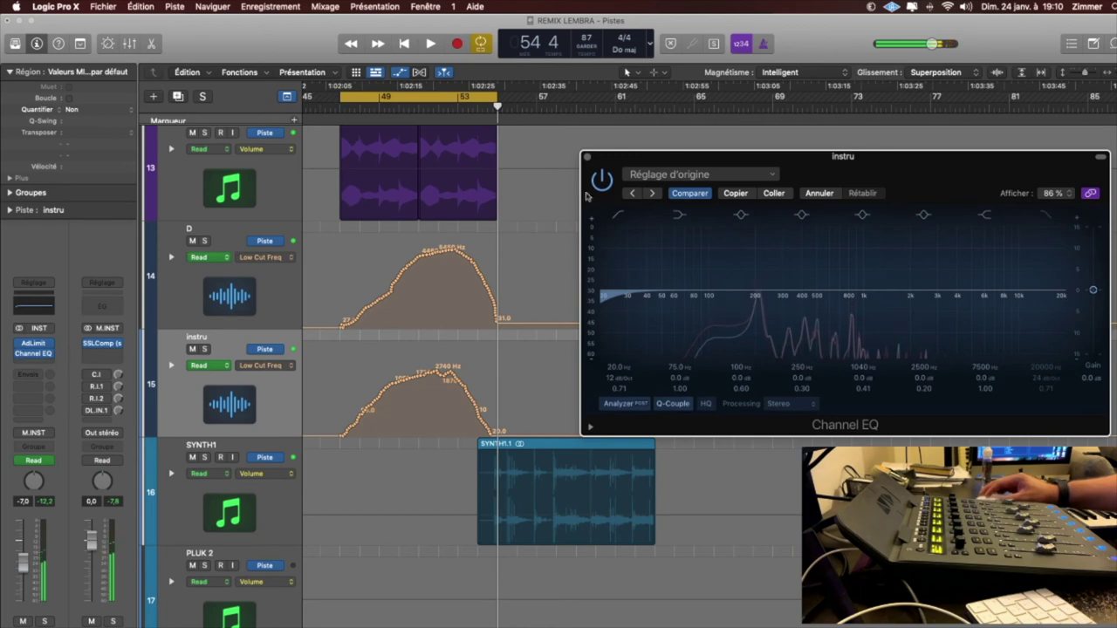
Close the instru Channel EQ, select the D track and review the low-cut sweeps over the cycle.
click(589, 158)
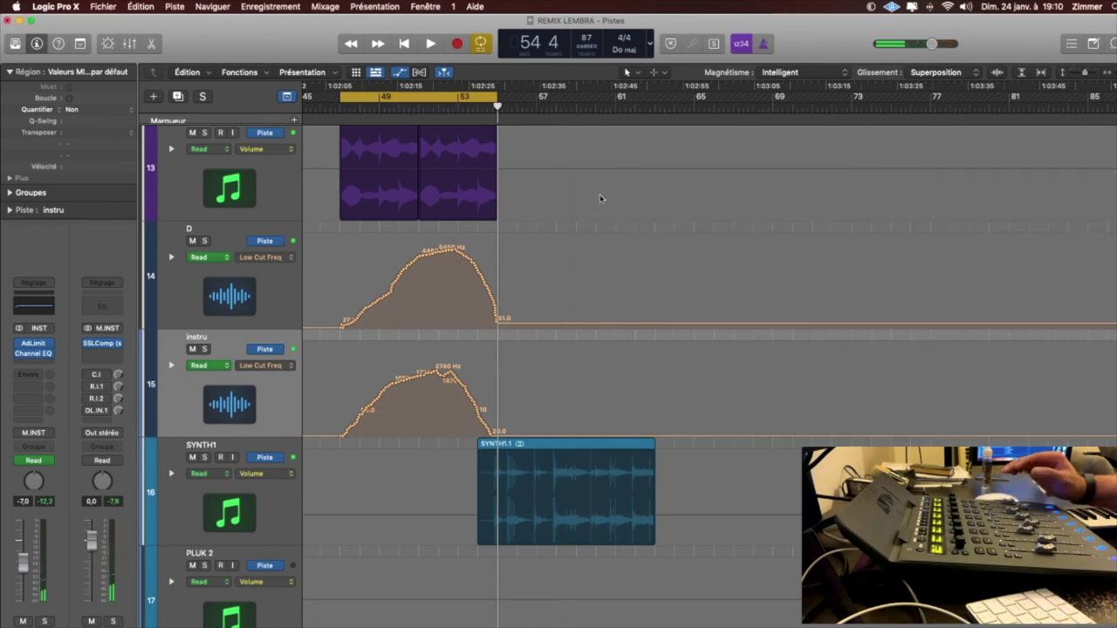
scroll(551, 222, right, 1)
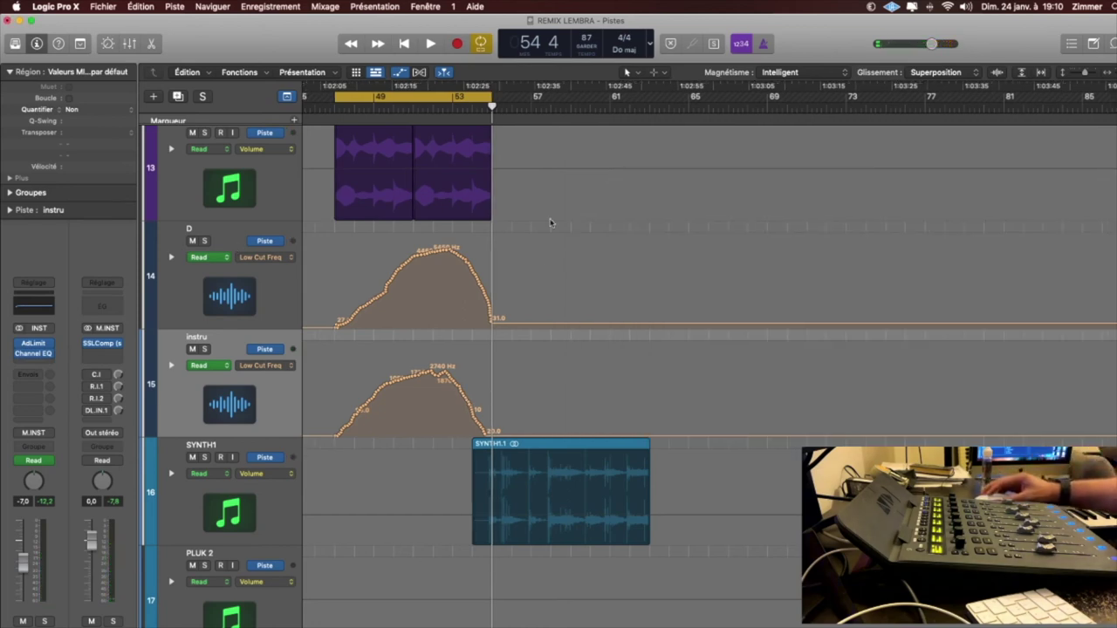
scroll(603, 326, down, 2)
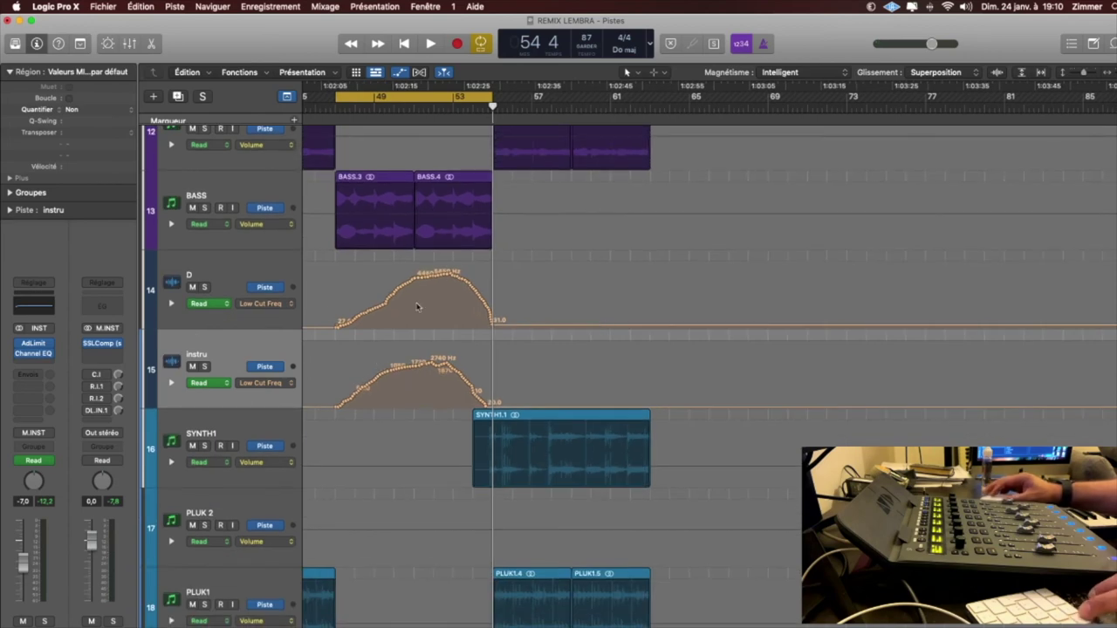
click(217, 283)
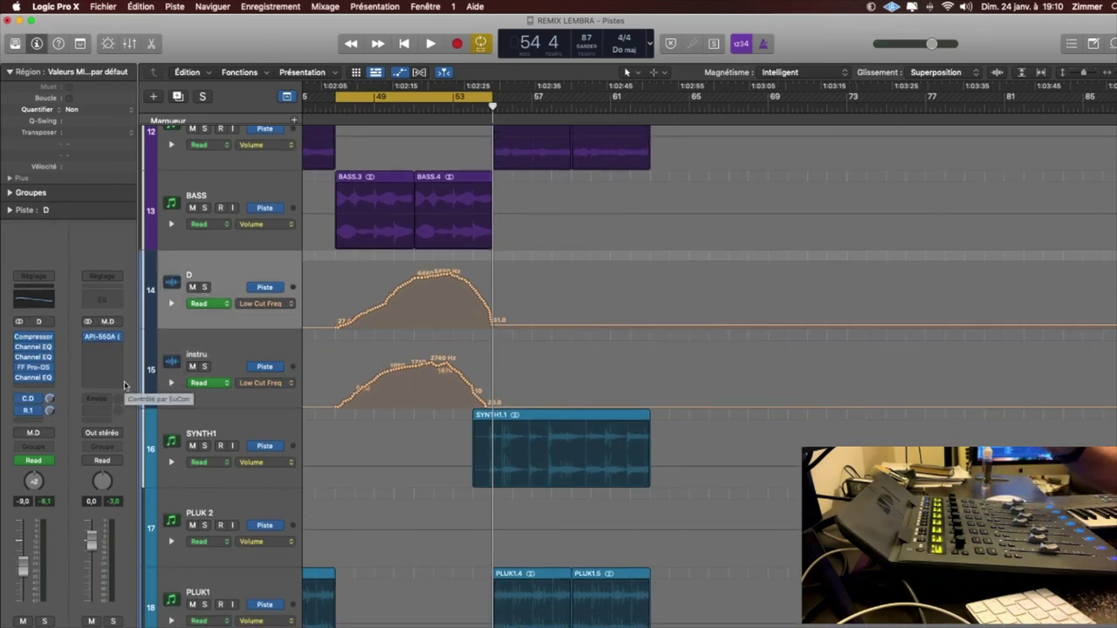
key(space)
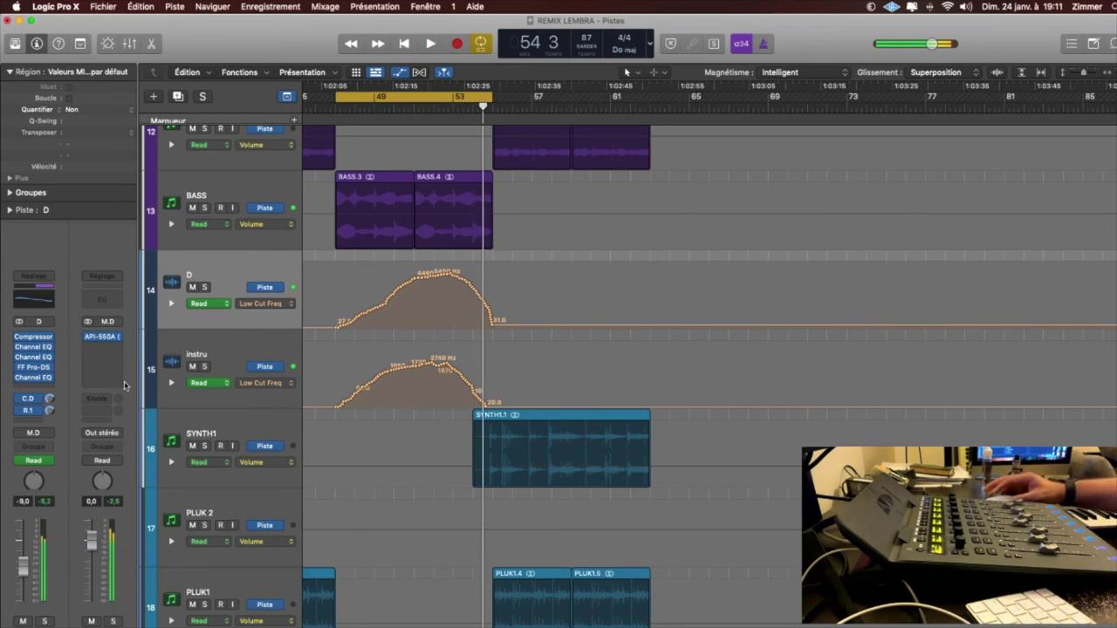
Hide the track automation lanes across the arrangement and save the project.
key(super+Up)
key(super+Up)
key(super+Up)
key(super+Up)
key(super+Up)
key(super+Up)
key(super+Up)
key(super+Up)
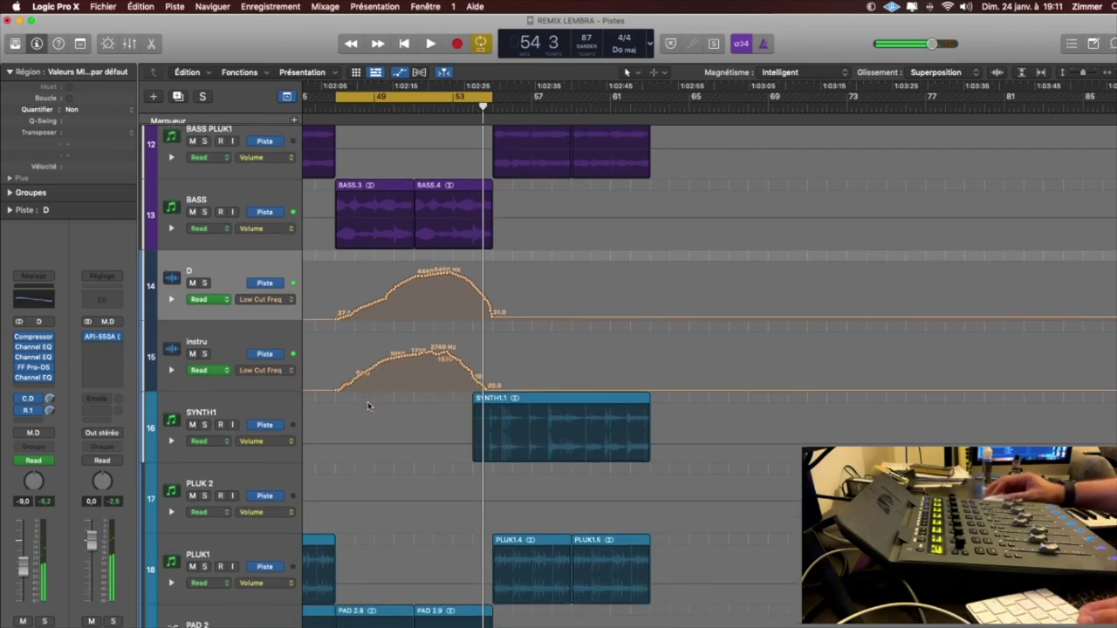
key(super+Up)
key(super+Up)
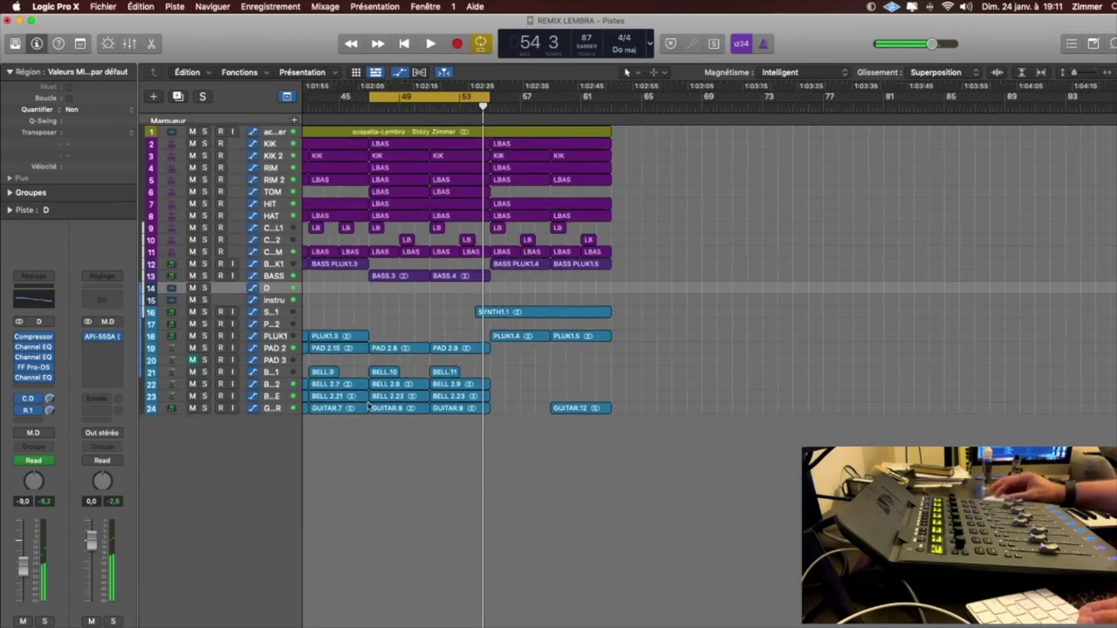
key(super+Left)
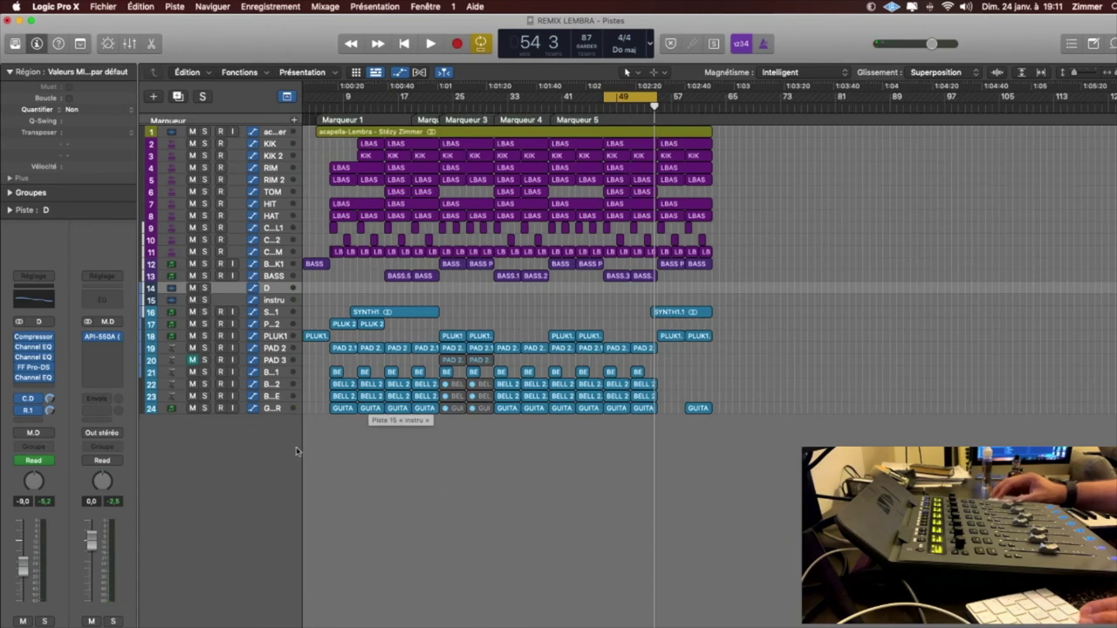
key(a)
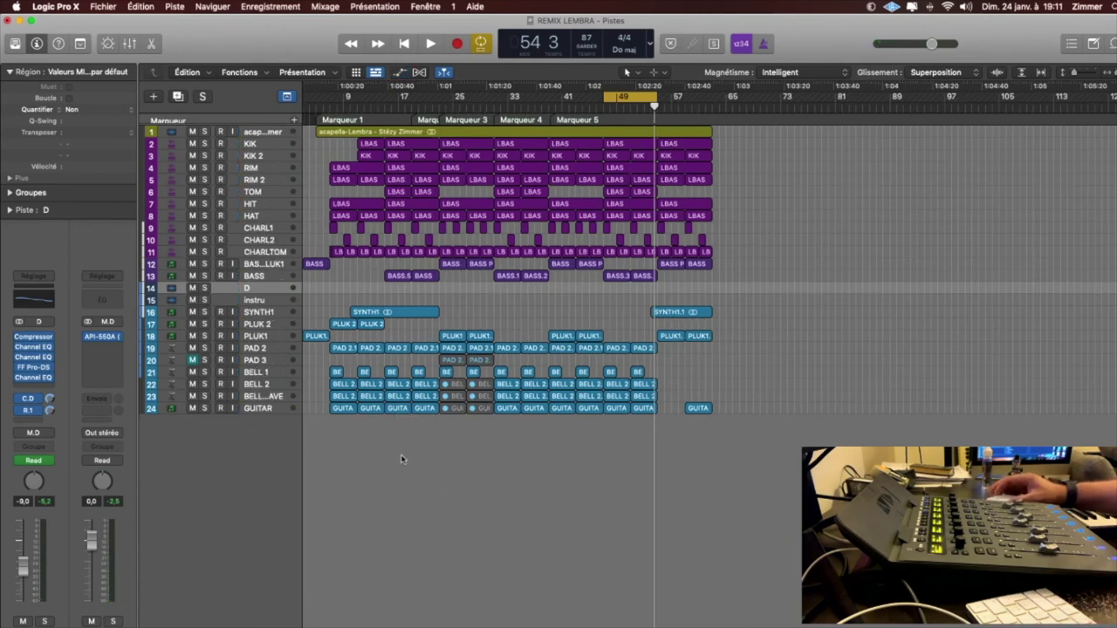
key(super+s)
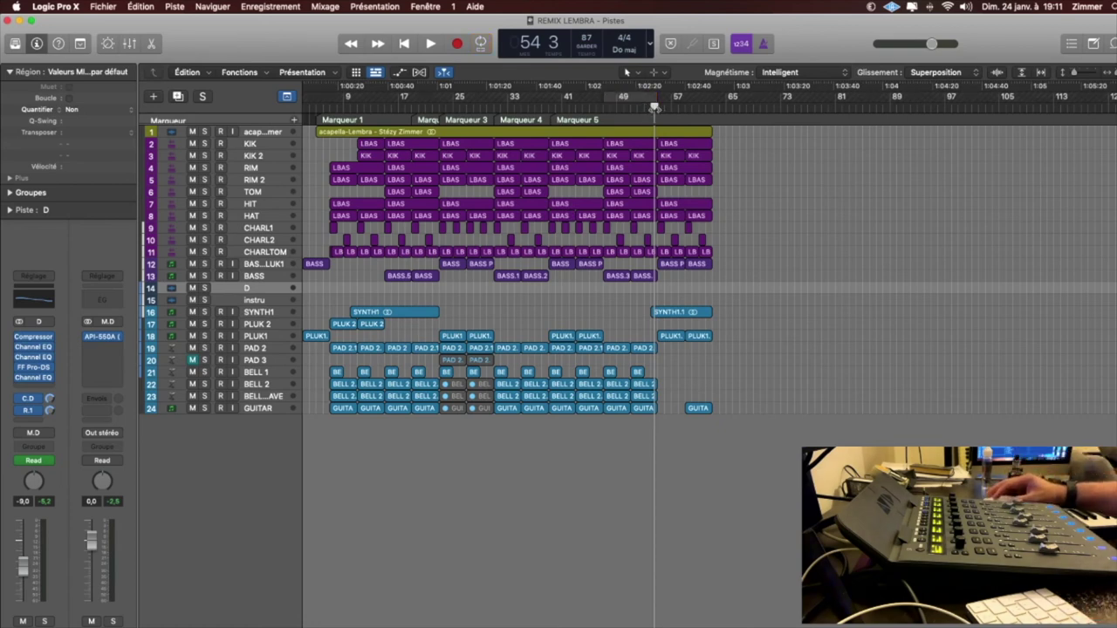
Play the song's ending with the cycle off and switch the D track's displayed automation parameter to Volume.
key(space)
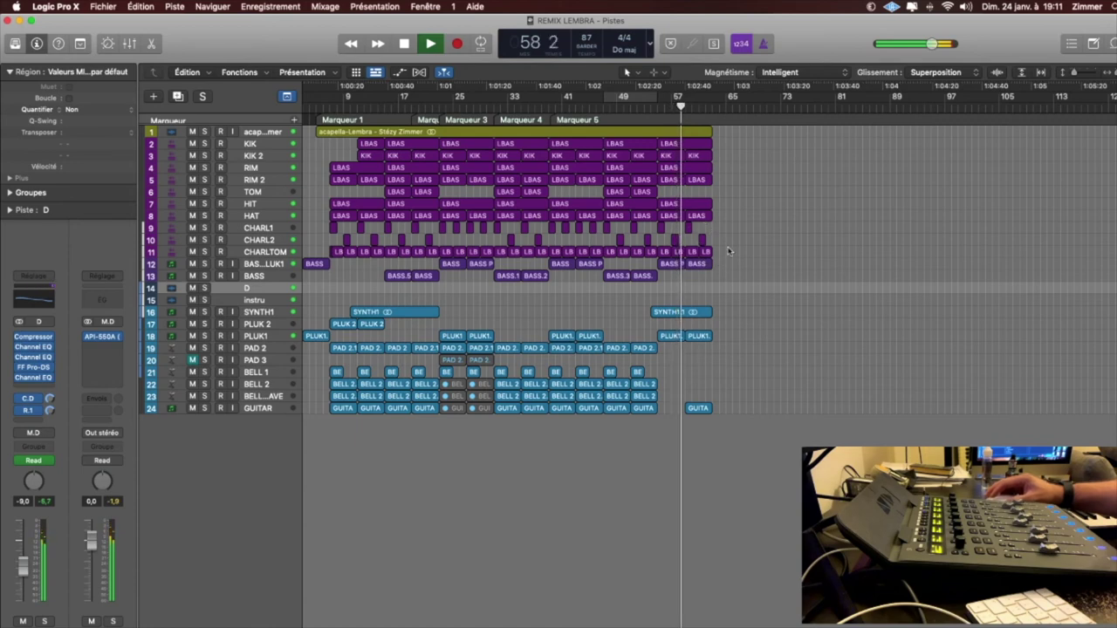
key(a)
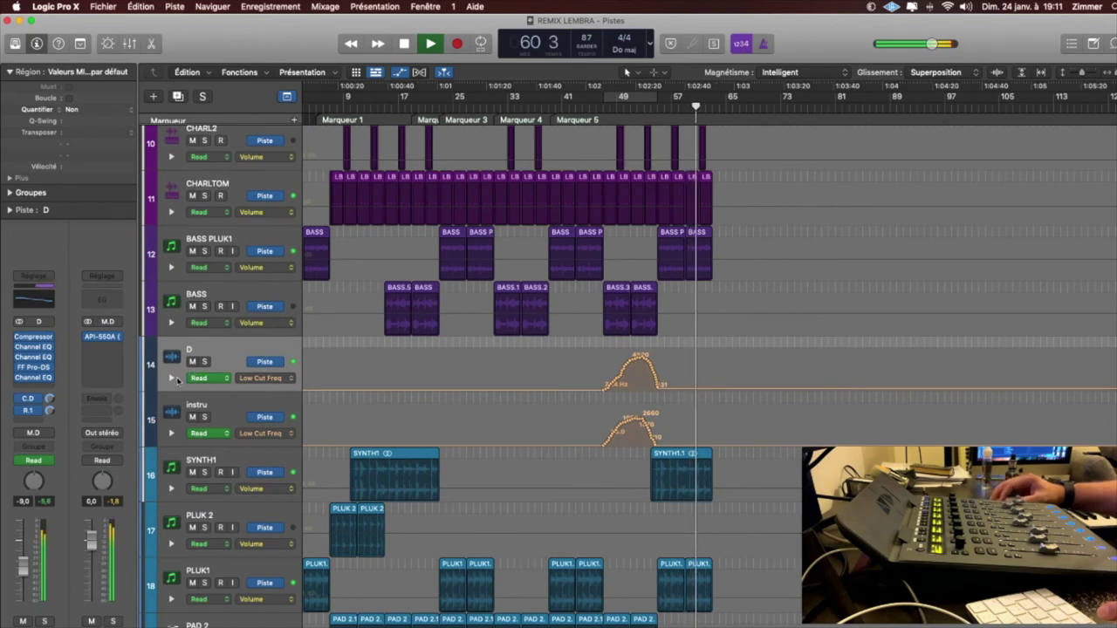
click(259, 379)
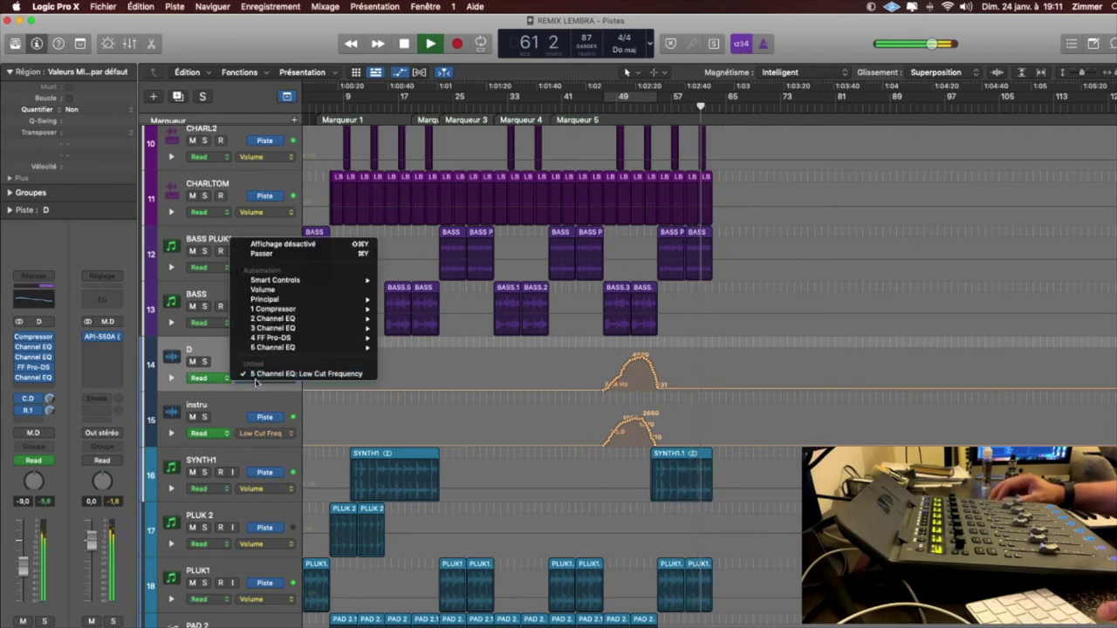
click(262, 381)
click(266, 379)
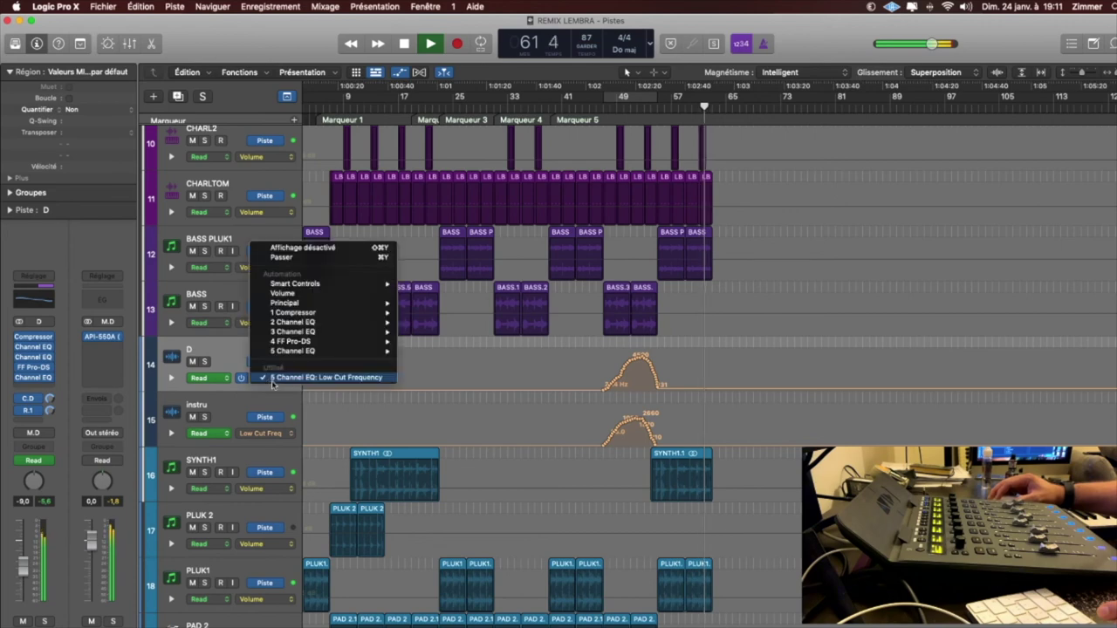
click(283, 293)
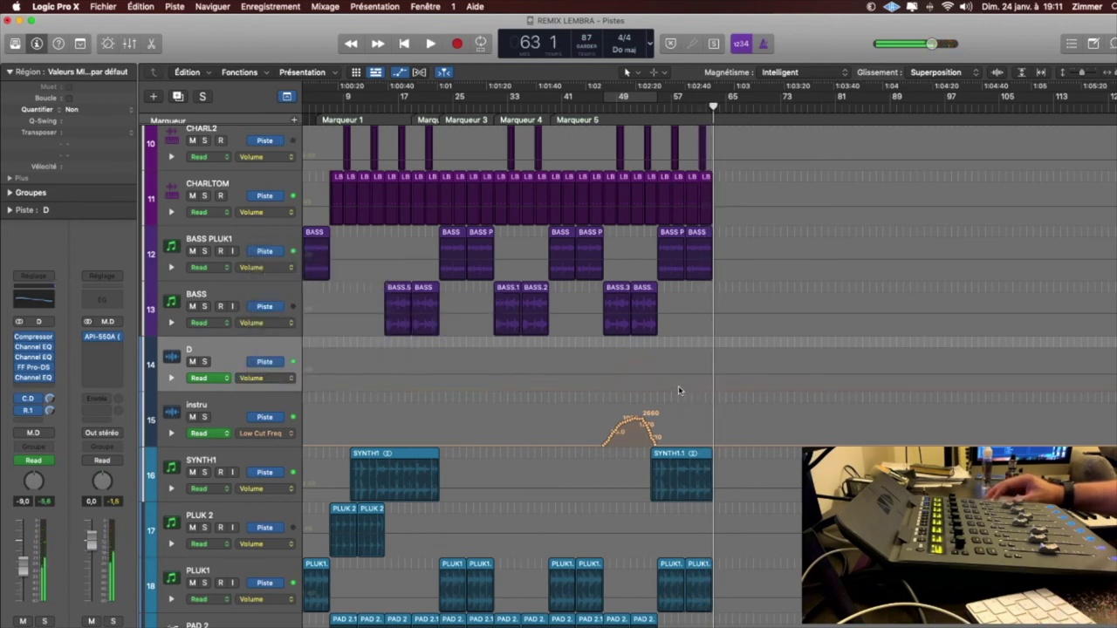
Draw a volume fade-out on the D track from -9.0 dB just before bar 57 to -∞ around bar 63, and audition it.
click(669, 375)
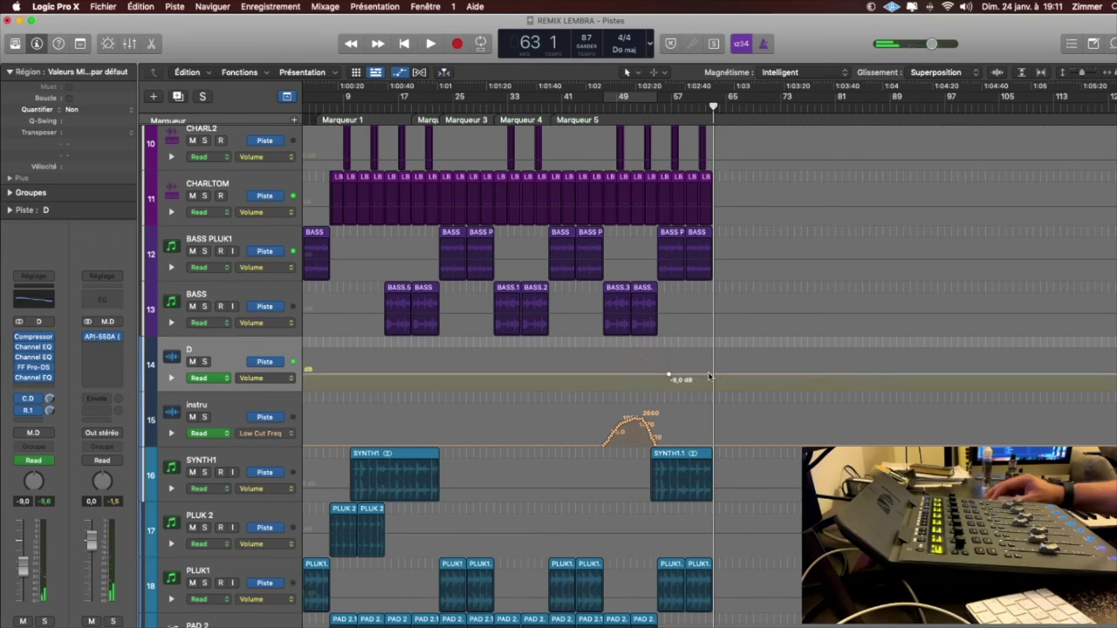
drag(711, 377, 718, 386)
click(663, 110)
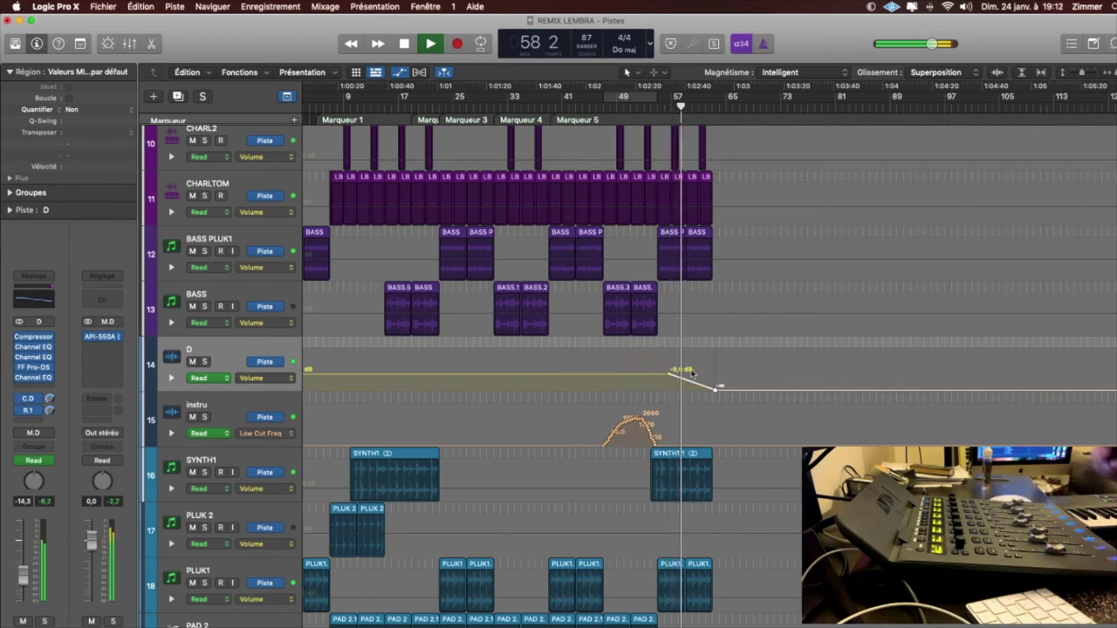
key(space)
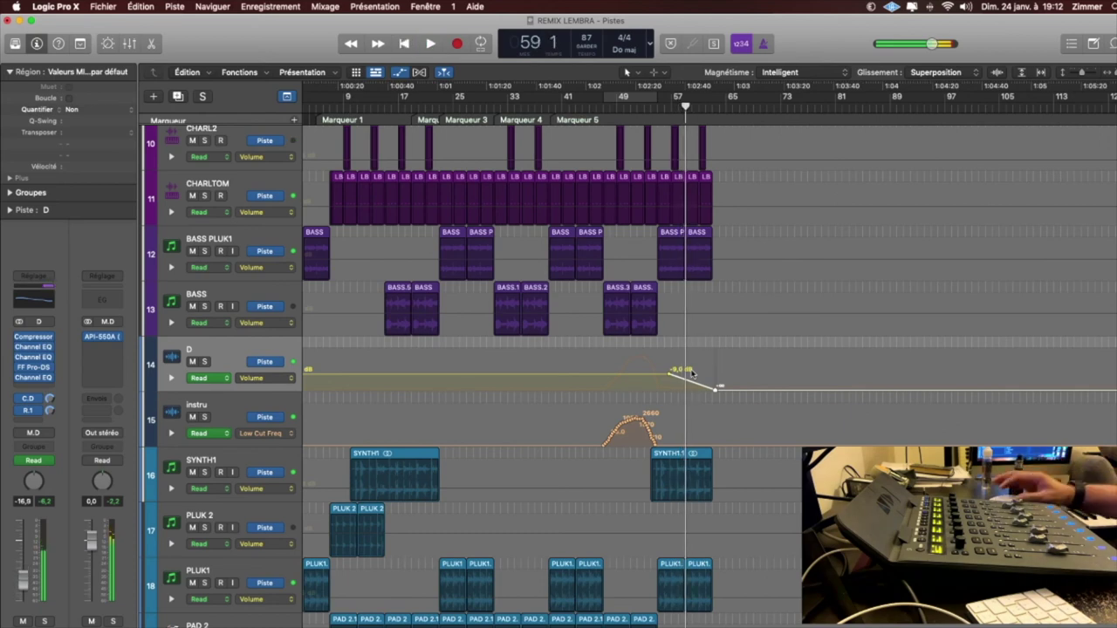
Add the K bus from the mixer to the arrangement as its own track, with the automation lanes hidden.
key(a)
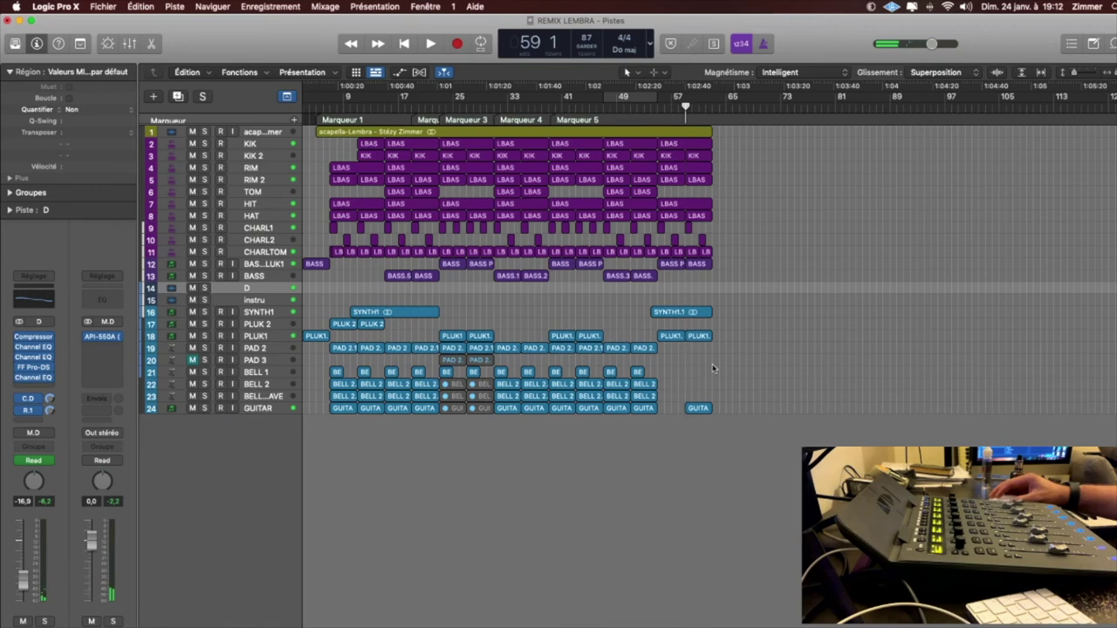
key(x)
scroll(725, 385, right, 6)
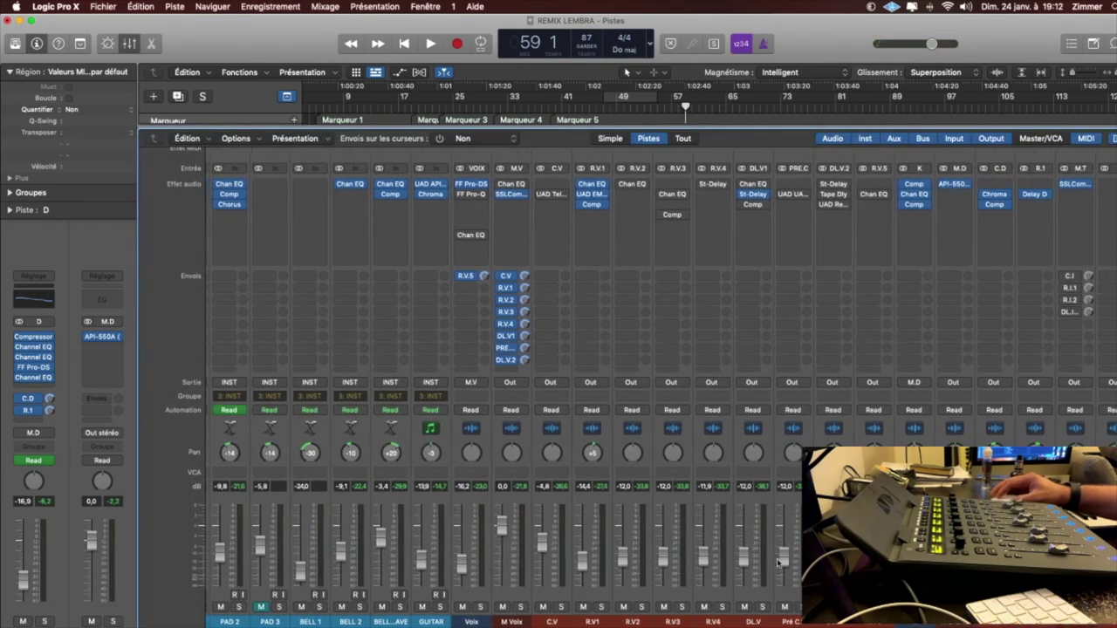
click(883, 623)
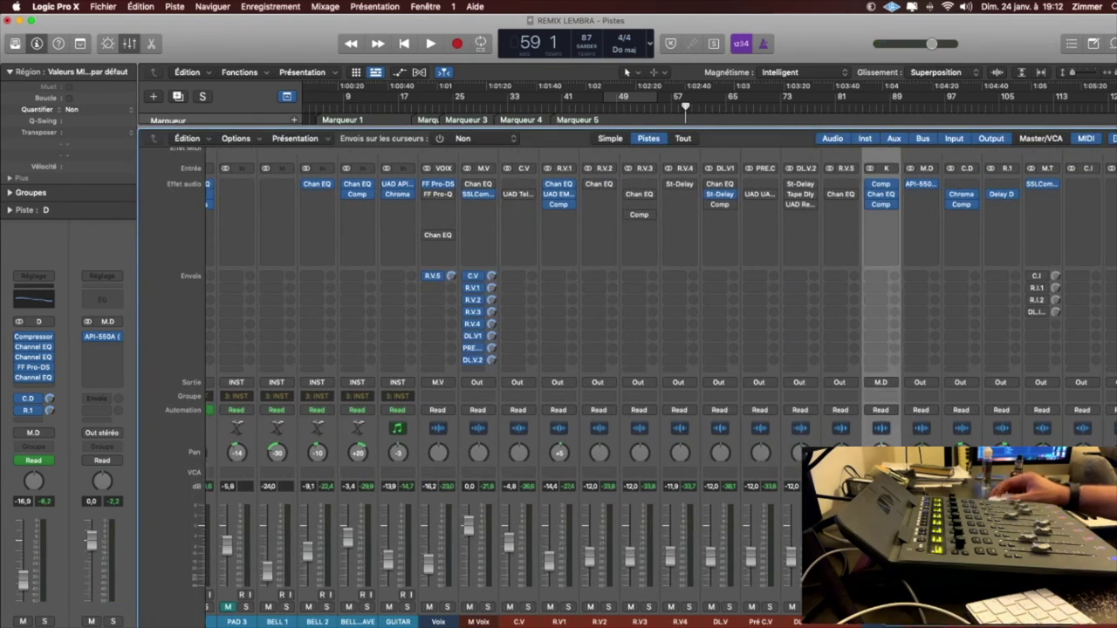
key(x)
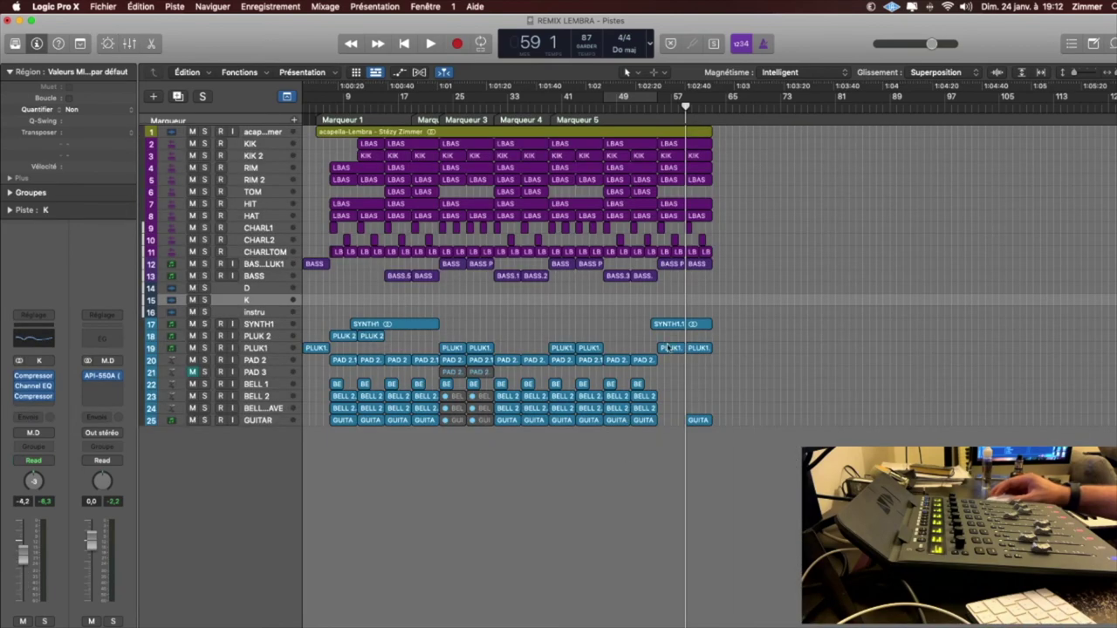
Show the automation lanes and draw a volume fade-out on the K track from -4.2 dB at bar 57 to -∞ dB at bar 63.
scroll(664, 317, up, 5)
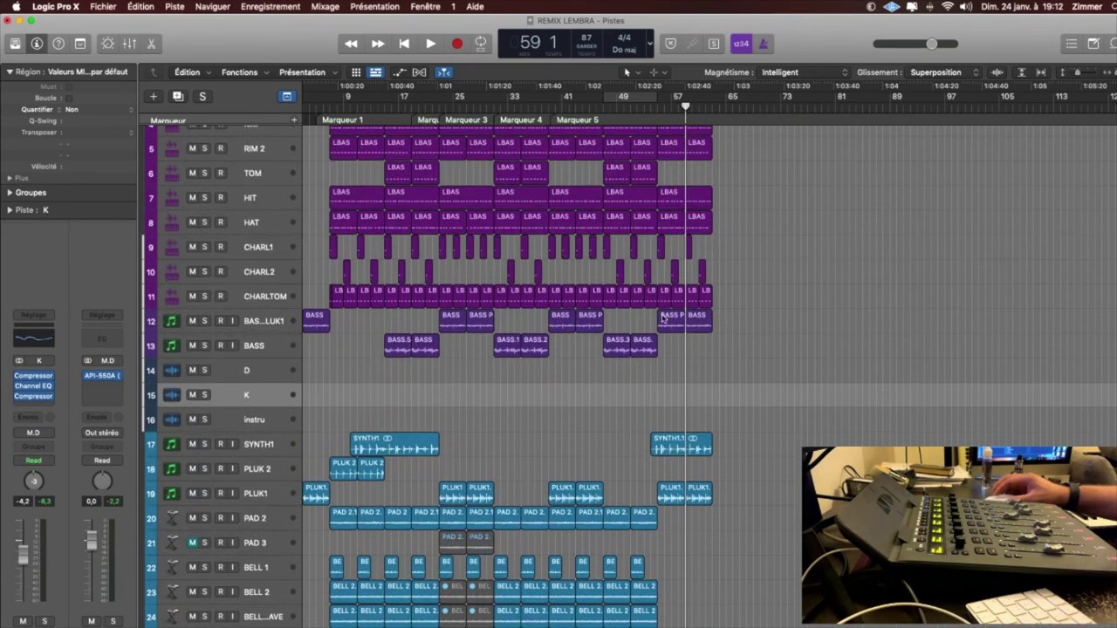
key(super+Down)
key(a)
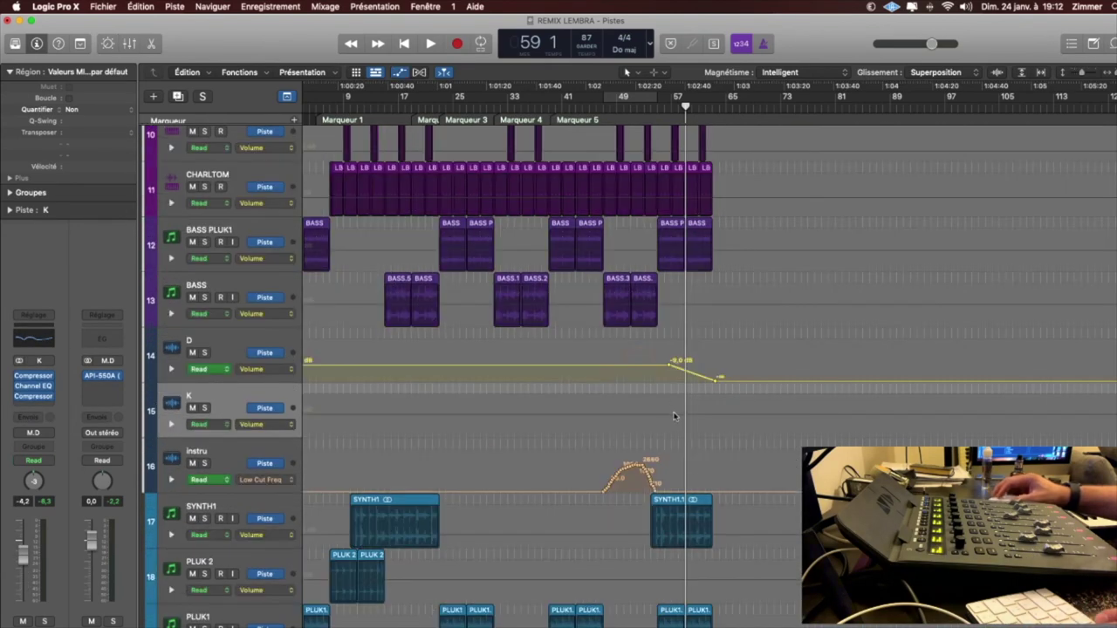
click(671, 417)
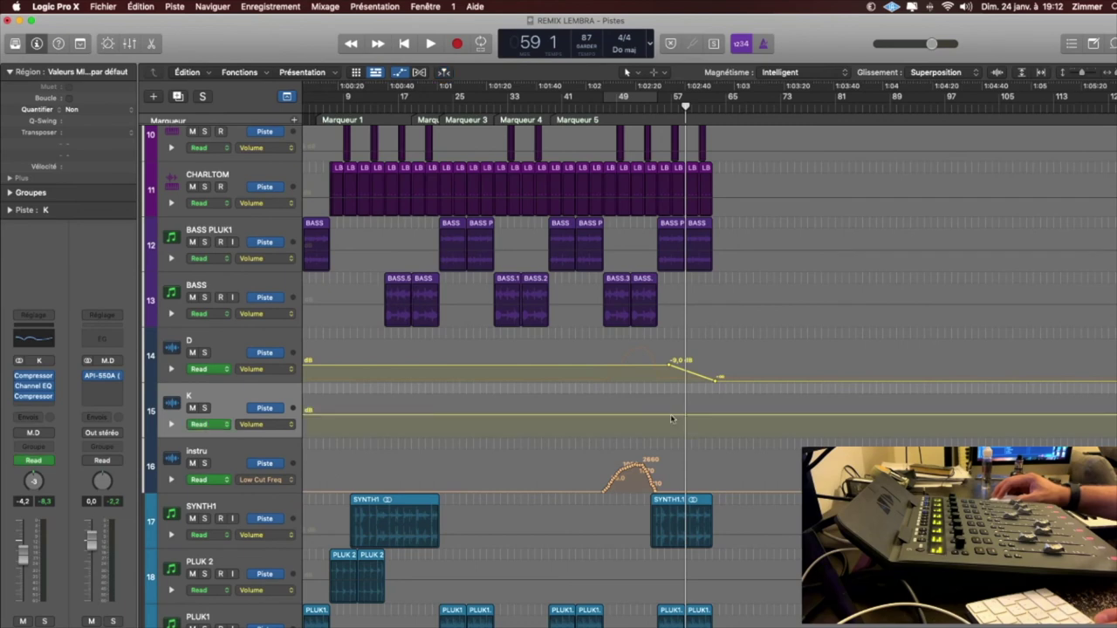
click(670, 418)
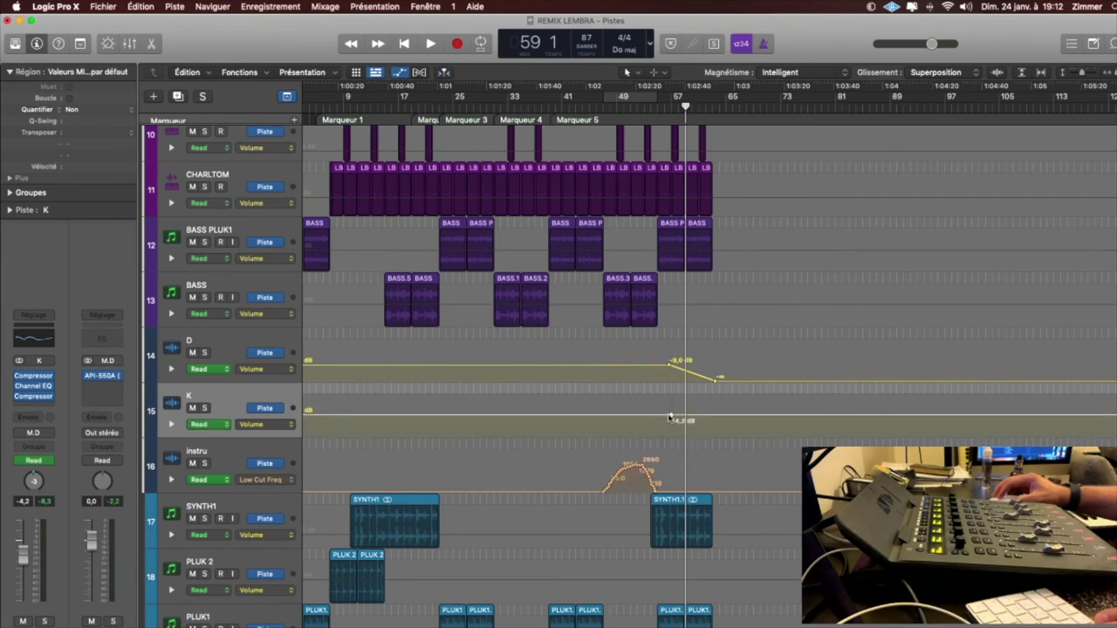
drag(713, 420, 716, 434)
Align the D track's volume fade with K's by moving its points to bars 57 and 63, auditioning the ending between moves.
scroll(698, 386, up, 6)
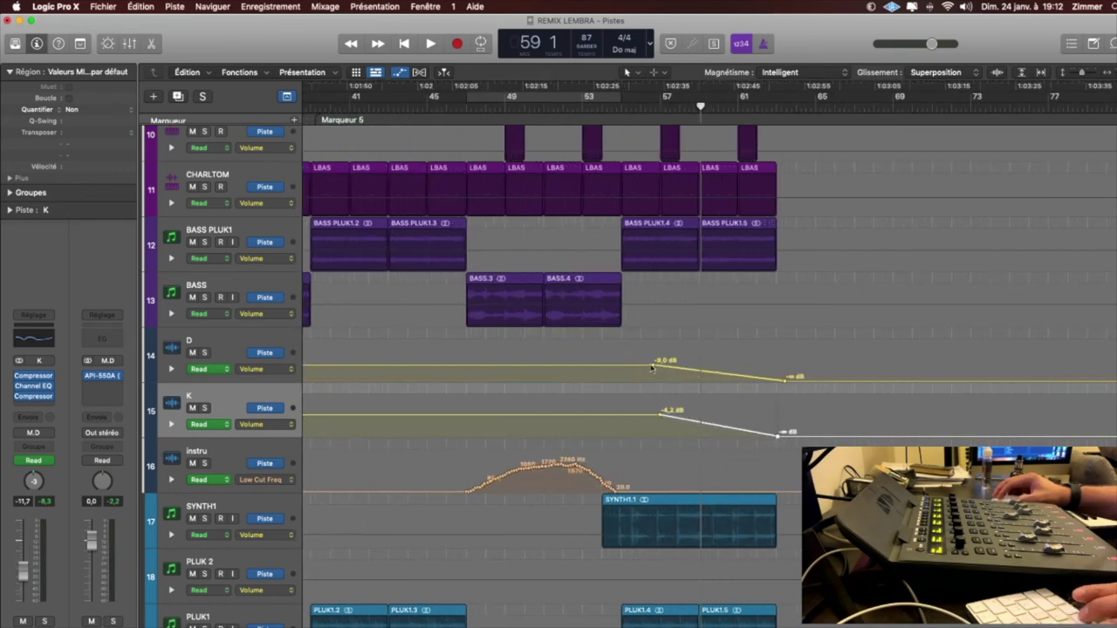
drag(652, 368, 660, 365)
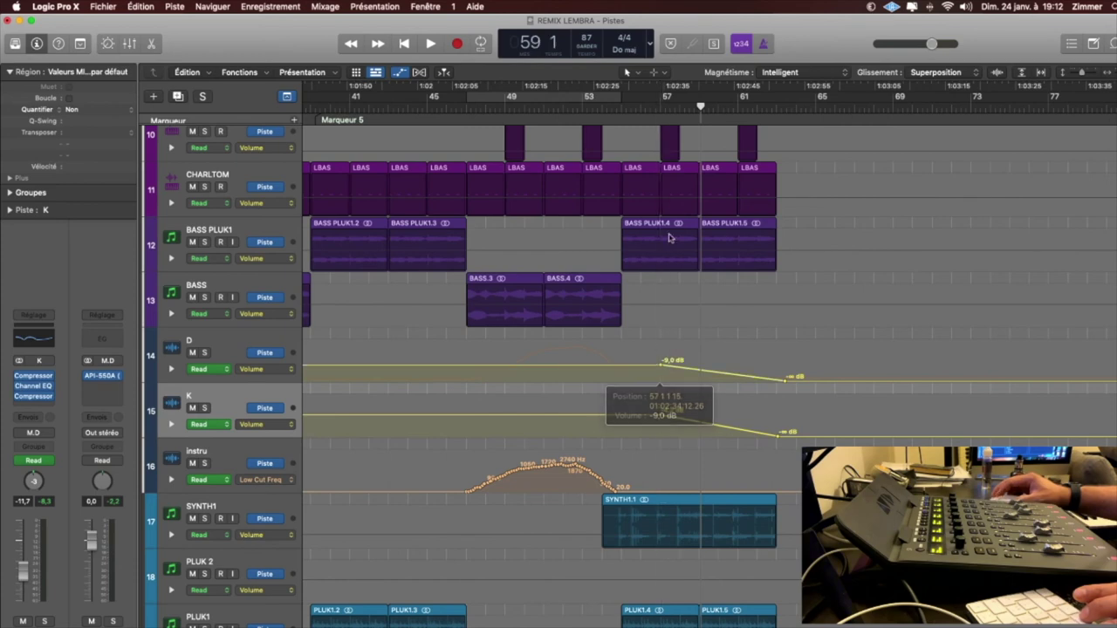
click(639, 107)
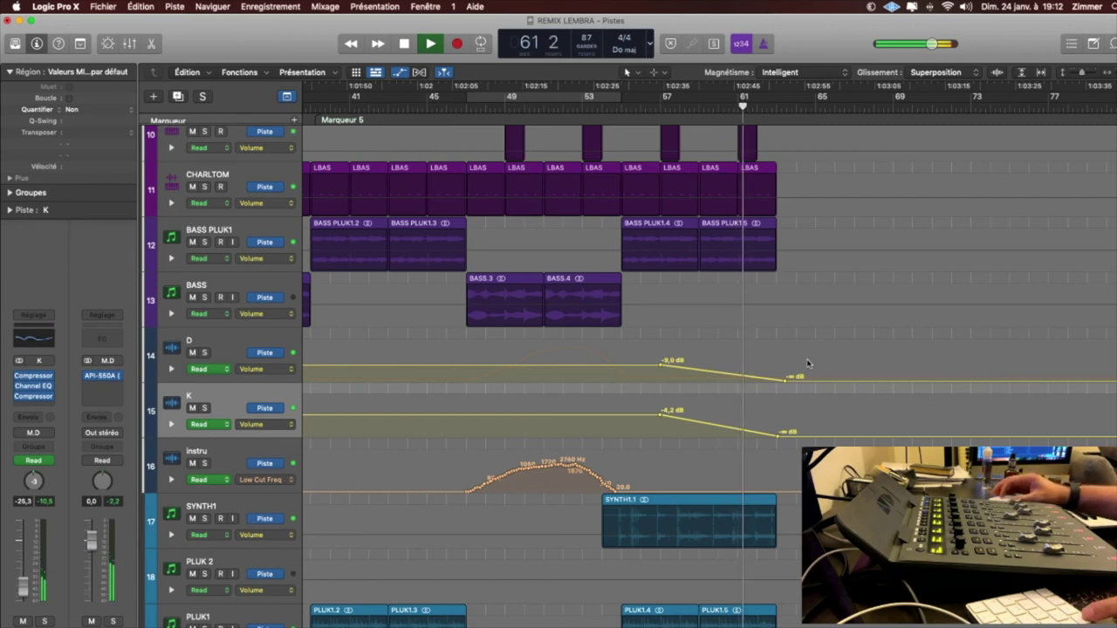
drag(785, 381, 779, 381)
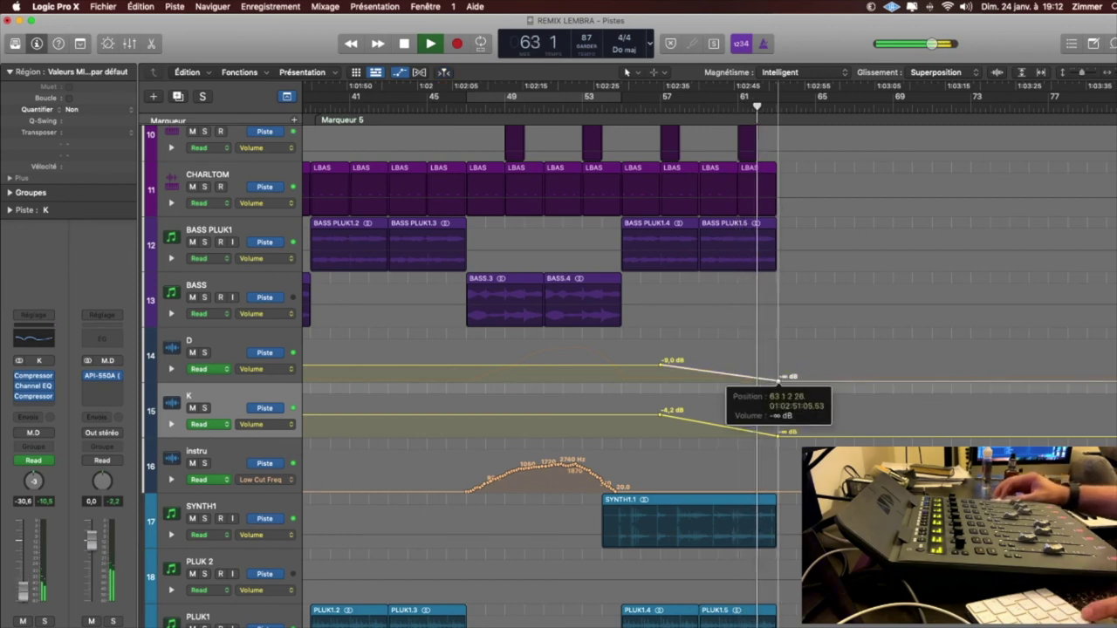
Select the instru track and switch its automation lane from Low Cut Frequency to Volume.
key(a)
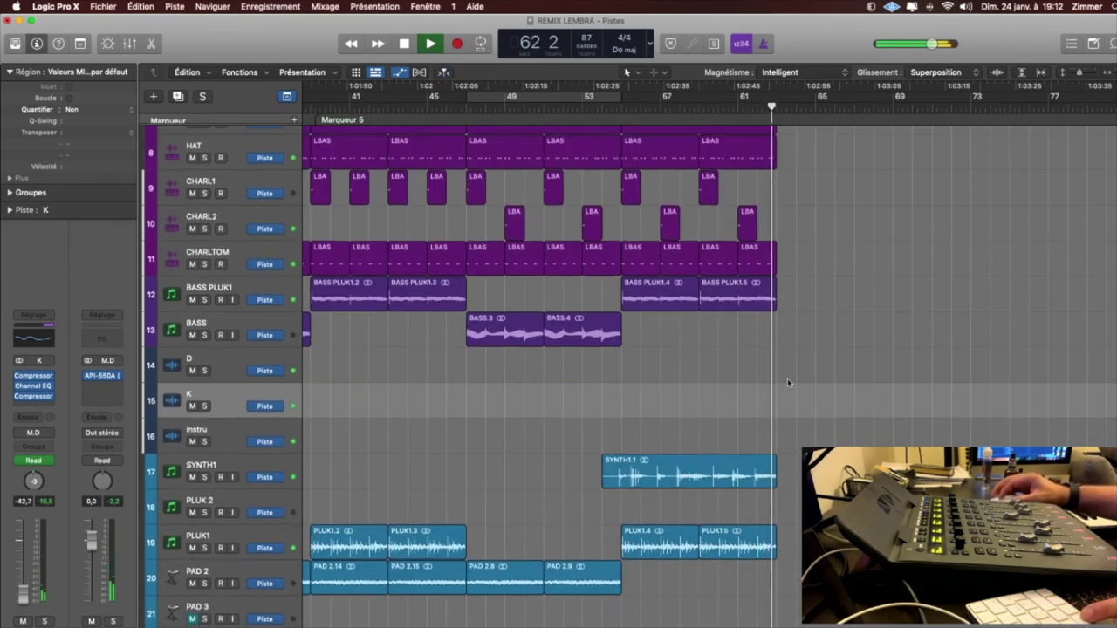
ctrl+alt+click(787, 380)
scroll(776, 378, down, 4)
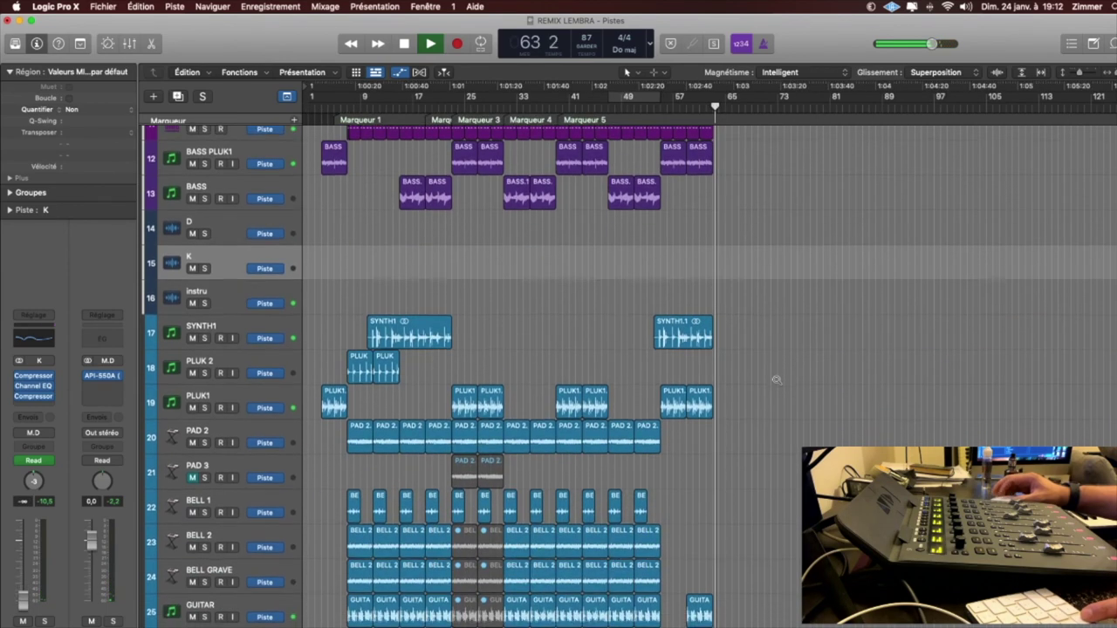
ctrl+alt+click(776, 380)
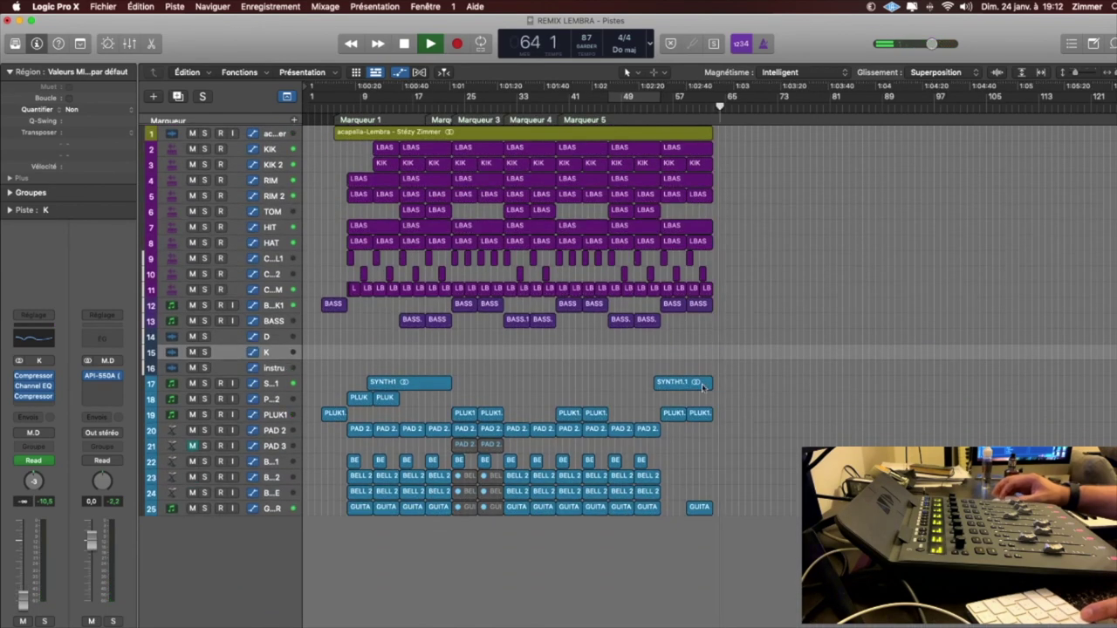
key(super+Down)
key(super+Down)
key(super+Down)
click(281, 414)
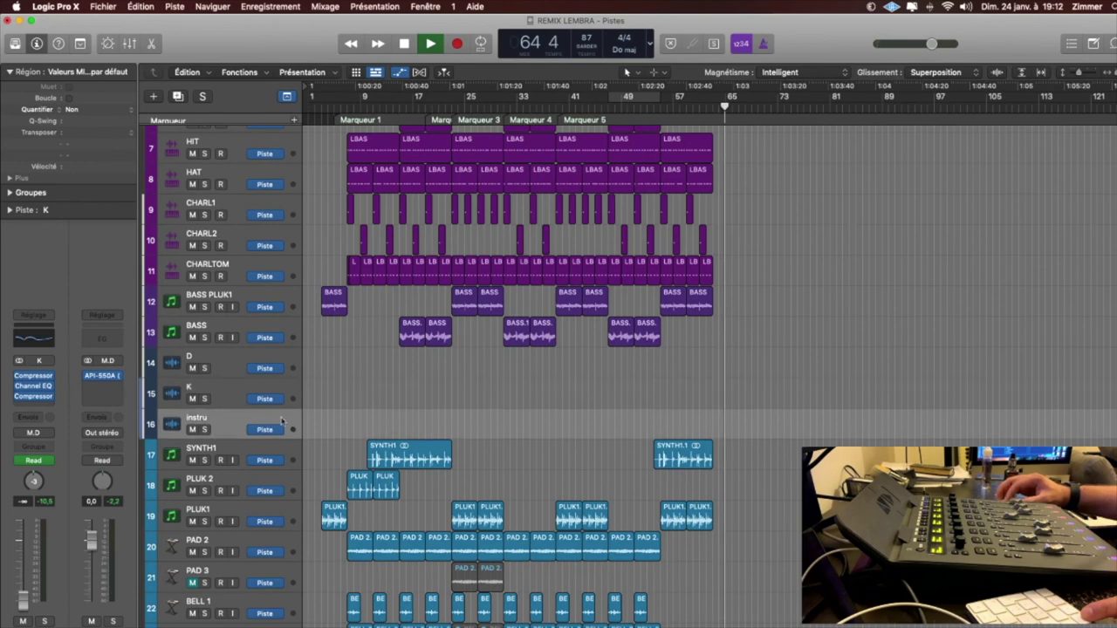
key(a)
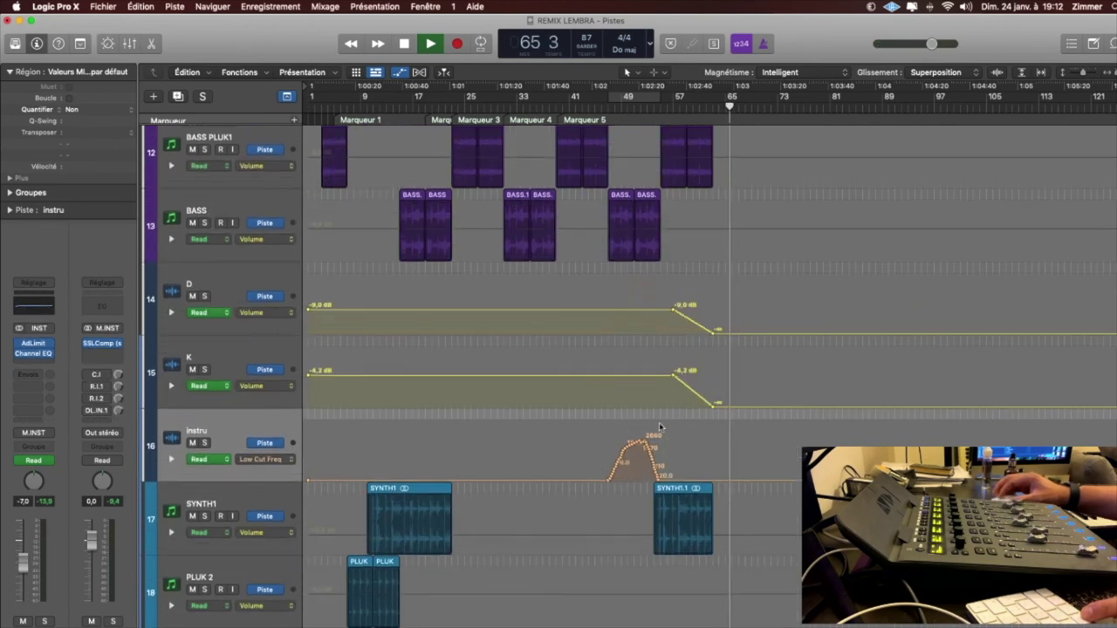
click(253, 456)
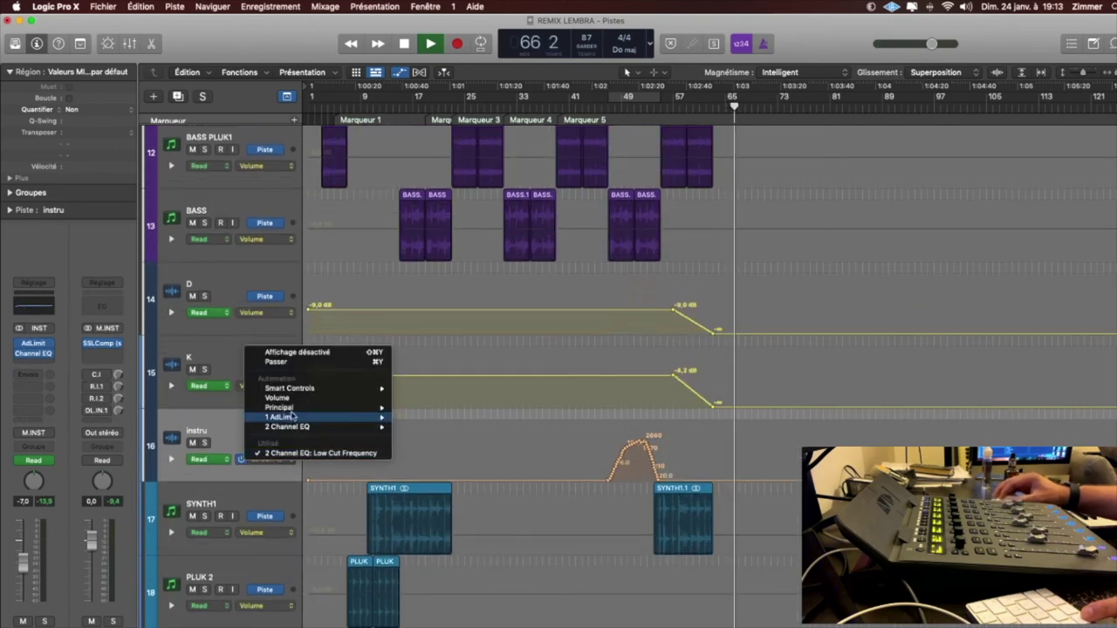
click(280, 393)
Draw a volume fade-out on the instru track from -7.0 dB at bar 57 to -∞ dB at bar 63.
click(683, 458)
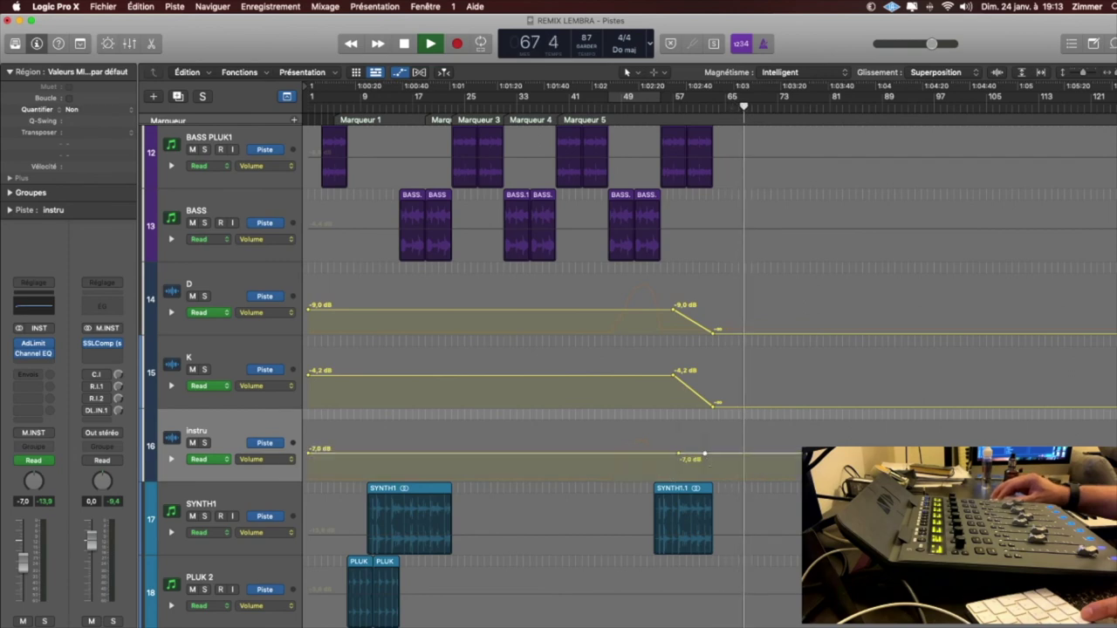
drag(705, 455, 666, 479)
key(super+Right)
key(super+Right)
drag(591, 450, 577, 450)
Audition the ending from bar 55 and save the project.
click(550, 110)
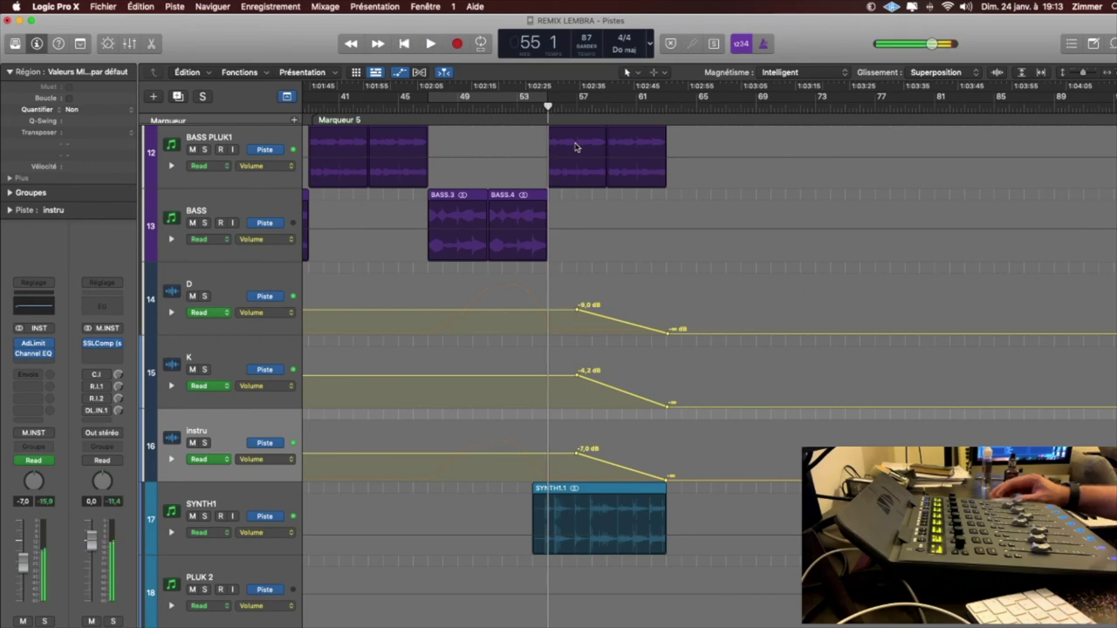
key(super+s)
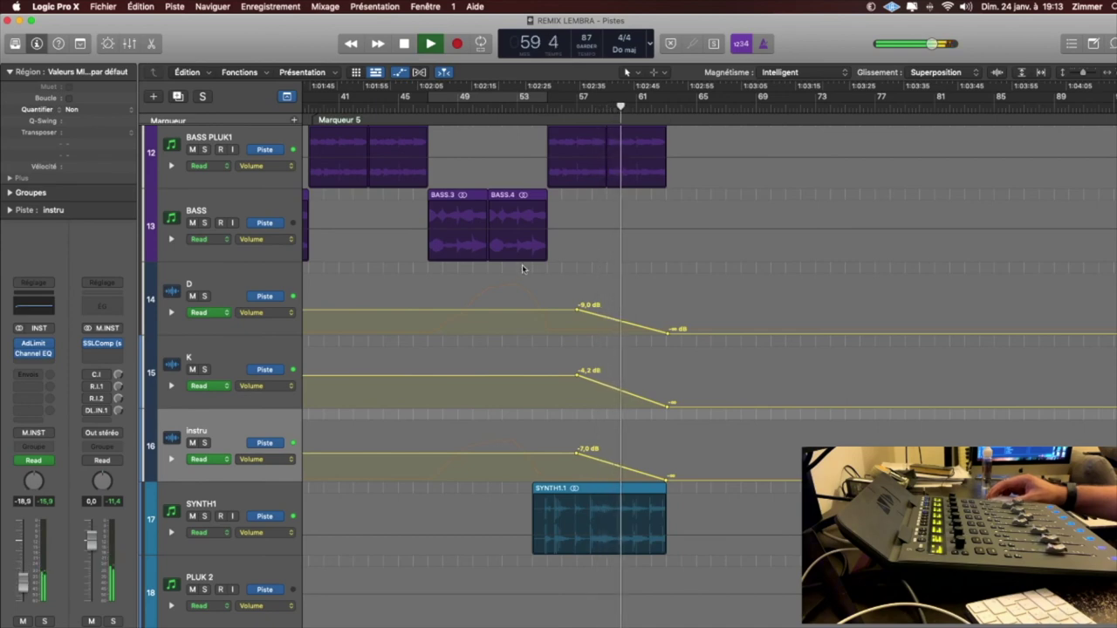
key(space)
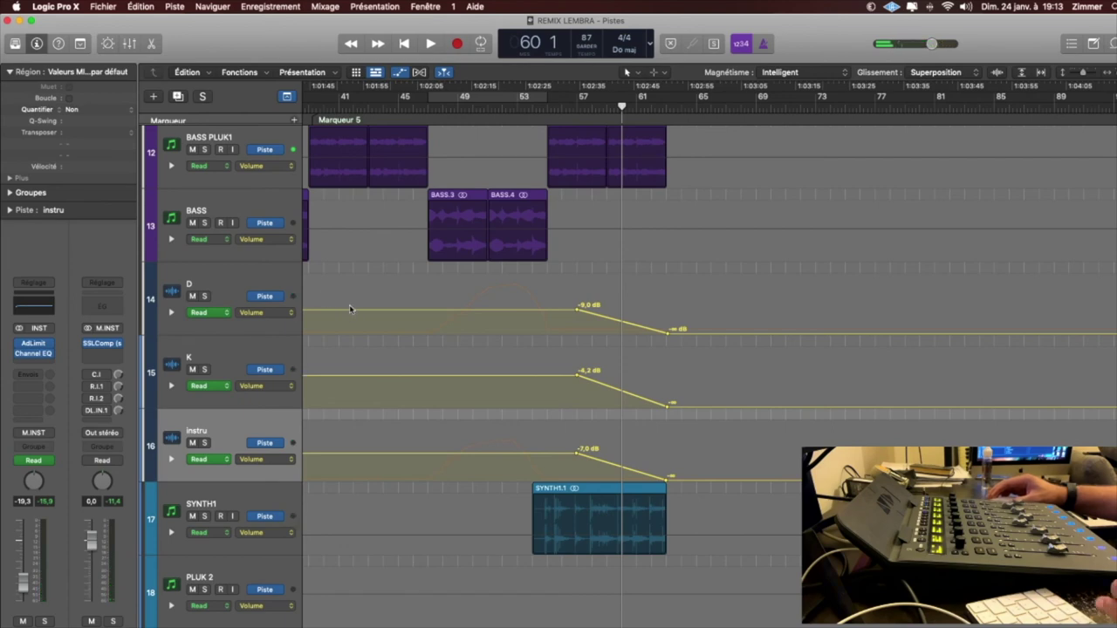
Add the bass bus from the mixer to the arrangement as its own track and close the mixer.
key(x)
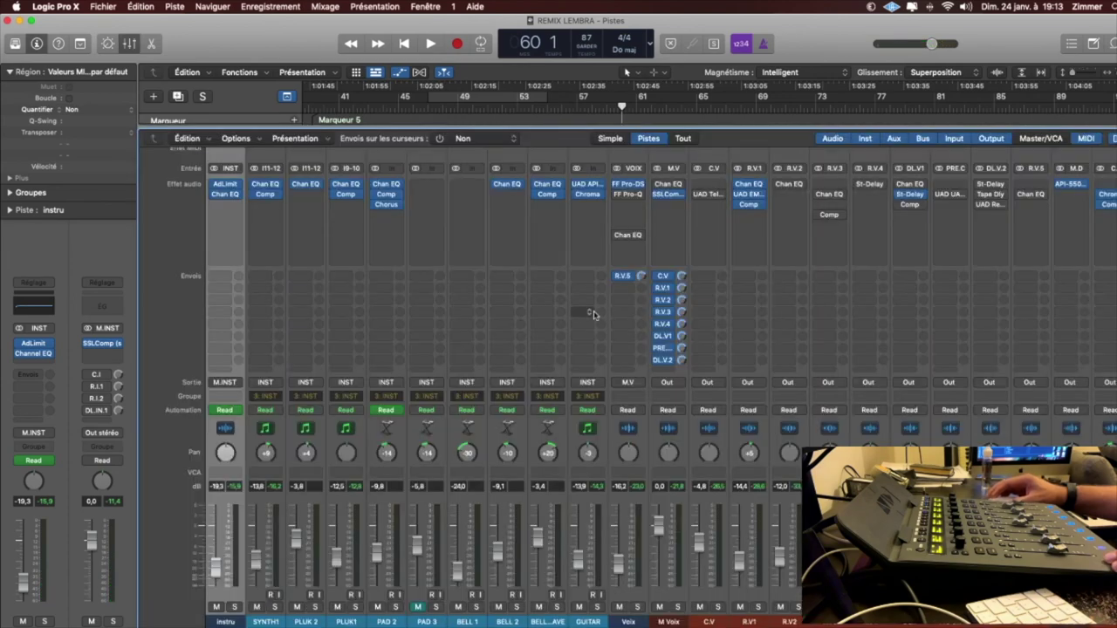
scroll(746, 382, right, 8)
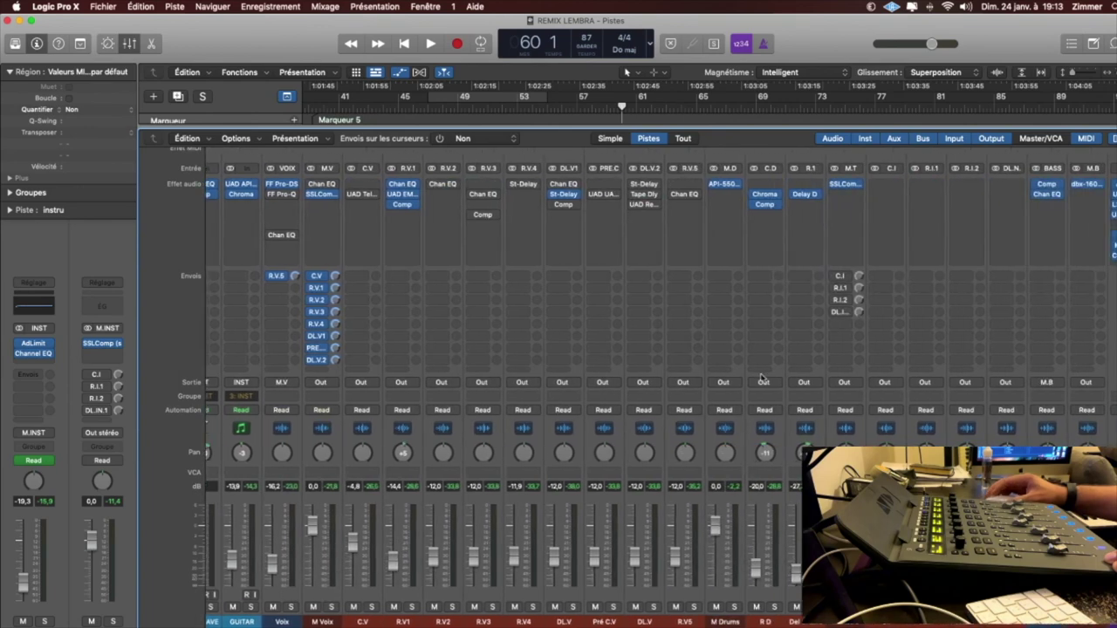
click(1057, 625)
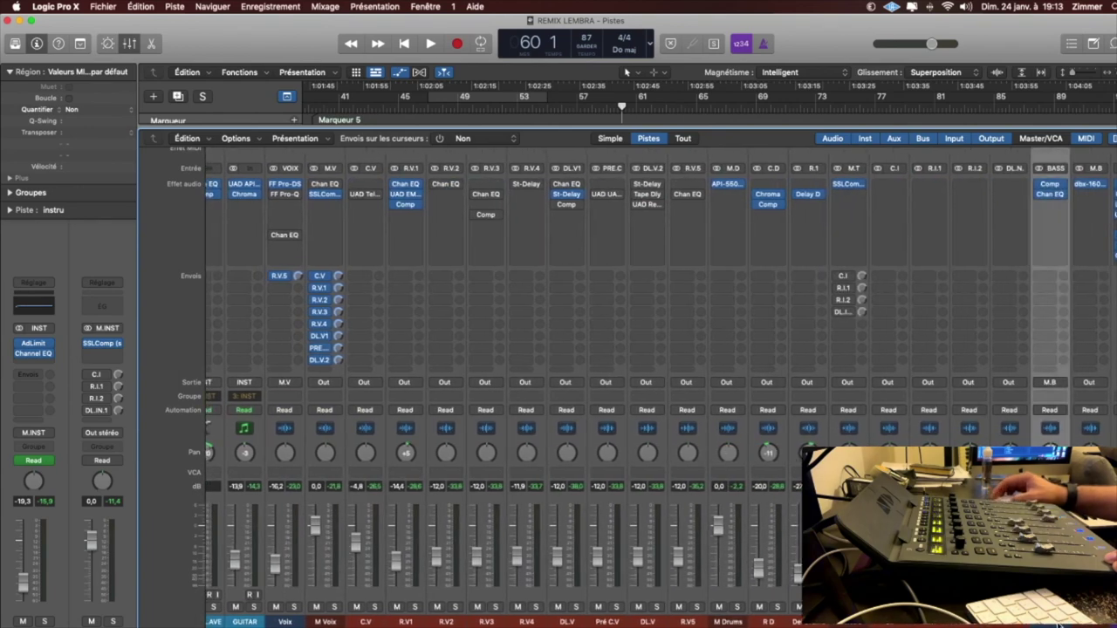
key(ctrl+t)
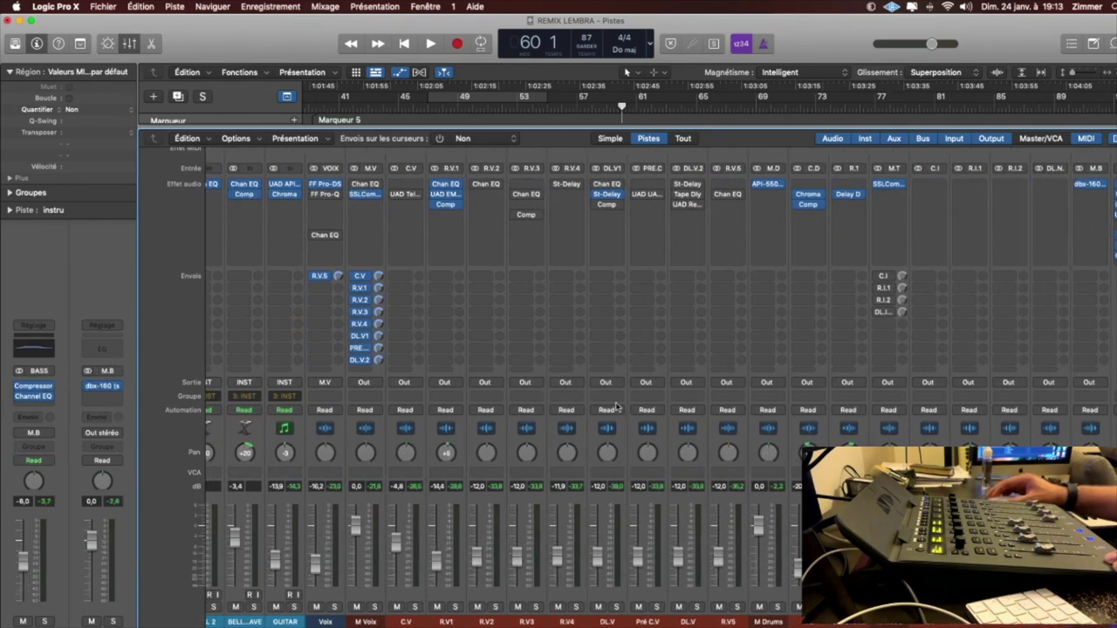
key(x)
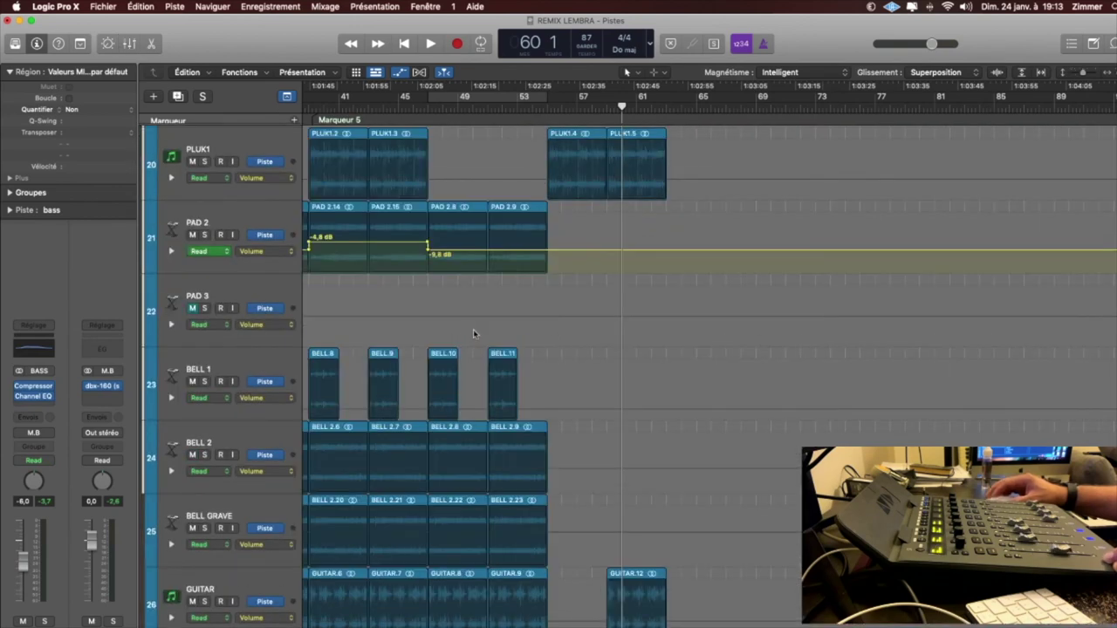
Draw a volume fade-out on the bass track from -6.0 dB at bar 57 to -∞ at bar 63, and audition the ending.
scroll(474, 334, up, 8)
scroll(466, 344, down, 3)
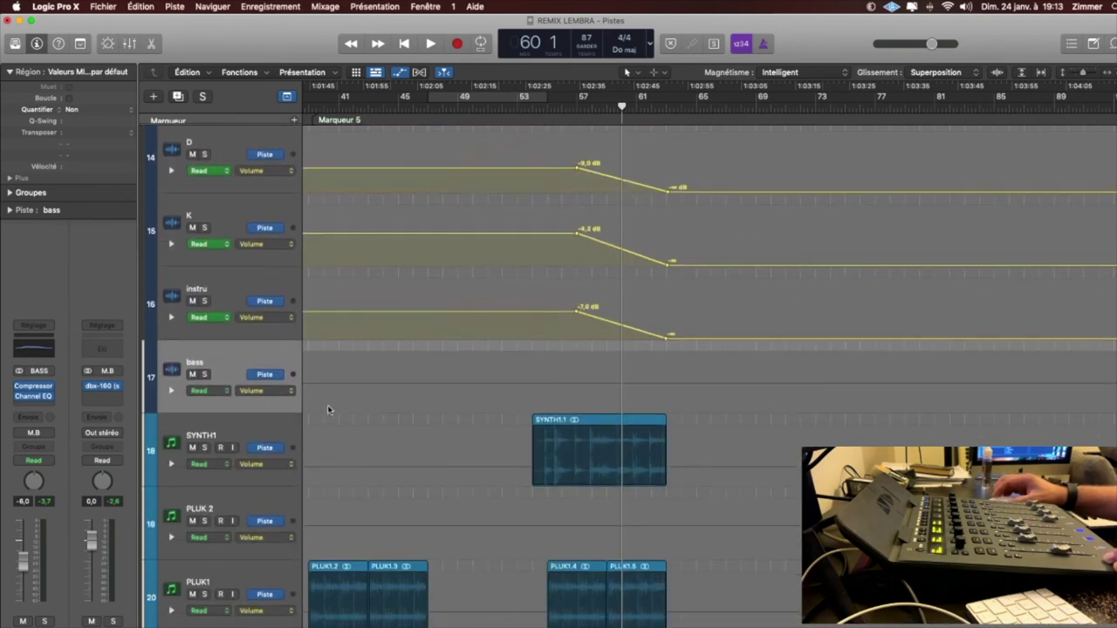
click(574, 382)
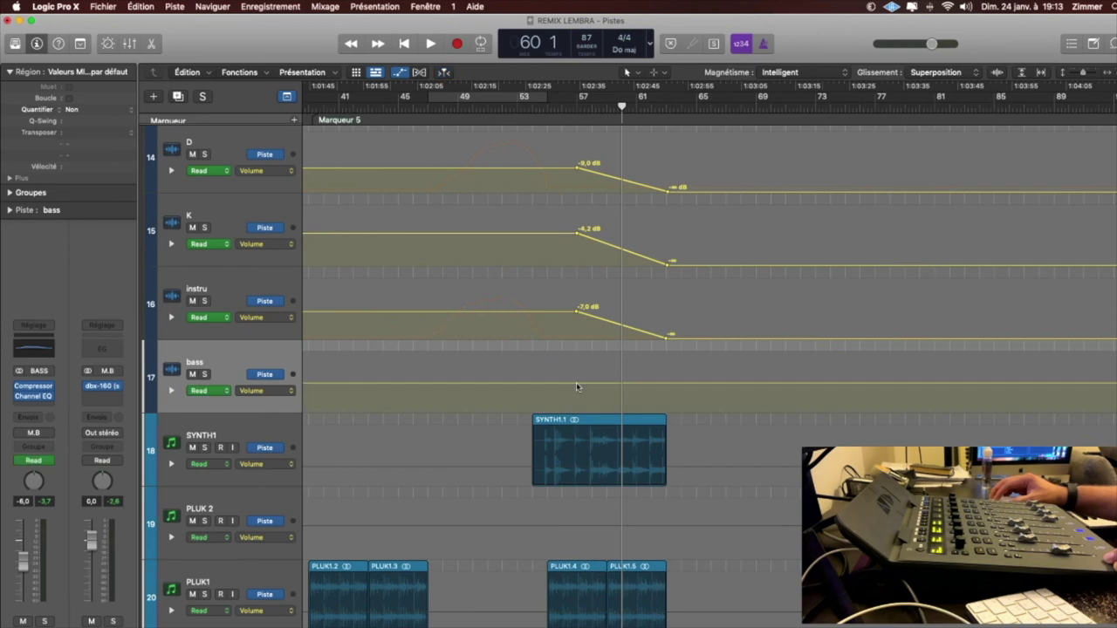
click(575, 383)
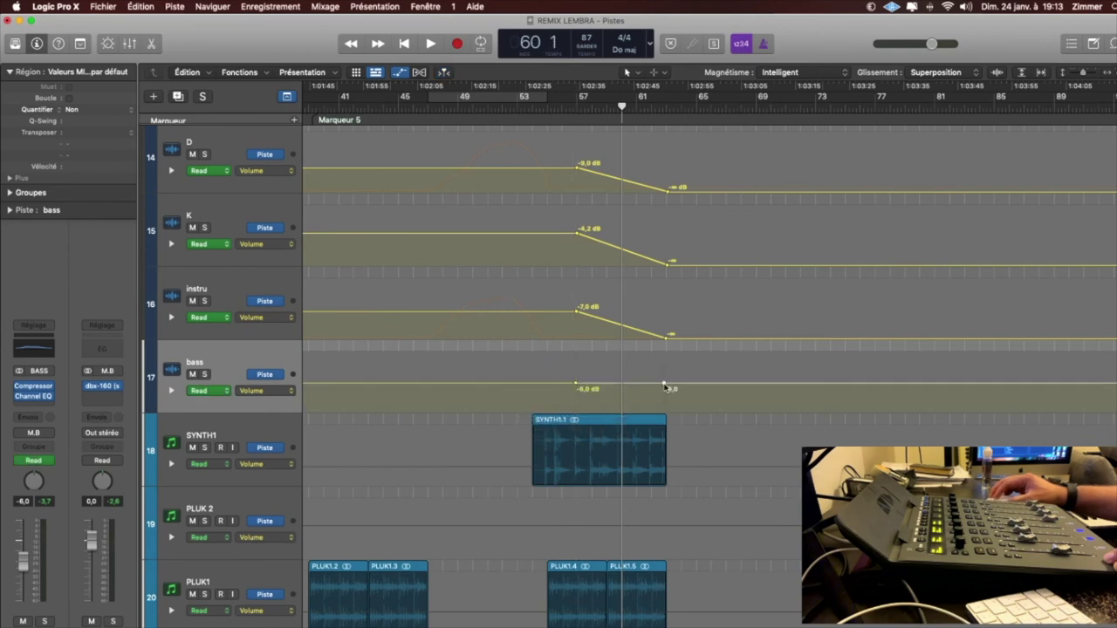
drag(665, 386, 668, 409)
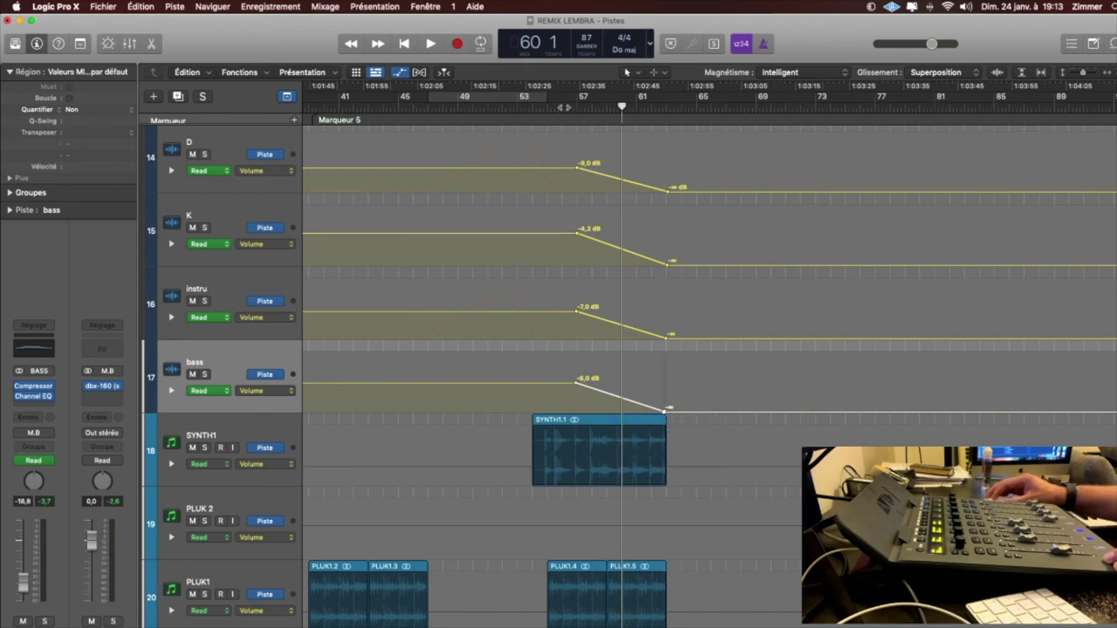
double_click(564, 108)
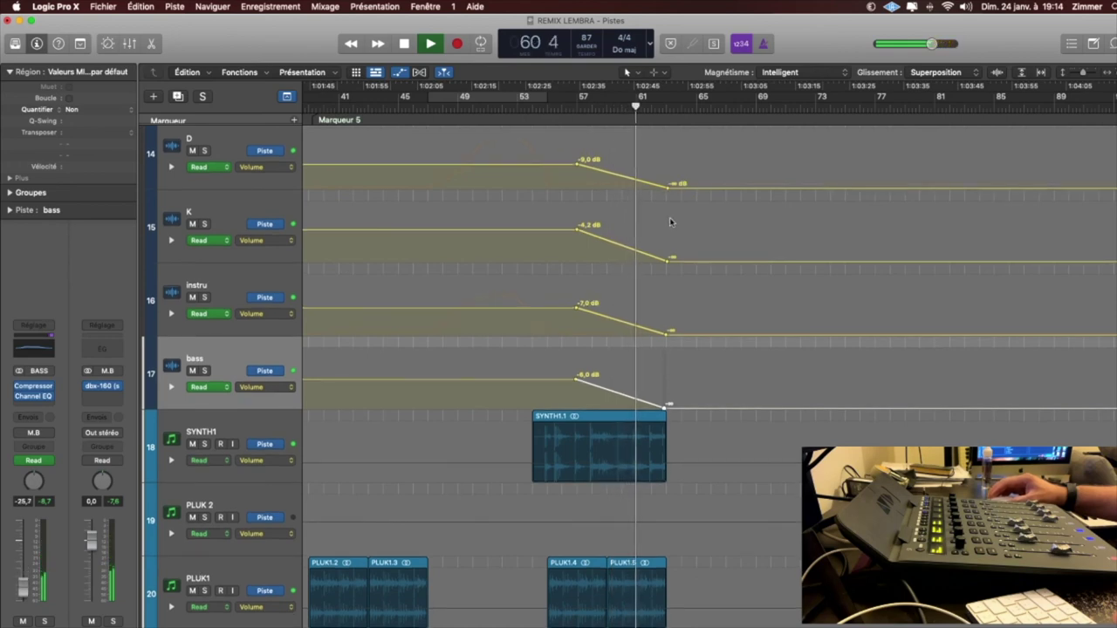
key(space)
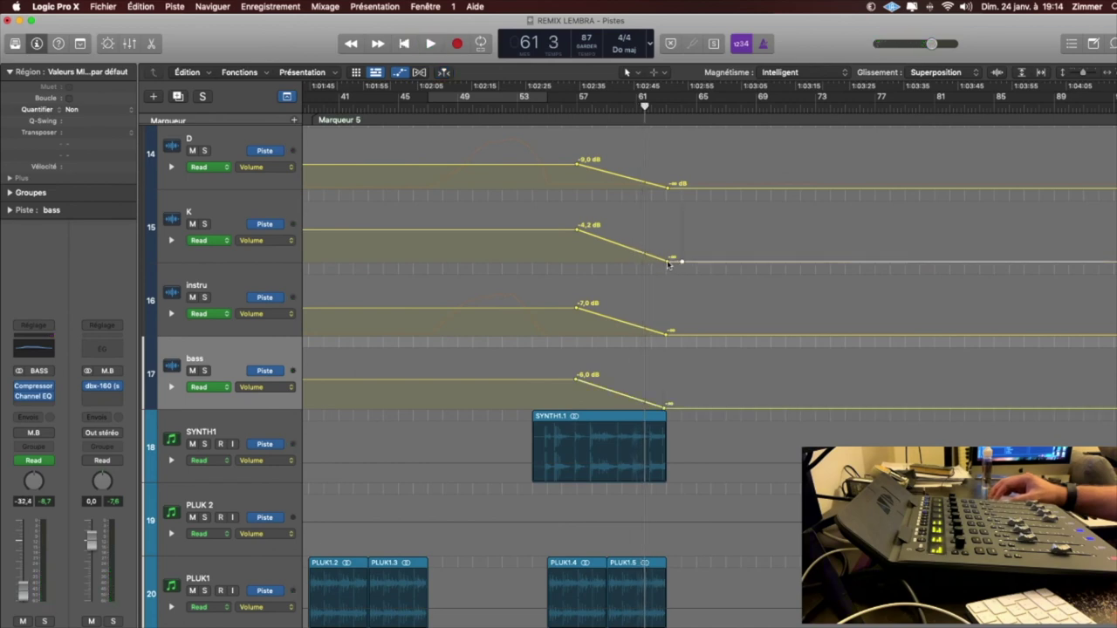
Try holding the K track's volume at about -4.7 dB until bar 63, and return that point to -∞ dB.
drag(668, 261, 668, 229)
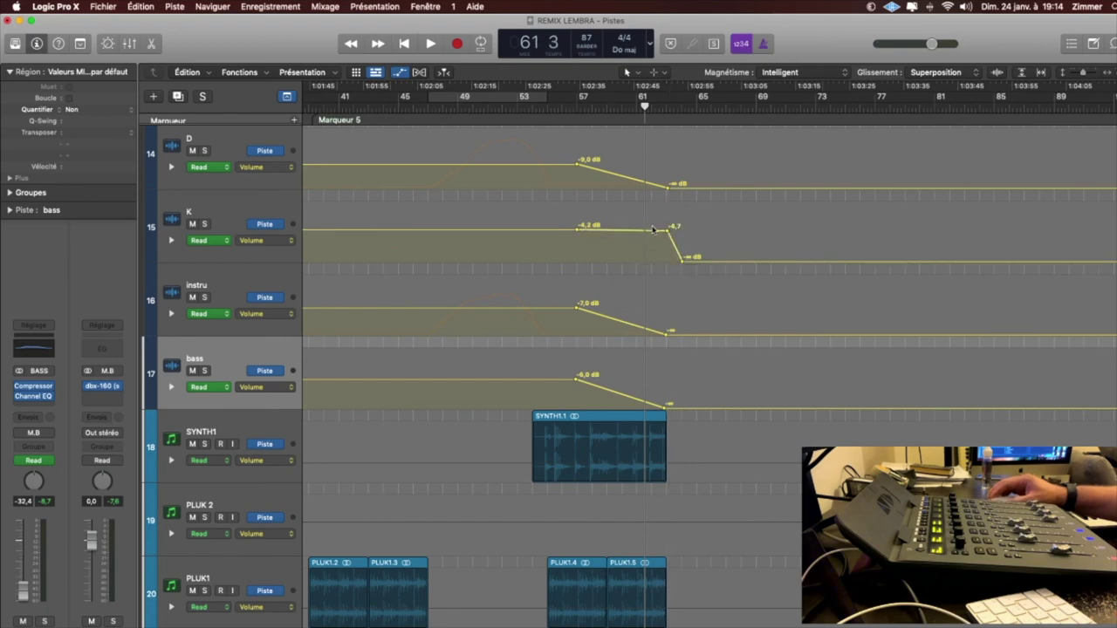
scroll(653, 225, down, 3)
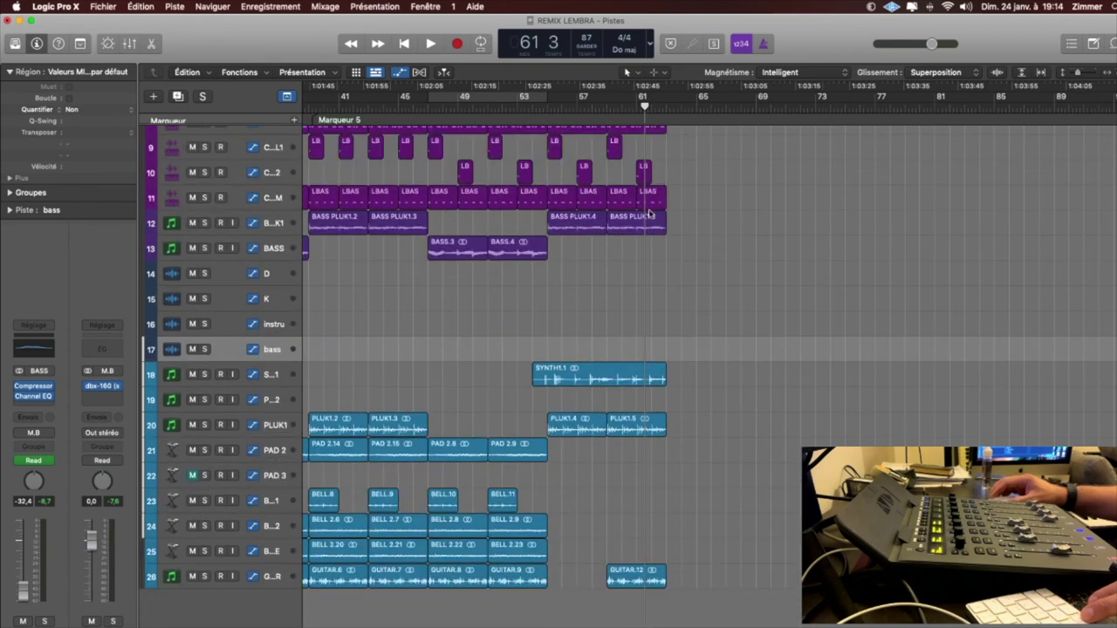
key(a)
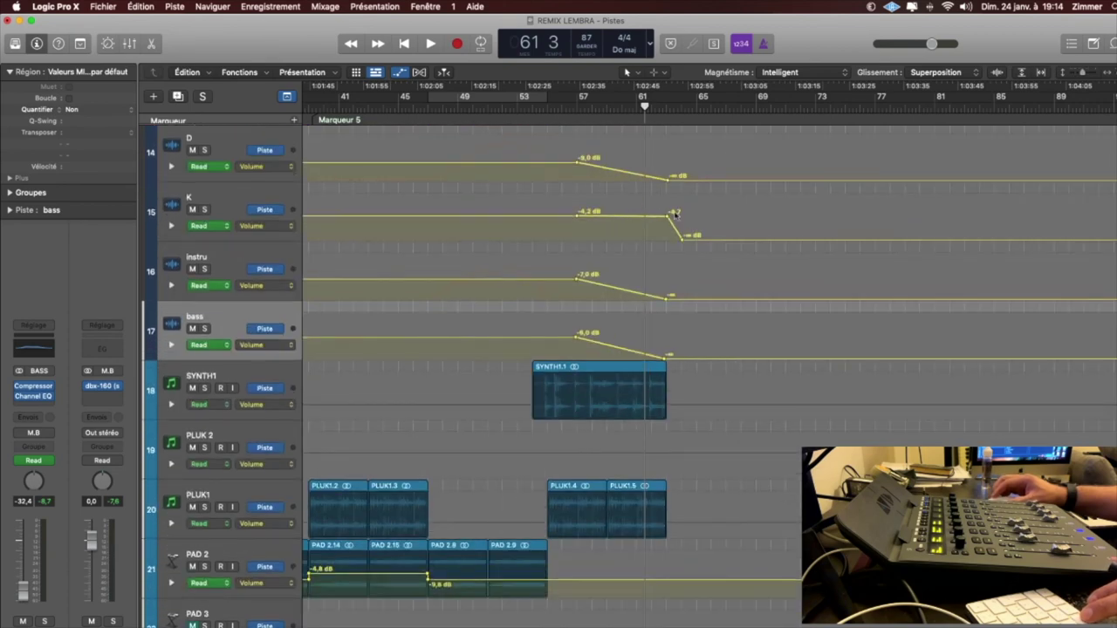
drag(667, 217, 669, 237)
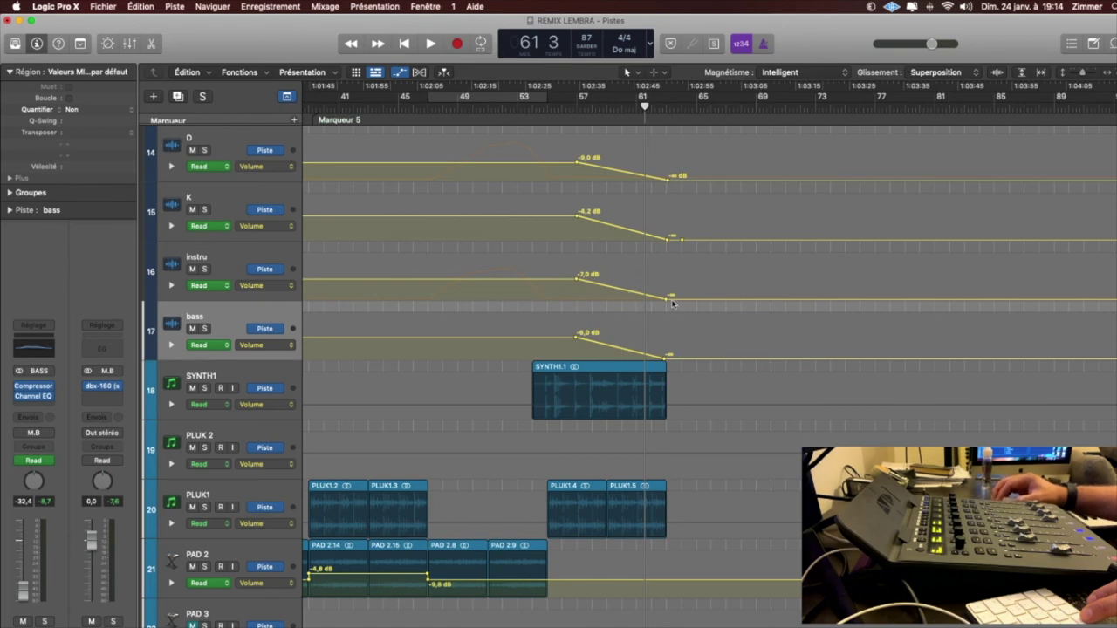
Reshape the instru track's fade to reach about -12.9 dB at bar 63 and -∞ dB at bar 65.
drag(668, 298, 667, 282)
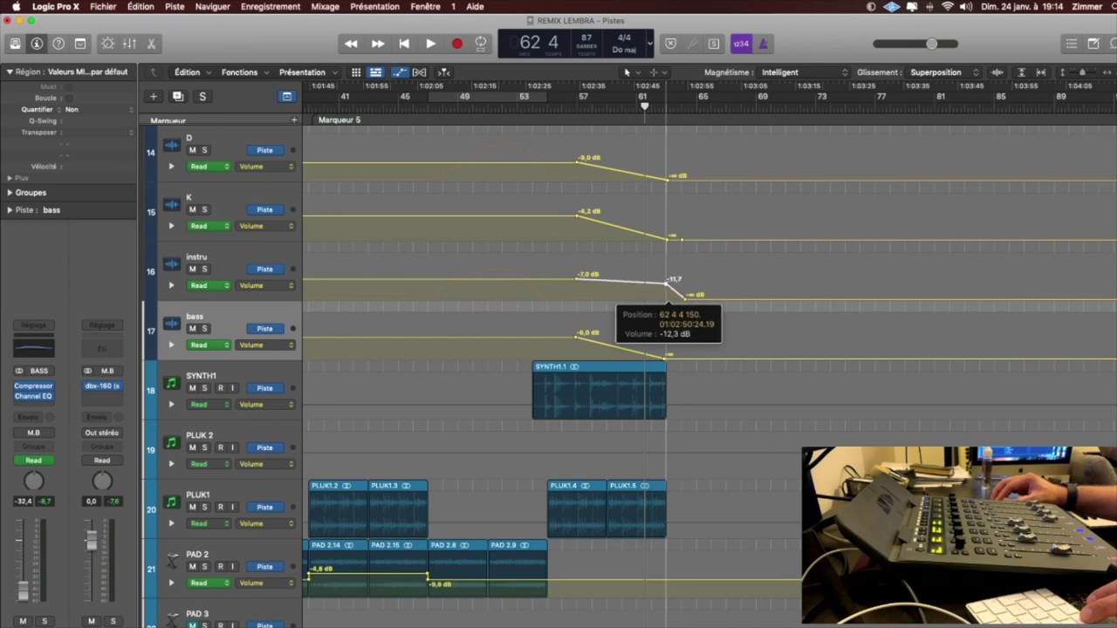
drag(667, 282, 697, 298)
scroll(587, 288, down, 3)
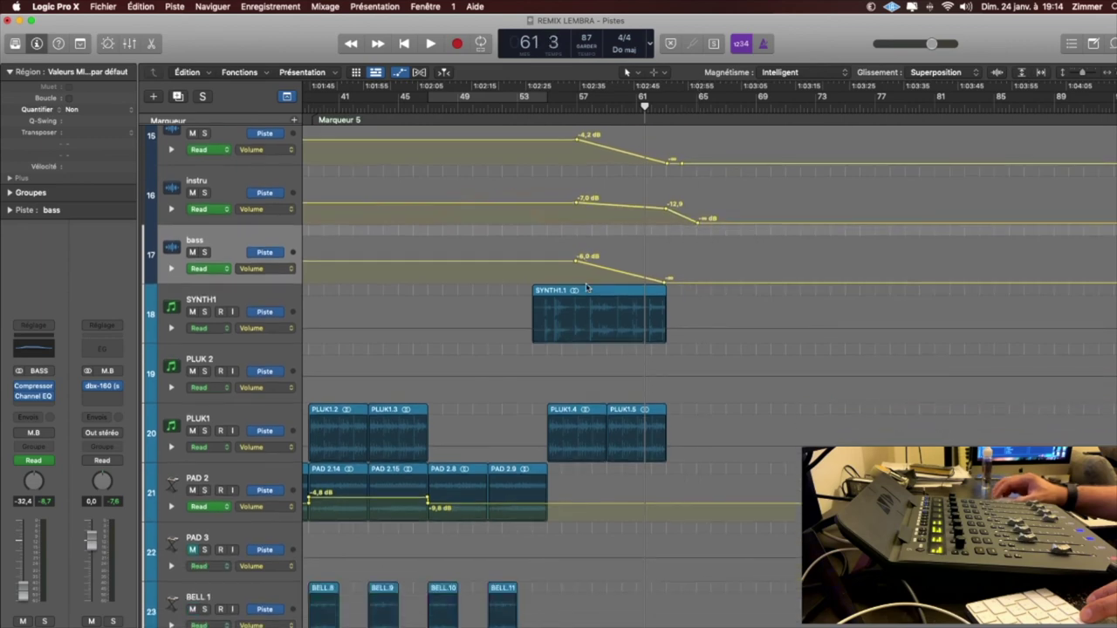
Audition the reshaped ending from bar 55 past bar 63, leaving cycle playback off.
scroll(587, 288, down, 6)
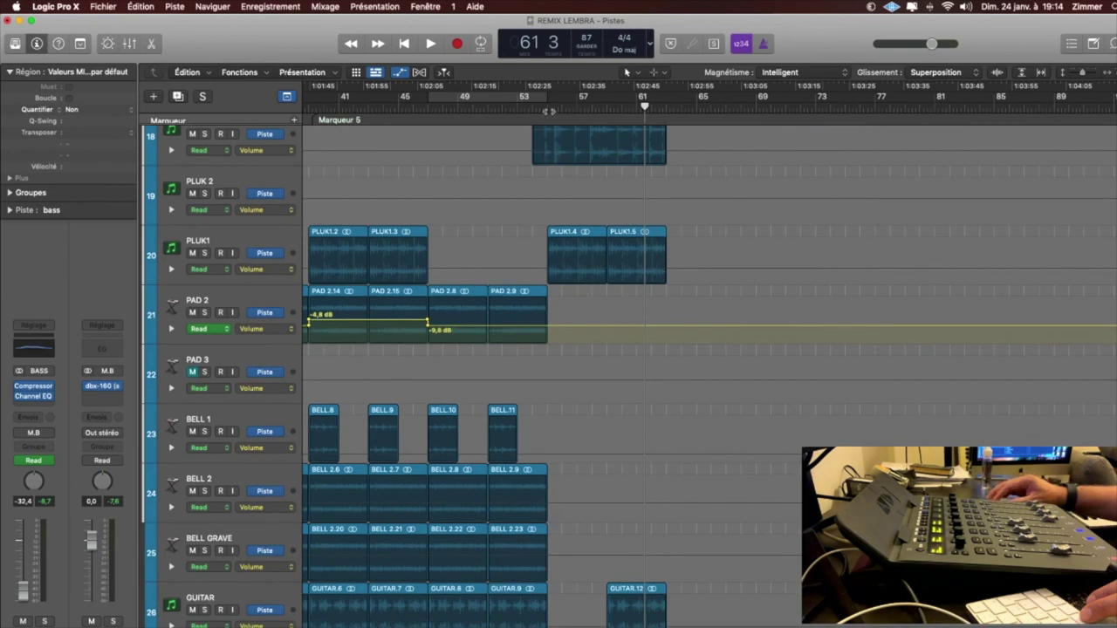
click(548, 111)
key(space)
scroll(651, 240, up, 5)
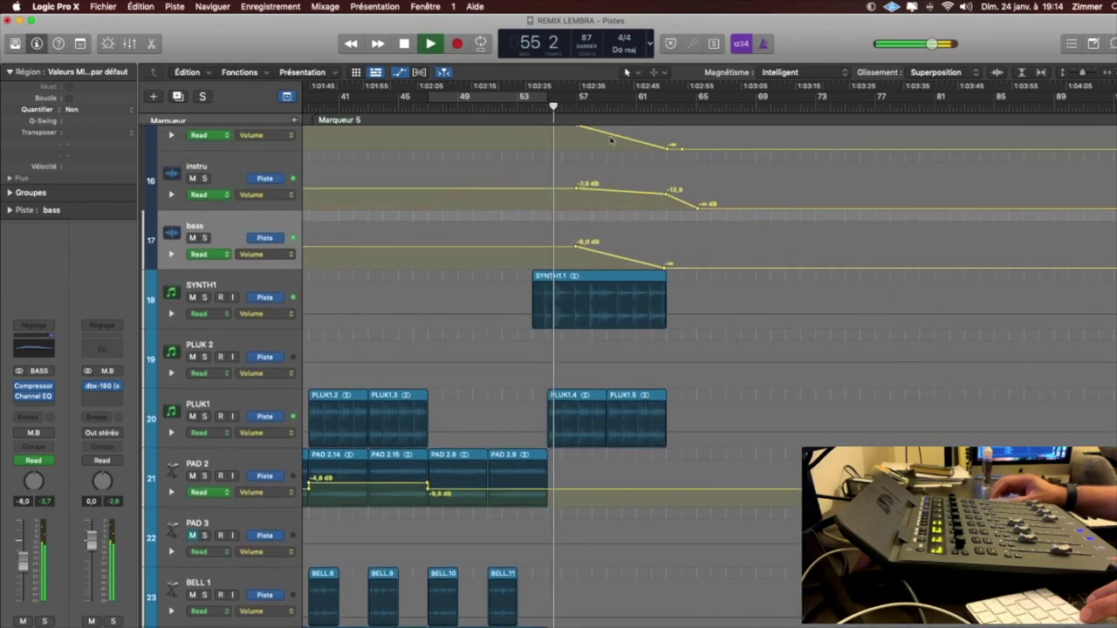
drag(580, 98, 665, 98)
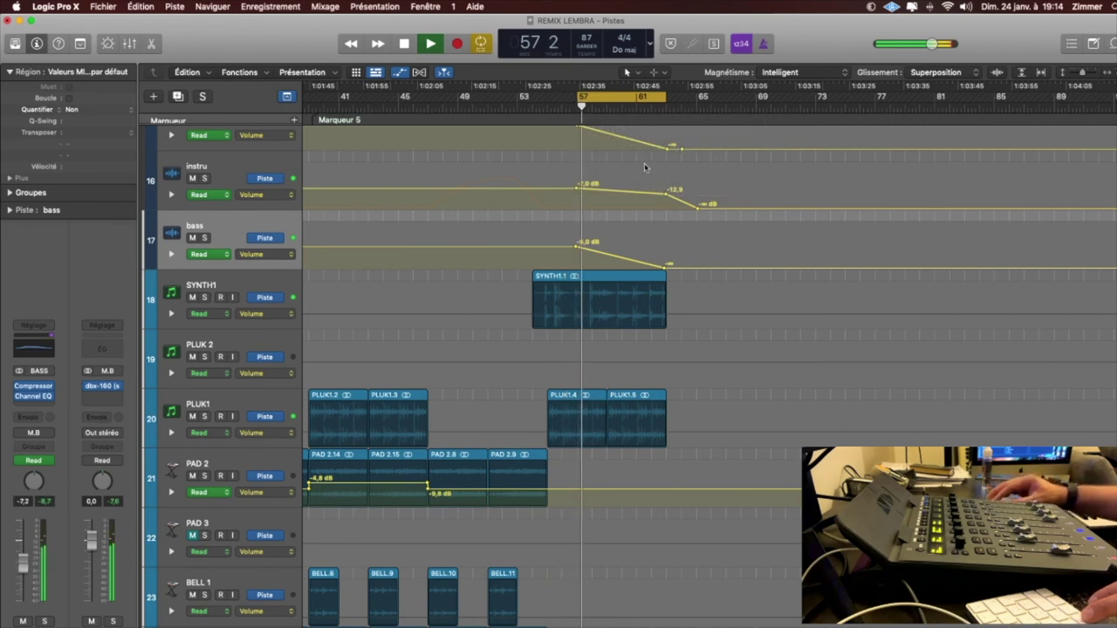
click(639, 100)
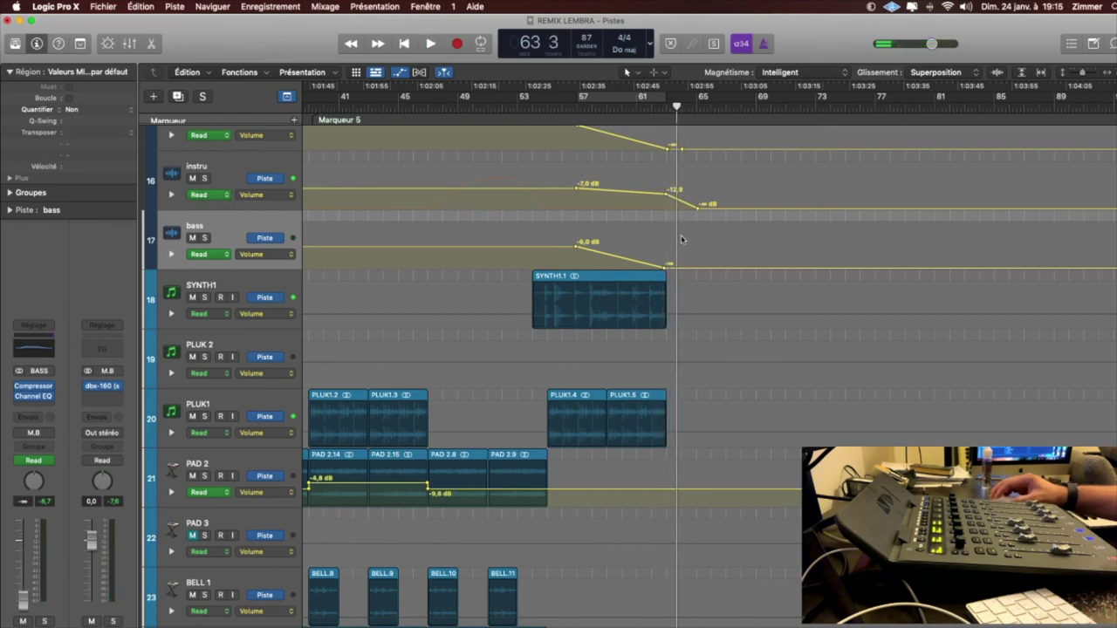
key(space)
Hide the automation curves on the tracks.
key(a)
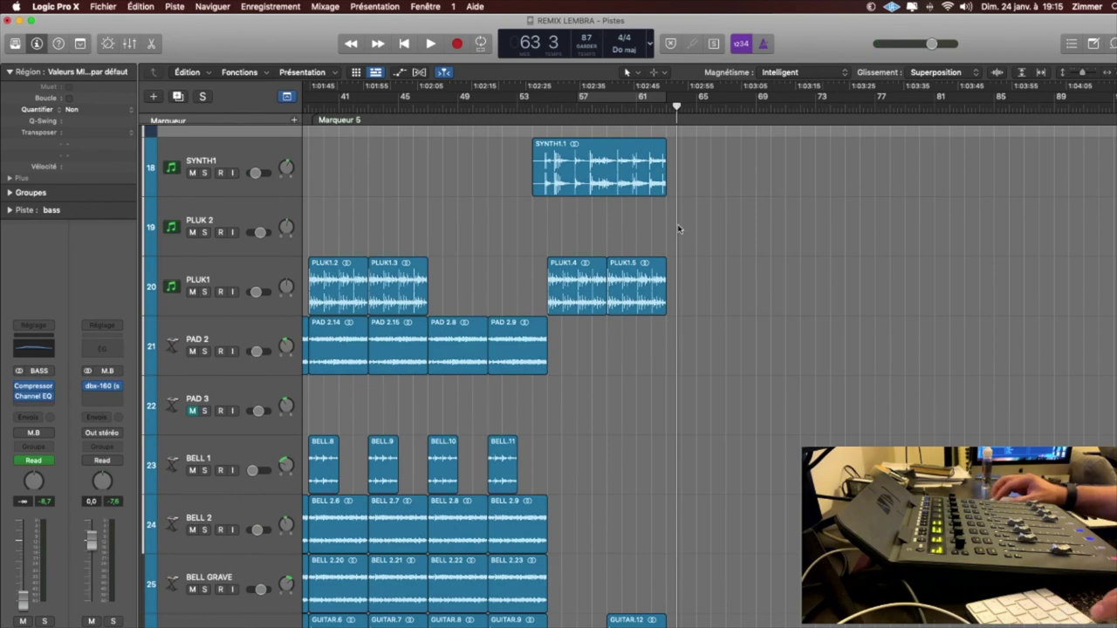
key(super+Right)
key(super+Right)
key(super+Right)
key(super+Right)
key(super+Right)
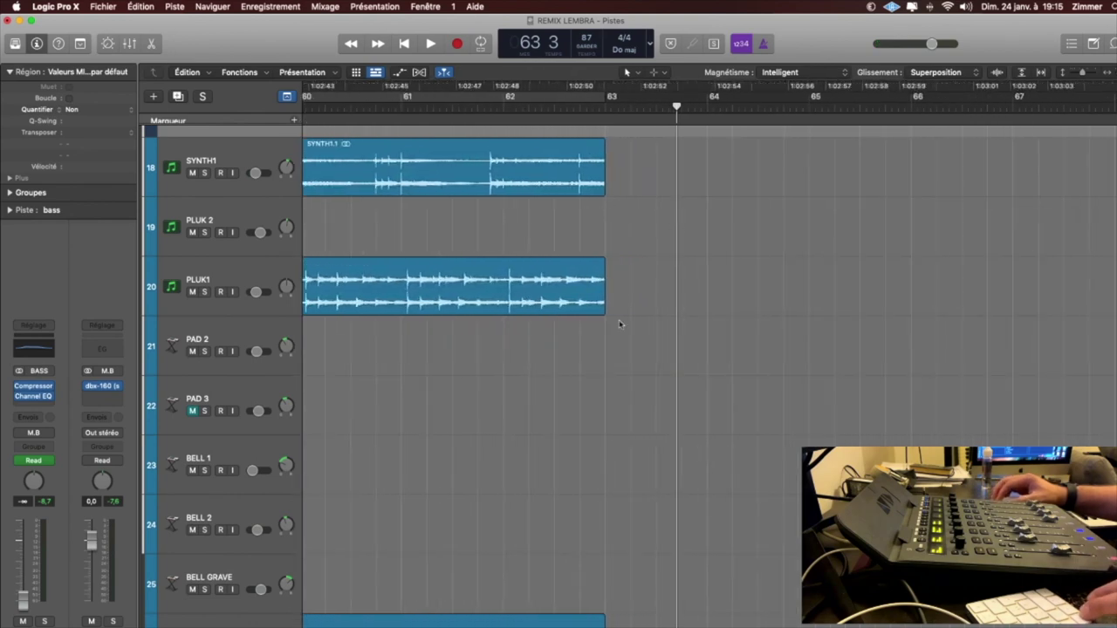
key(super+Up)
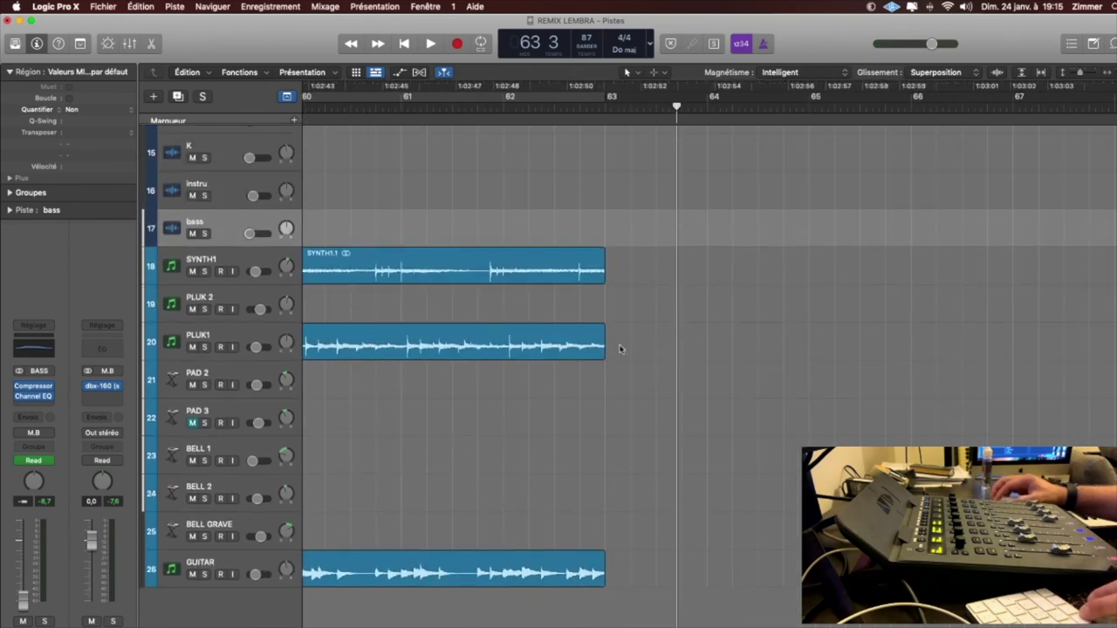
key(super+Down)
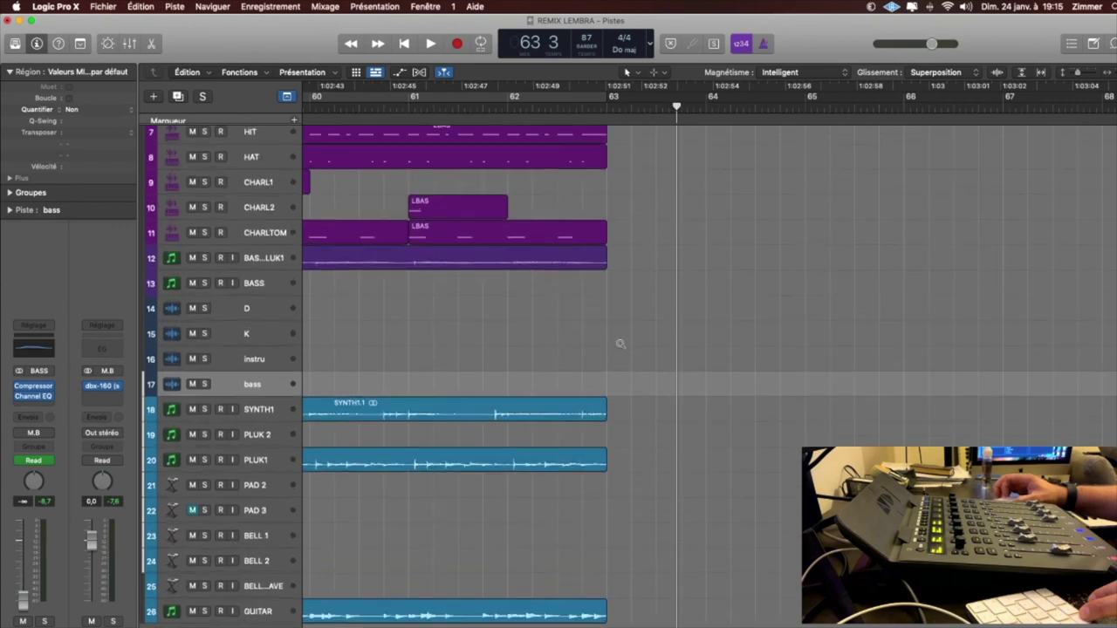
scroll(612, 377, down, 5)
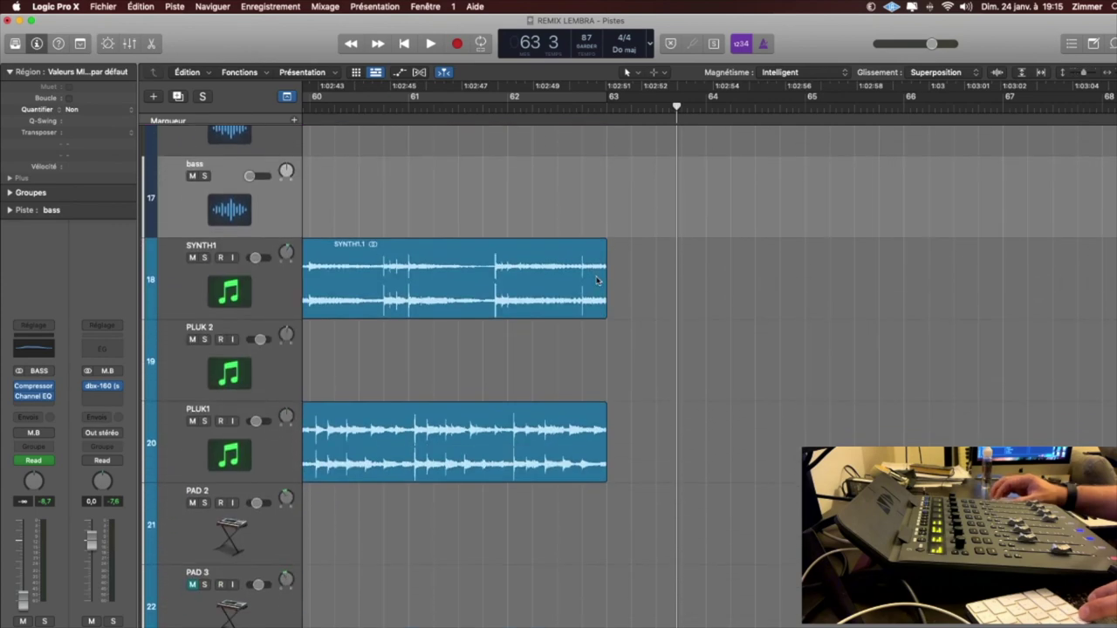
Use the Fade tool to add short fade-outs at the ends of the SYNTH1.1 and PLUK1.5 regions at bar 63.
key(t)
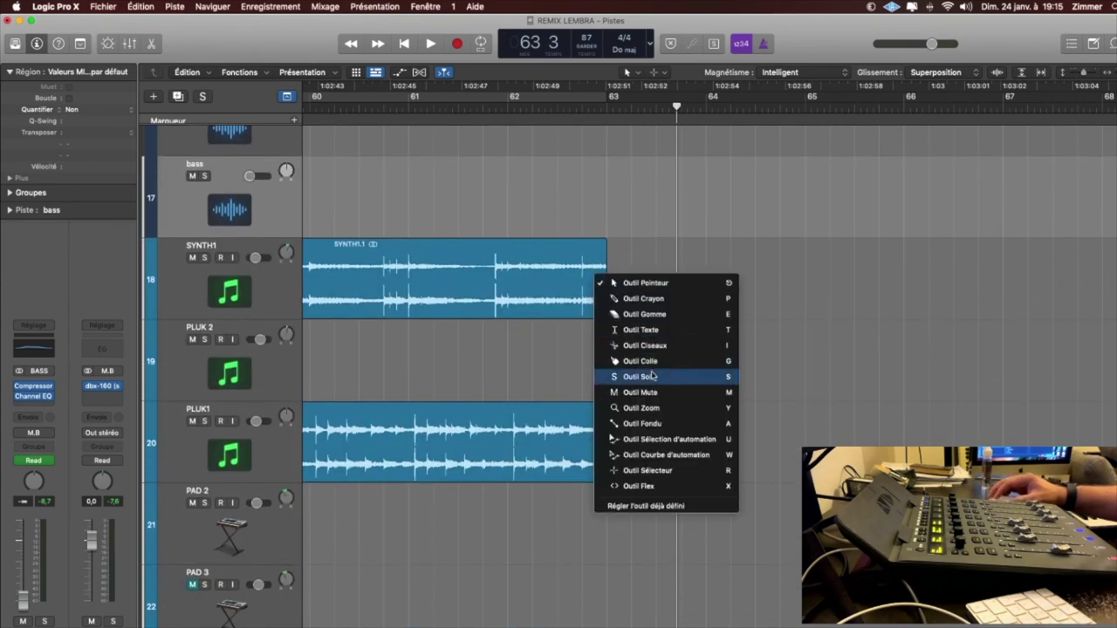
click(650, 424)
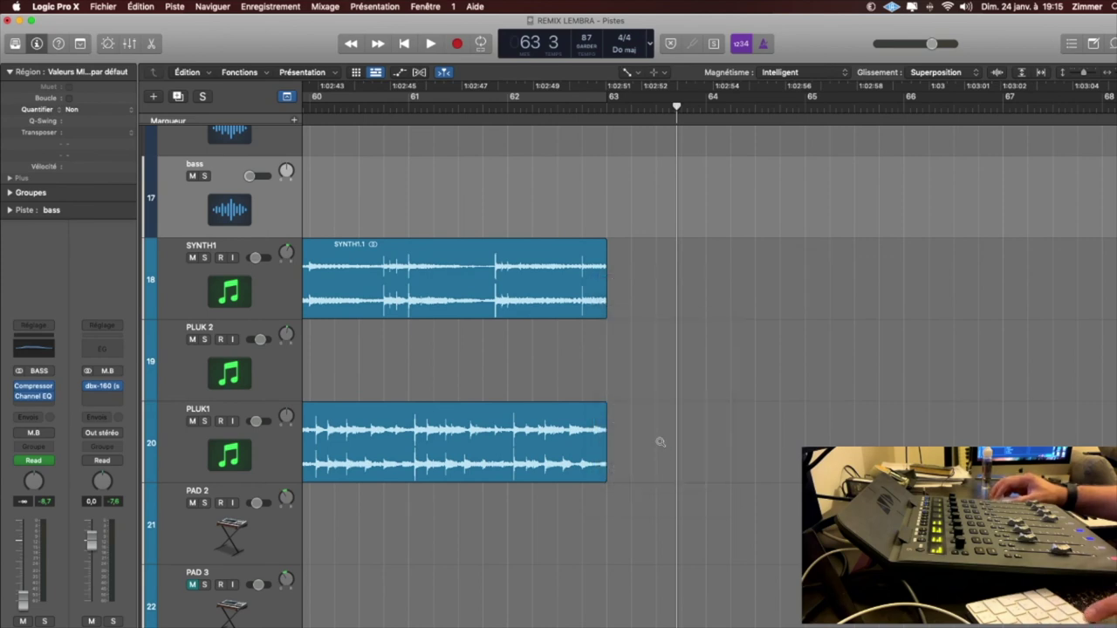
key(super+Left)
key(super+Left)
key(super+Up)
key(super+Up)
drag(659, 444, 675, 288)
key(super+Right)
key(super+Right)
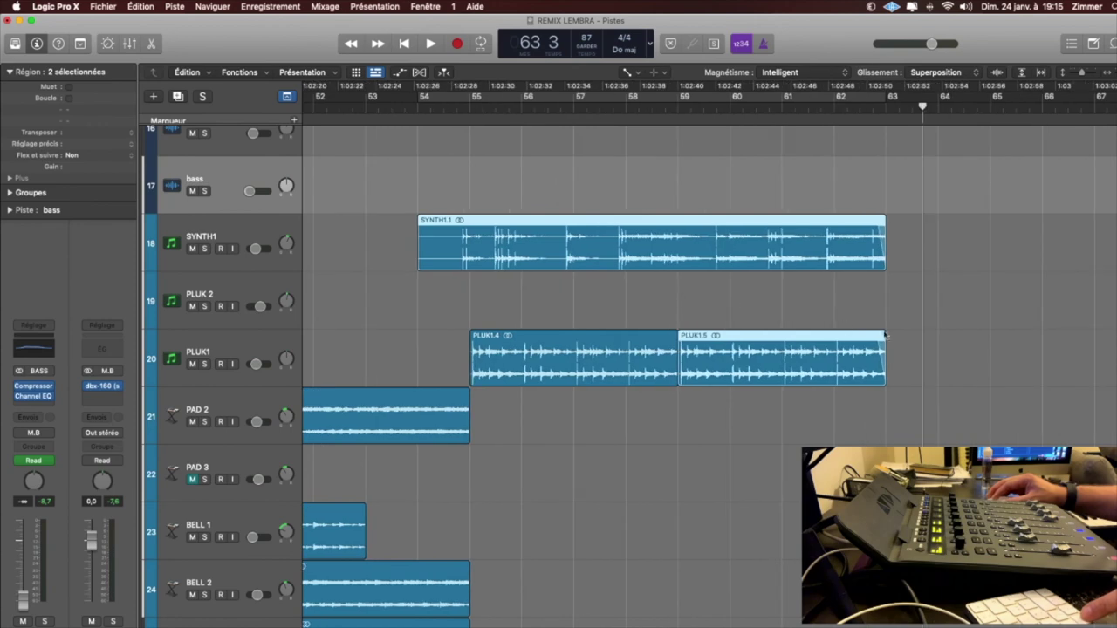
Fade out the end of the GUITAR.12 region and audition the ending from bar 62 into bar 63.
scroll(903, 356, left, 5)
scroll(753, 372, down, 3)
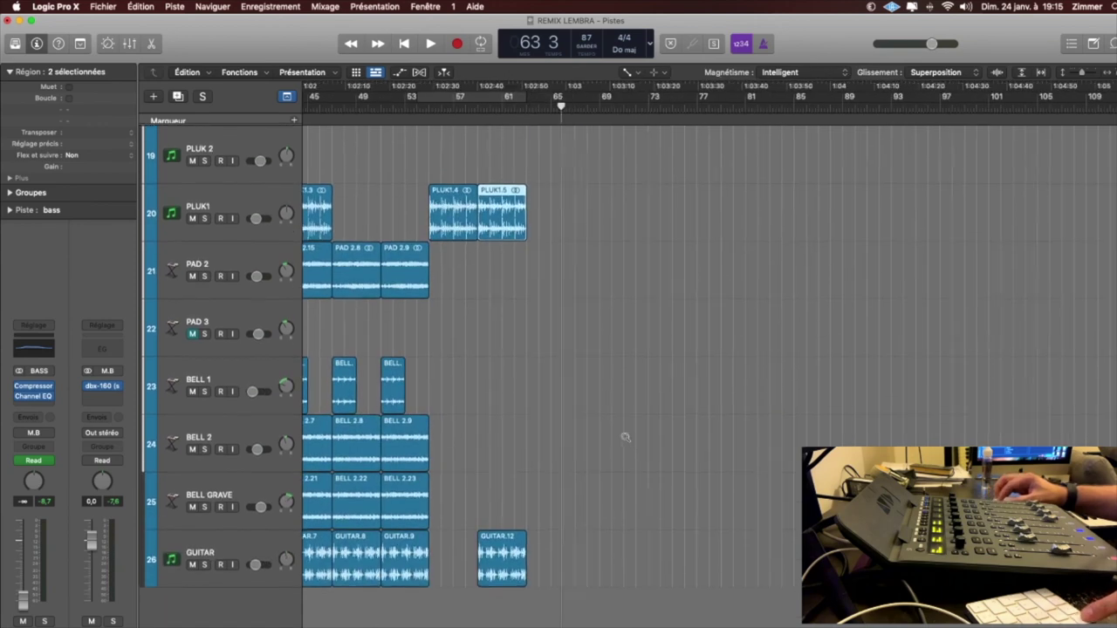
scroll(626, 433, right, 3)
click(618, 463)
click(665, 538)
scroll(691, 565, right, 3)
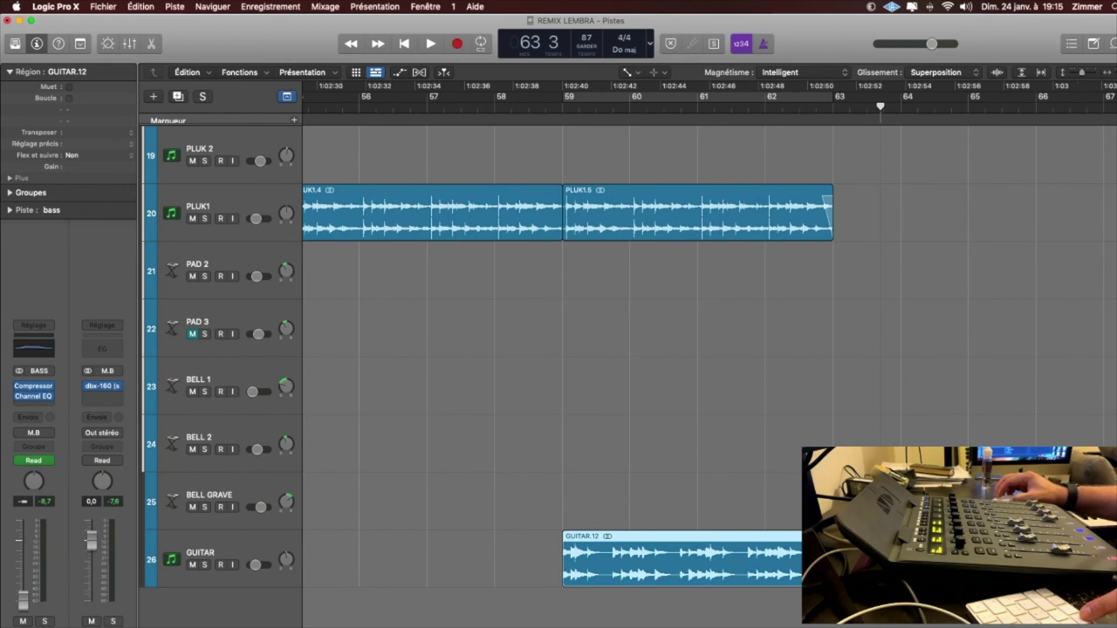
click(802, 122)
key(space)
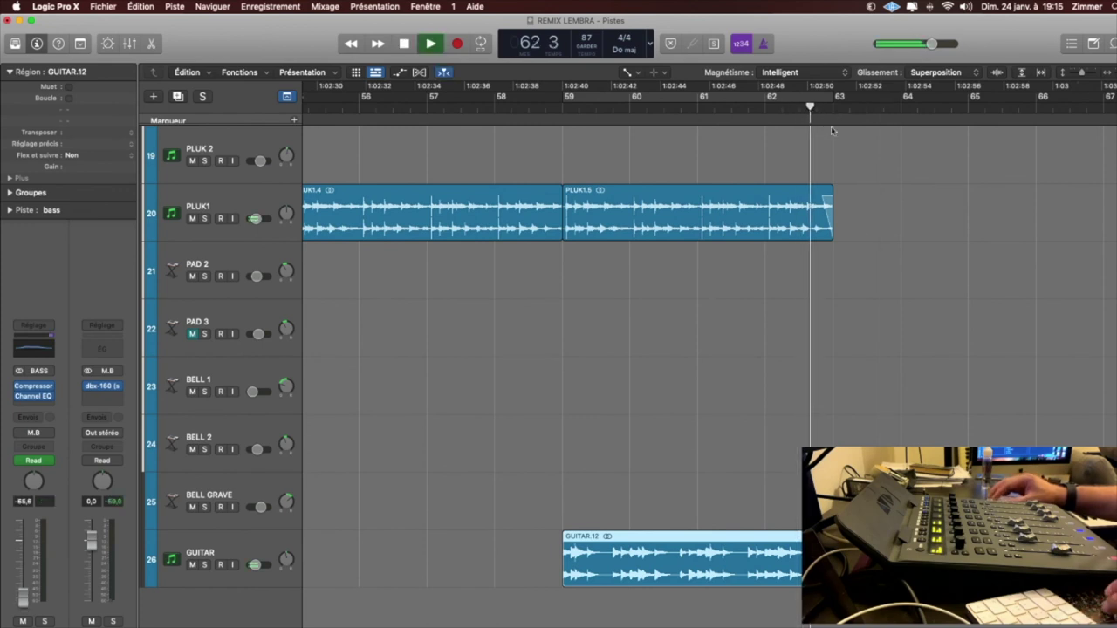
key(space)
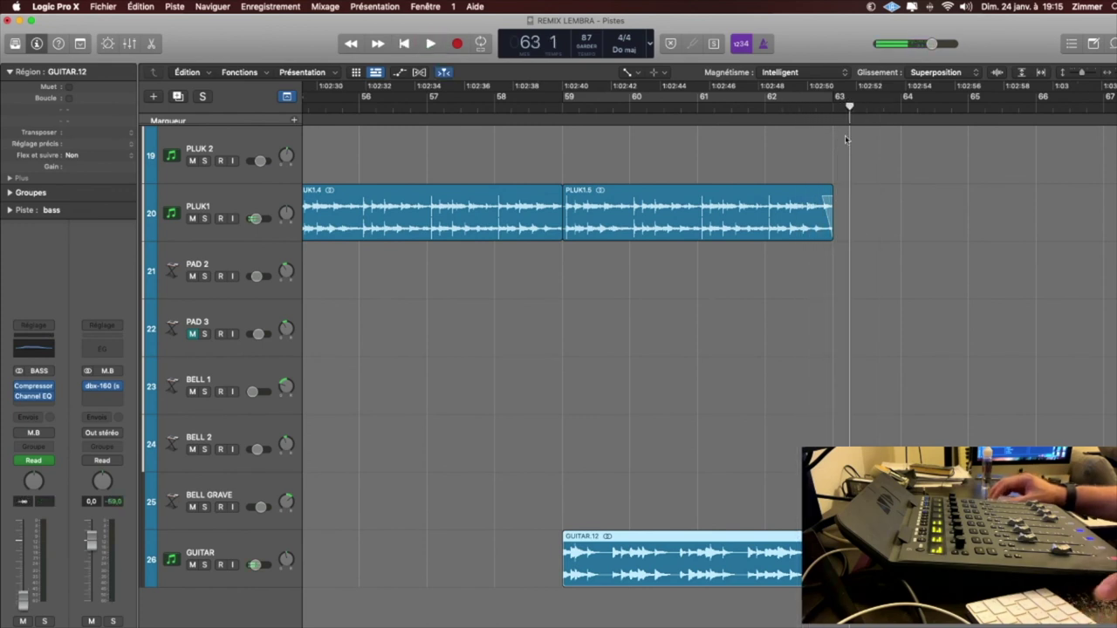
Return to the Pointer tool, play the whole arrangement from its start, and select the BASS PLUK1 track.
ctrl+alt+click(854, 140)
ctrl+alt+click(854, 139)
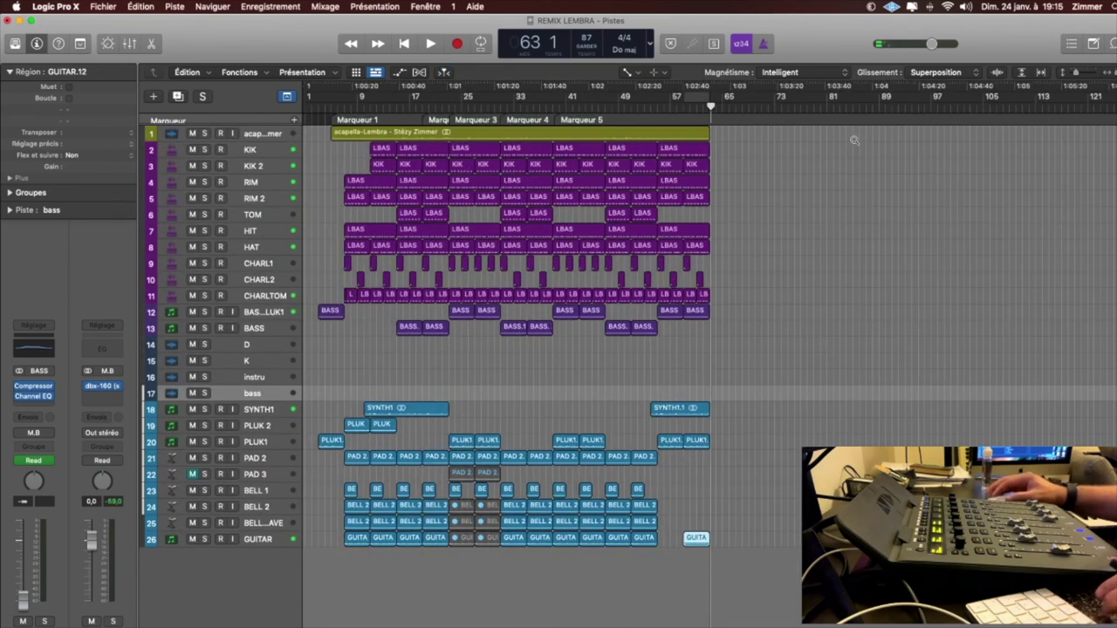
key(t)
key(t)
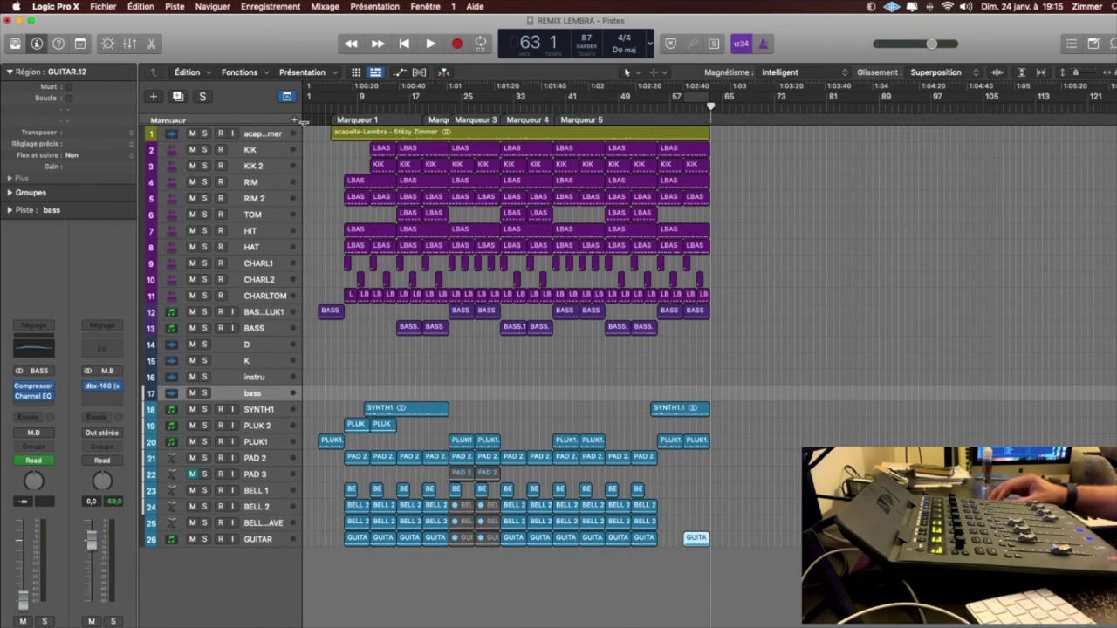
click(312, 108)
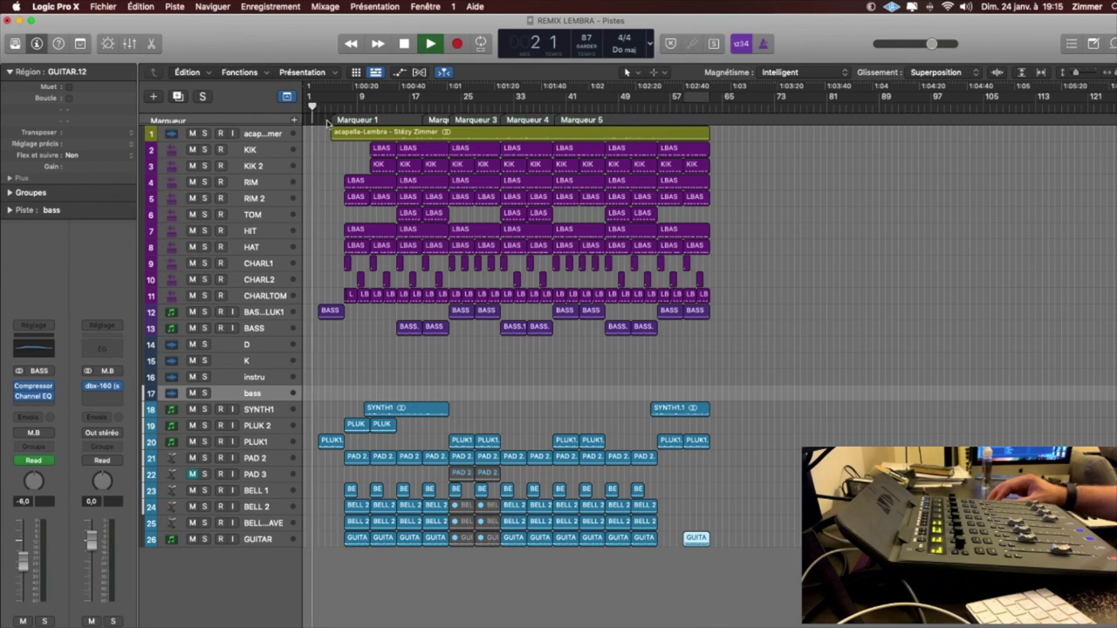
key(super+a)
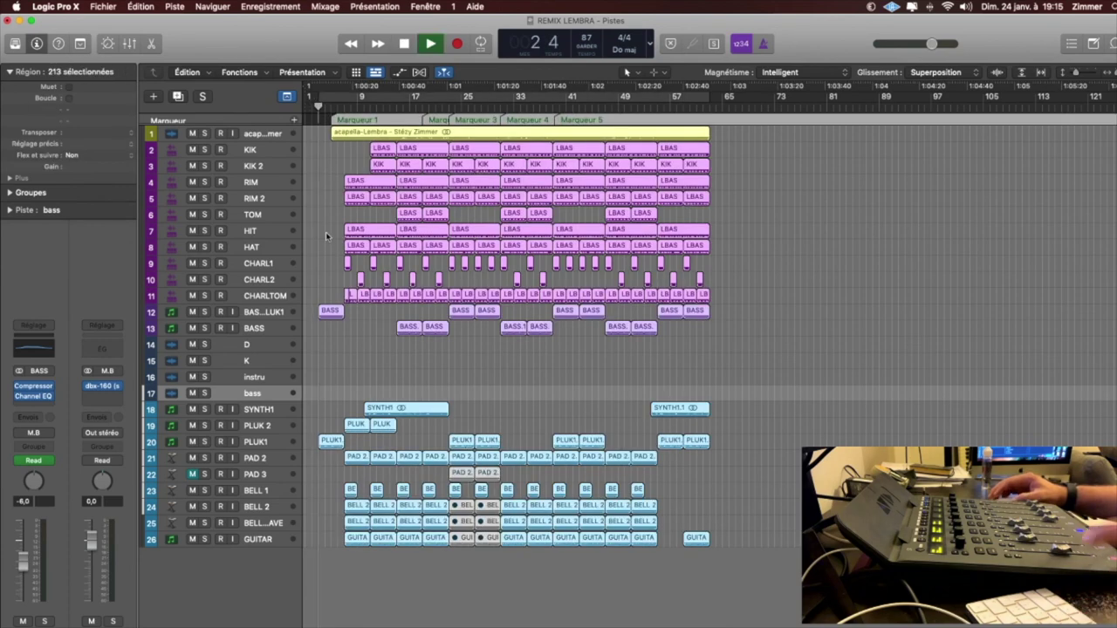
click(280, 312)
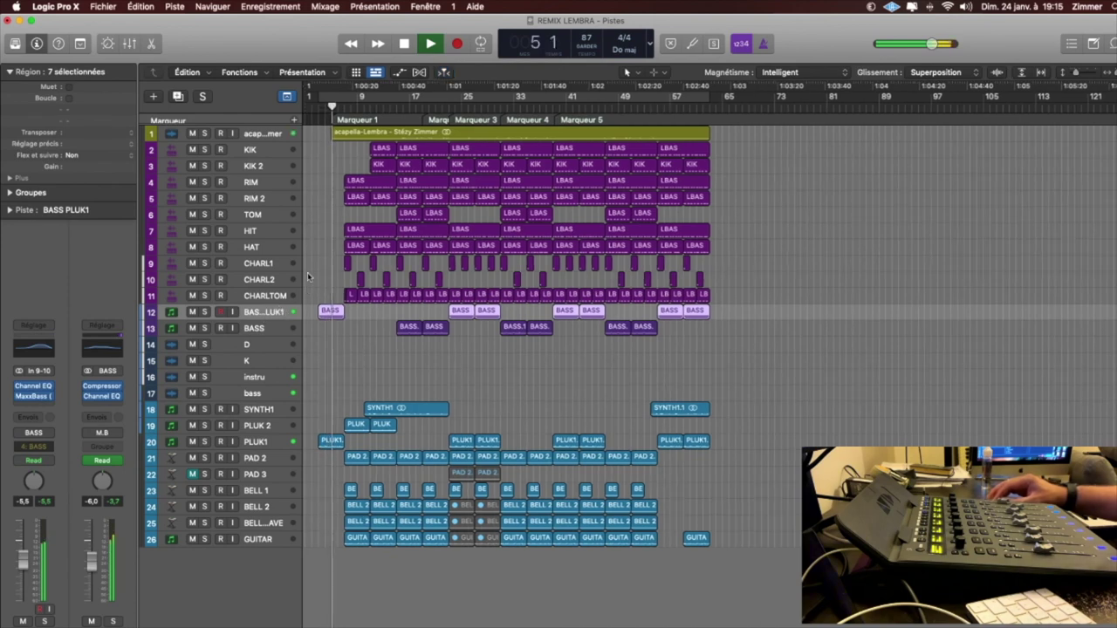
Slightly boost the mid-frequency band in the UAD API 550A equalizer on the acapella track.
click(270, 133)
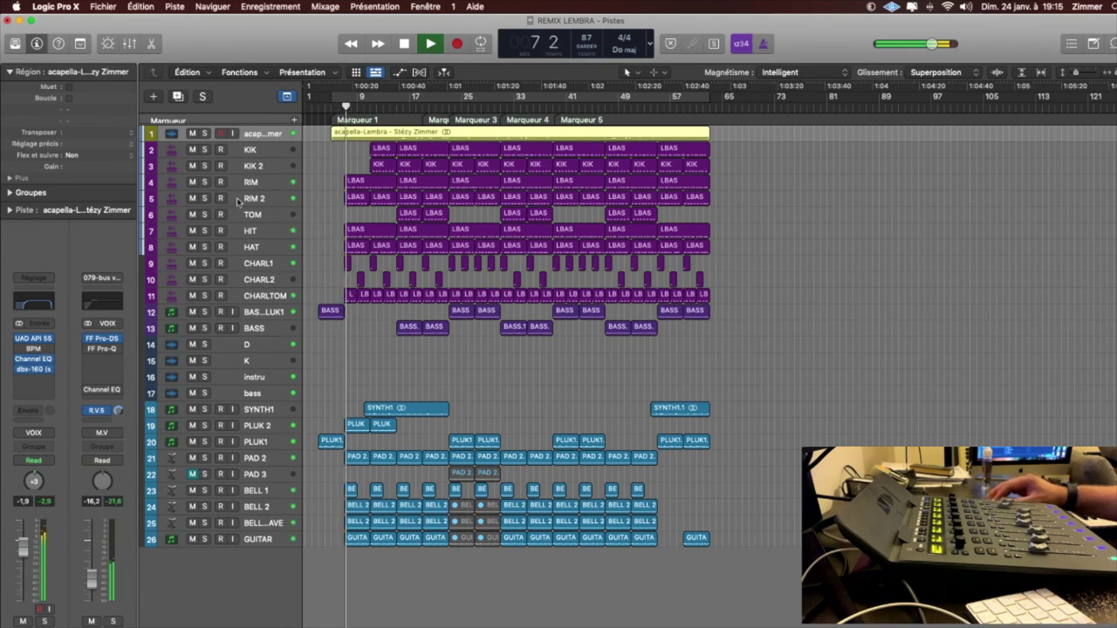
click(33, 342)
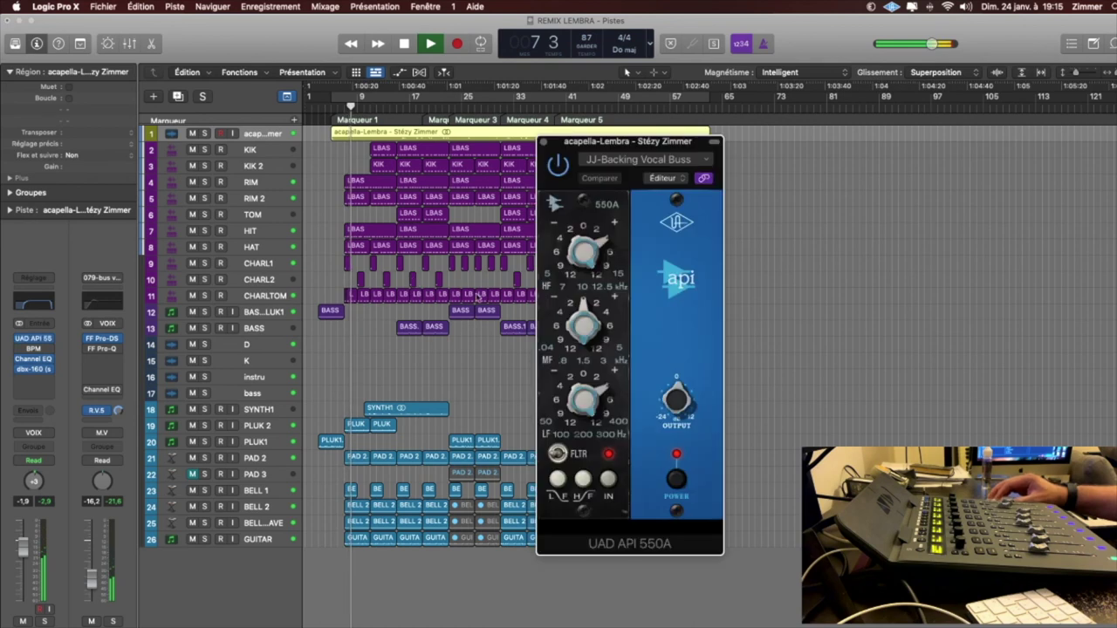
drag(676, 399, 676, 395)
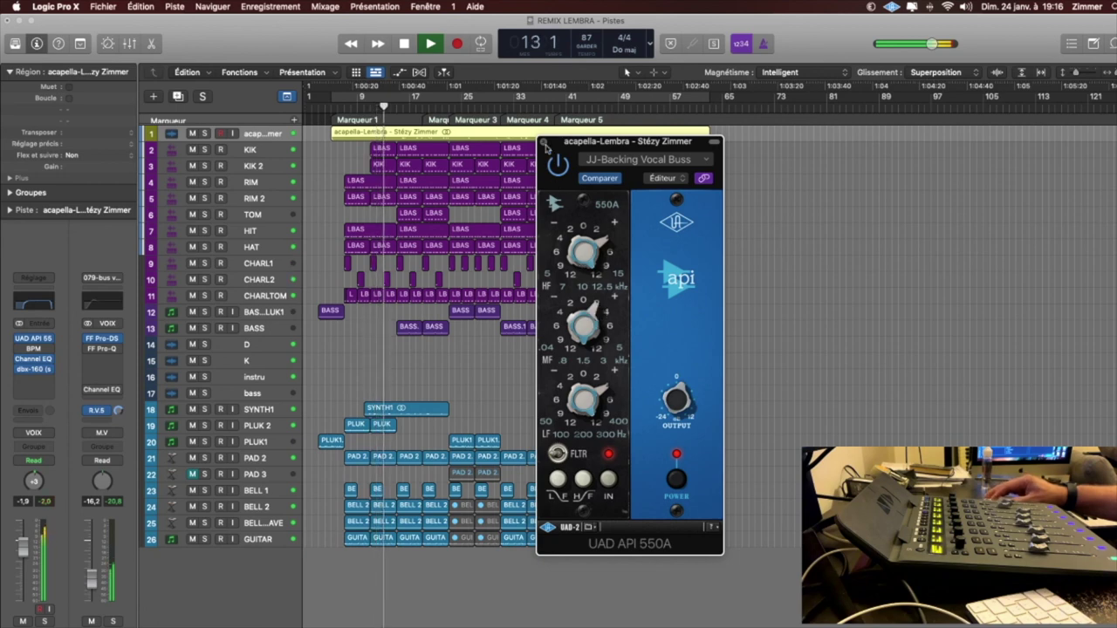
click(543, 142)
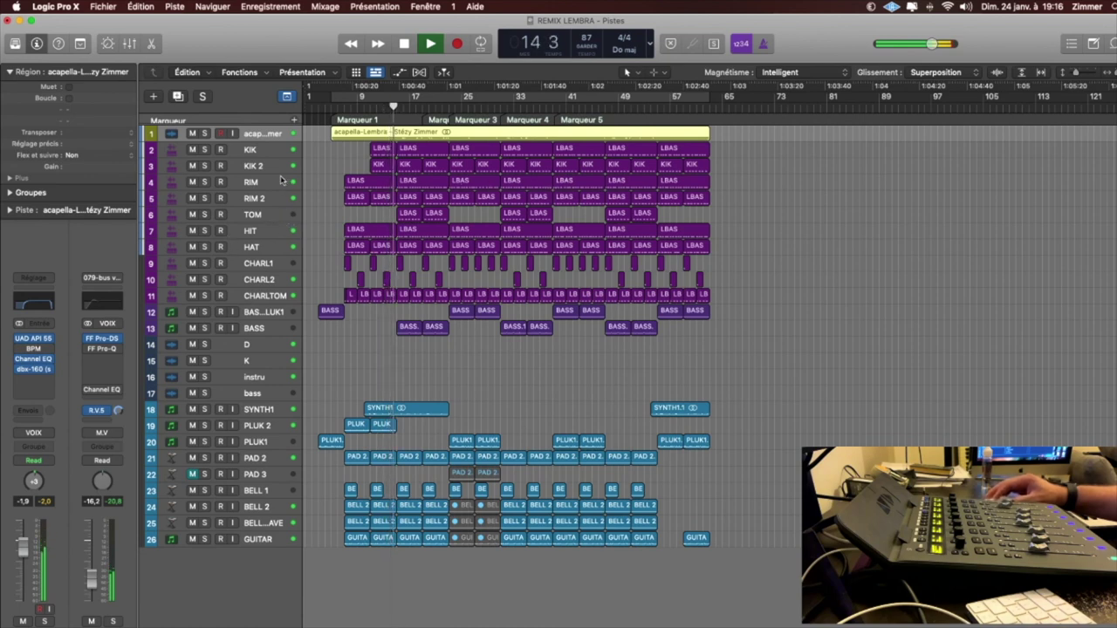
Enable the FF Pro-DS plug-in on the D bus and set the bus volume to -8.6 dB during playback.
click(270, 151)
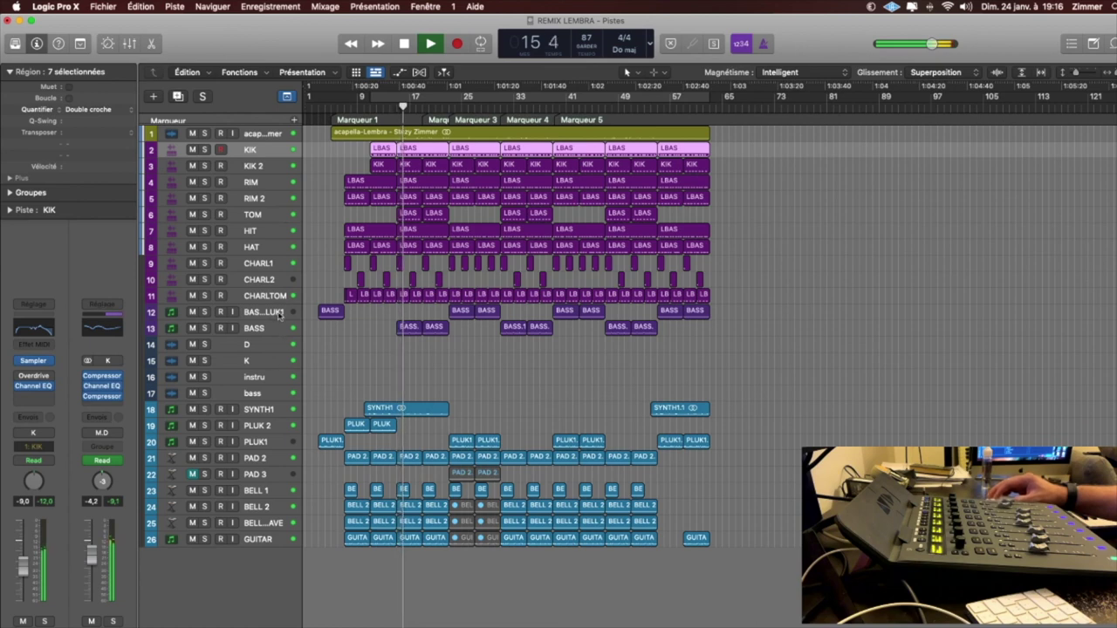
click(262, 247)
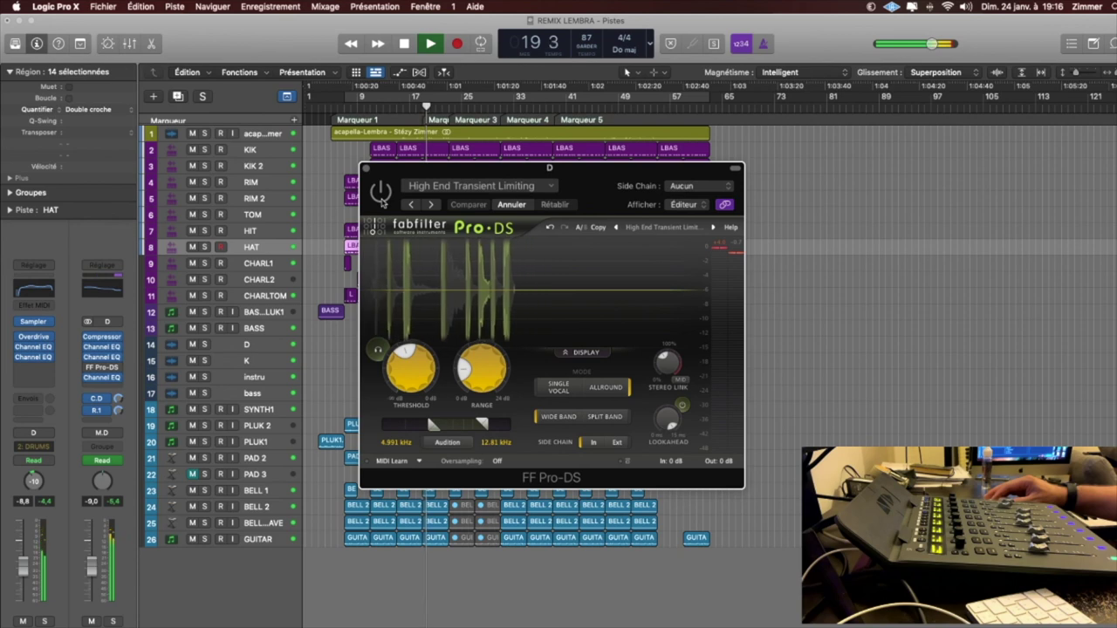
click(382, 194)
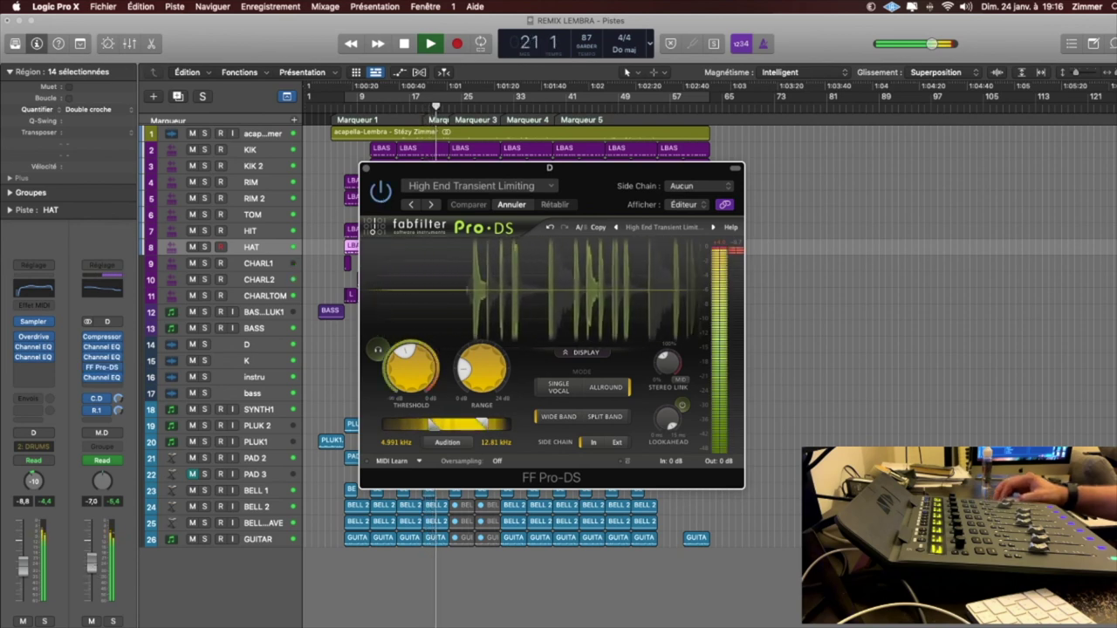
drag(93, 570, 94, 572)
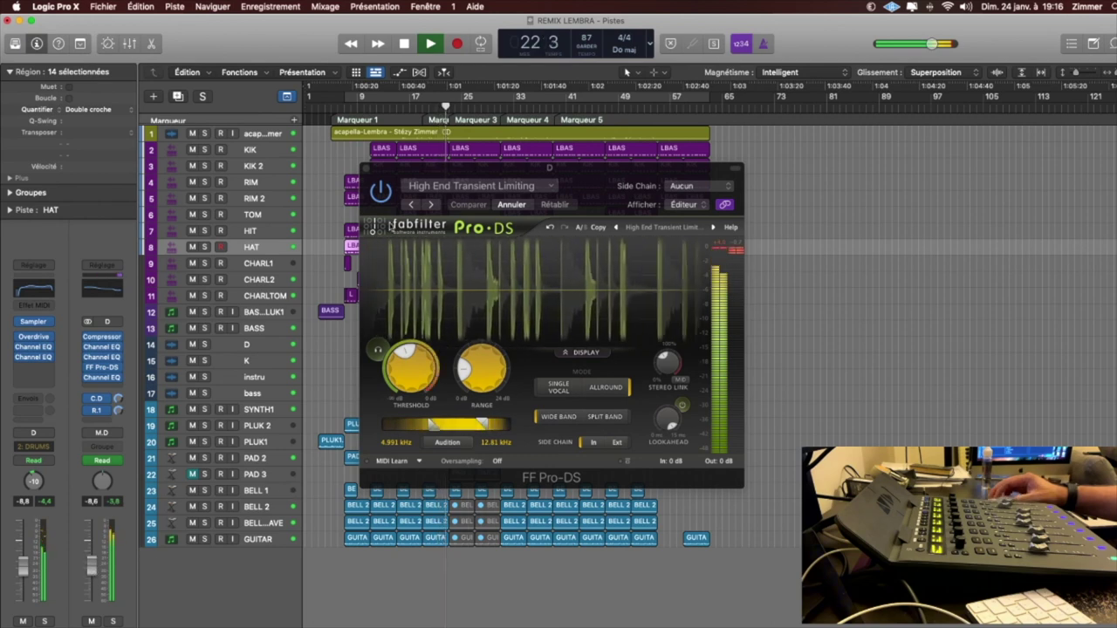
click(367, 170)
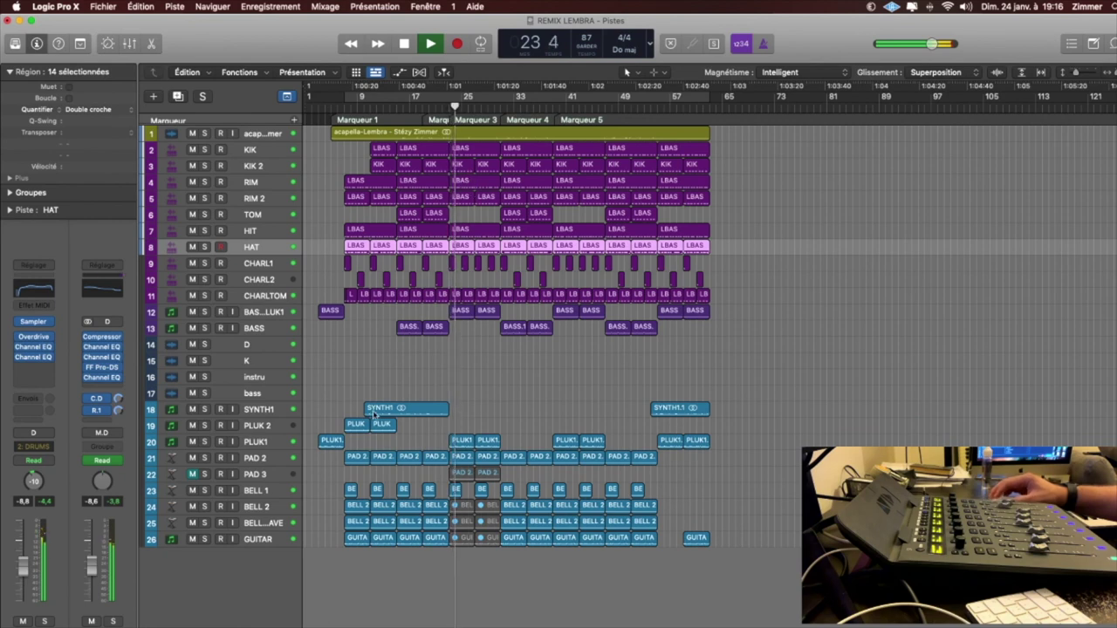
Listen to the PAD 2 track in solo and restore the full mix.
click(277, 460)
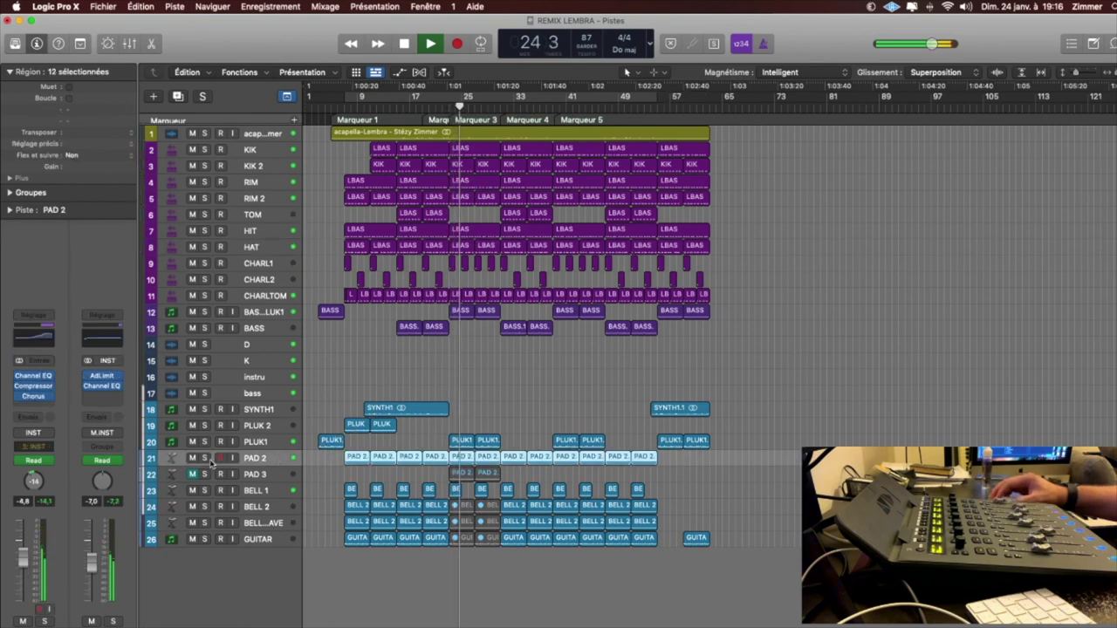
click(205, 459)
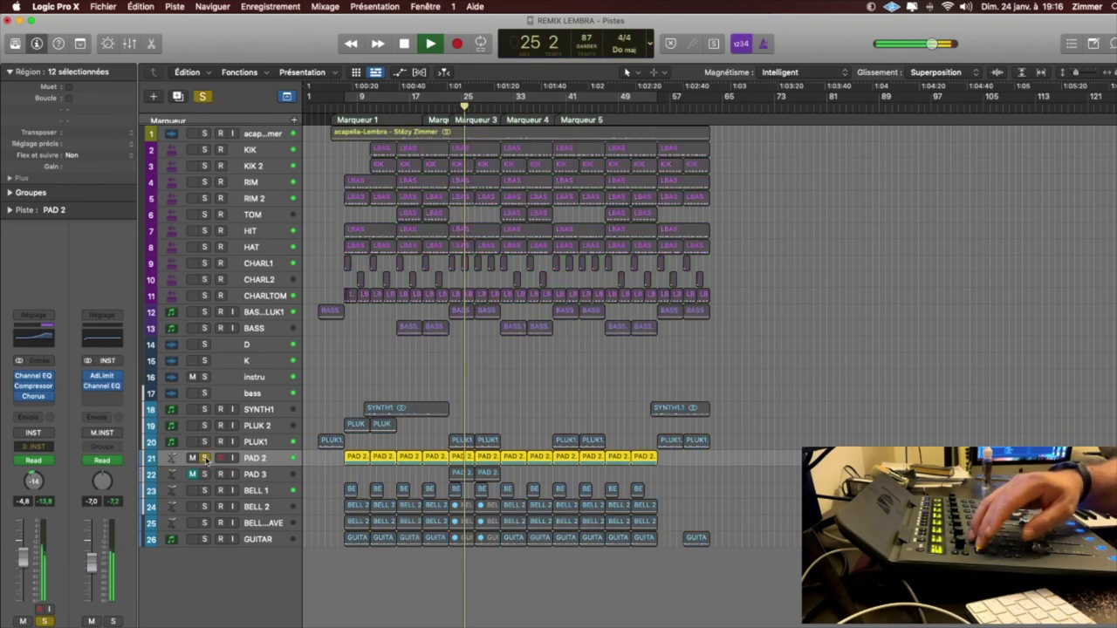
click(205, 458)
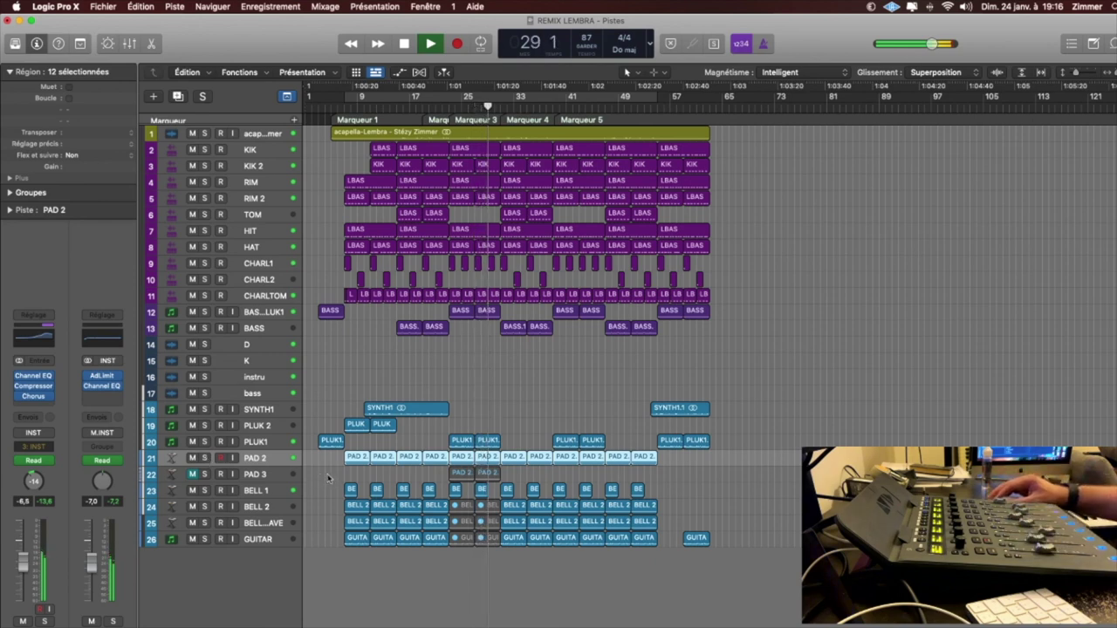
Audition the BASS PLUK1 regions in solo from bar 3 and from bar 23, and turn solo mode off.
click(279, 313)
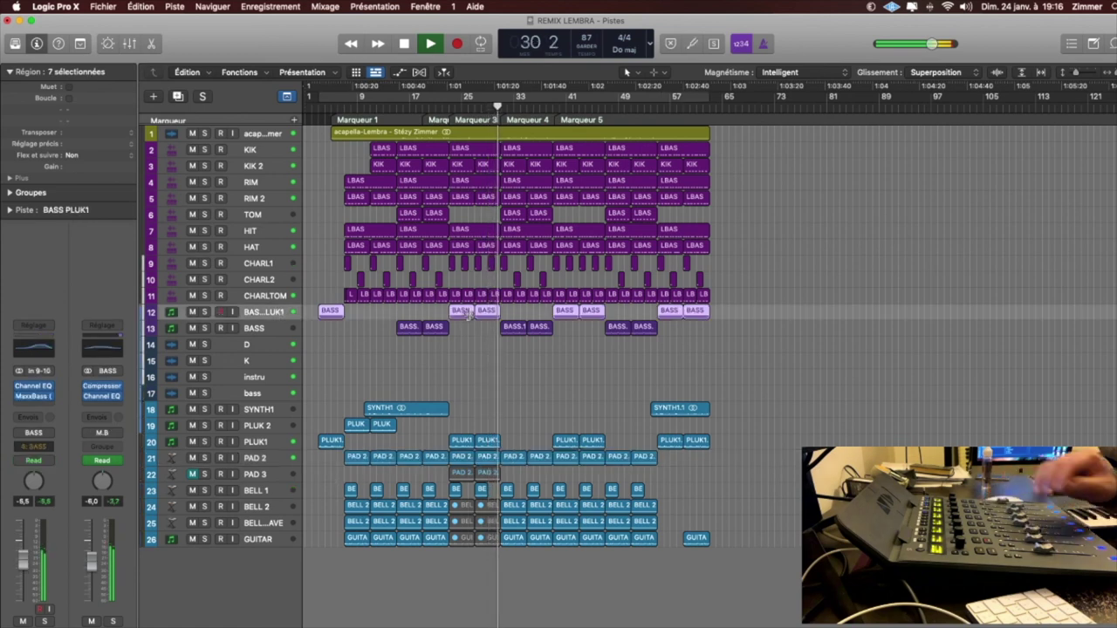
key(shift+space)
key(ctrl+s)
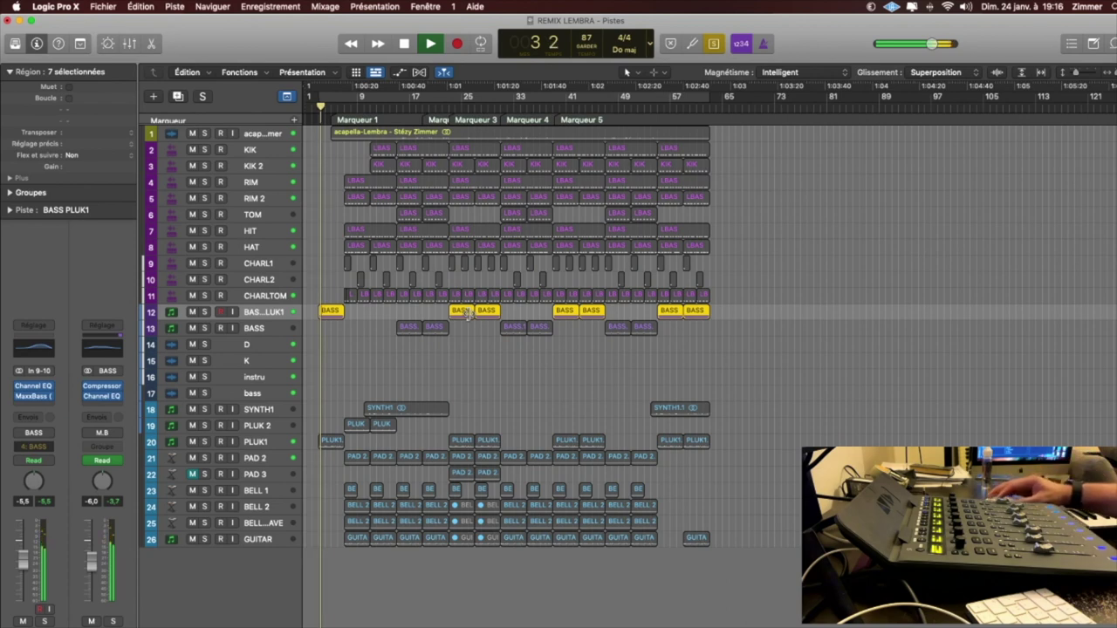
mouse_move(435, 307)
mouse_down()
mouse_move(531, 305)
mouse_move(434, 310)
mouse_up()
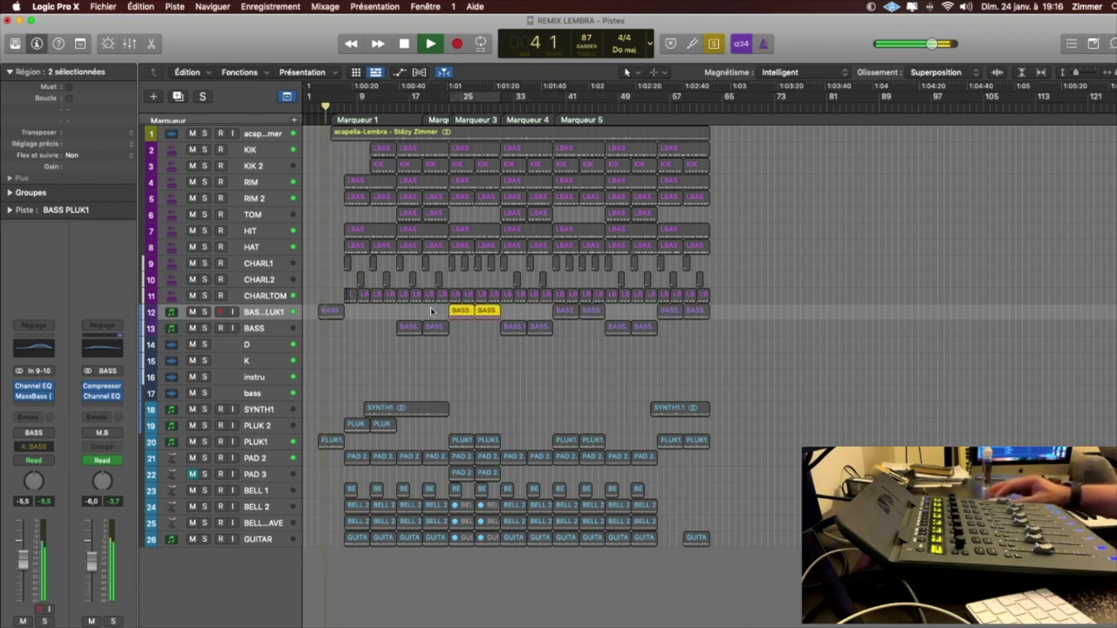
key(shift+space)
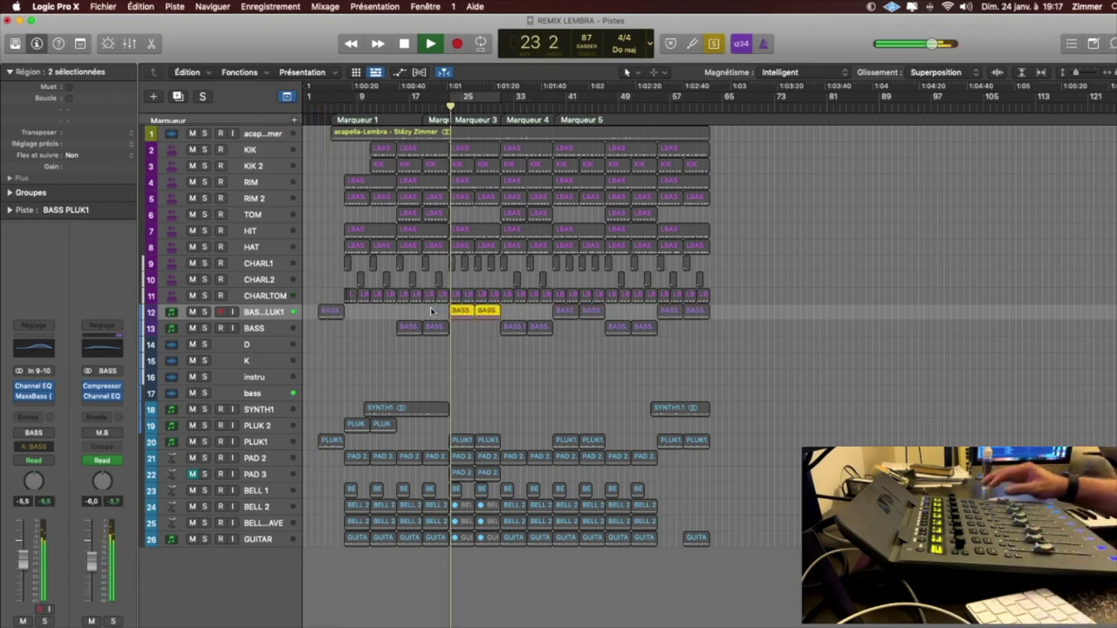
key(ctrl+s)
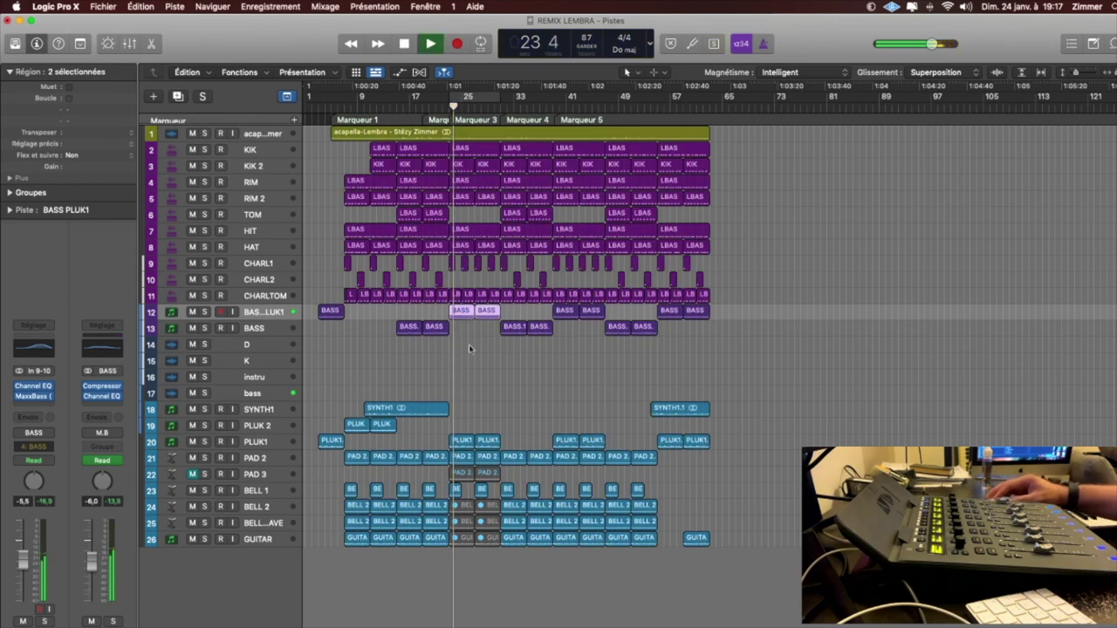
Audition the PLUK1 track in solo from bar 3 and bar 23, raise its volume to -6.4 dB, and turn solo off.
click(262, 444)
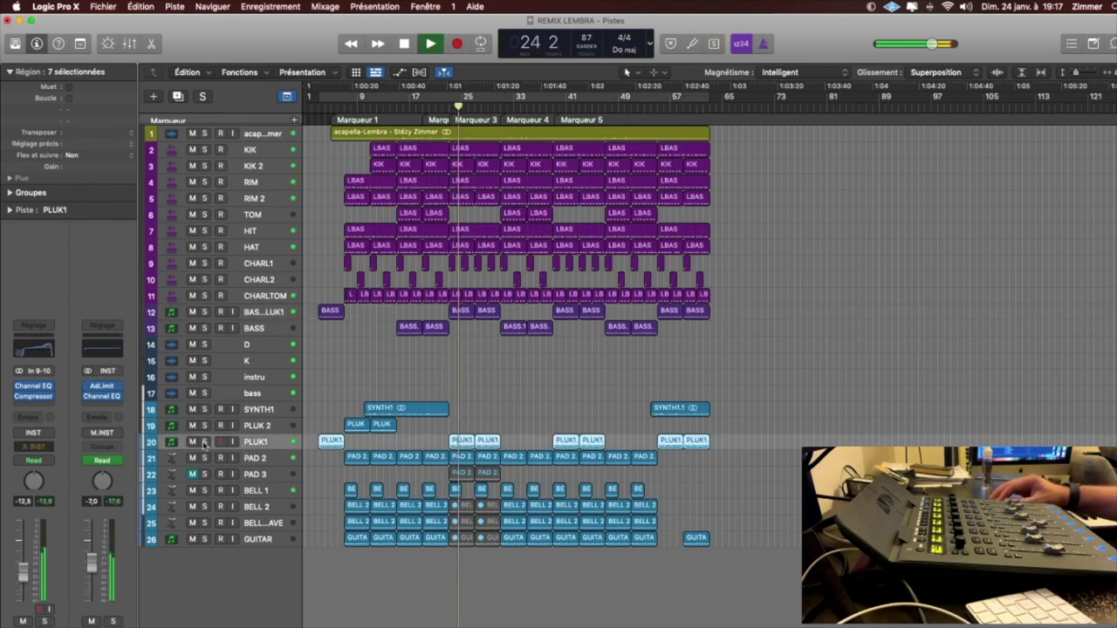
click(204, 443)
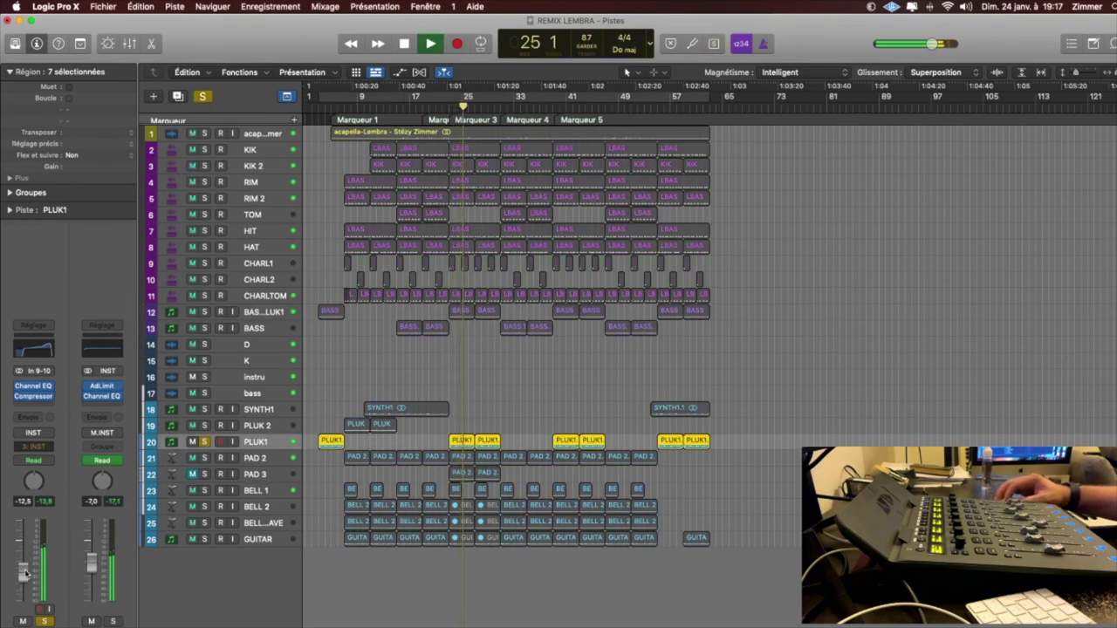
key(shift+space)
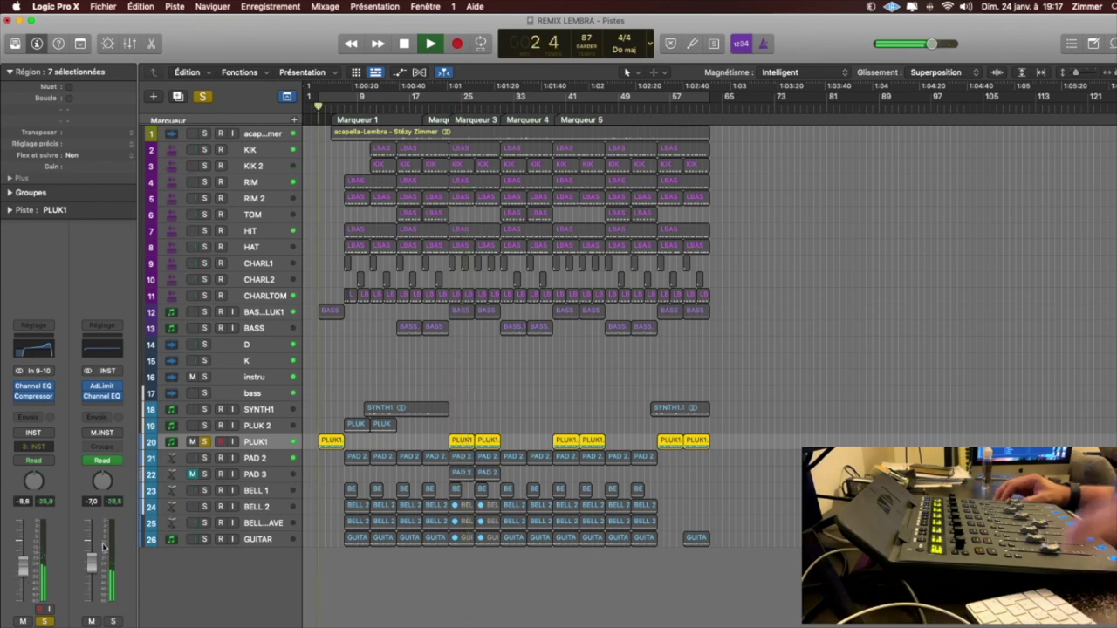
drag(447, 440, 497, 446)
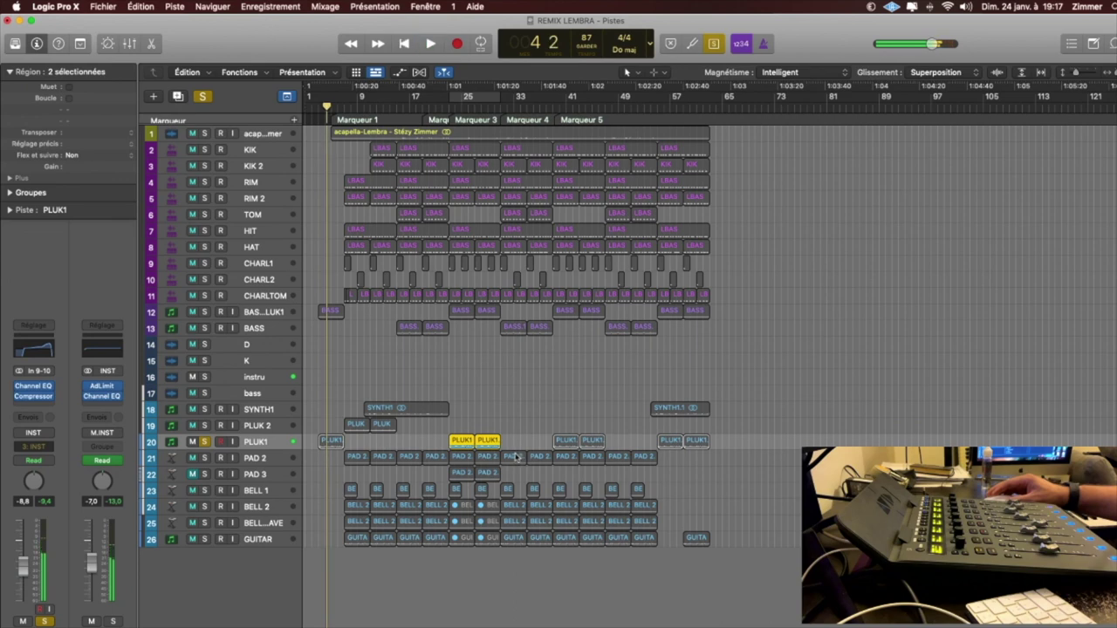
key(shift+space)
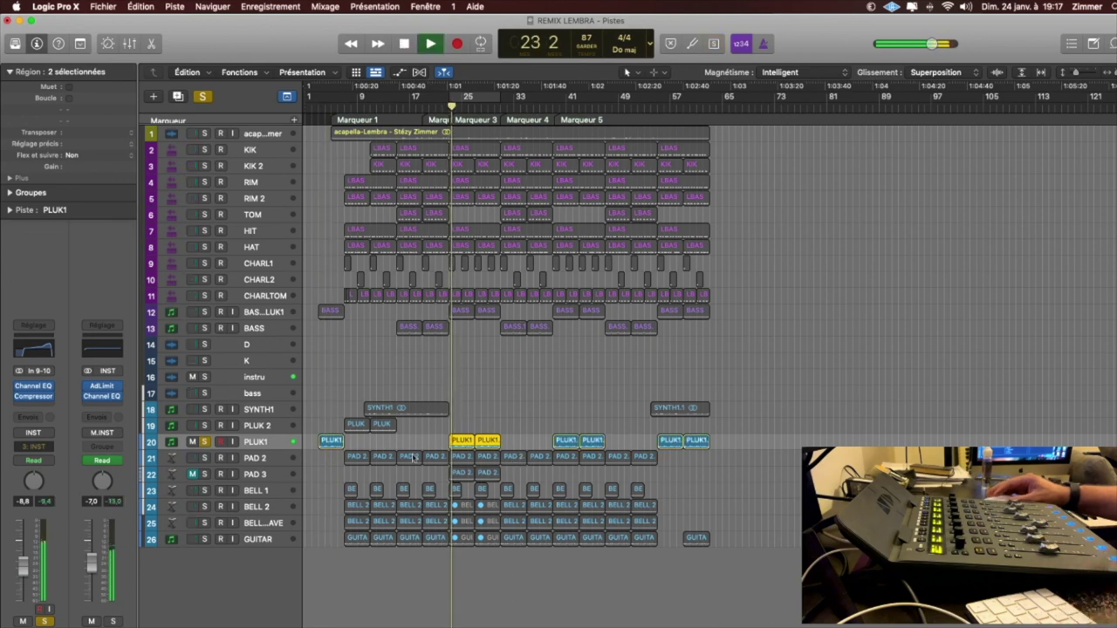
key(ctrl+s)
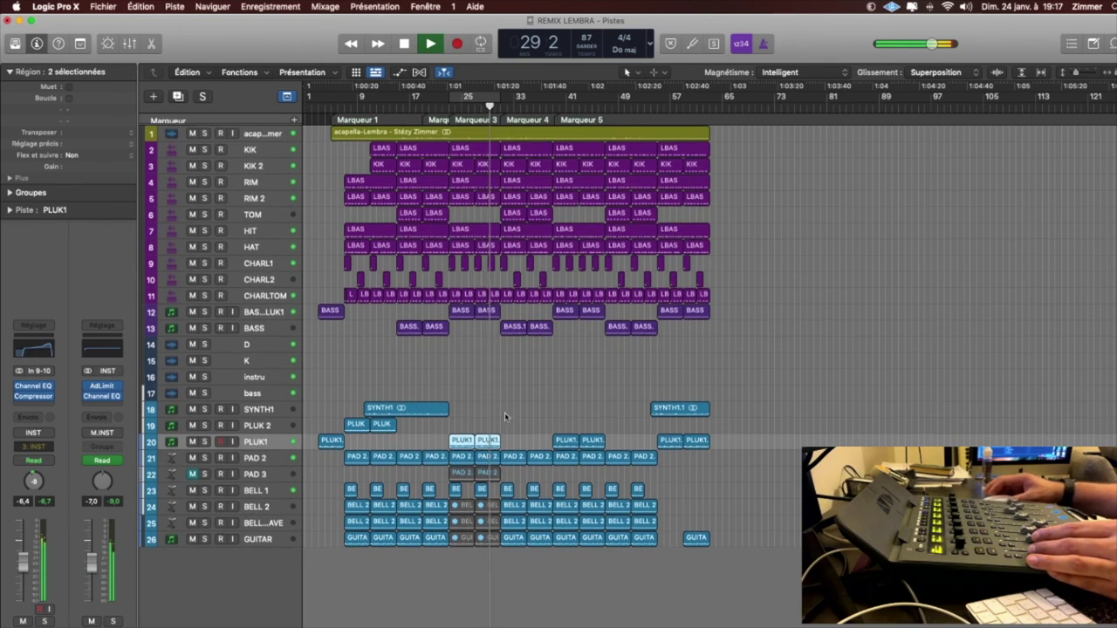
Check the acapella and GUITAR tracks during playback, briefly solo GUITAR, and raise its volume to about -12.6 dB.
click(257, 138)
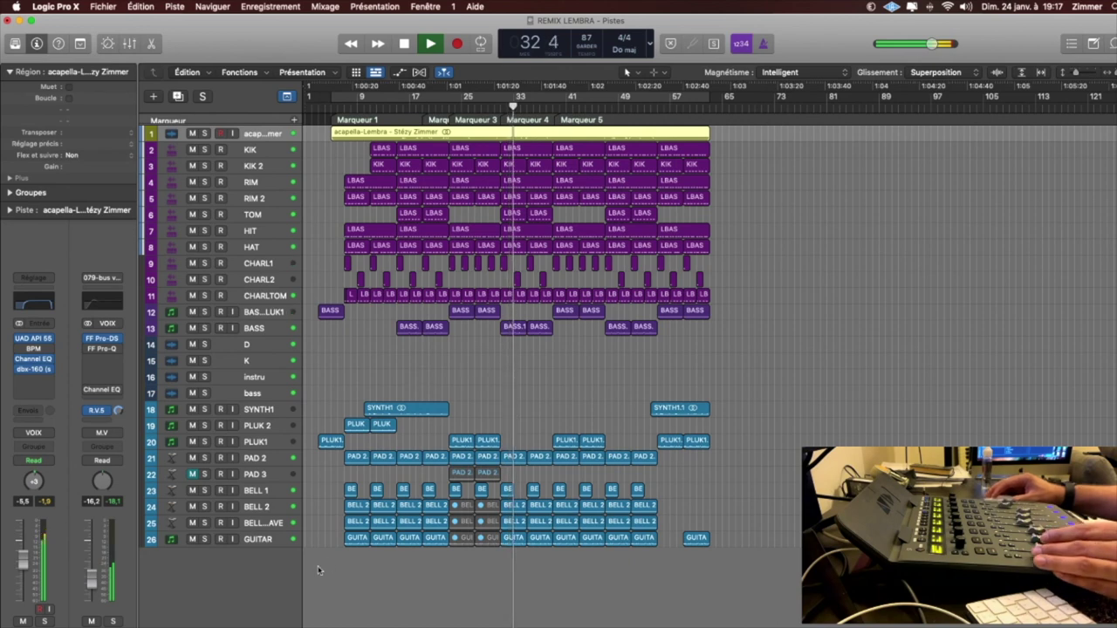
click(273, 543)
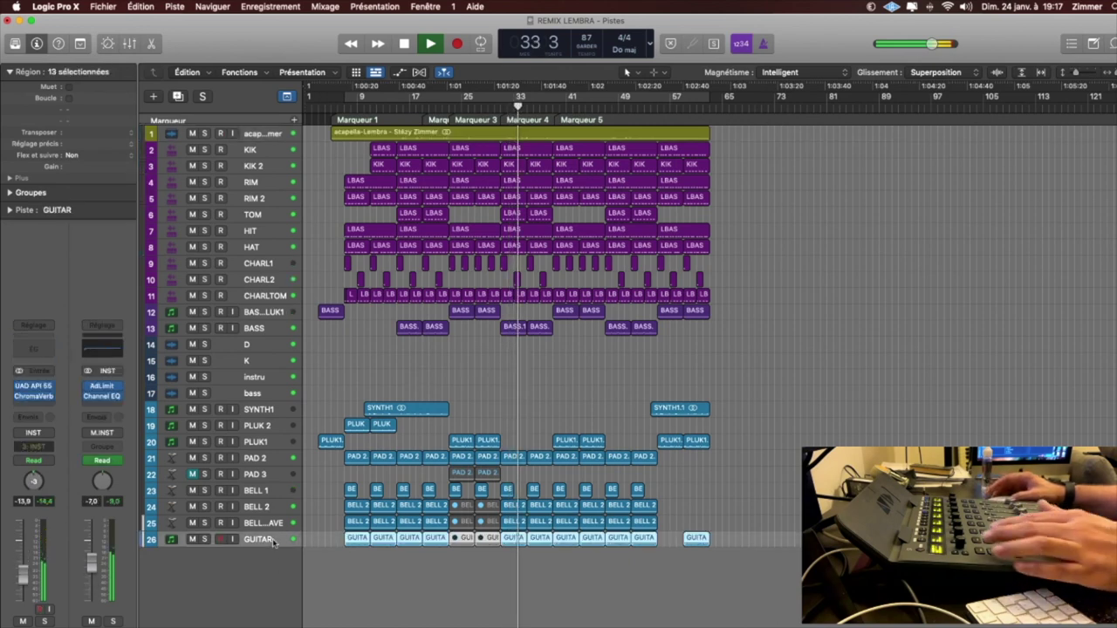
key(s)
key(s)
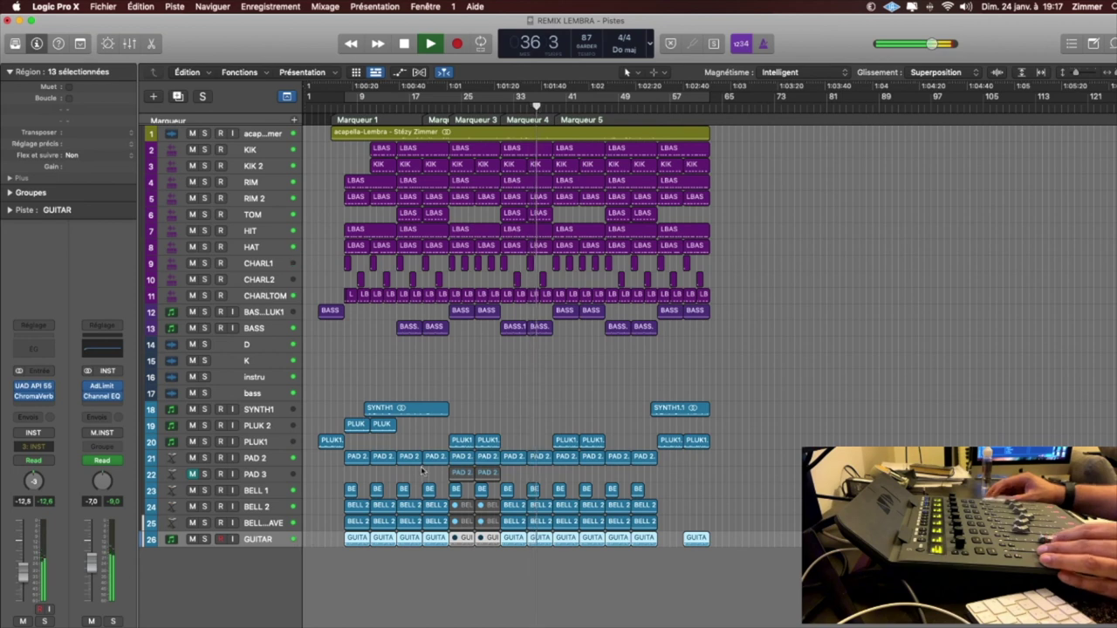
Boost the acapella track's Channel EQ by 1.9 dB at 222 Hz, and close the equalizer.
click(261, 136)
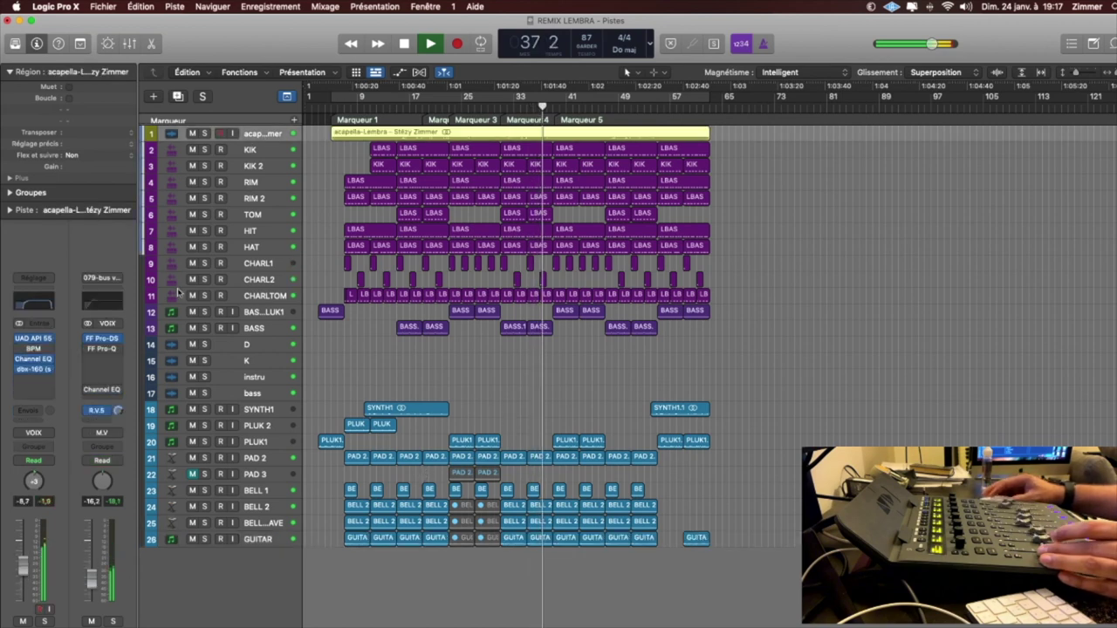
click(33, 361)
click(32, 371)
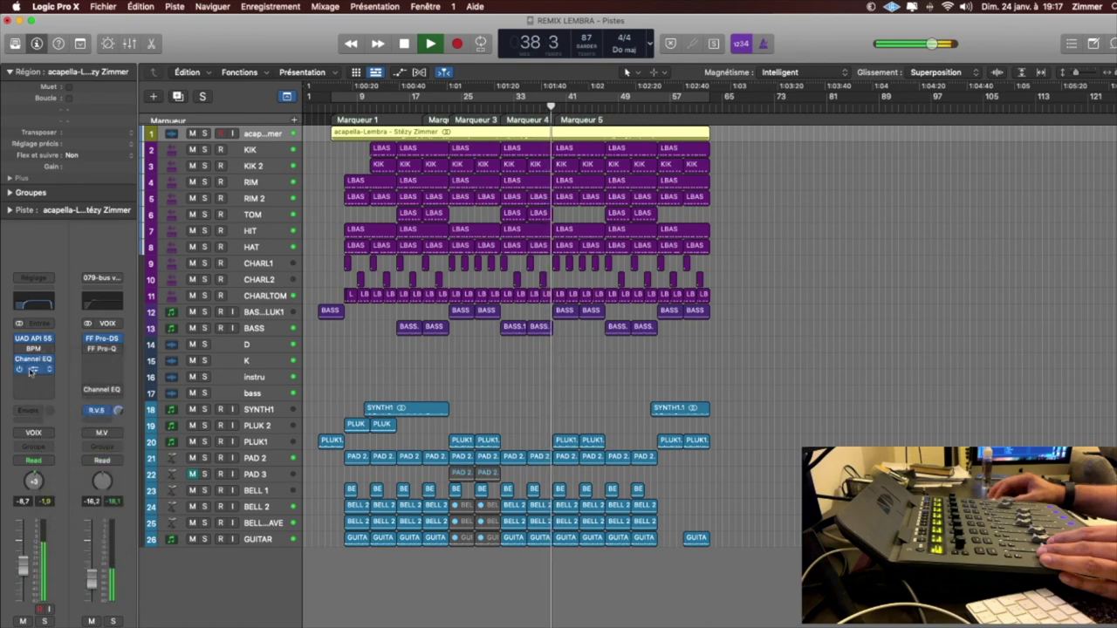
click(33, 359)
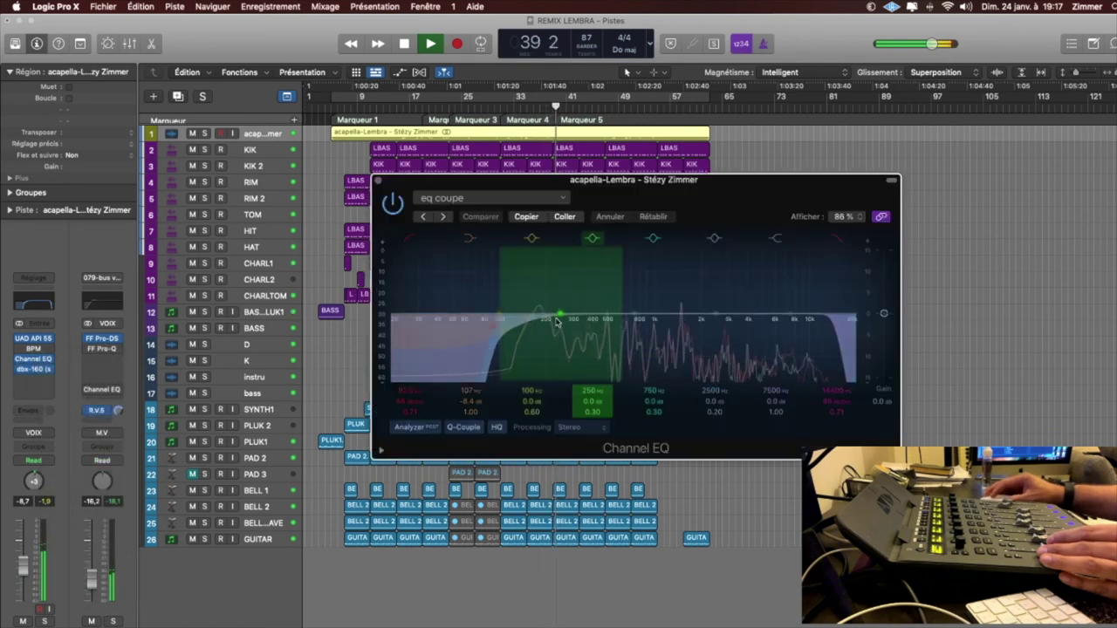
drag(557, 321, 552, 309)
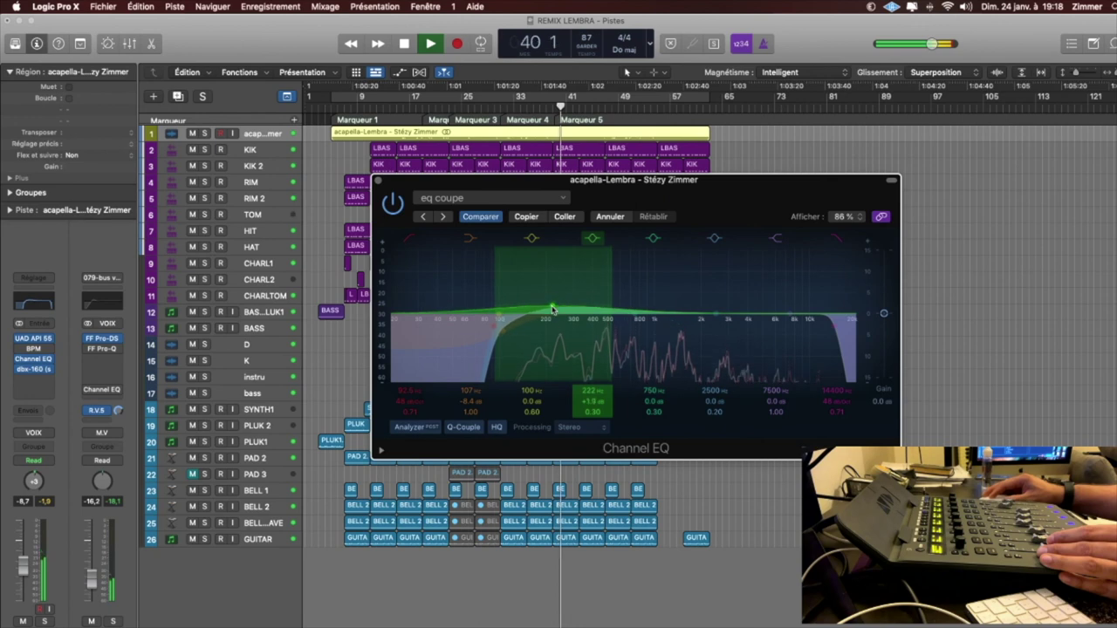
key(super+w)
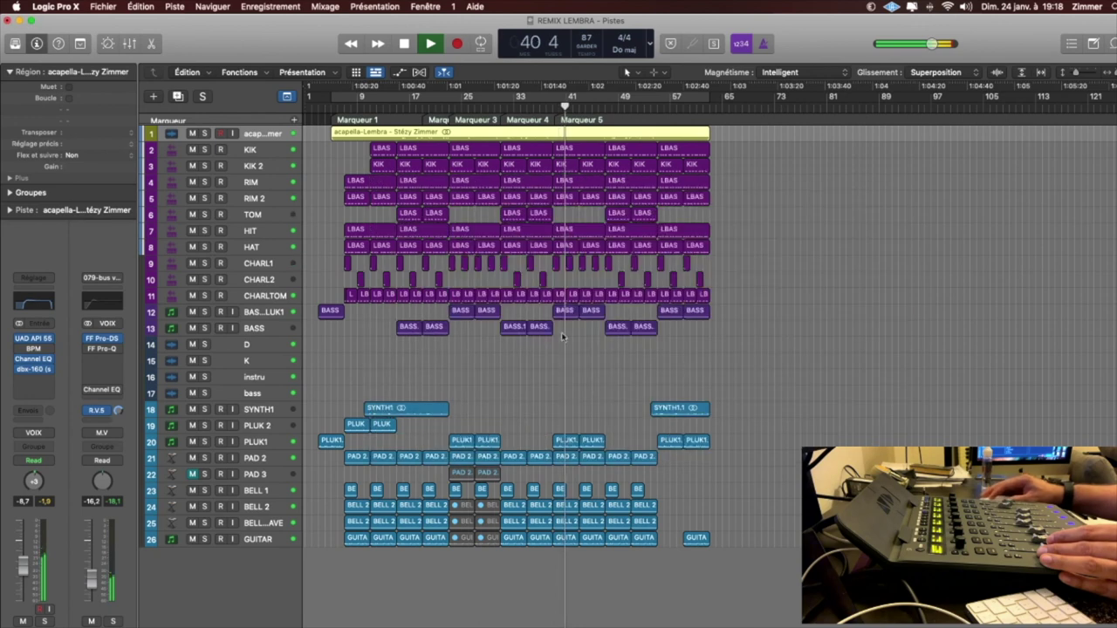
Audition KIK and KIK 2 individually in solo, and set the K bus Compressor's output gain to +1.0 dB.
click(240, 150)
click(204, 150)
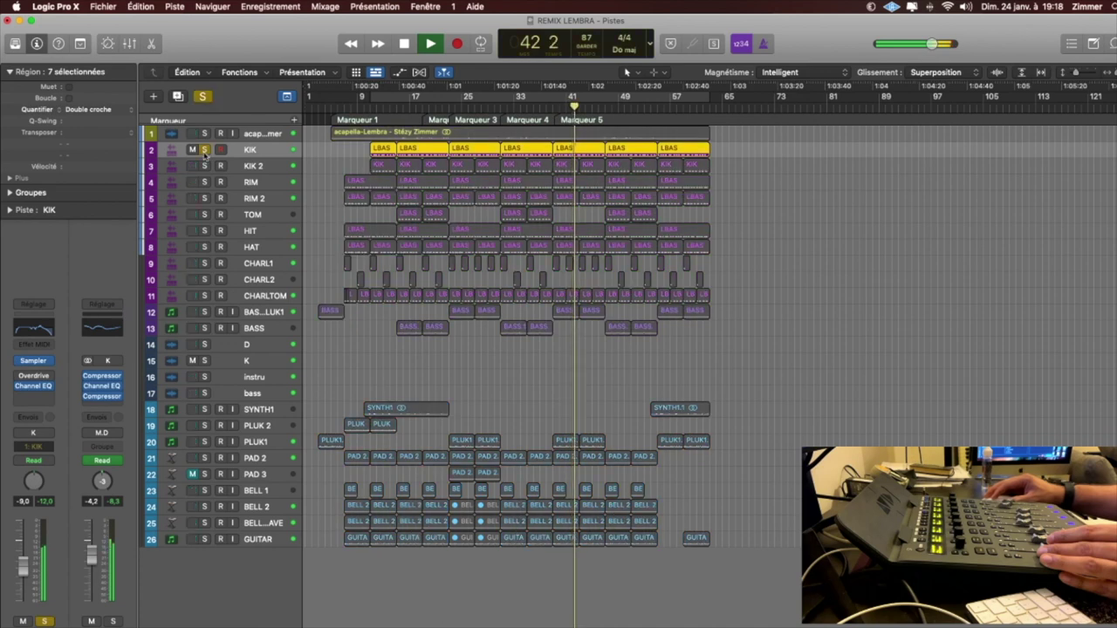
click(204, 151)
click(205, 166)
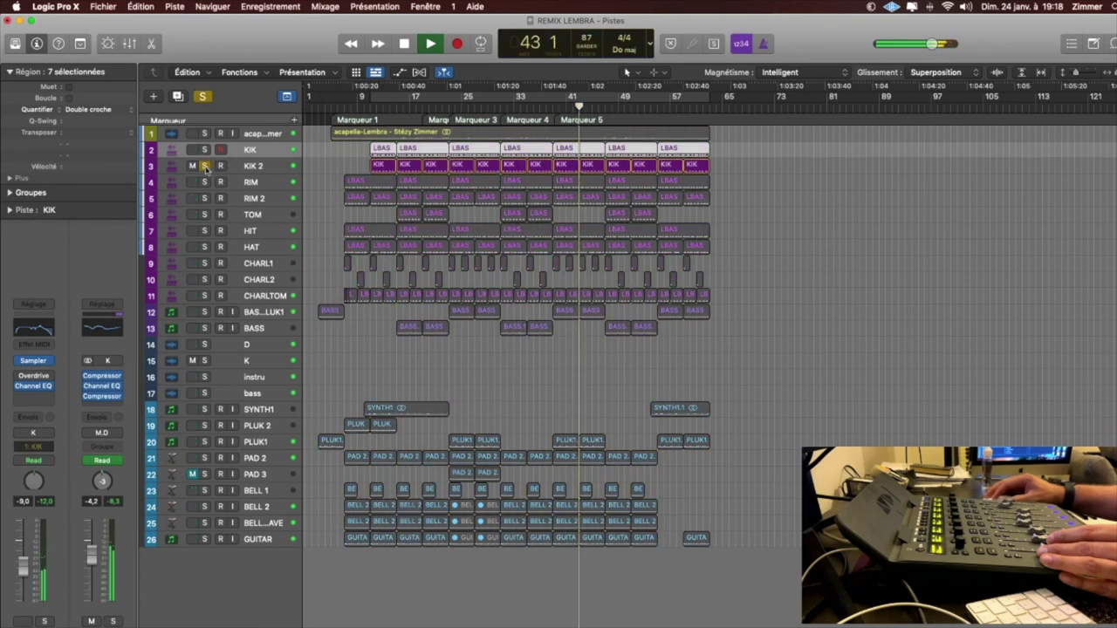
click(205, 166)
click(240, 166)
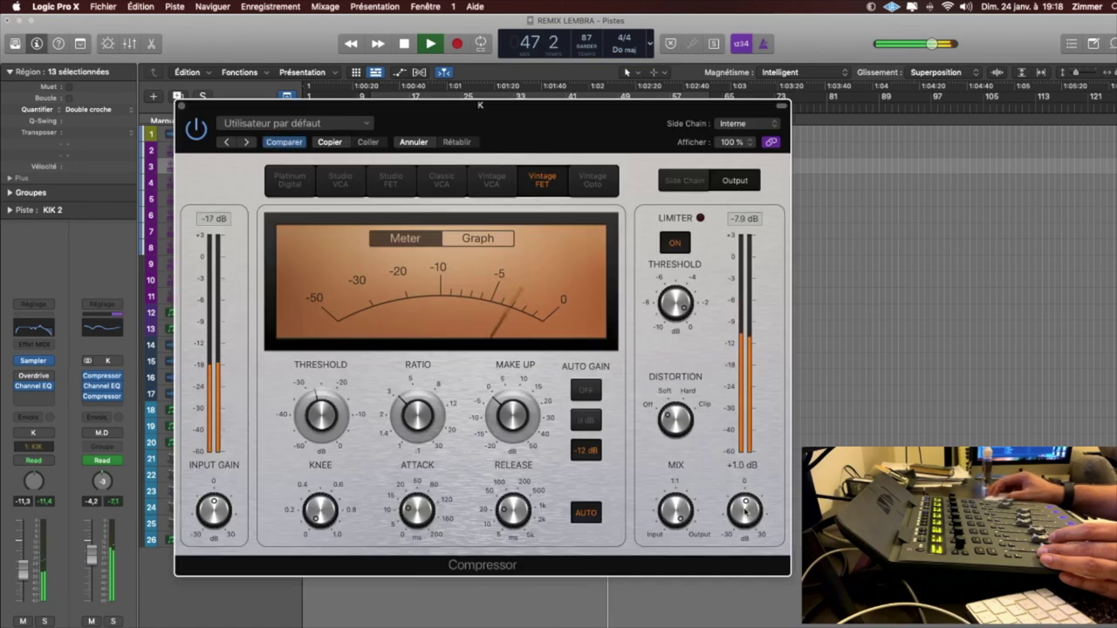
click(184, 106)
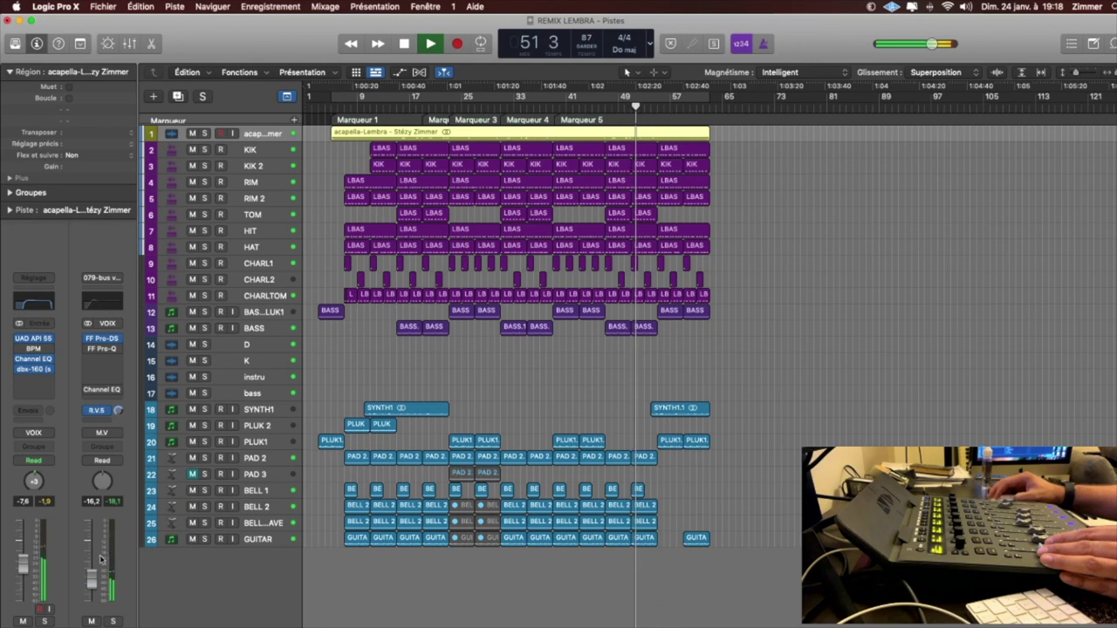
Set the volume of the acapella track's VOIX bus to -15.4 dB during playback.
drag(96, 575, 97, 573)
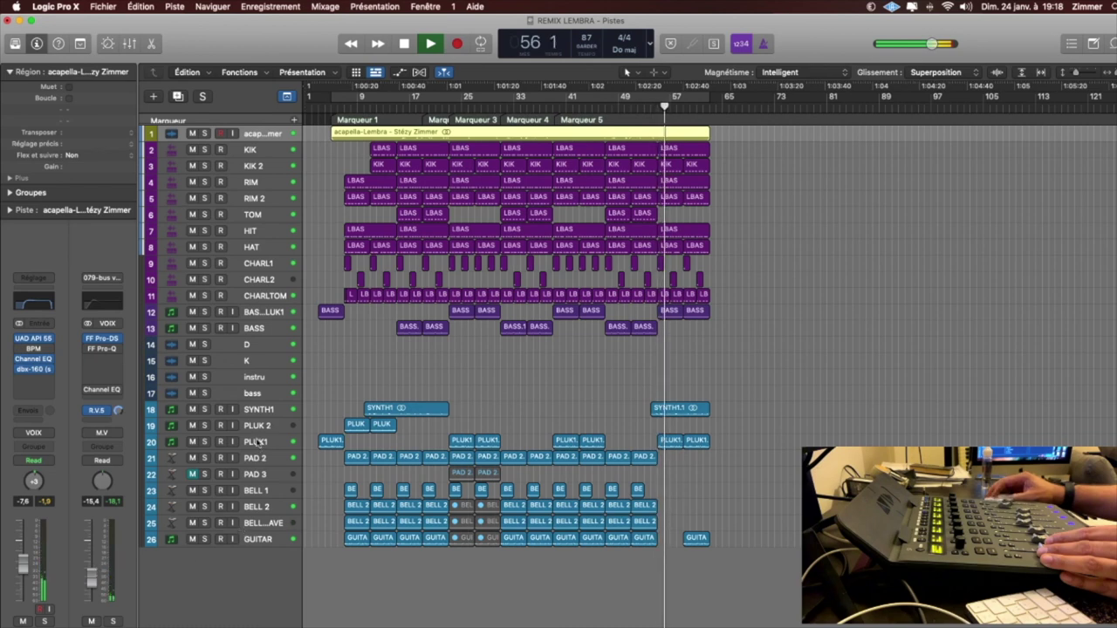
Select the SYNTH1 track, show the track automation, and save the project.
click(264, 410)
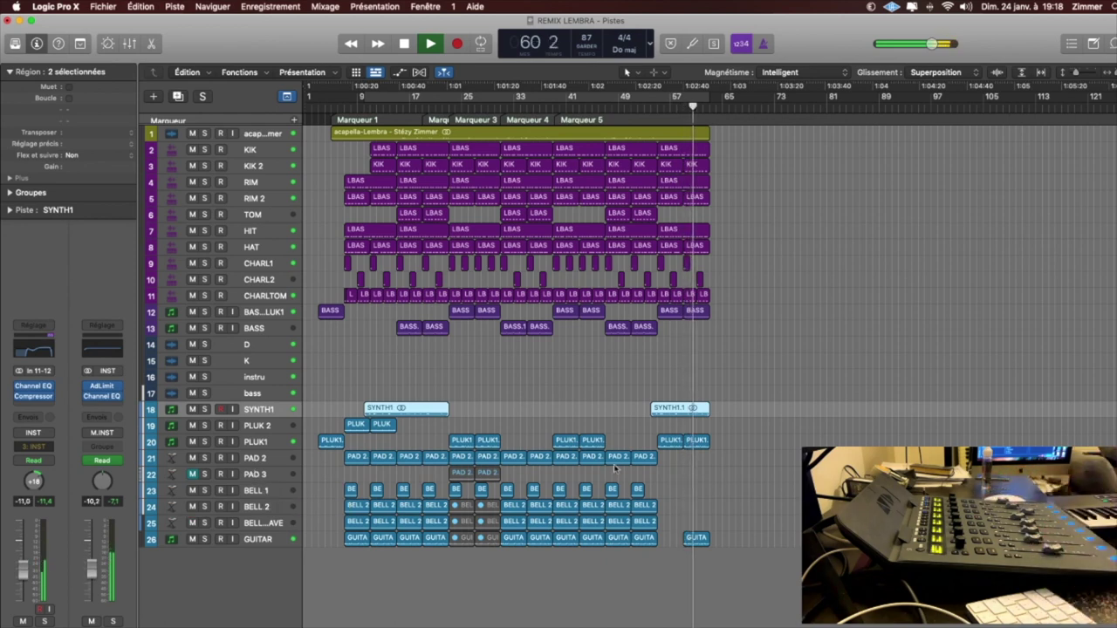
key(a)
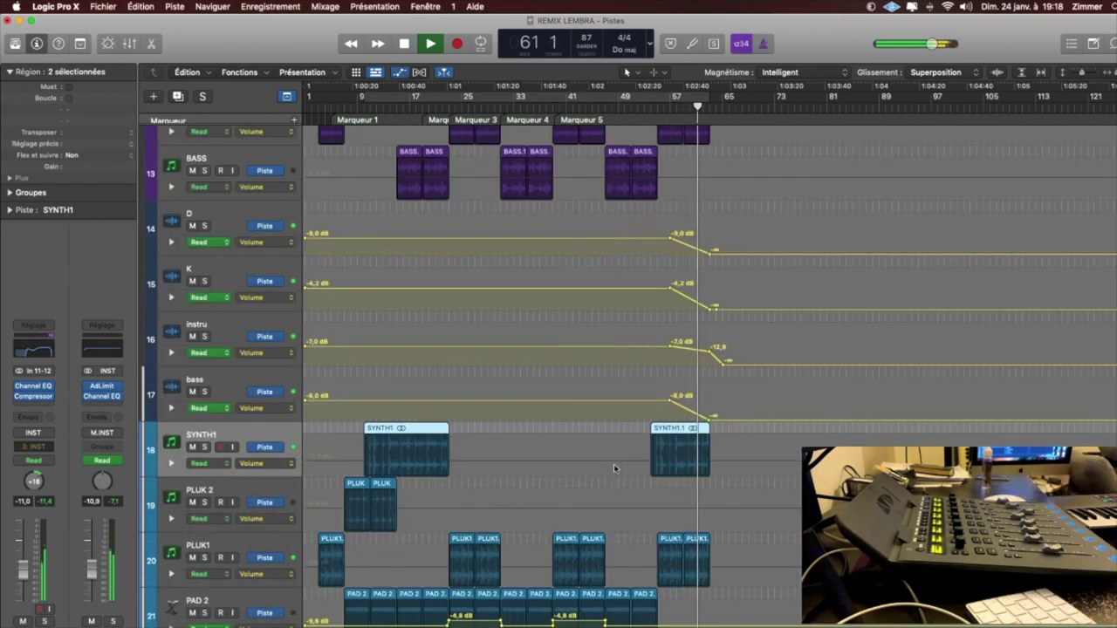
key(super+s)
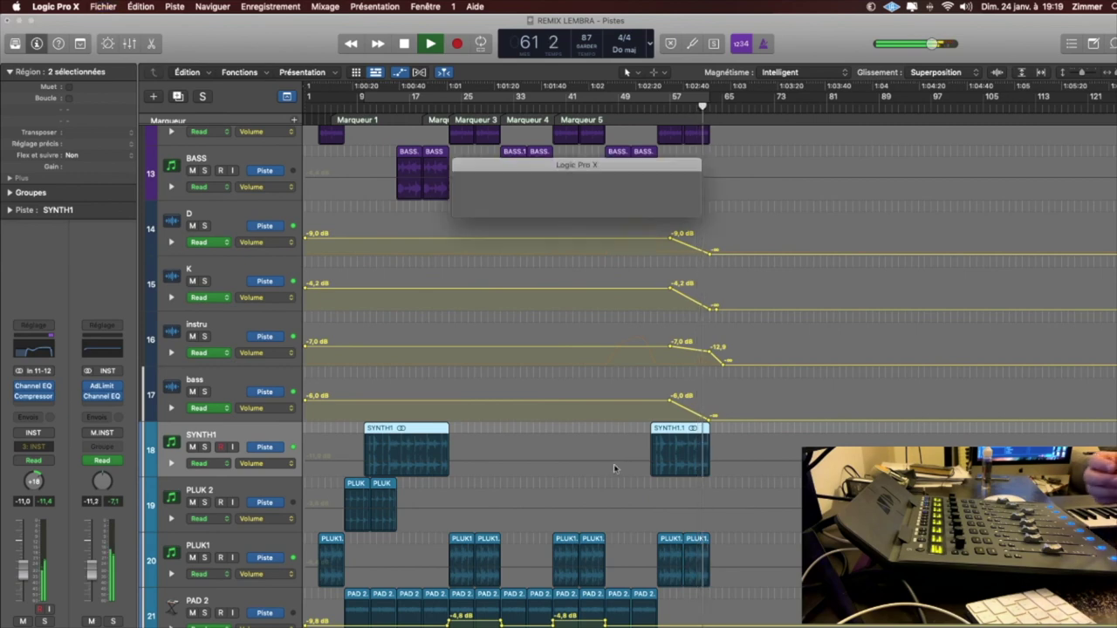